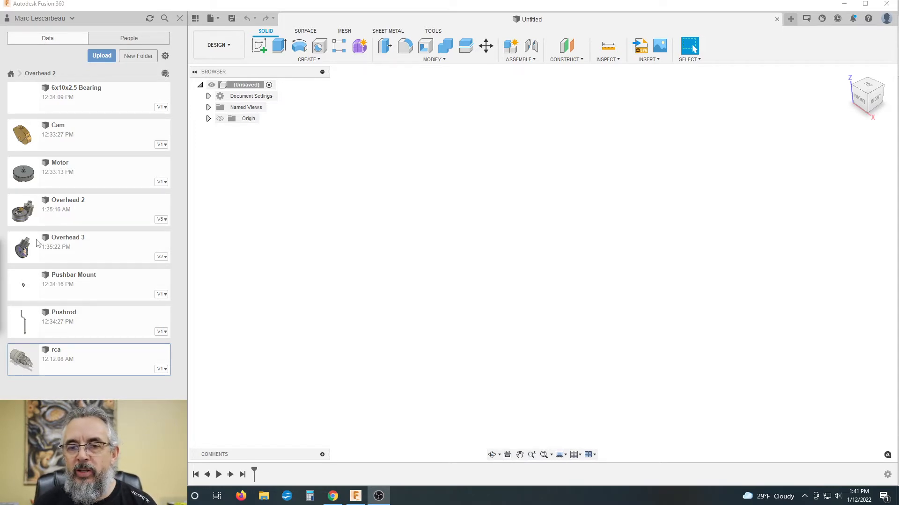
- Open the Overhead 3 design from the Overhead 2 project folder
double_click(81, 243)
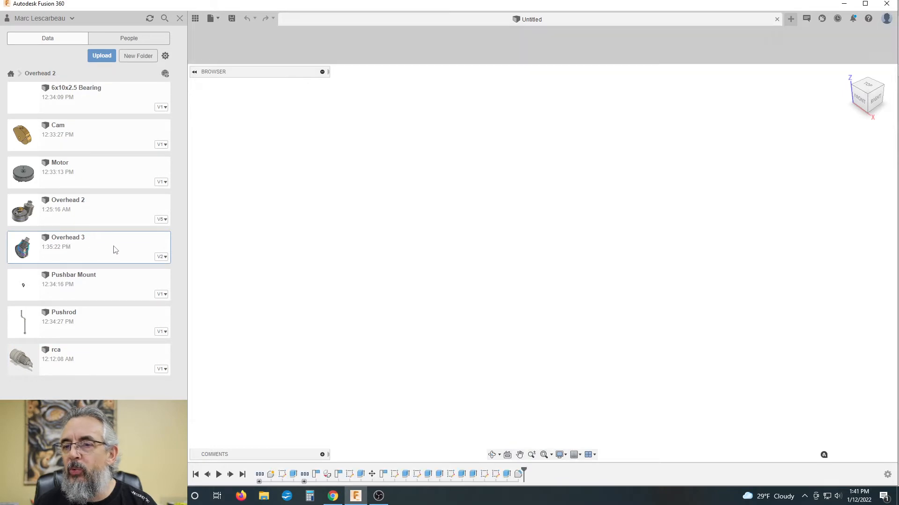
scroll(461, 200, down, 2)
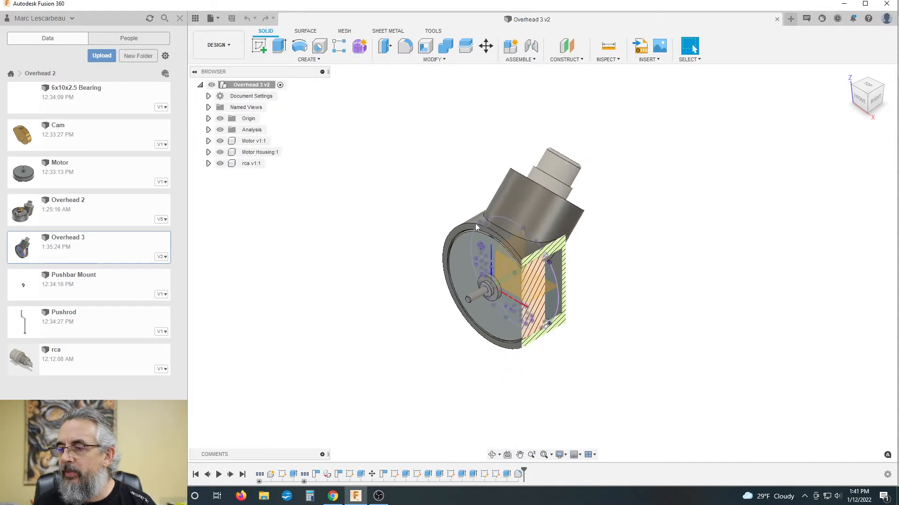
- Examine the sectioned assembly of motor, motor housing and RCA connector from several angles
shift+middle_drag(602, 281, 597, 258)
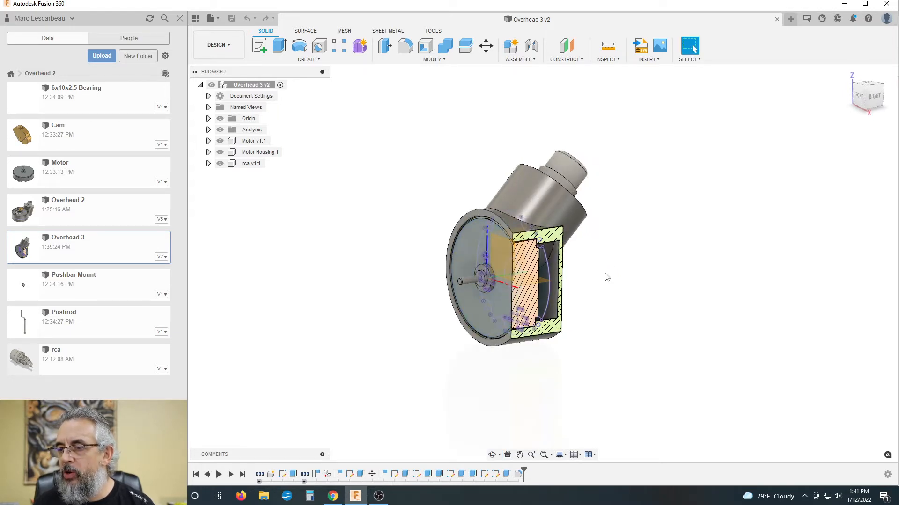
shift+middle_drag(600, 281, 652, 224)
scroll(457, 224, down, 2)
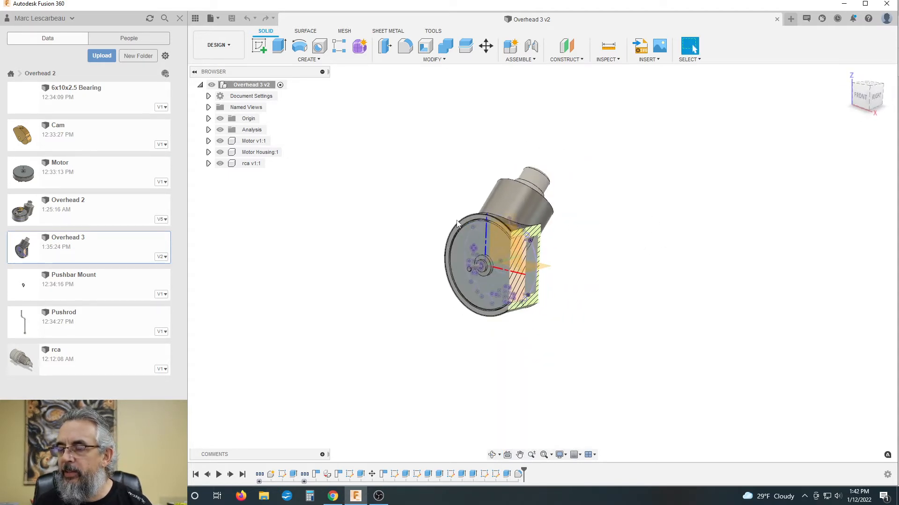
scroll(387, 244, down, 1)
scroll(460, 222, up, 2)
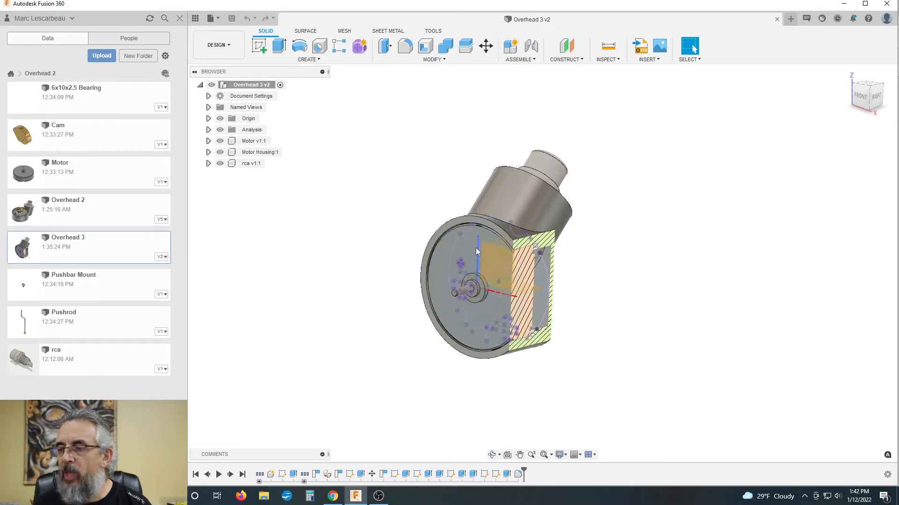
scroll(438, 208, up, 1)
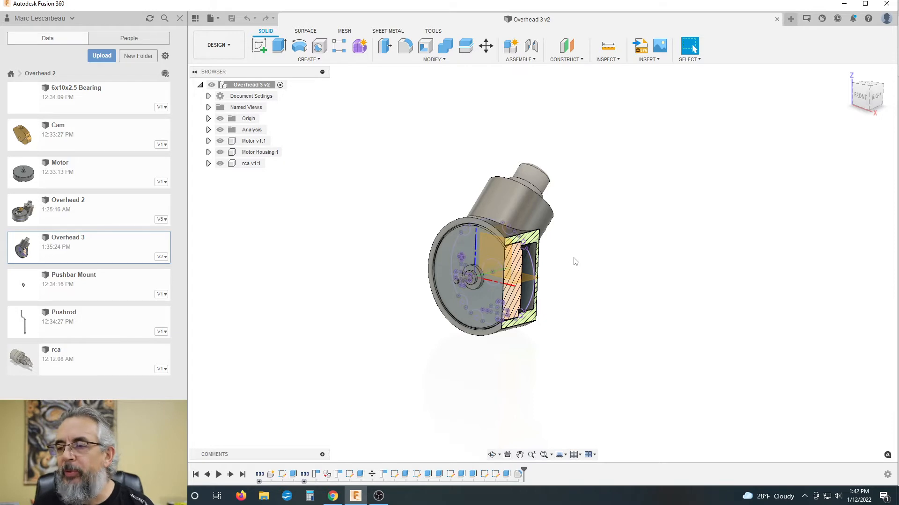
scroll(543, 241, down, 1)
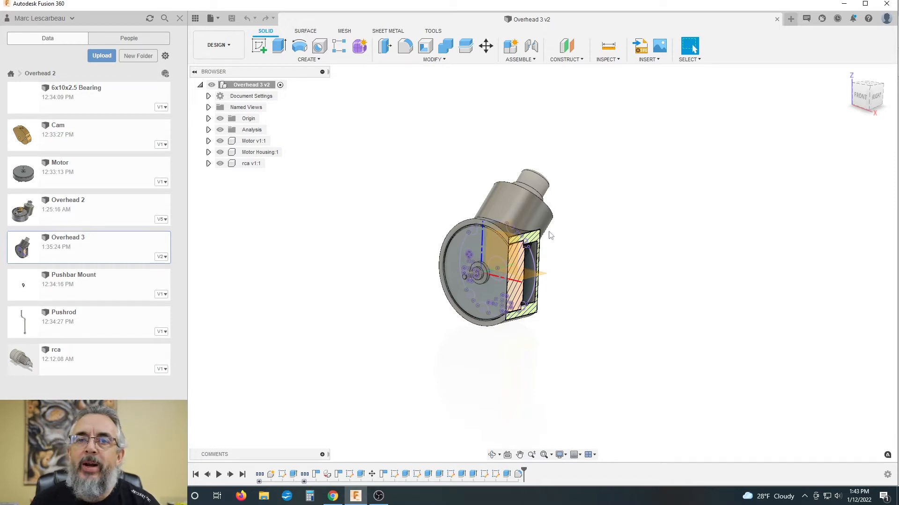
shift+middle_drag(433, 210, 437, 205)
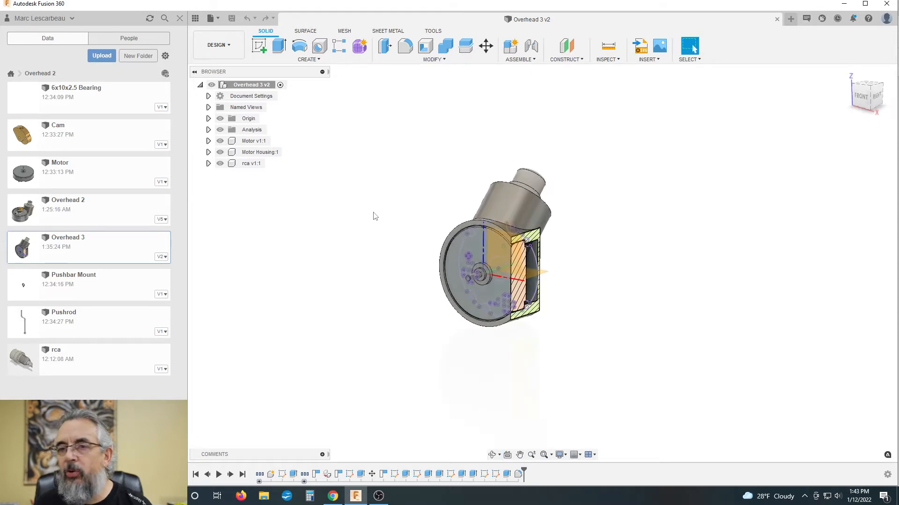
- Hide the assembly's origin and section analysis, and list the sketches of the Motor component
click(220, 119)
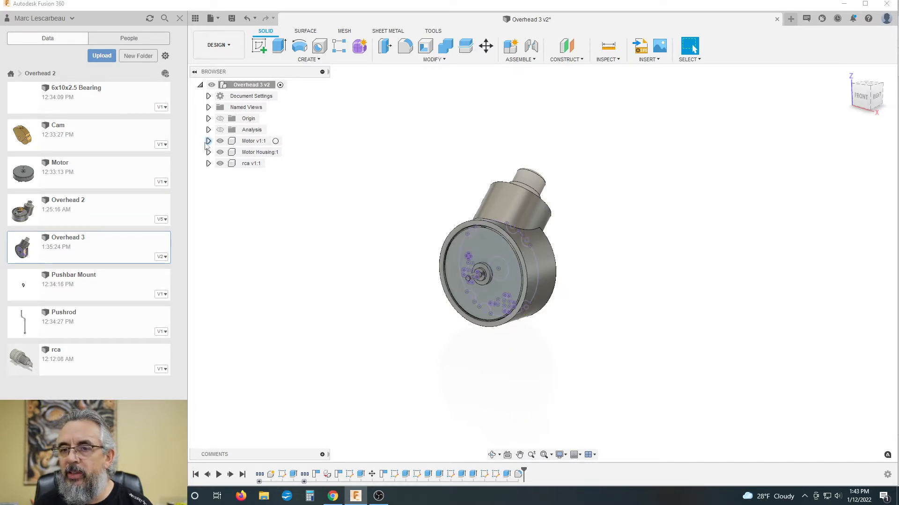
click(208, 141)
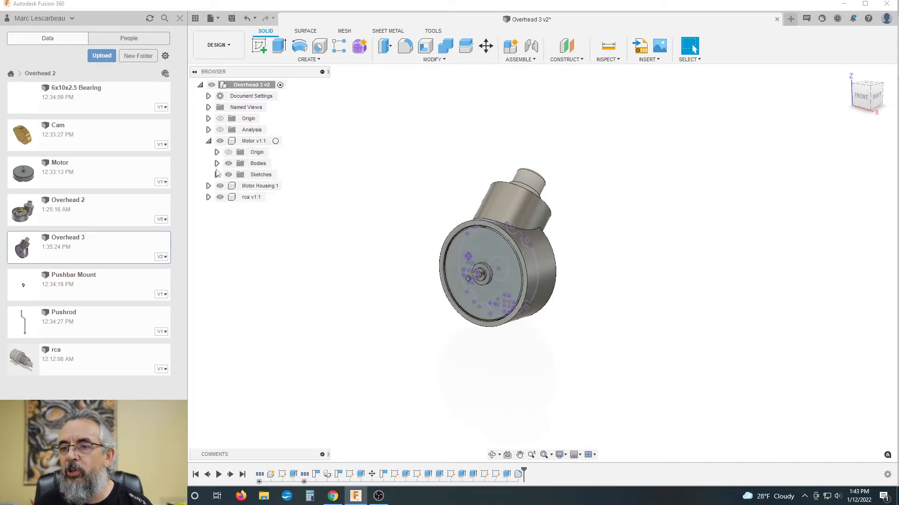
click(217, 175)
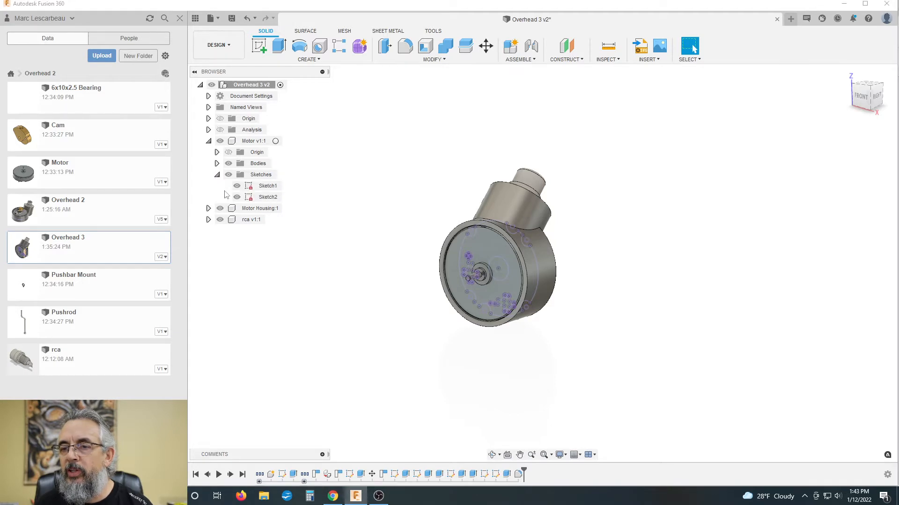
click(253, 197)
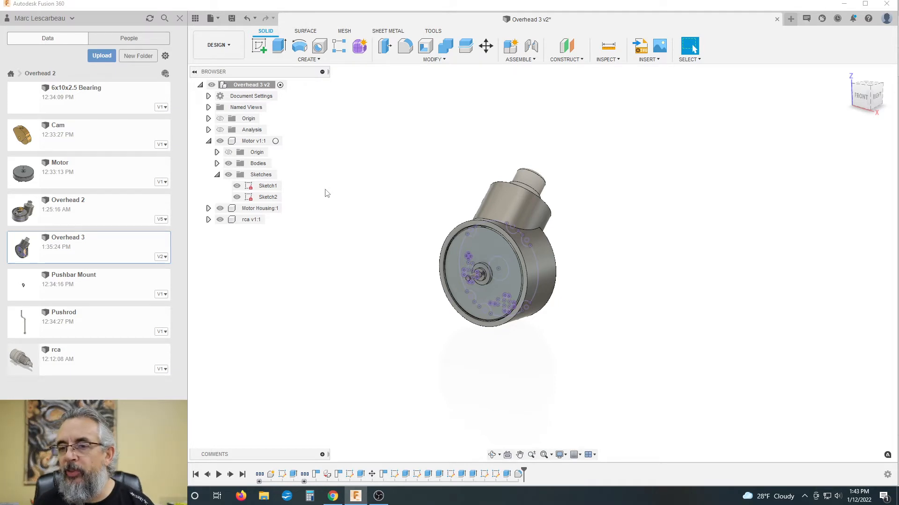
click(249, 187)
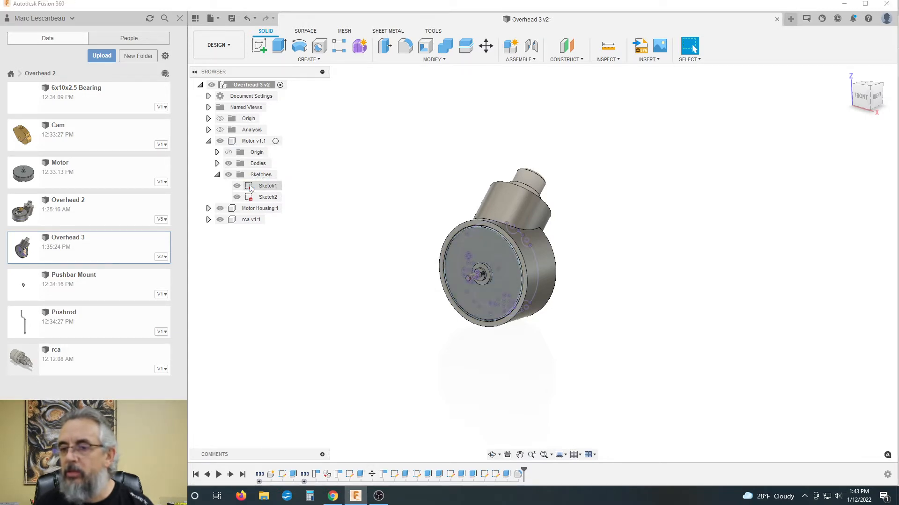
click(361, 192)
mouse_move(360, 195)
shift+middle_down()
mouse_move(379, 184)
mouse_move(369, 184)
shift+middle_up()
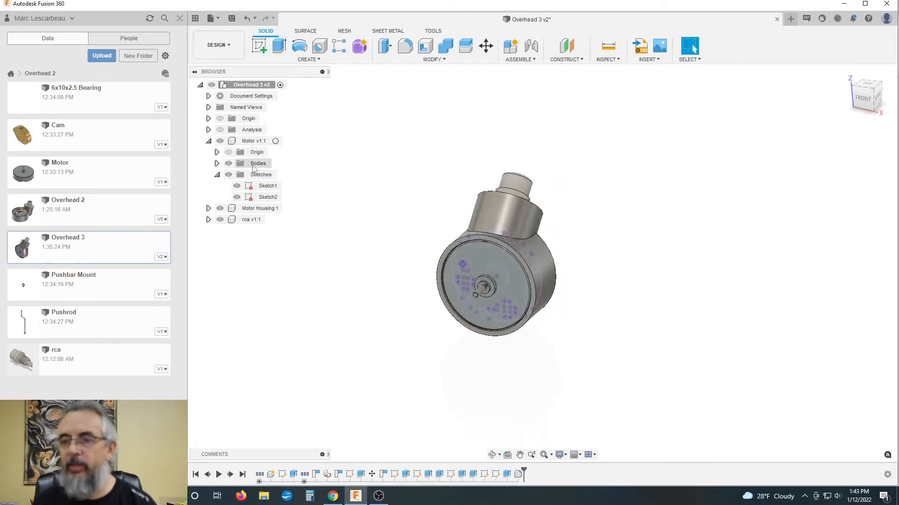
- Activate the Motor component and hide its Sketch1
click(277, 141)
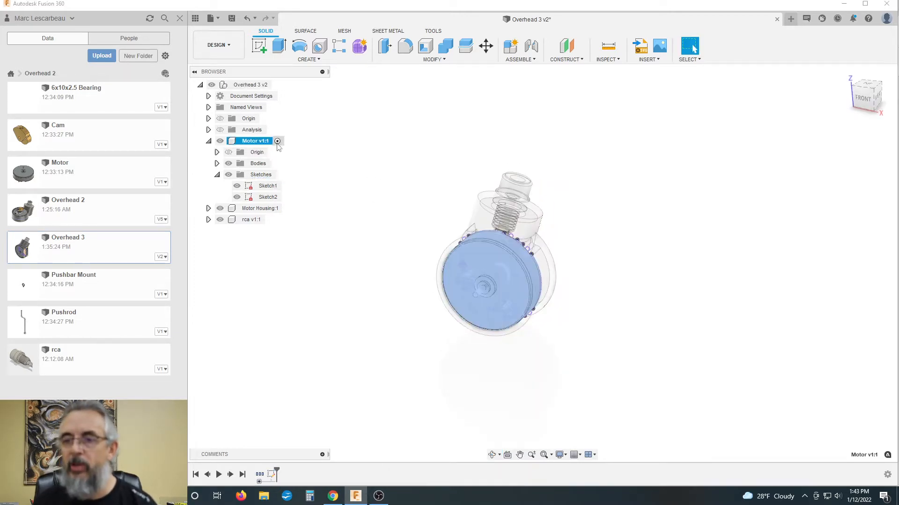
click(249, 187)
double_click(248, 187)
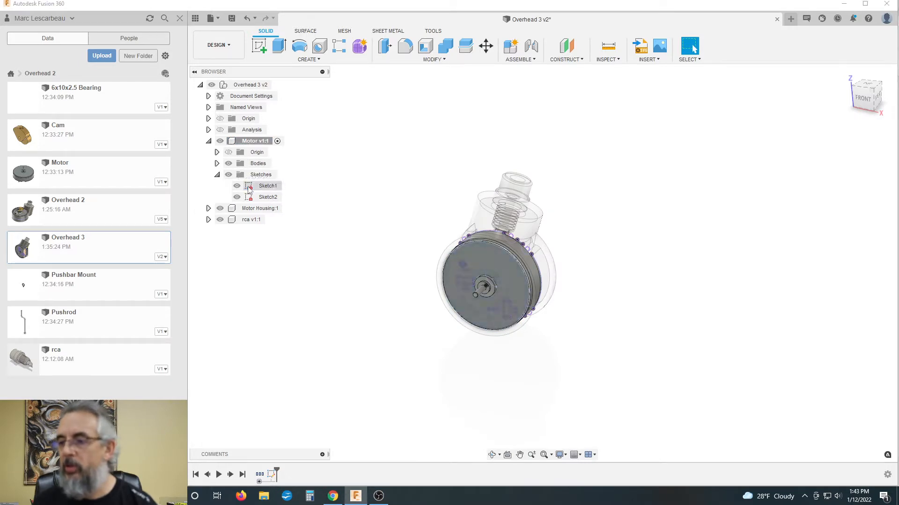
click(249, 187)
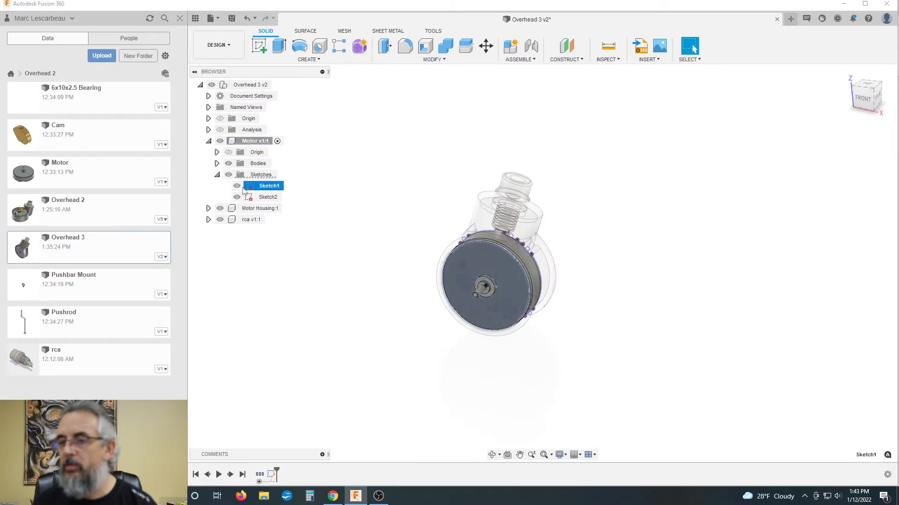
click(236, 187)
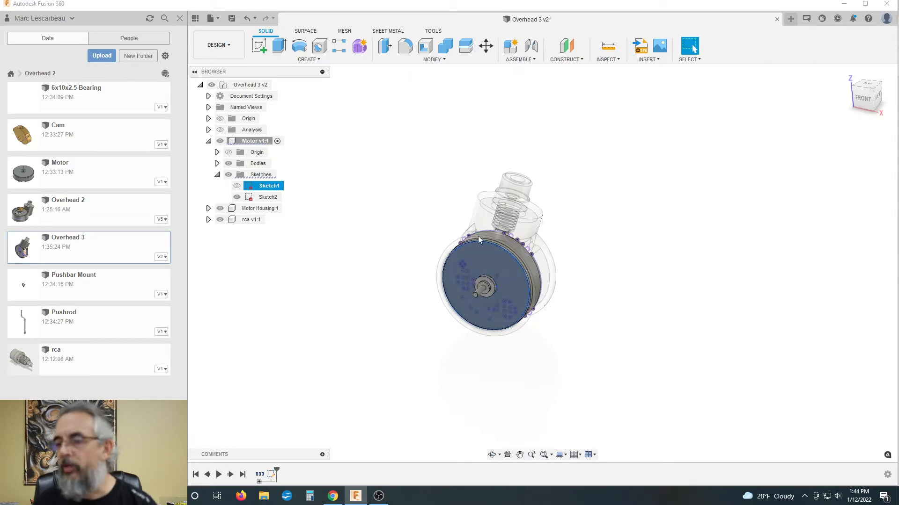
scroll(490, 280, up, 1)
scroll(490, 279, up, 2)
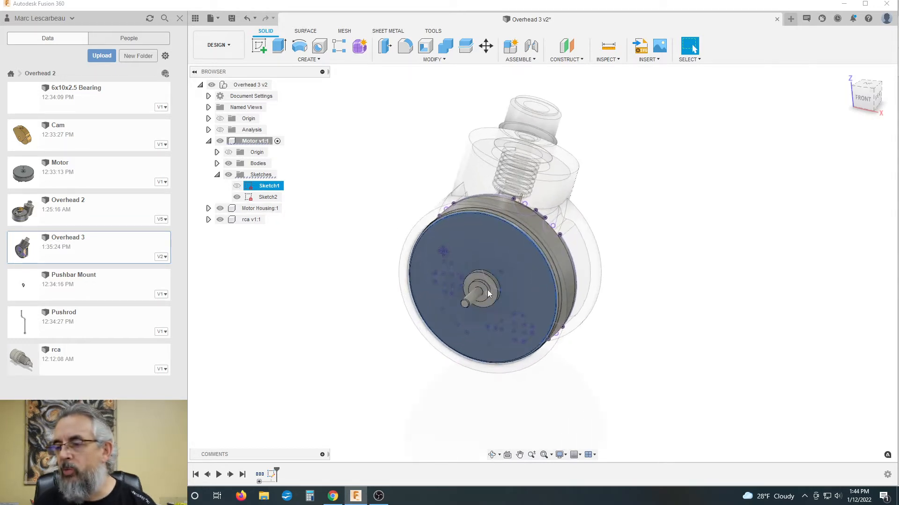
click(237, 186)
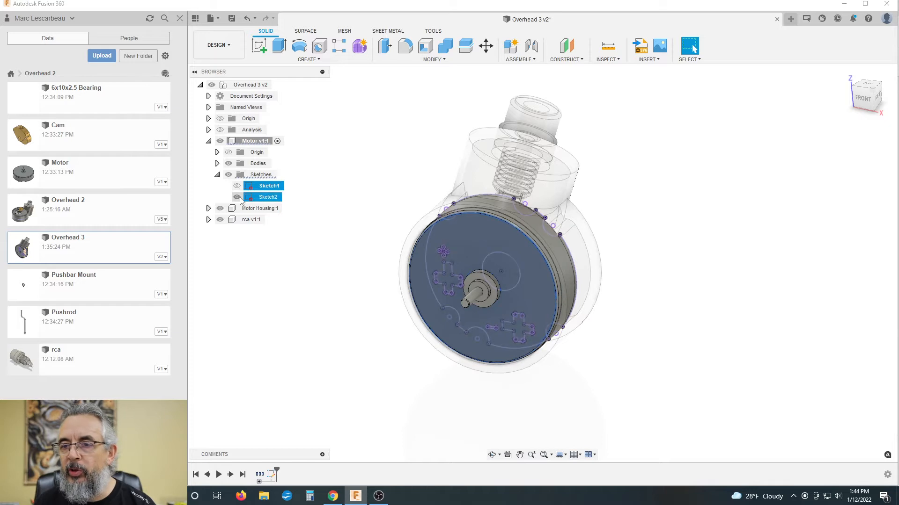
- Rename the Motor component's Sketch1 as "center face"
double_click(266, 187)
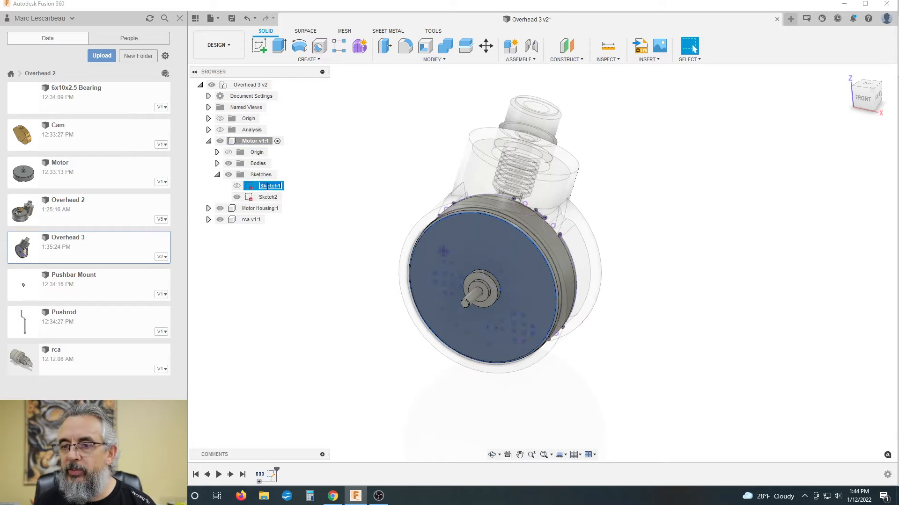
text(center face)
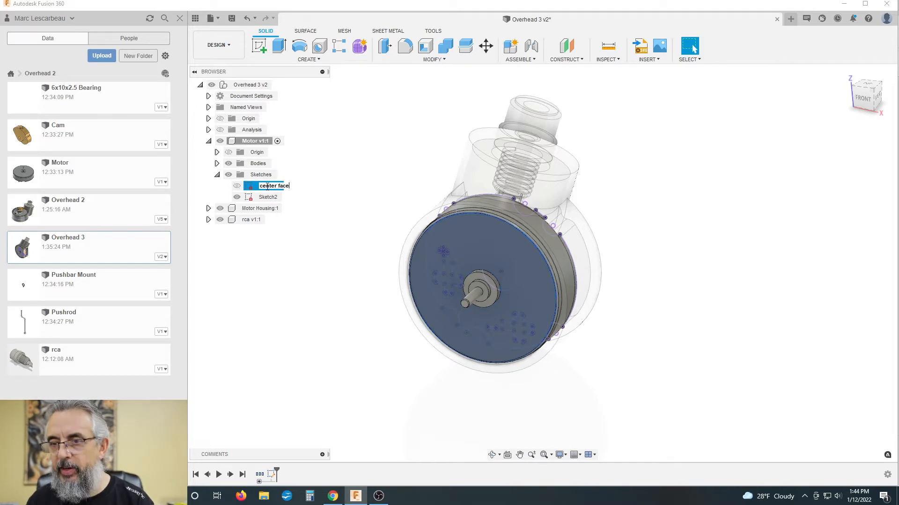
key(Return)
- Rename the Motor component's Sketch2 as "rear pattern"
click(270, 197)
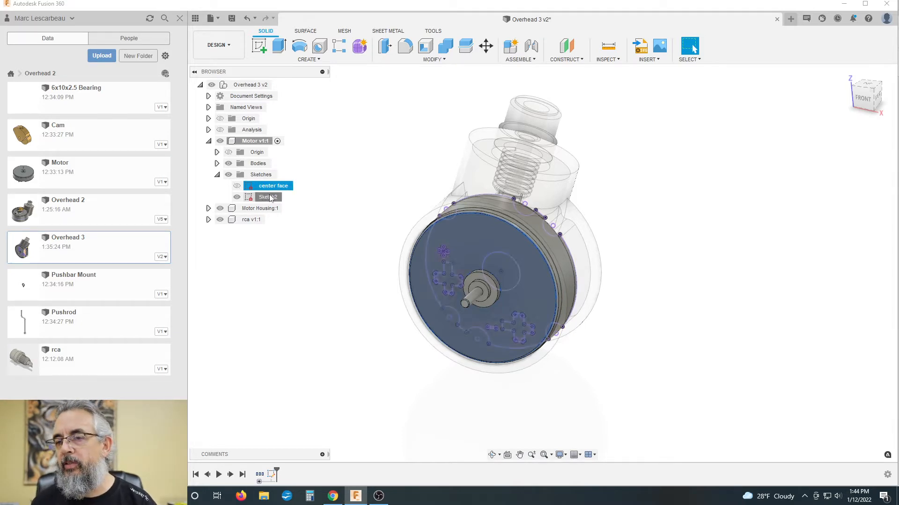
double_click(270, 197)
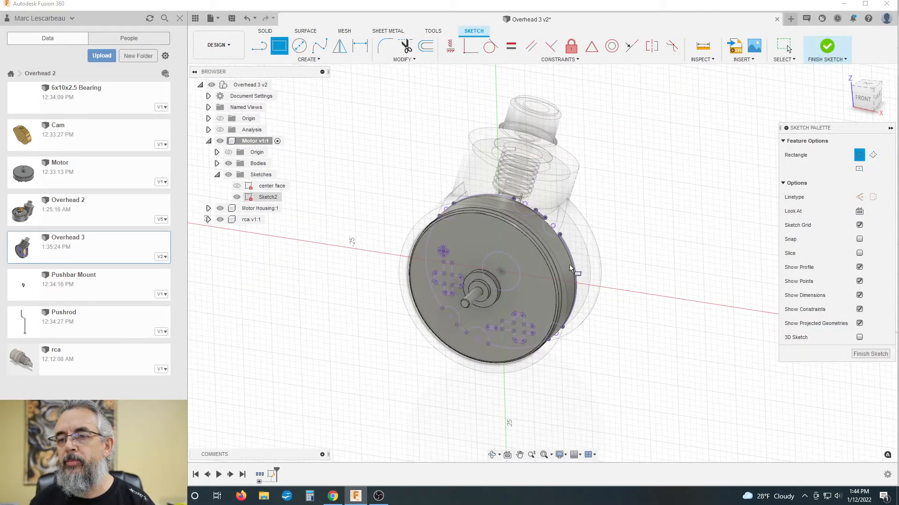
click(871, 355)
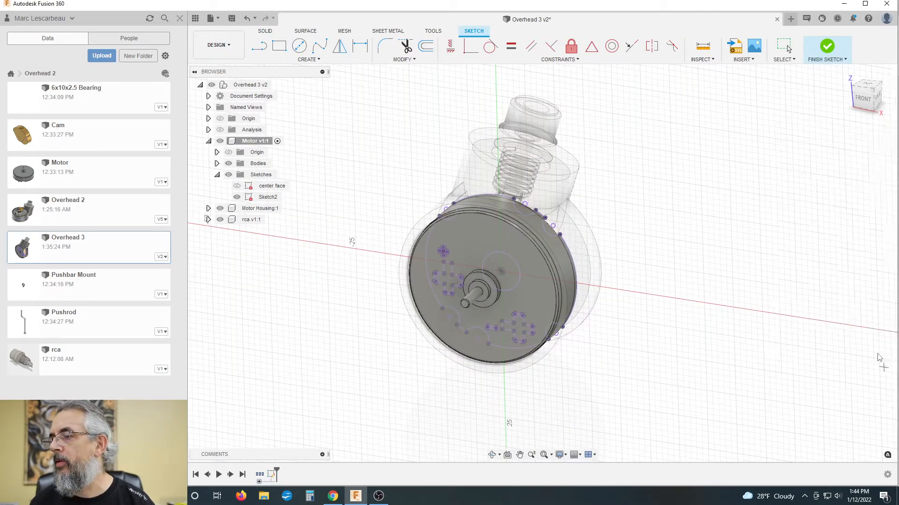
click(269, 197)
click(269, 197)
text(rear patter)
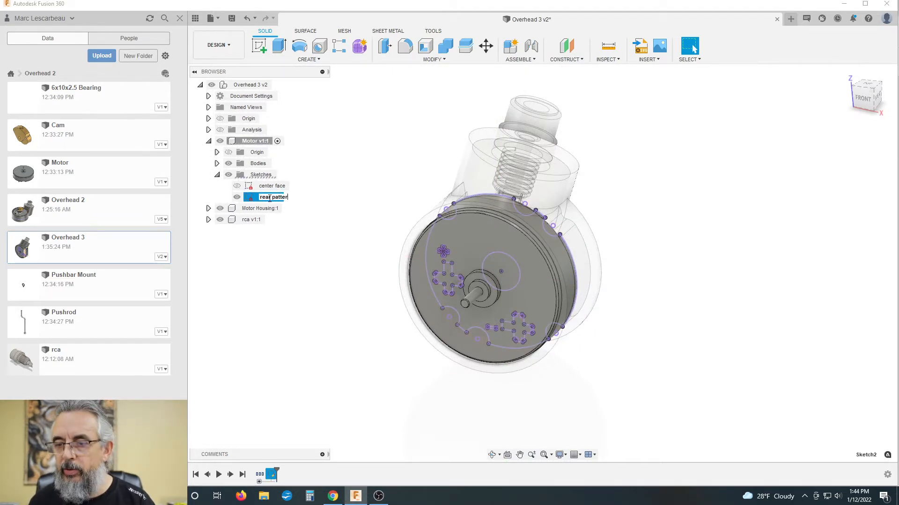
text(n)
key(Return)
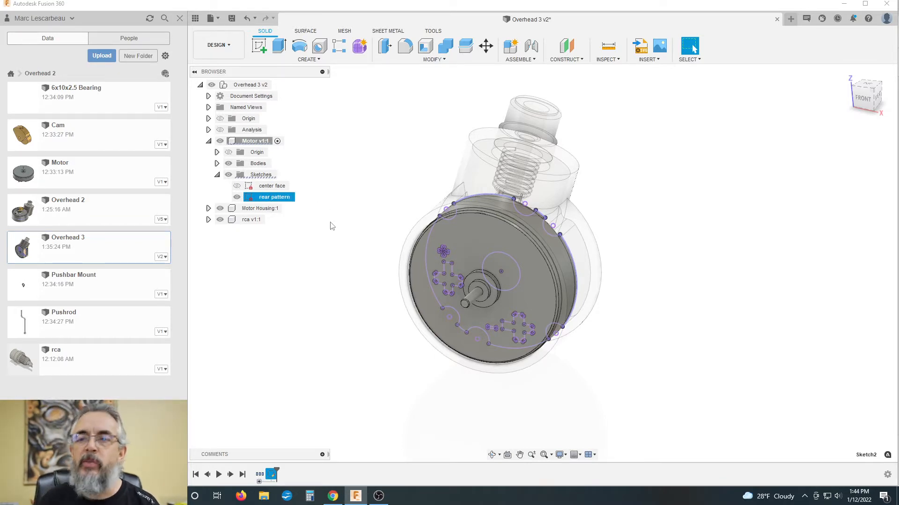
- Show Sketch1 of the Motor Housing component and open it for editing
click(217, 175)
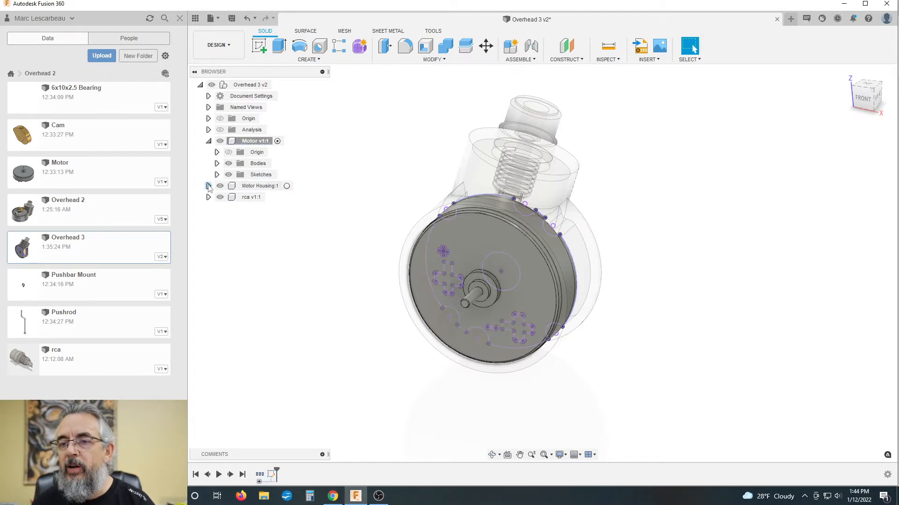
click(209, 186)
click(217, 219)
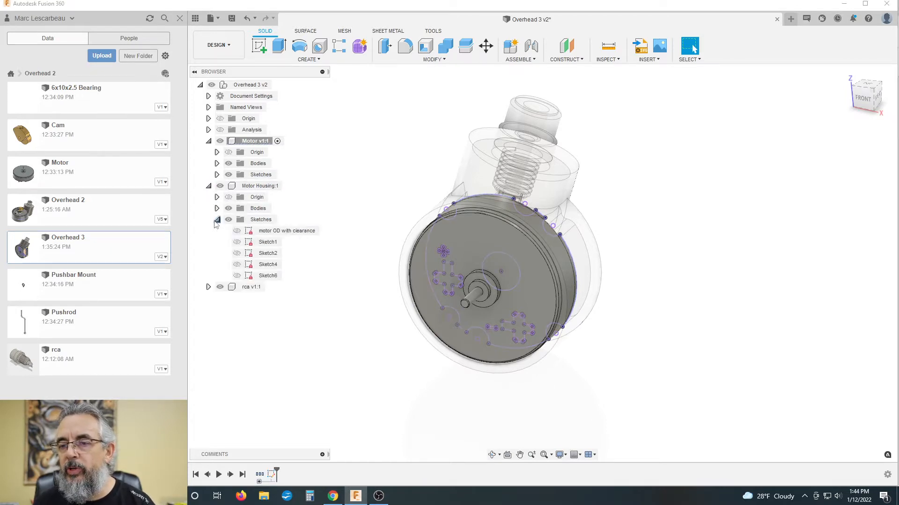
click(264, 242)
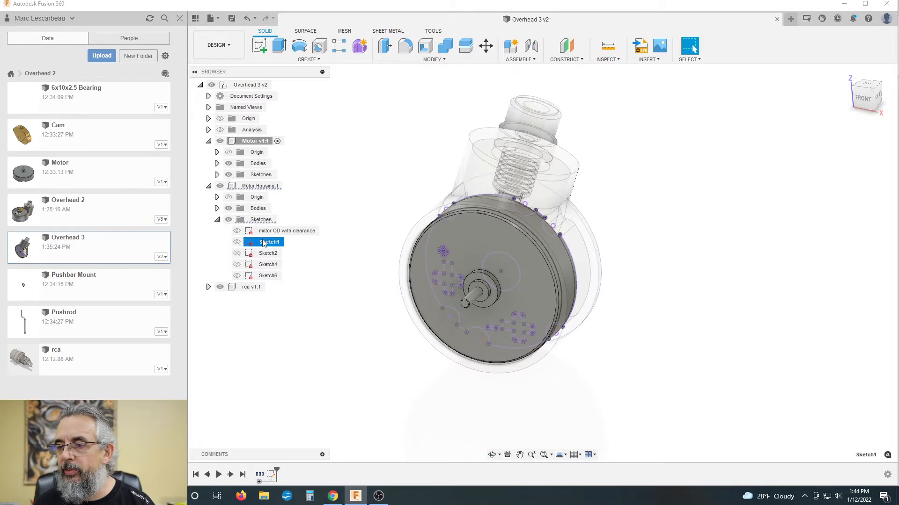
click(237, 242)
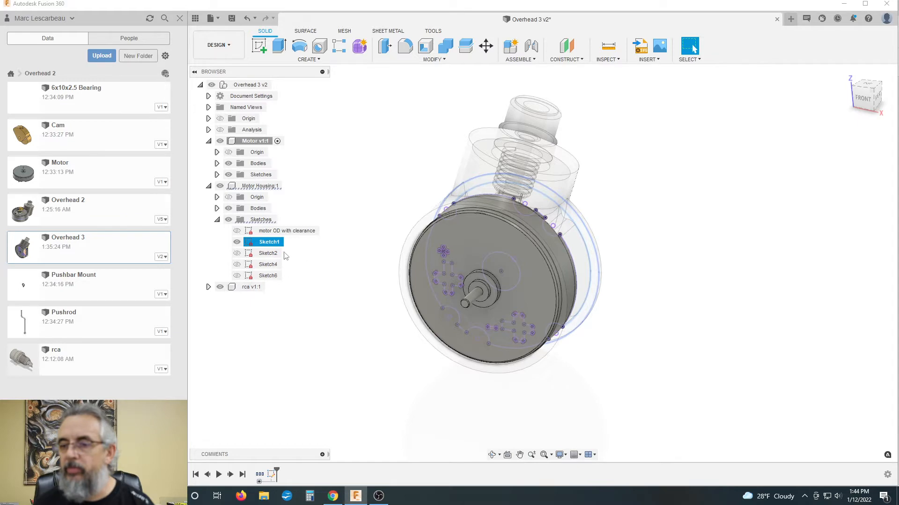
double_click(250, 246)
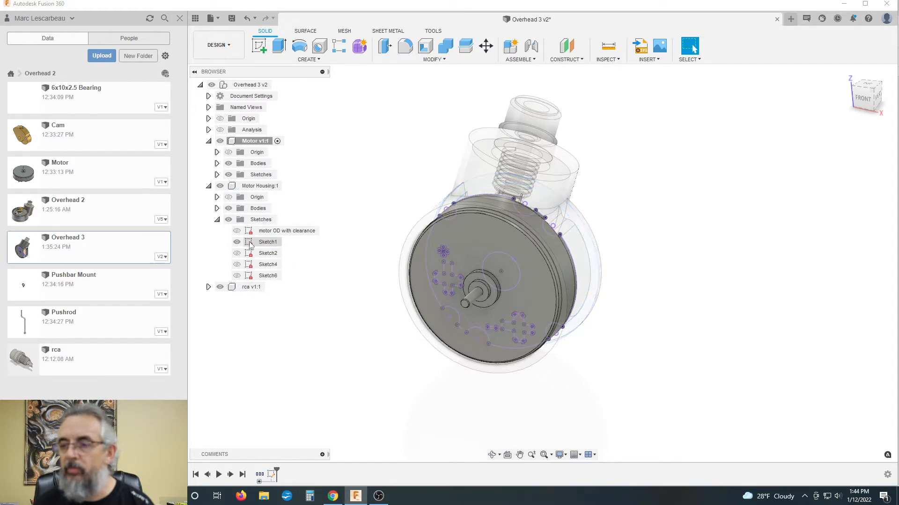
double_click(249, 245)
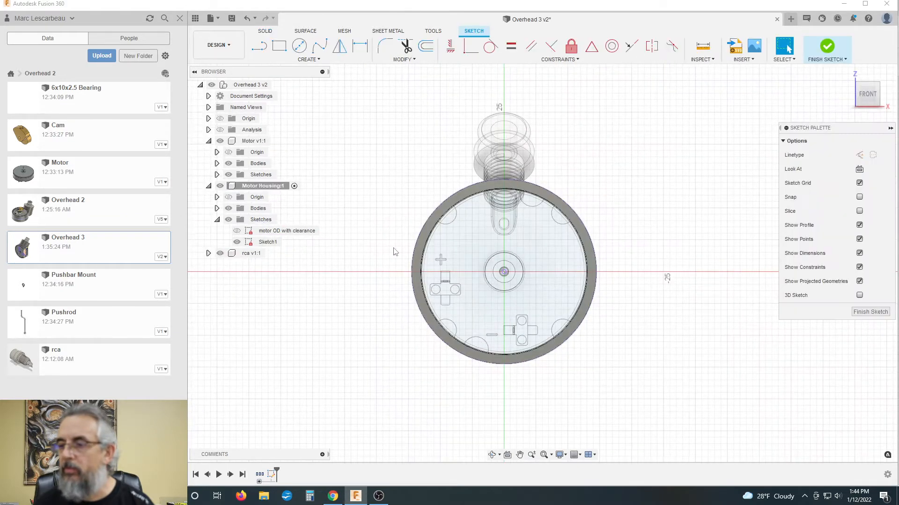
- Hide the Motor Housing bodies and the Motor component so the open sketch's circles can be inspected from an angle
click(228, 209)
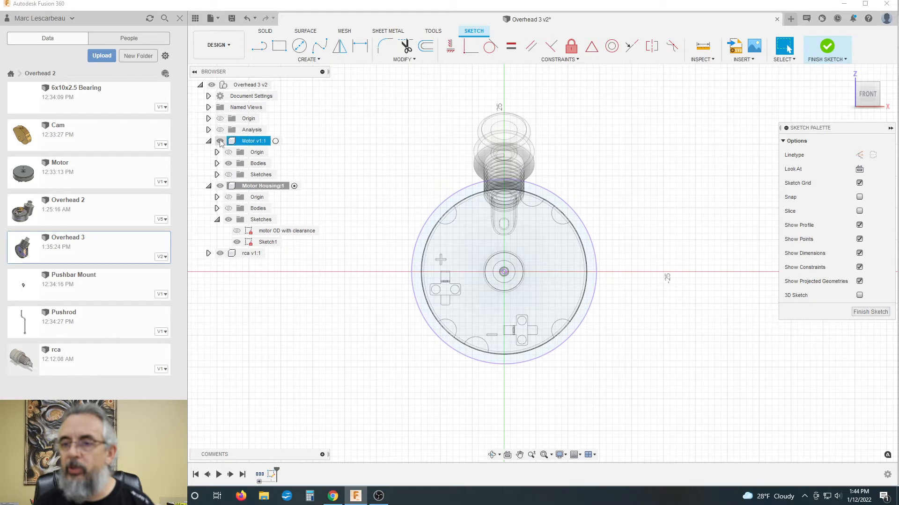
click(208, 253)
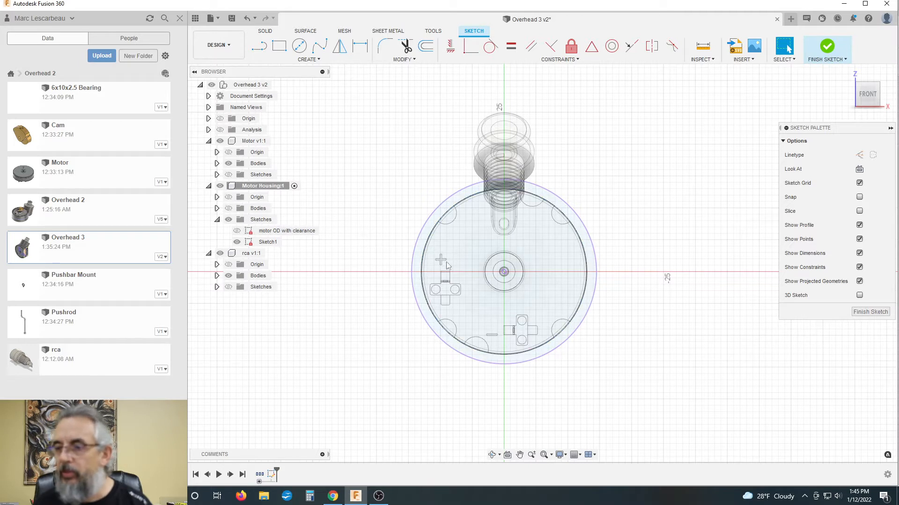
click(220, 141)
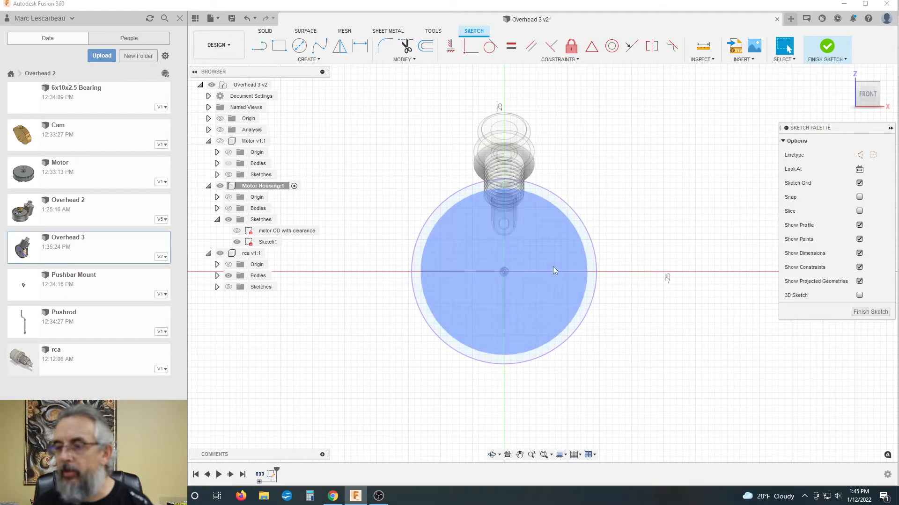
mouse_move(643, 234)
shift+middle_down()
mouse_move(586, 257)
mouse_move(584, 242)
mouse_move(597, 245)
mouse_move(592, 255)
shift+middle_up()
scroll(425, 285, down, 1)
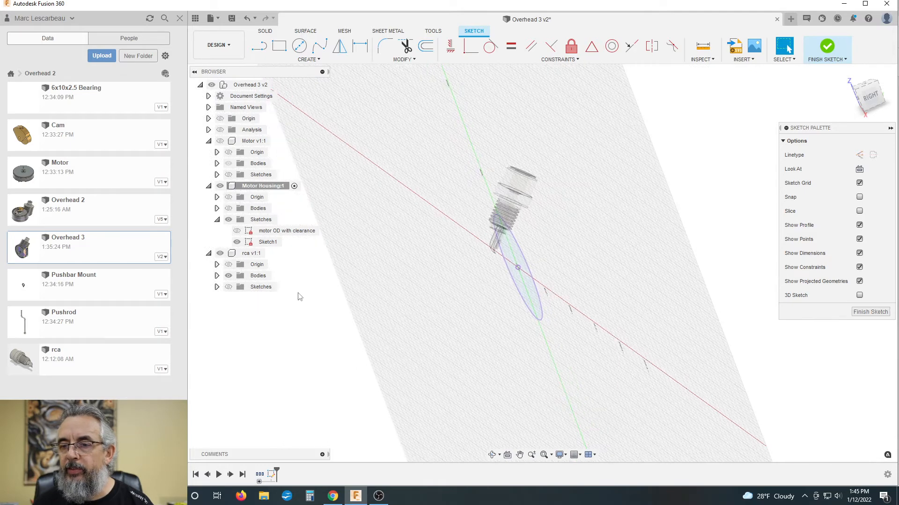
- Rename the Motor Housing's Sketch1 as "rear face" and finish editing the sketch
click(264, 242)
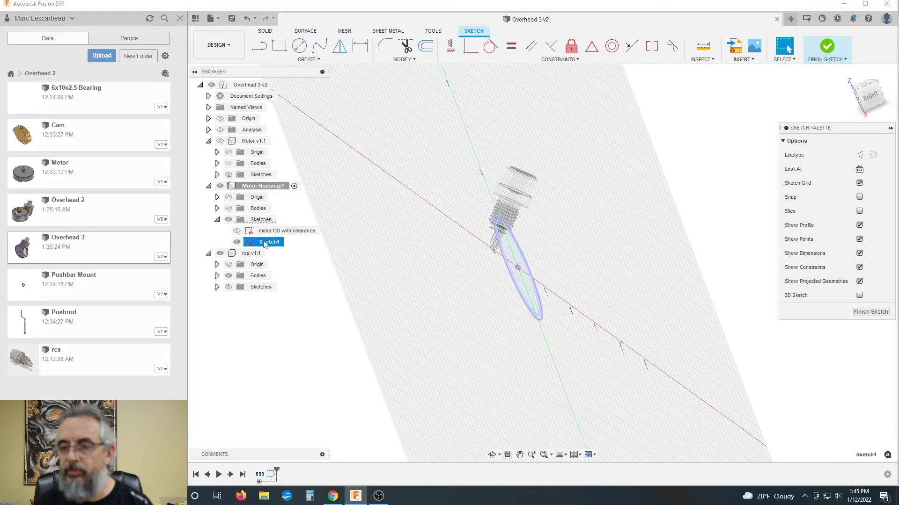
click(265, 240)
text(r)
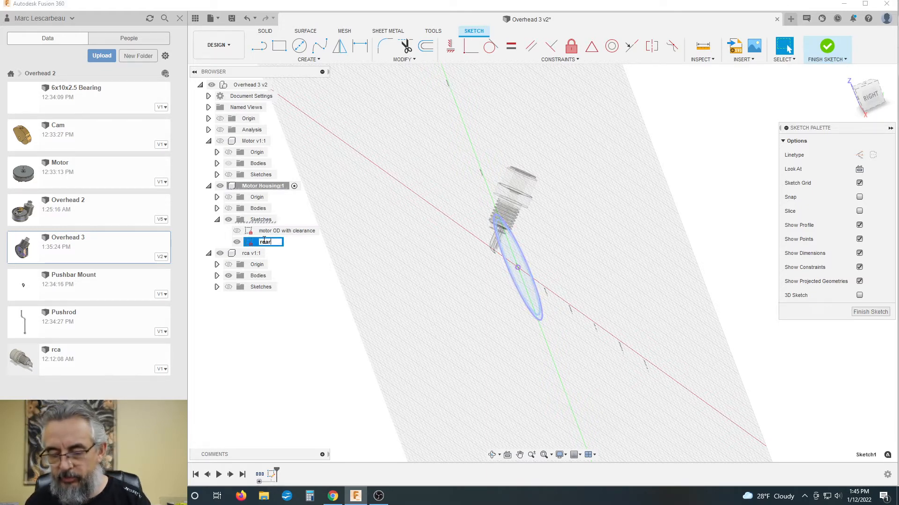
text(car face)
key(Return)
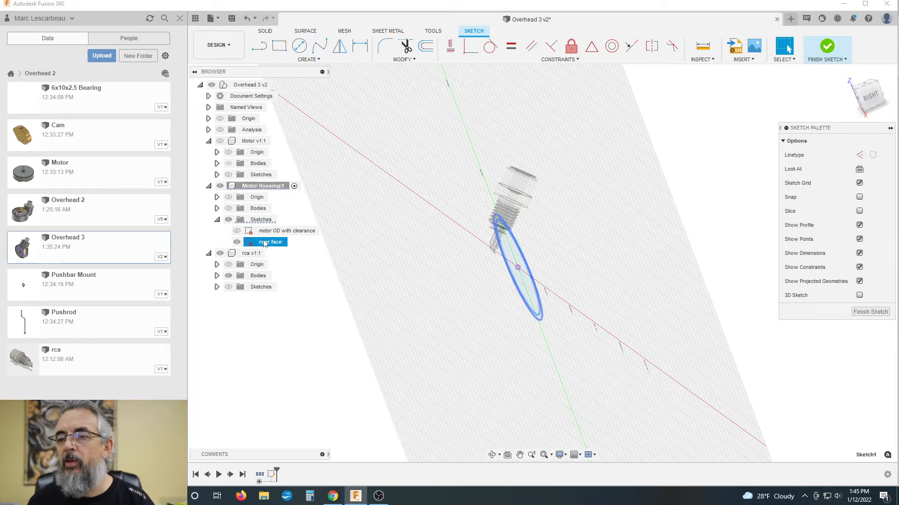
click(870, 312)
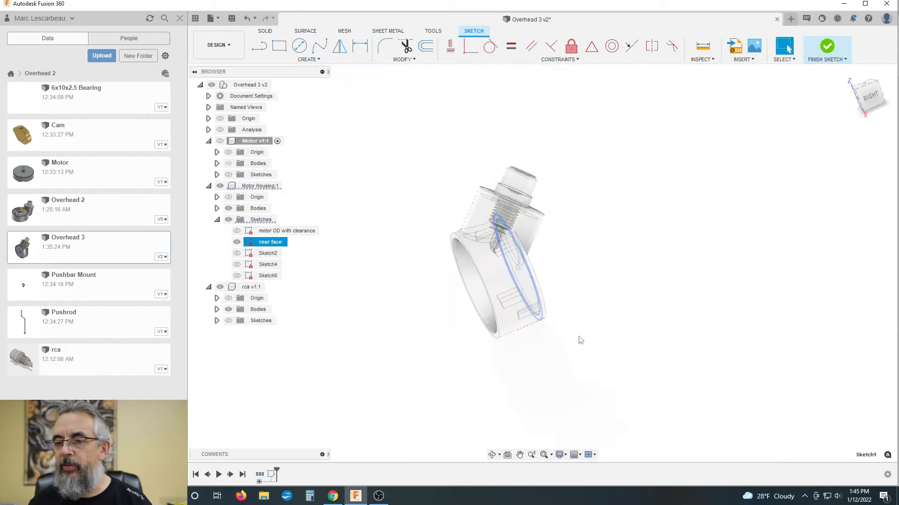
- Show the Motor Housing's Sketch2 instead of the rear face sketch and rename it "rca face"
click(280, 254)
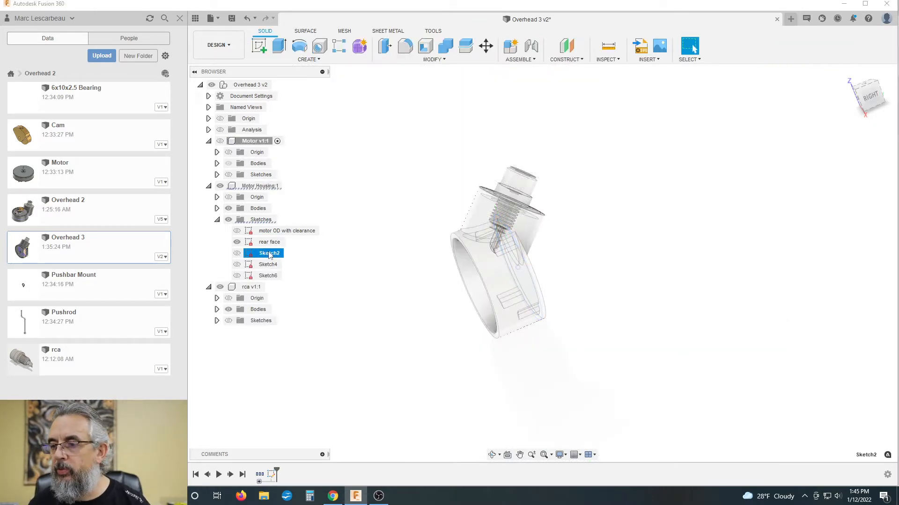
click(238, 254)
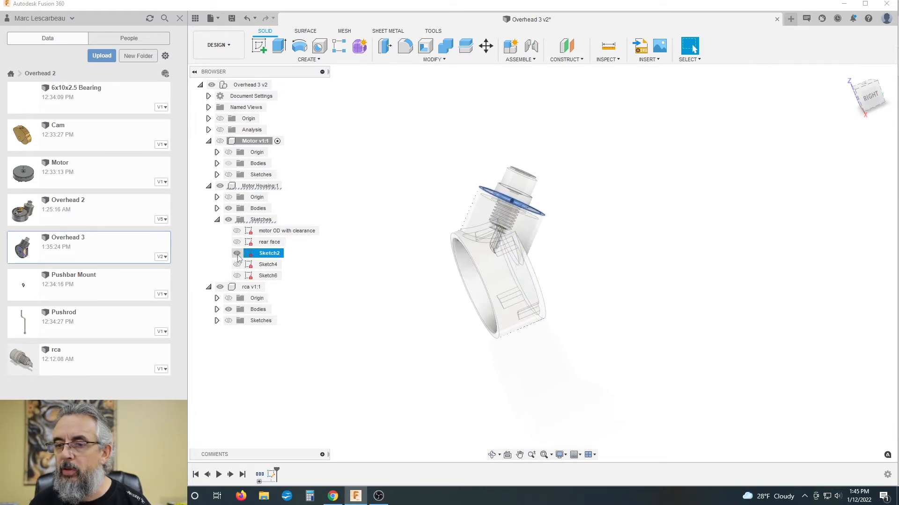
click(269, 253)
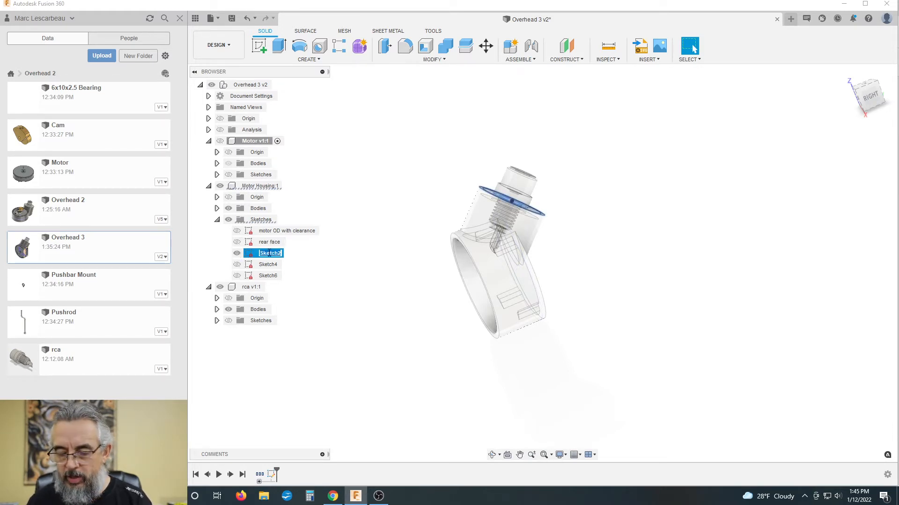
text(rca)
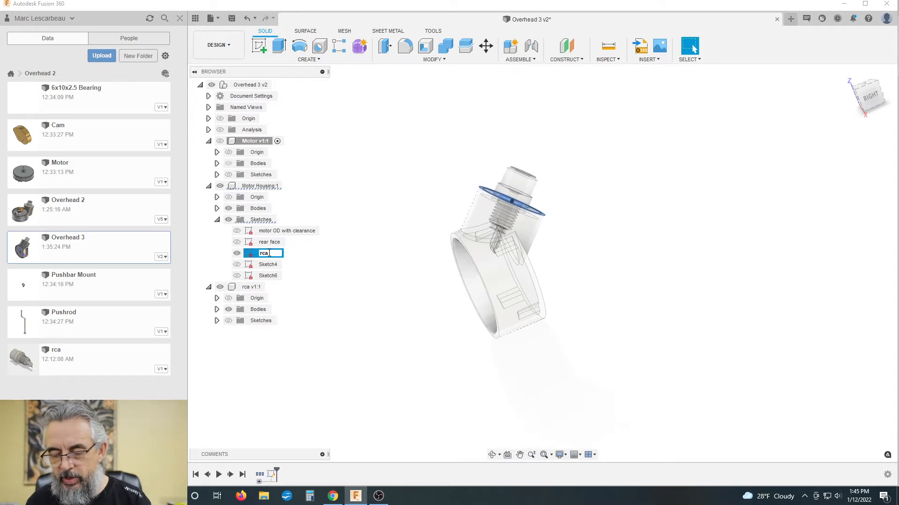
text( face)
key(Return)
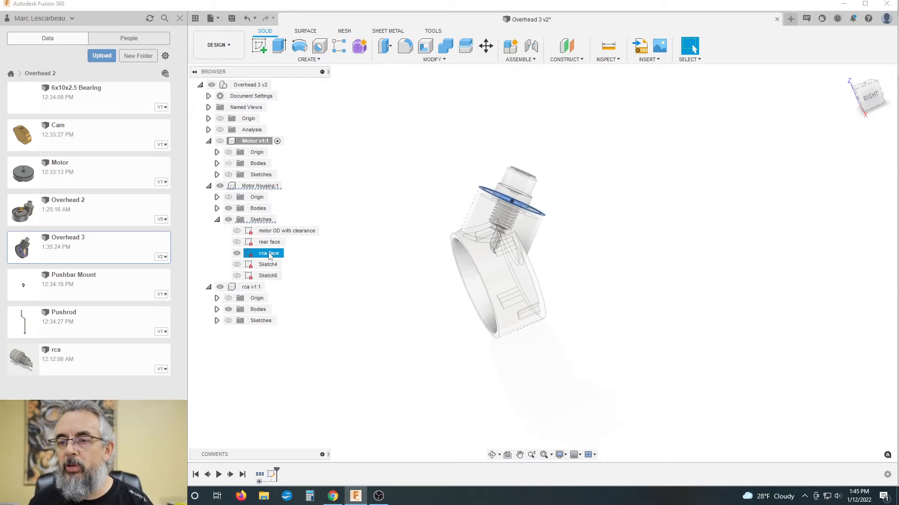
- Hide the rca face sketch, show the Motor Housing's Sketch4 and rename it "rca clearance tube"
click(238, 255)
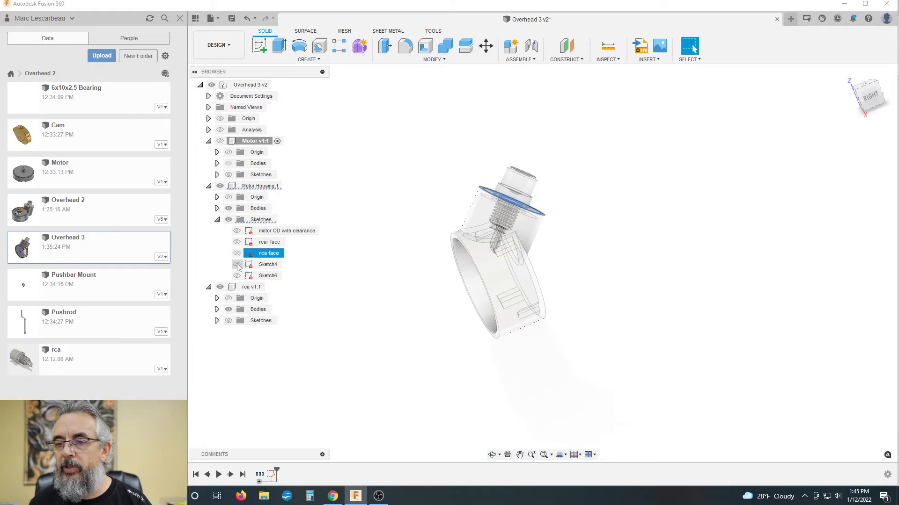
click(238, 267)
shift+middle_drag(385, 329, 407, 307)
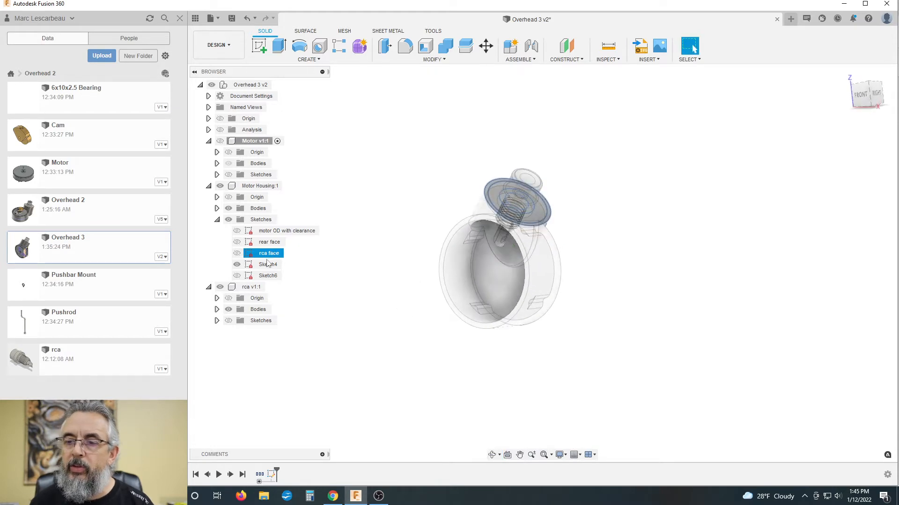
click(265, 265)
click(264, 265)
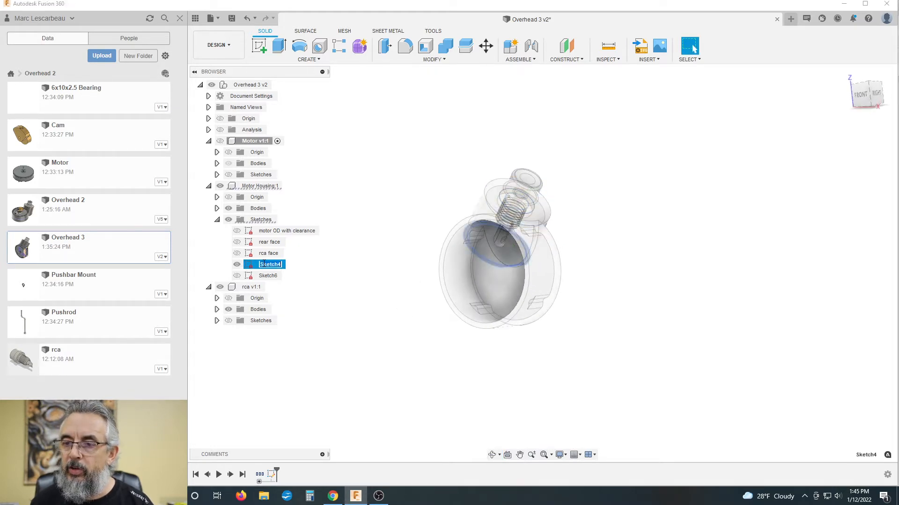
text(rca clear)
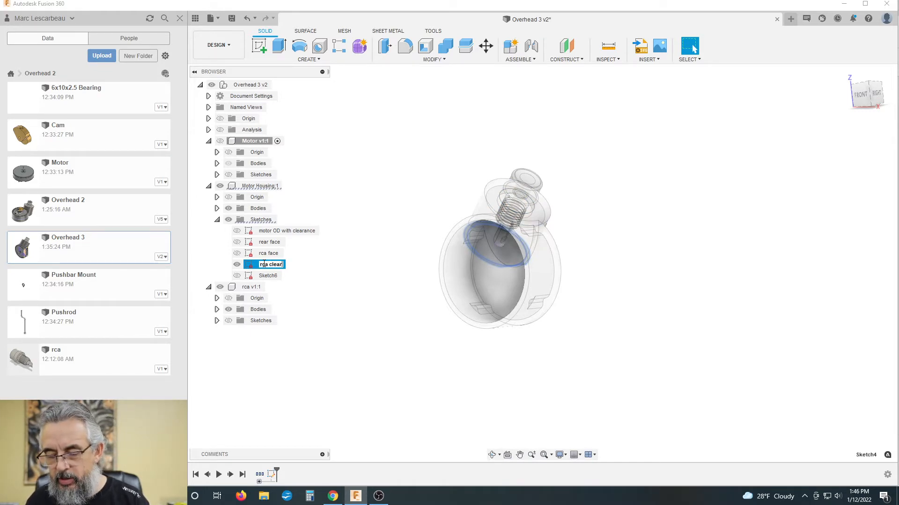
text(ance tu)
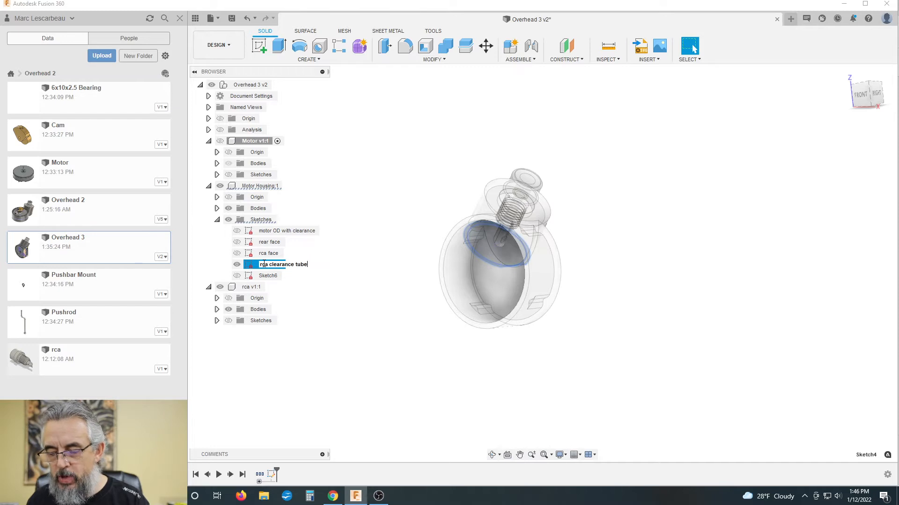
text(be)
key(Return)
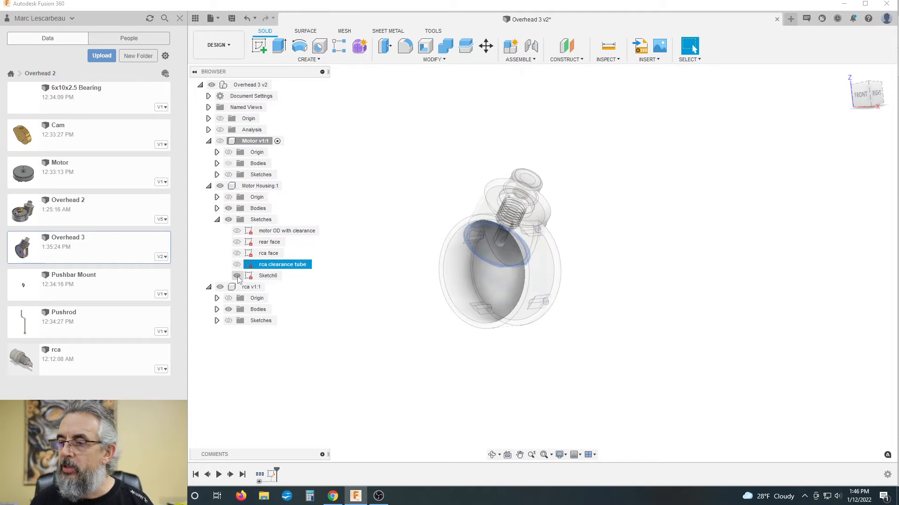
- Rename the Motor Housing's Sketch6 as "motor cavity"
click(250, 277)
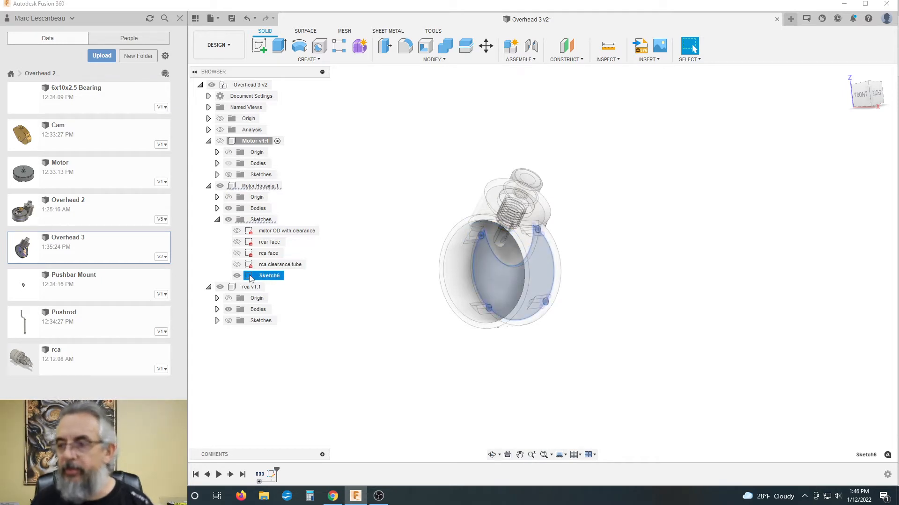
click(250, 277)
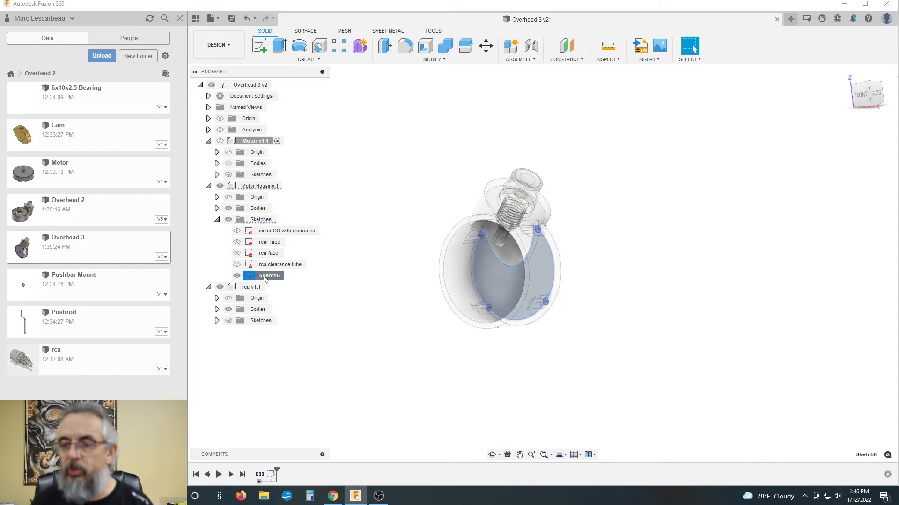
text(motor)
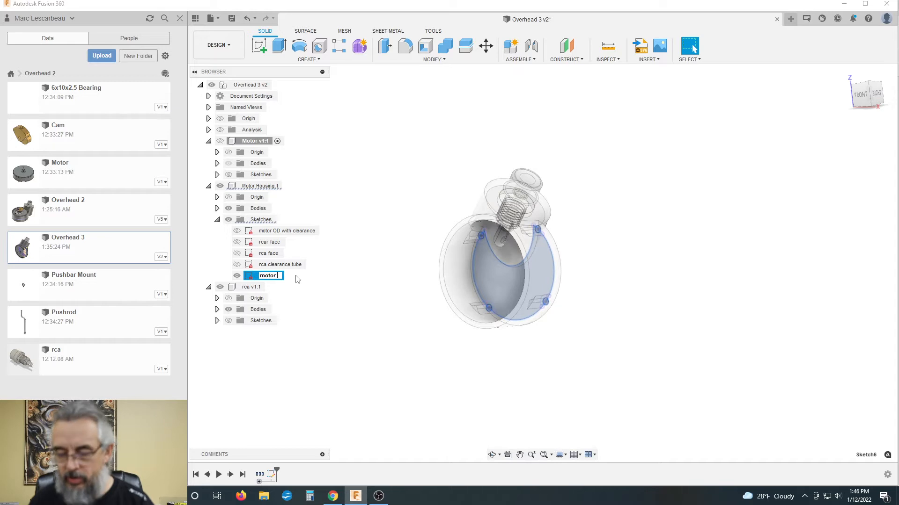
text( cavit)
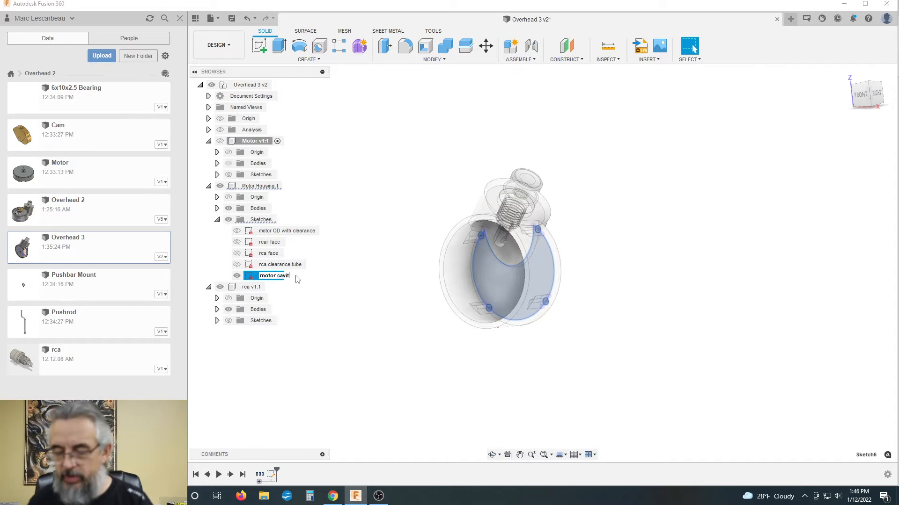
text(y)
key(Return)
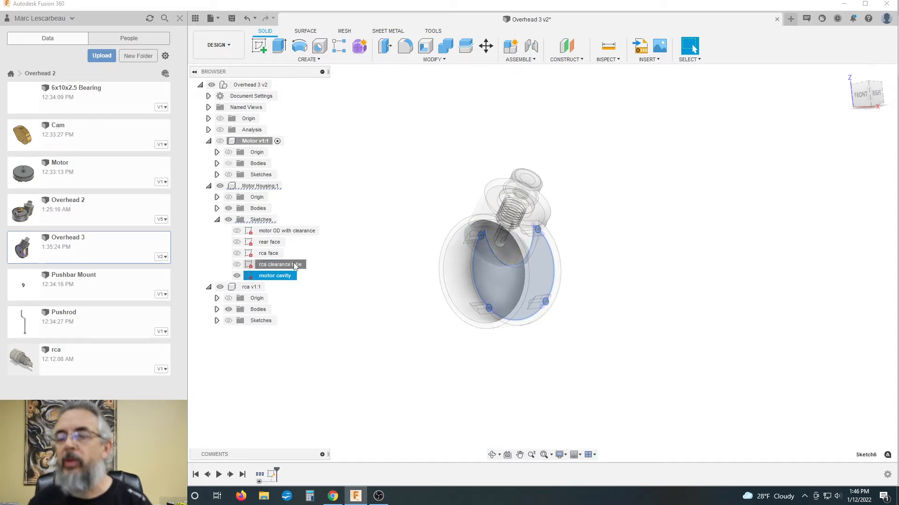
- Change the name of the "rca clearance tube" sketch to "rca clearance cavity"
double_click(295, 265)
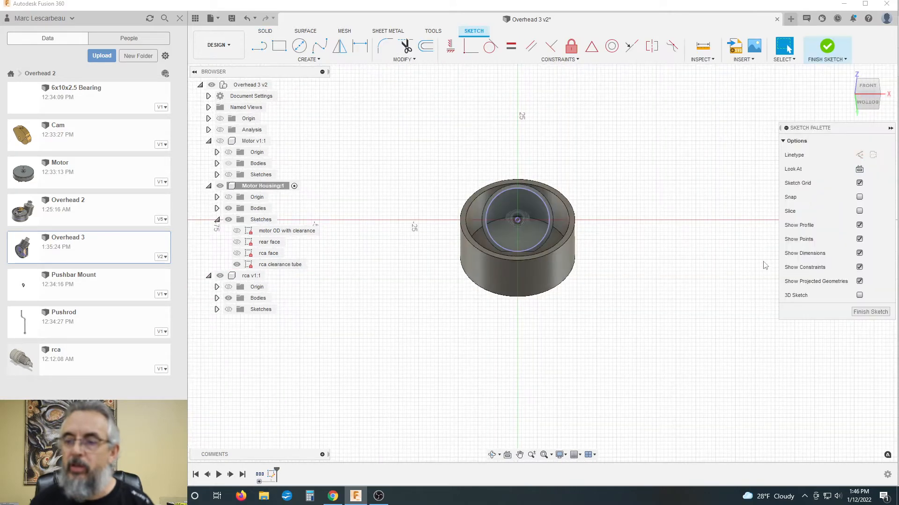
click(872, 313)
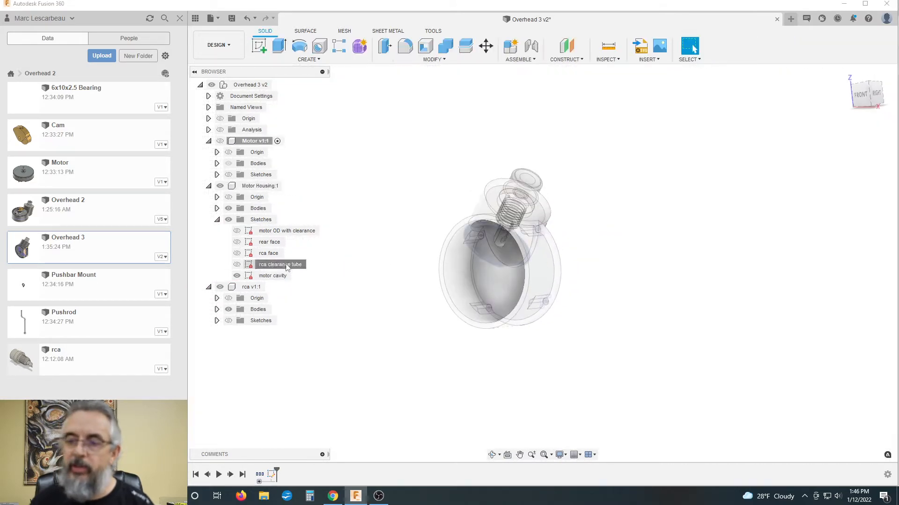
click(286, 265)
click(293, 265)
click(293, 265)
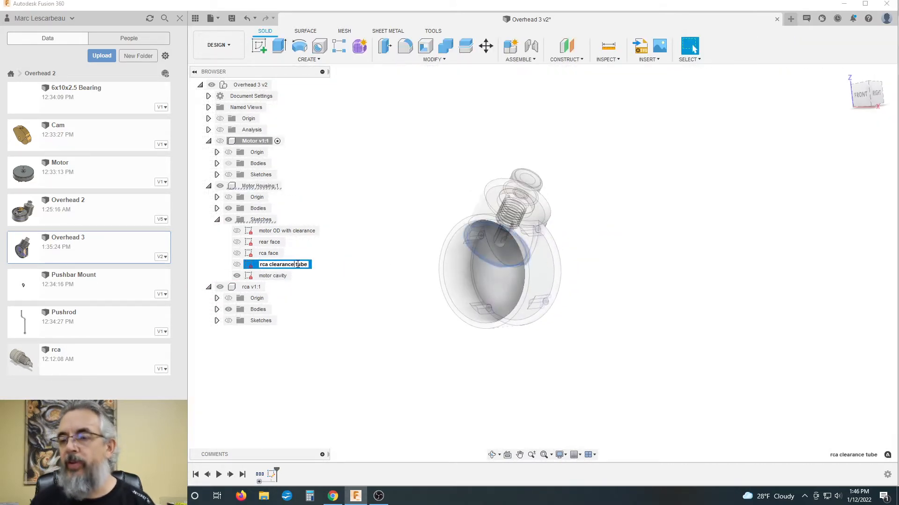
double_click(299, 265)
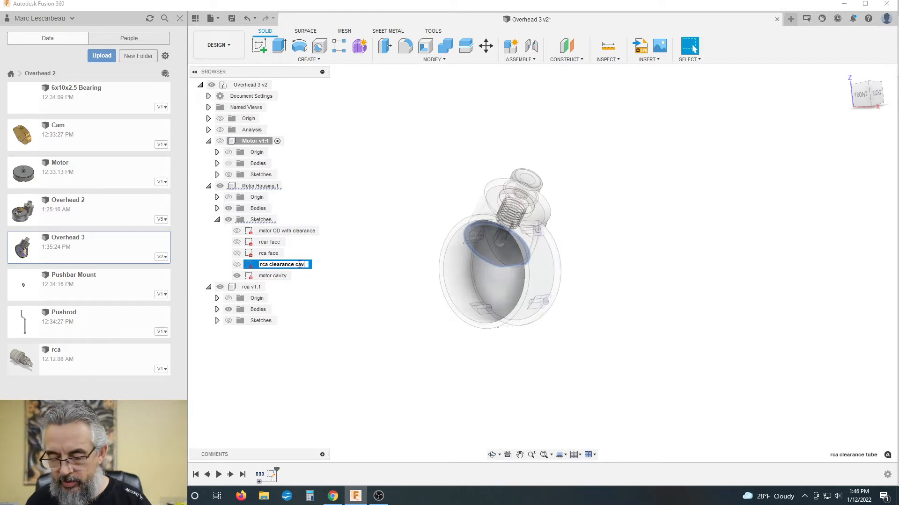
text(cavity)
key(Return)
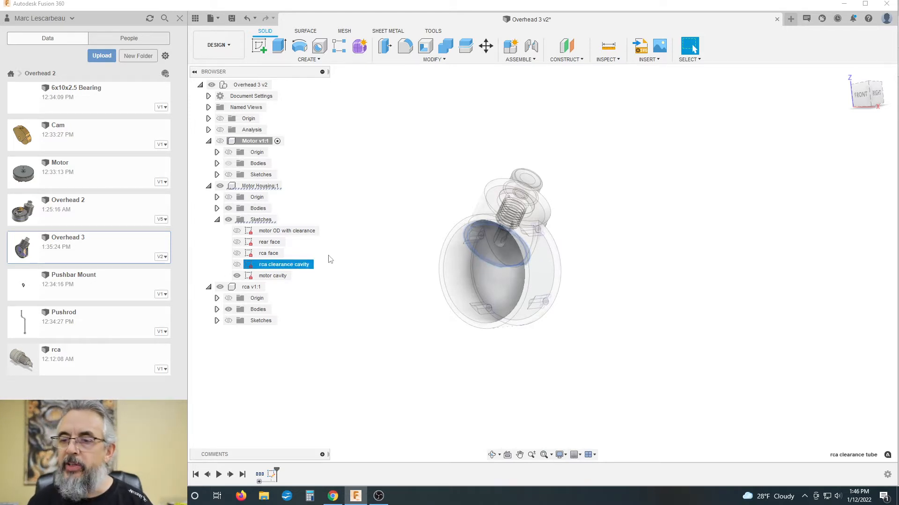
click(356, 250)
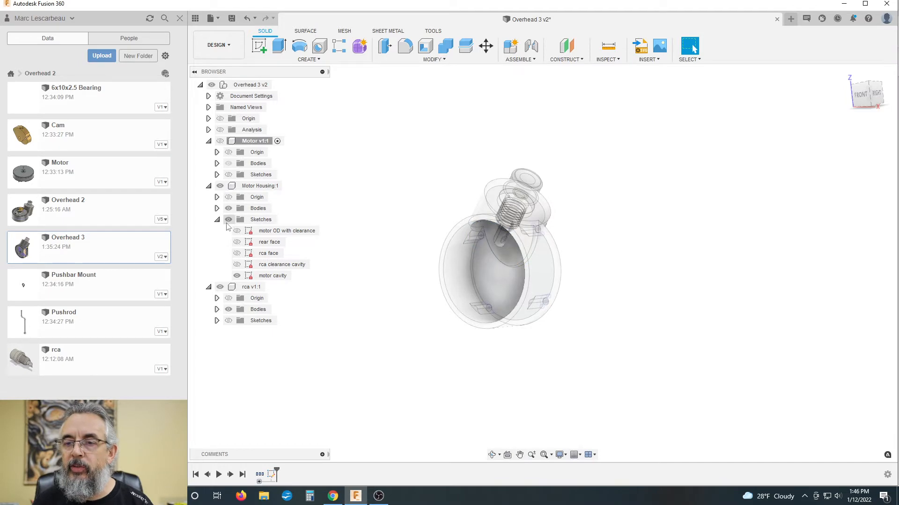
- Rename the rca component's Sketch1 as "rca face" and collapse the rca component in the browser
click(217, 321)
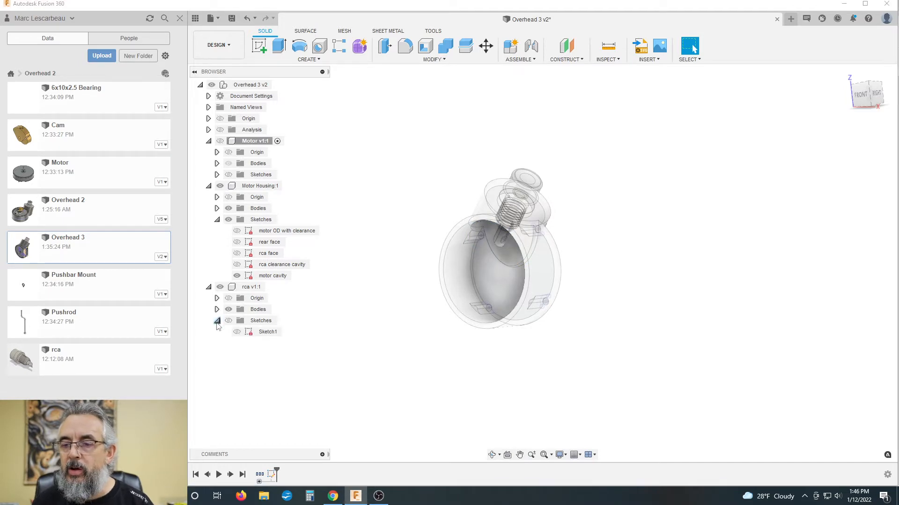
click(263, 333)
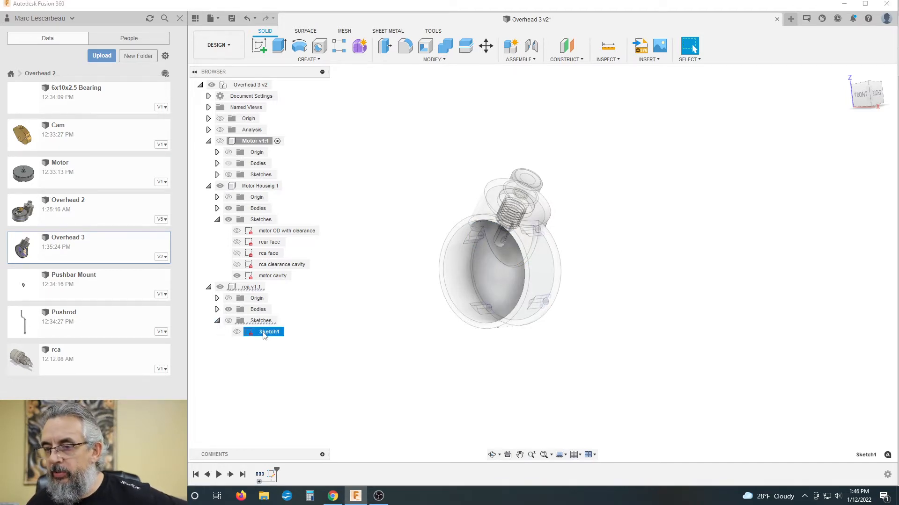
click(238, 332)
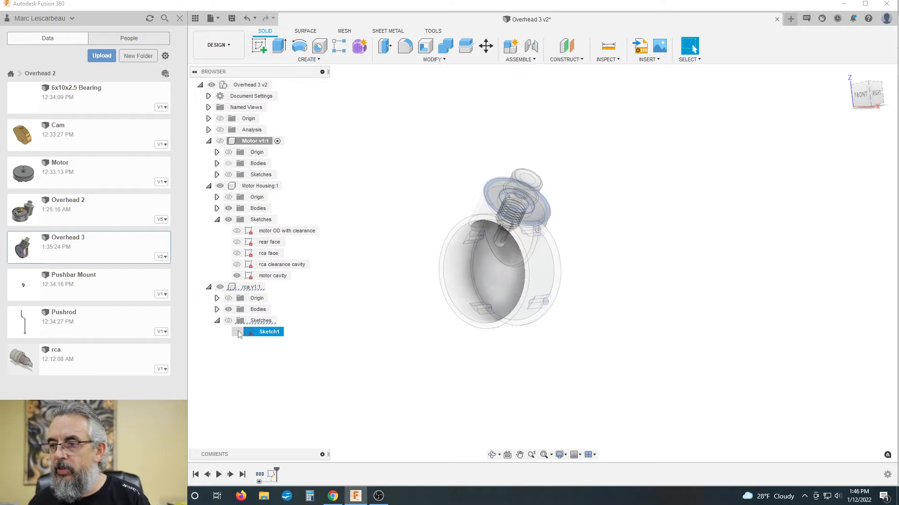
click(269, 332)
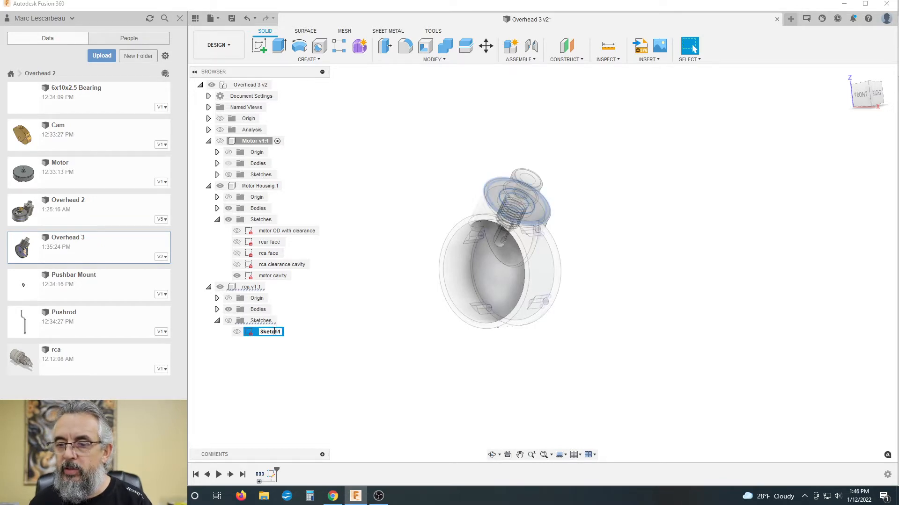
text(rca)
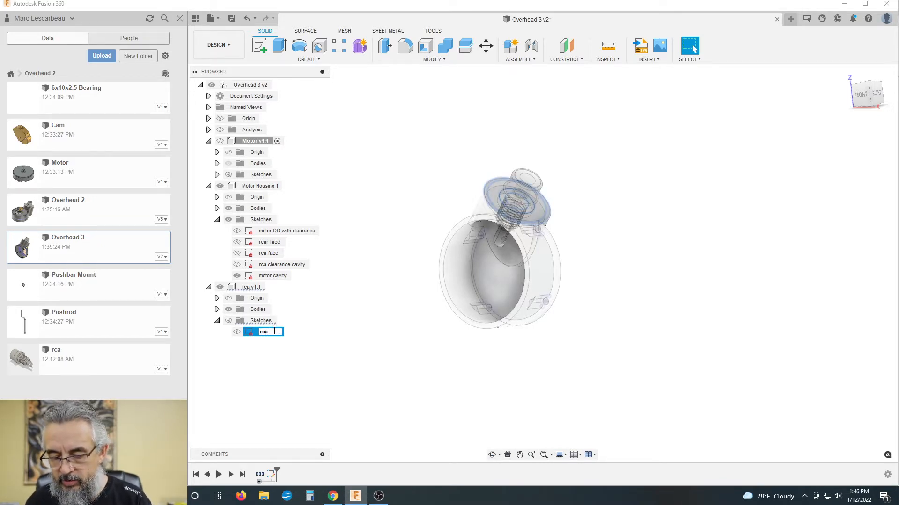
text( face)
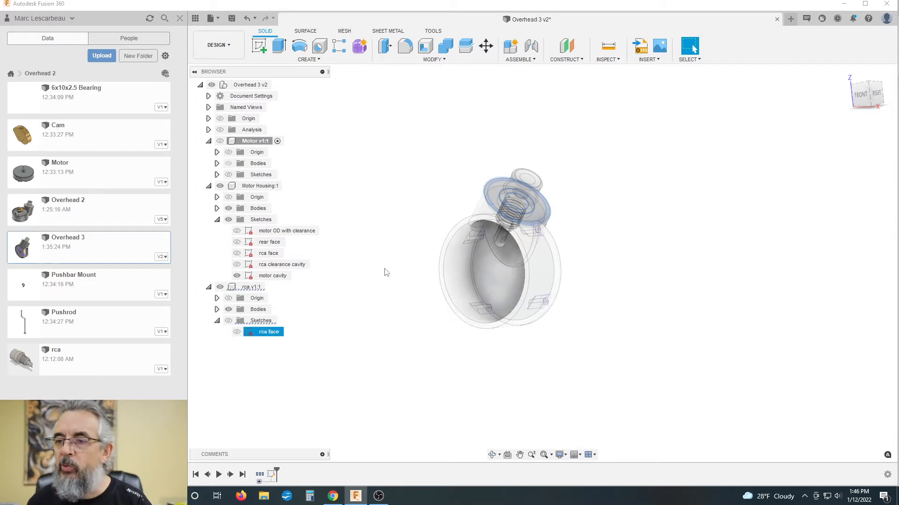
key(Return)
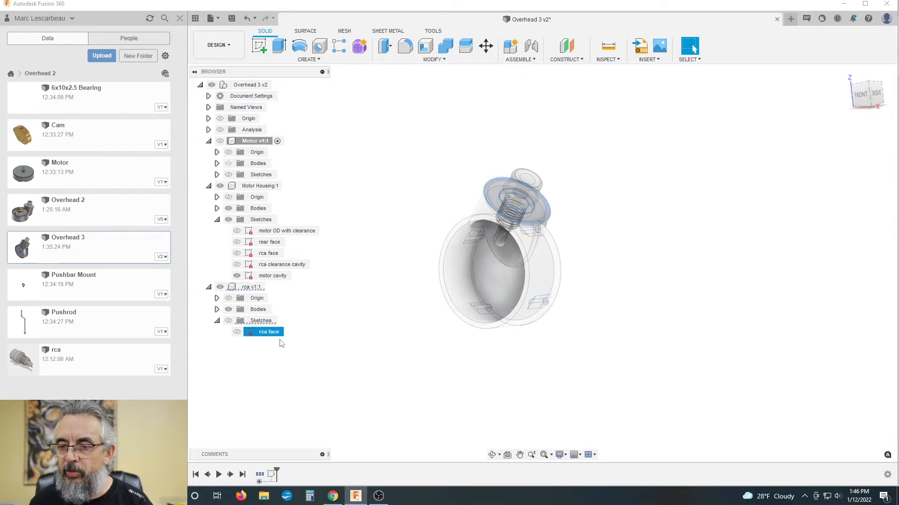
click(348, 346)
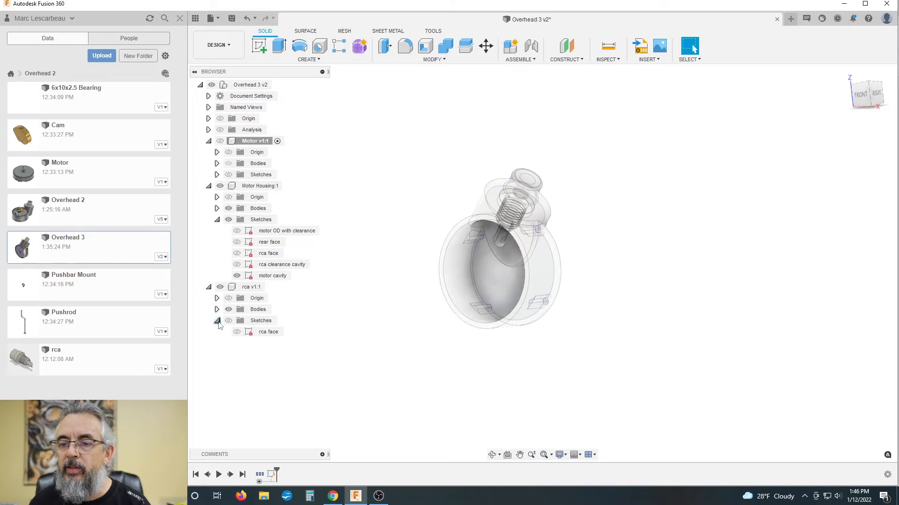
click(217, 320)
click(209, 288)
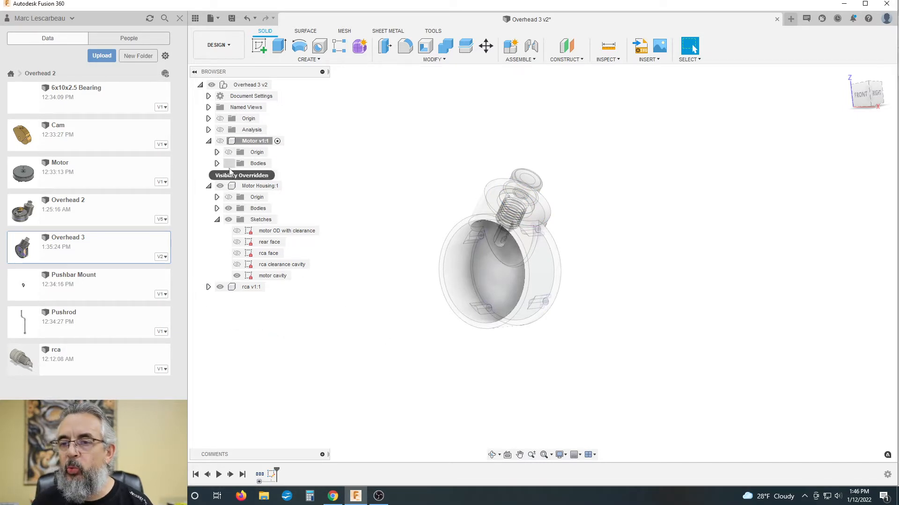
- Show the Motor component and activate the top-level Overhead 3 assembly
click(218, 144)
click(219, 141)
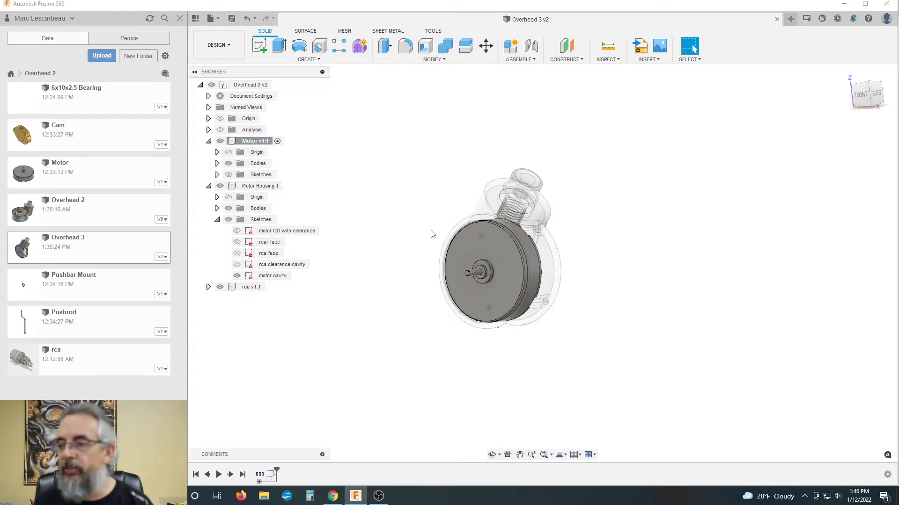
click(277, 84)
- Hide the Motor Housing's motor cavity sketch and view the assembly from the motor shaft side
shift+middle_drag(441, 171, 380, 224)
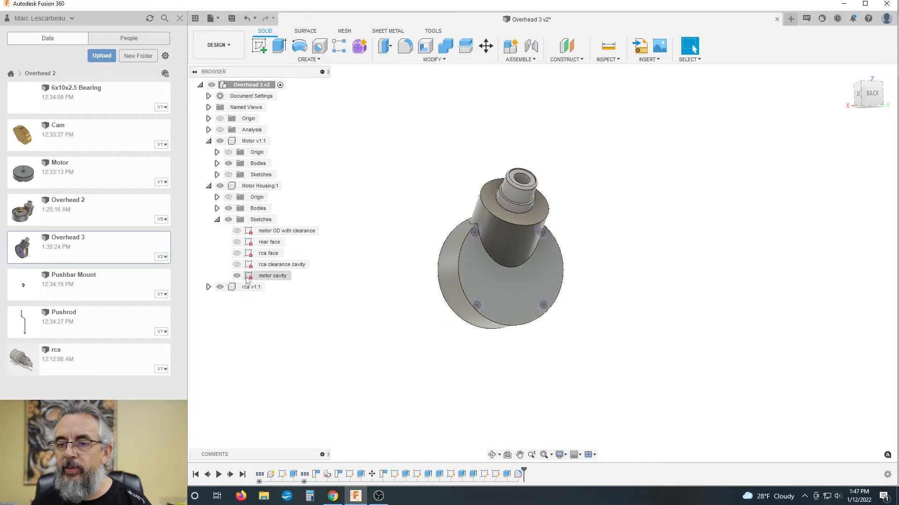
click(239, 276)
click(238, 277)
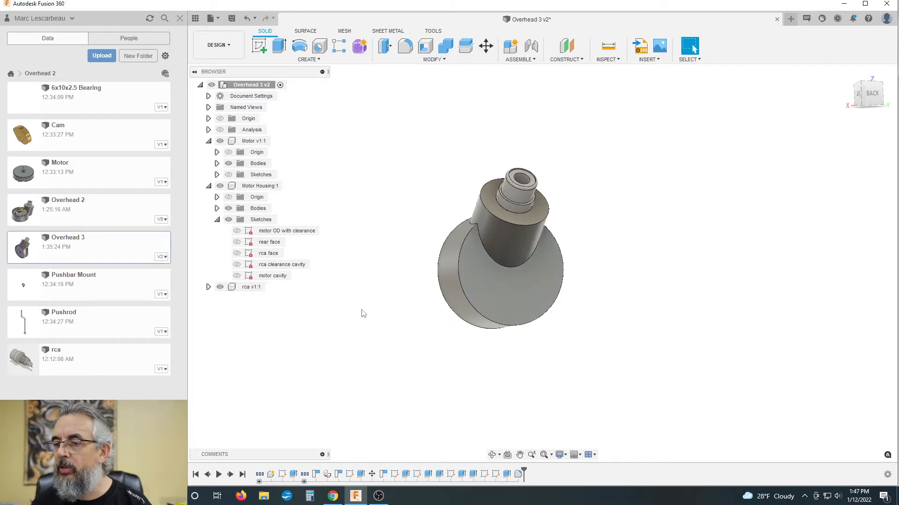
mouse_move(386, 316)
shift+middle_down()
mouse_move(515, 312)
mouse_move(440, 320)
mouse_move(437, 331)
mouse_move(467, 333)
shift+middle_up()
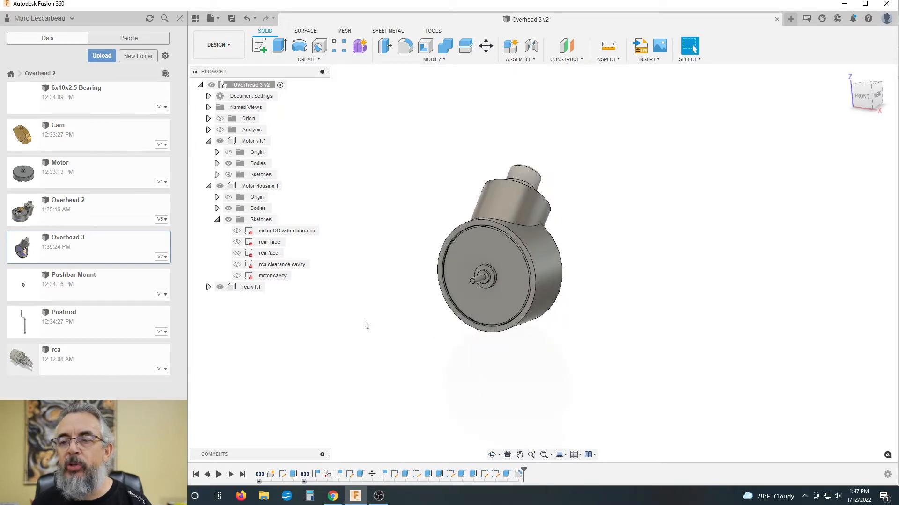
scroll(354, 257, down, 2)
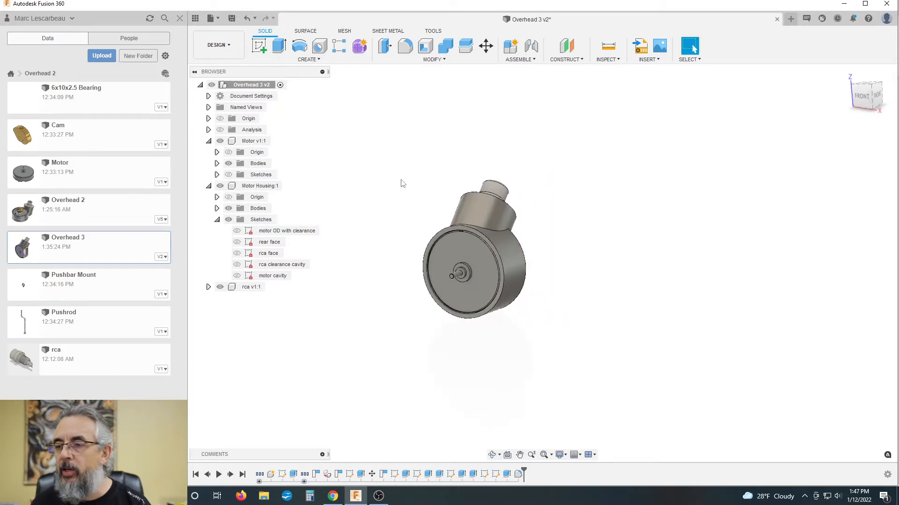
- Insert the Cam design into the assembly and place it beside the motor, moved about -23.6 mm in X and 24.05 mm in Z
right_click(57, 130)
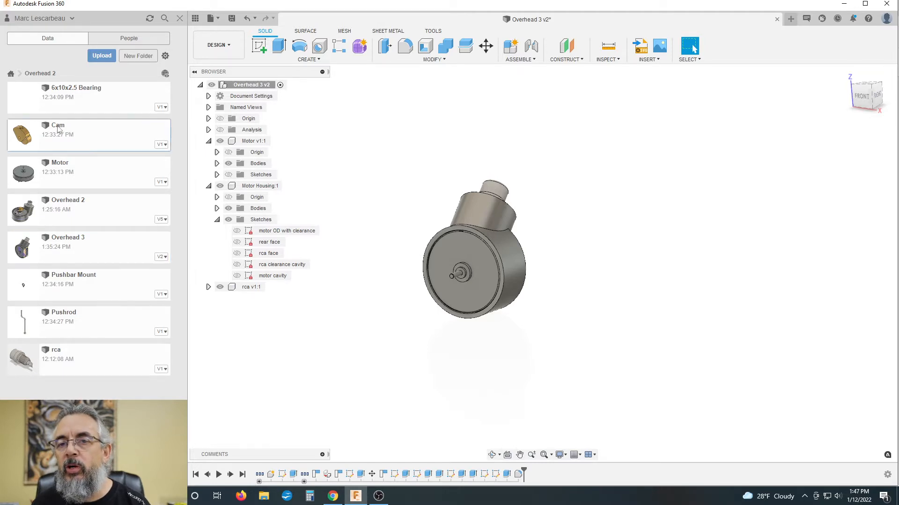
click(96, 138)
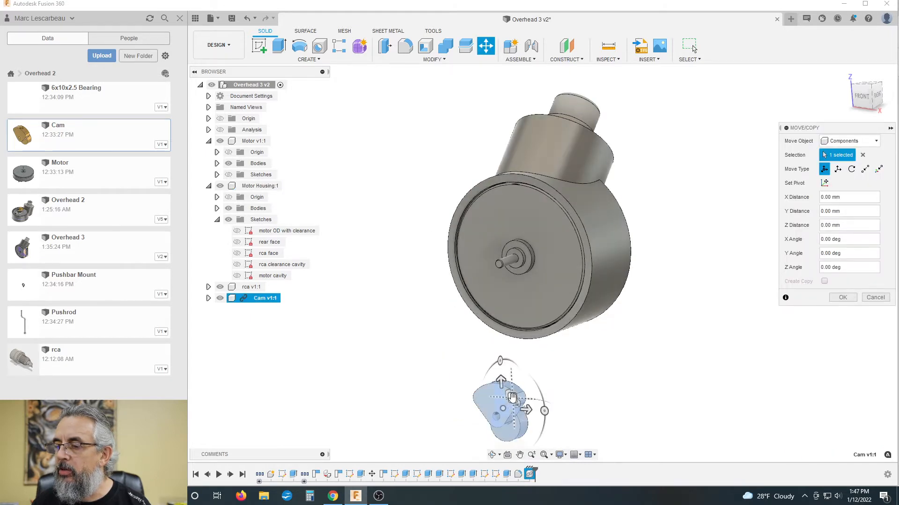
drag(512, 398, 387, 254)
key(Tab)
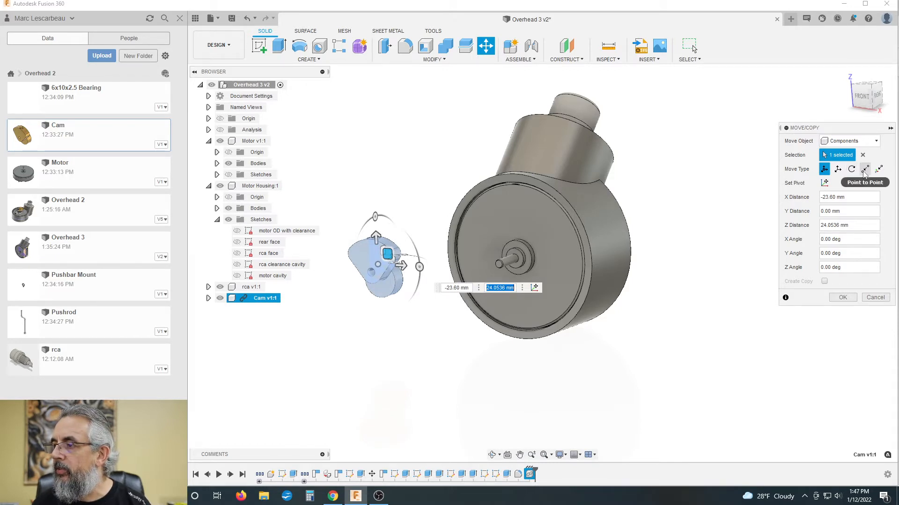
click(843, 298)
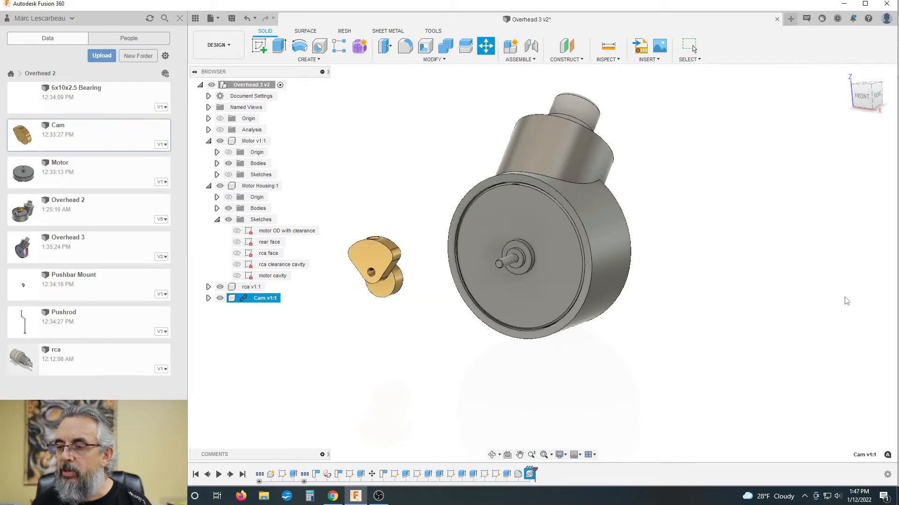
- Break the inserted Cam component's link to its source design
shift+middle_drag(714, 327, 559, 389)
click(263, 298)
right_click(263, 298)
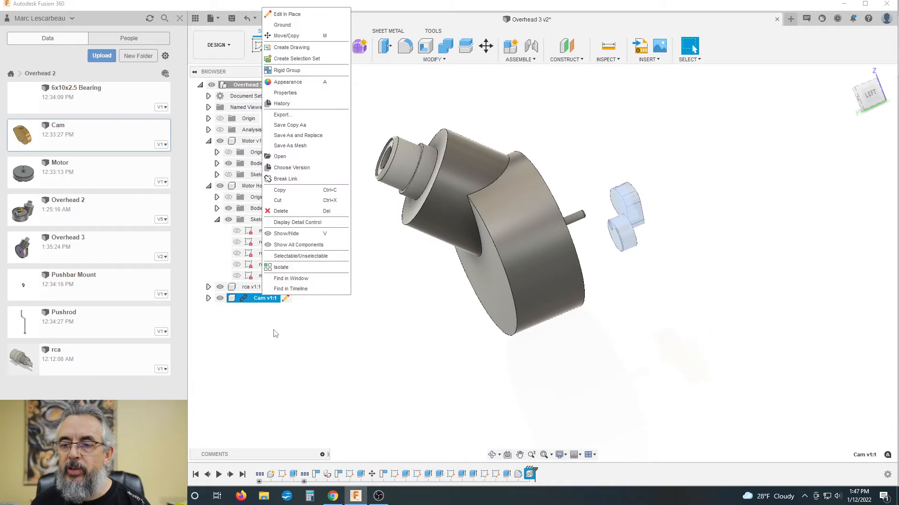
click(284, 179)
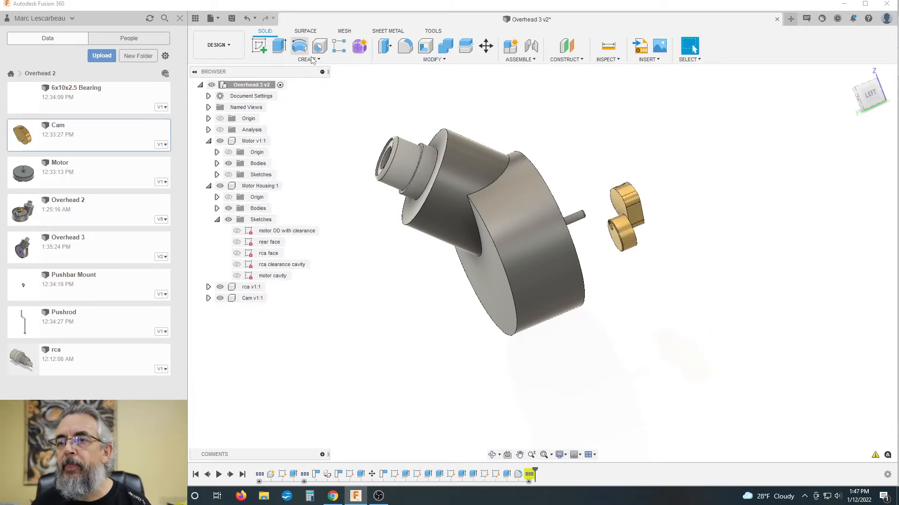
- Align the Cam component from the hole edge on its round lobe's outer face to the circular edge at the motor shaft's base
click(432, 60)
click(391, 205)
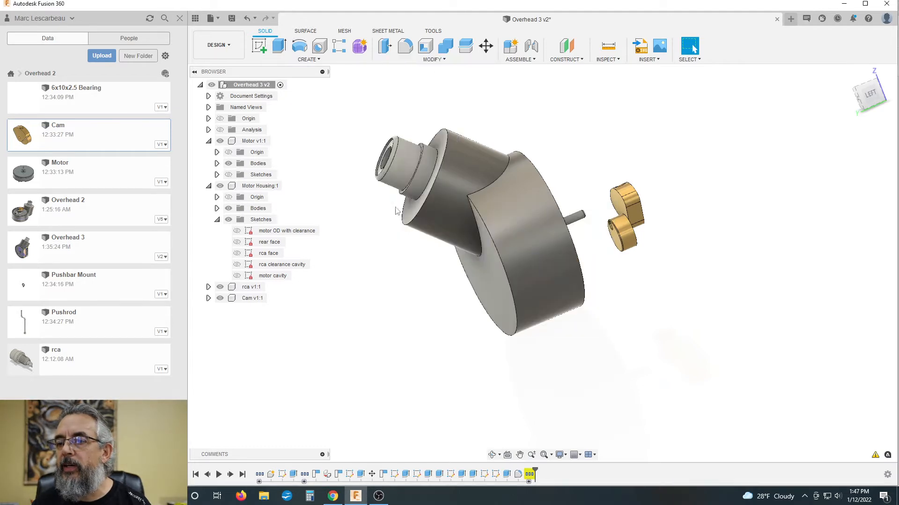
scroll(608, 201, up, 5)
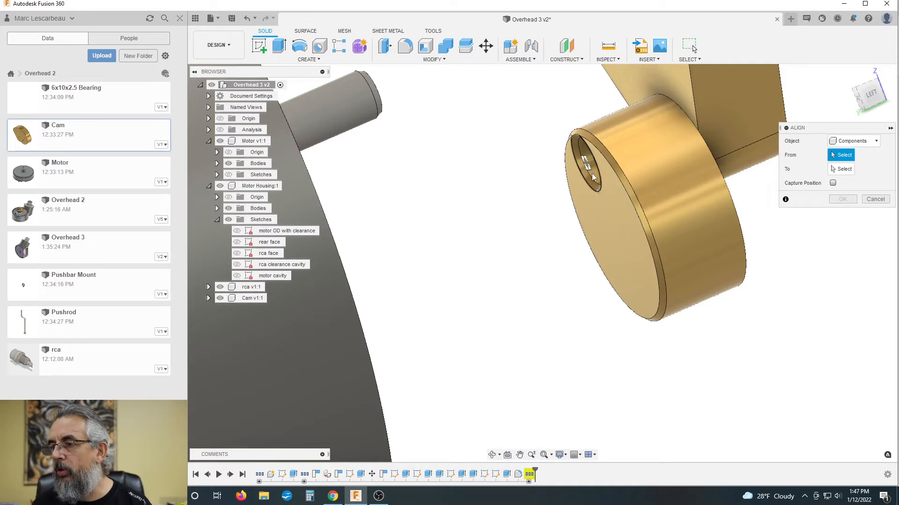
click(587, 166)
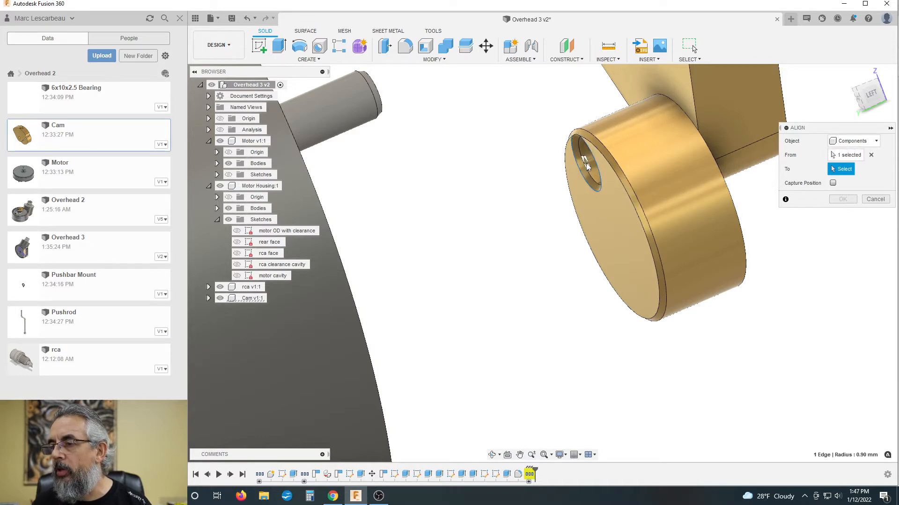
scroll(515, 174, down, 2)
shift+middle_drag(487, 180, 429, 197)
scroll(379, 281, down, 3)
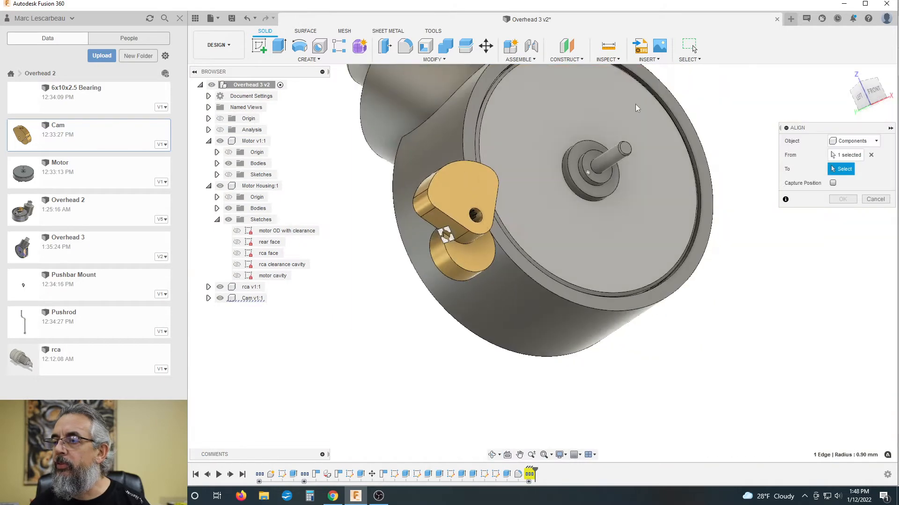
scroll(576, 204, up, 4)
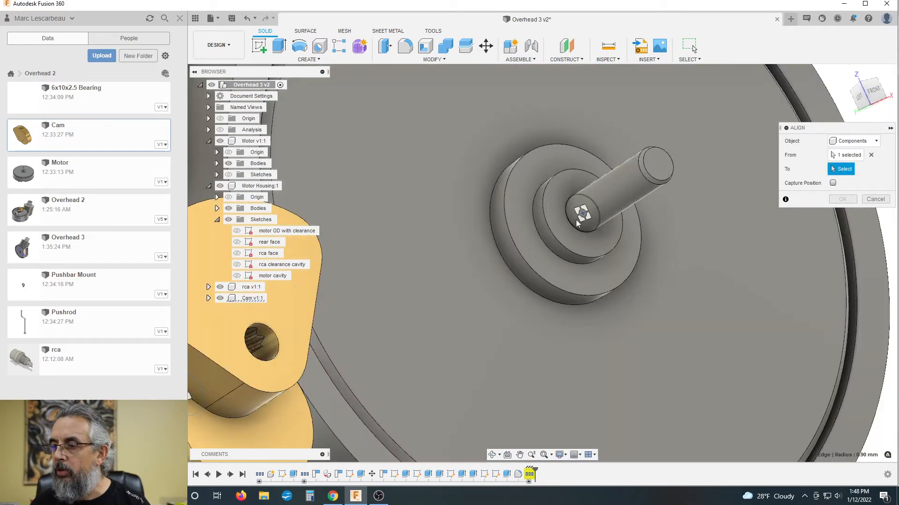
click(582, 215)
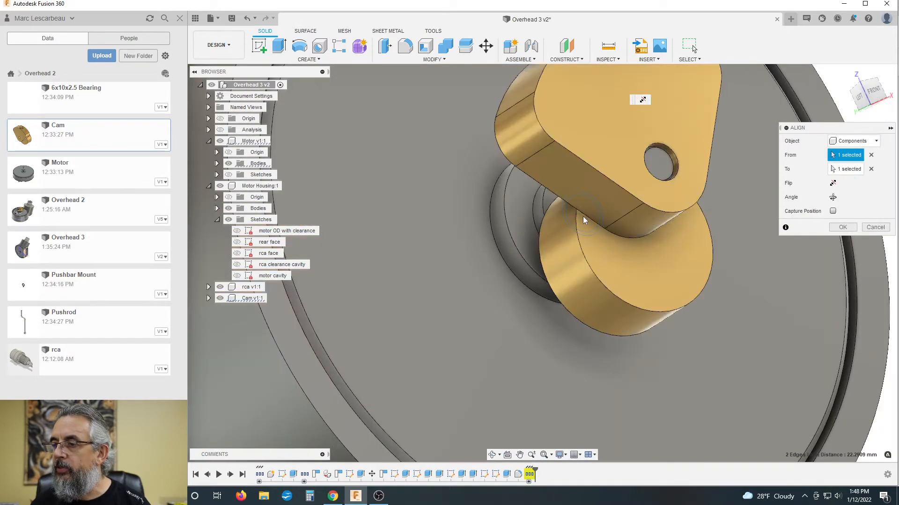
scroll(565, 193, down, 2)
scroll(565, 193, down, 3)
shift+middle_drag(708, 170, 641, 205)
scroll(524, 206, down, 3)
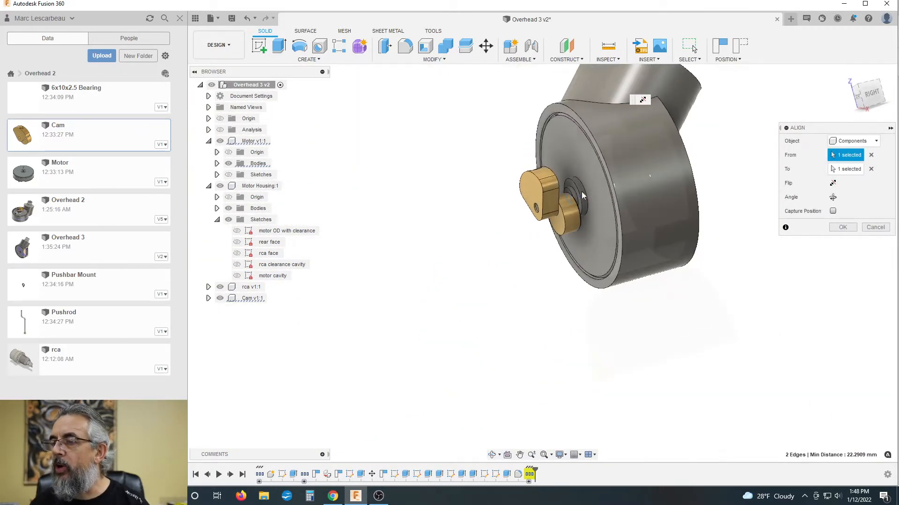
scroll(581, 196, up, 3)
scroll(529, 220, down, 3)
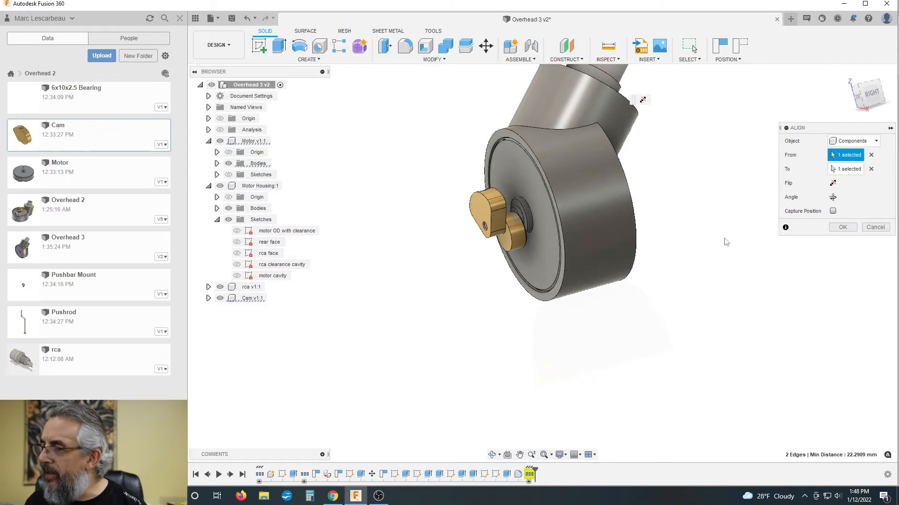
click(843, 227)
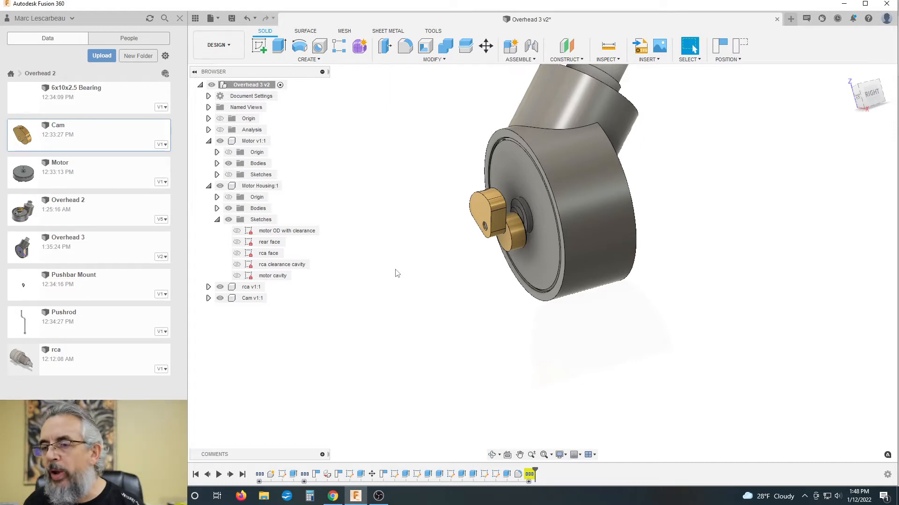
- Move the Cam component -0.003 mm in Y, along the motor shaft away from the housing
click(247, 299)
key(m)
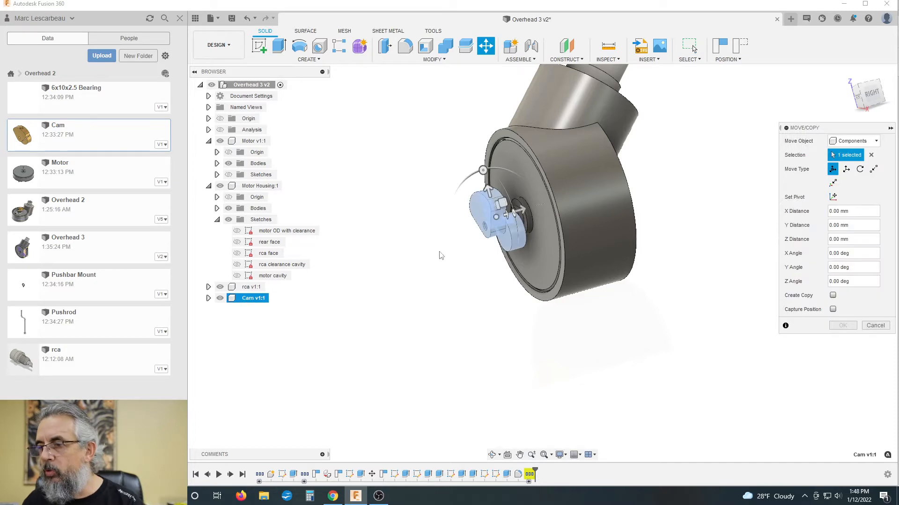
click(870, 96)
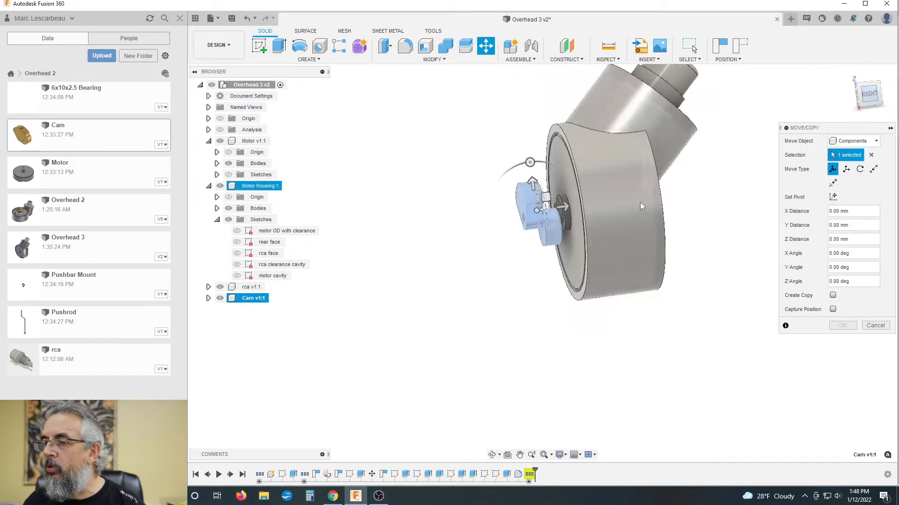
scroll(529, 198, up, 3)
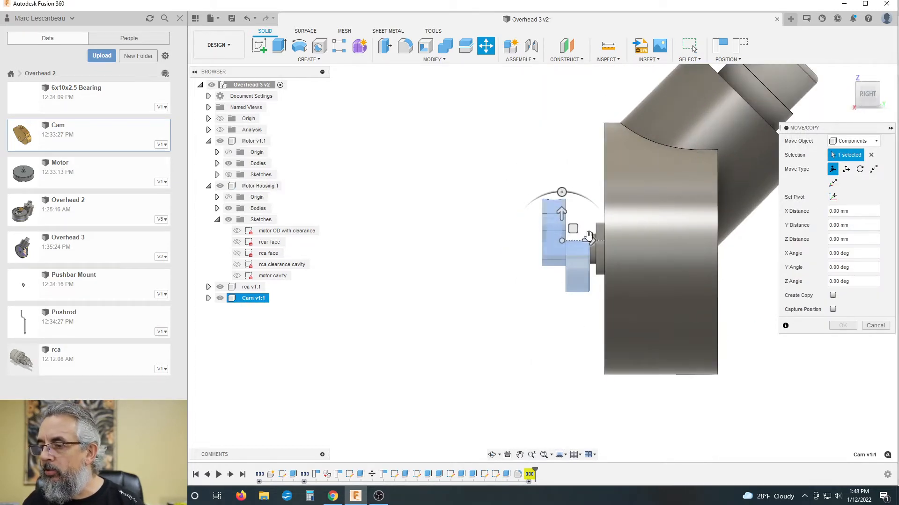
drag(591, 239, 542, 240)
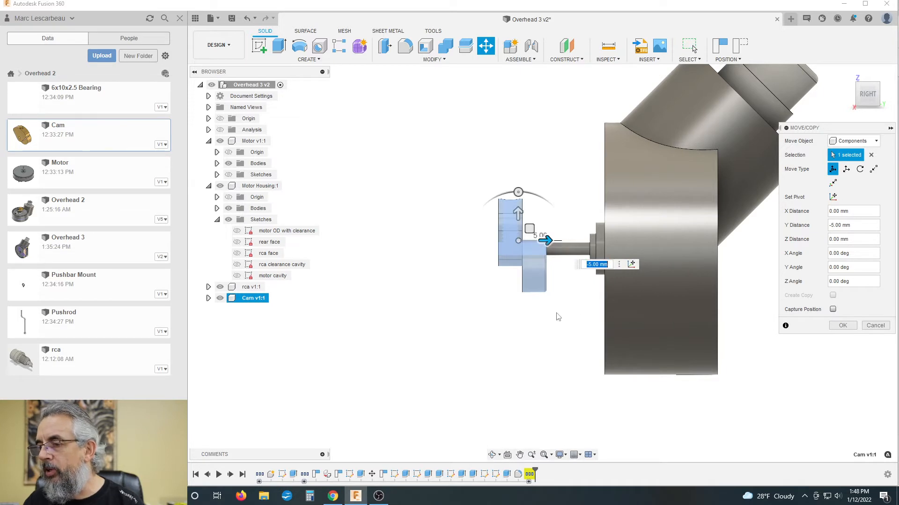
text(-)
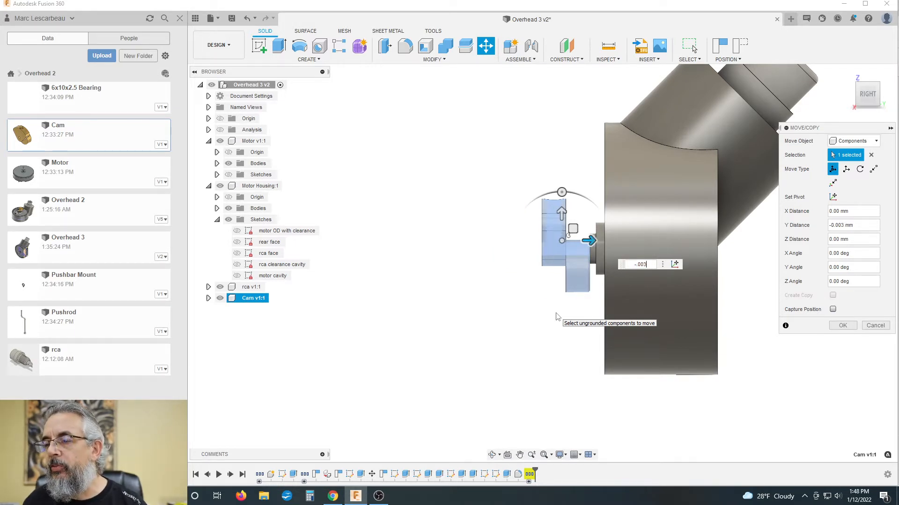
key(Return)
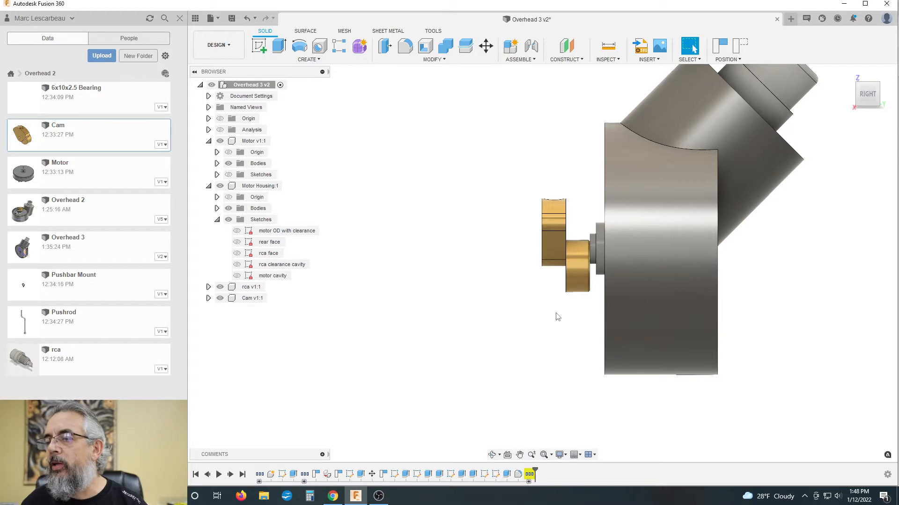
- Examine the gap between the Cam's round lobe and the base of the motor shaft in side view
scroll(591, 247, up, 8)
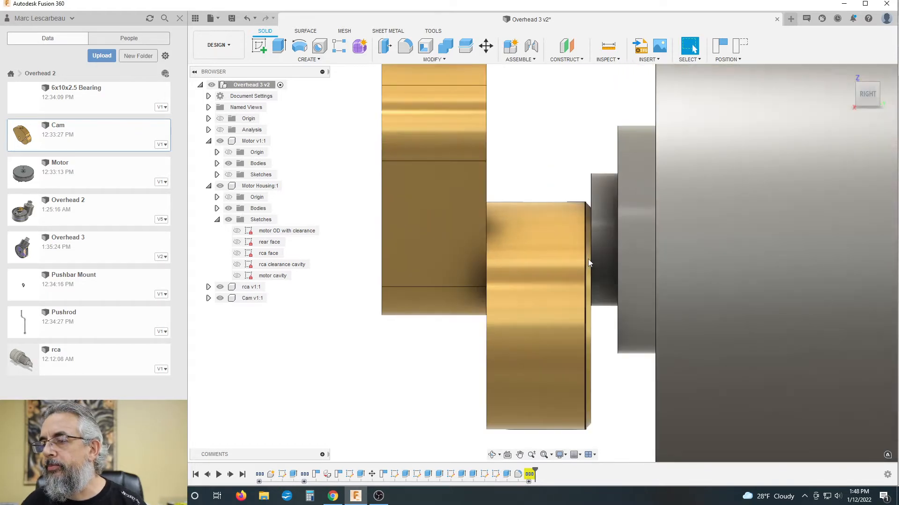
scroll(588, 259, down, 10)
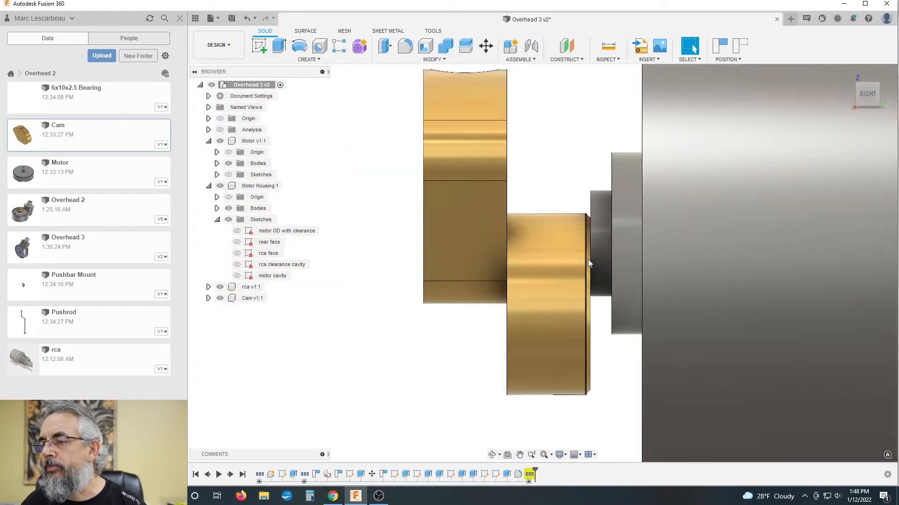
scroll(538, 253, up, 10)
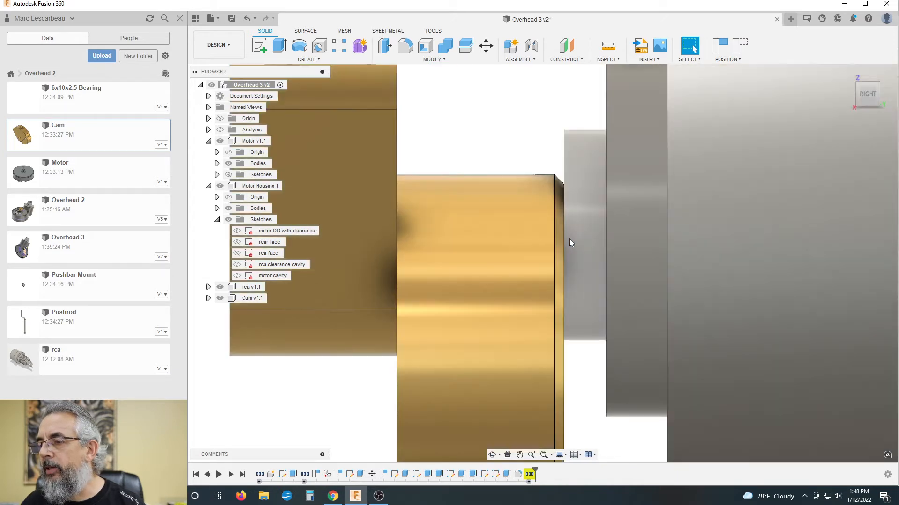
scroll(543, 243, up, 8)
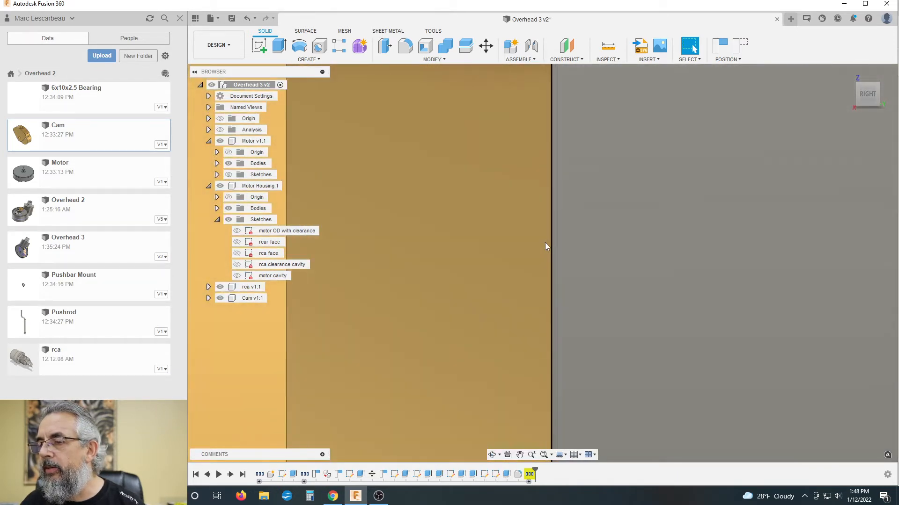
scroll(553, 246, up, 6)
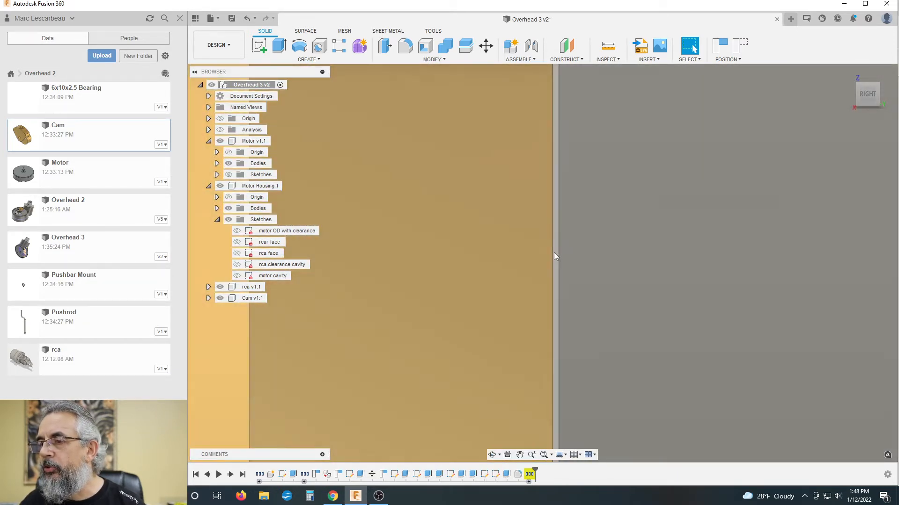
scroll(532, 352, down, 6)
scroll(544, 128, down, 3)
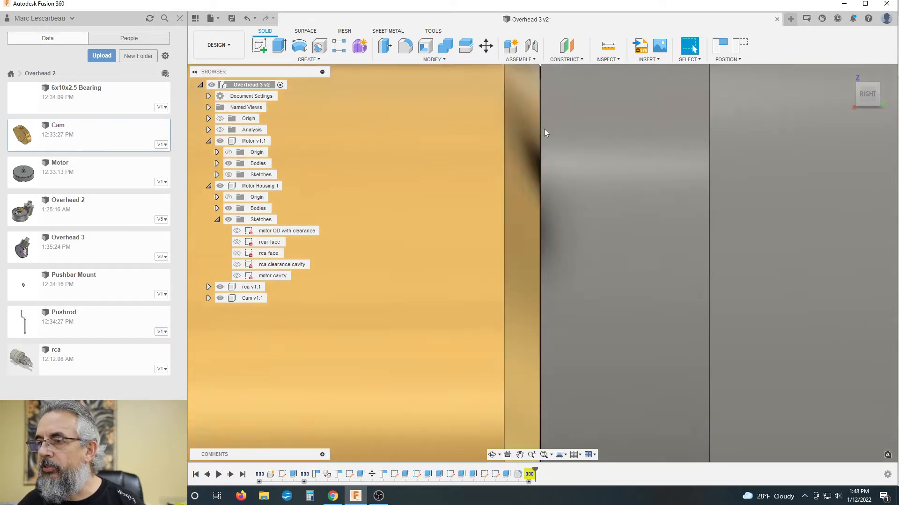
scroll(538, 97, up, 5)
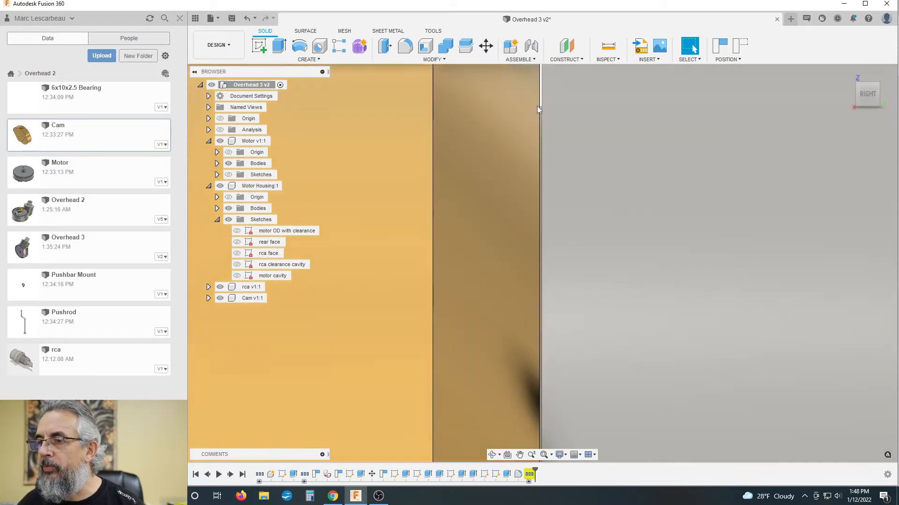
scroll(540, 111, down, 4)
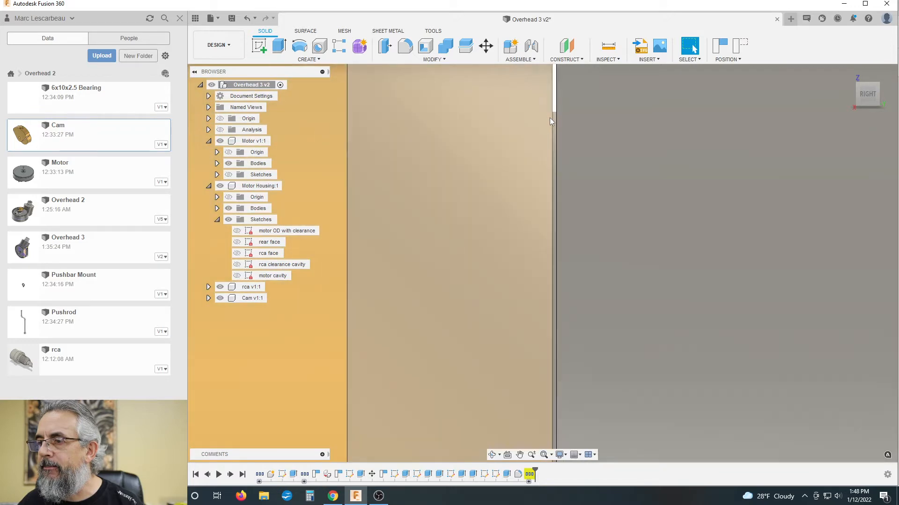
scroll(552, 145, down, 5)
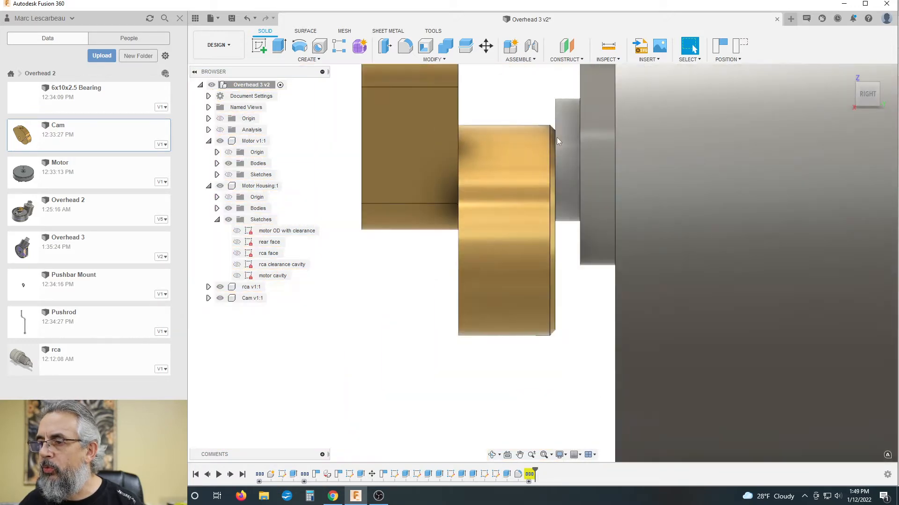
scroll(508, 322, down, 2)
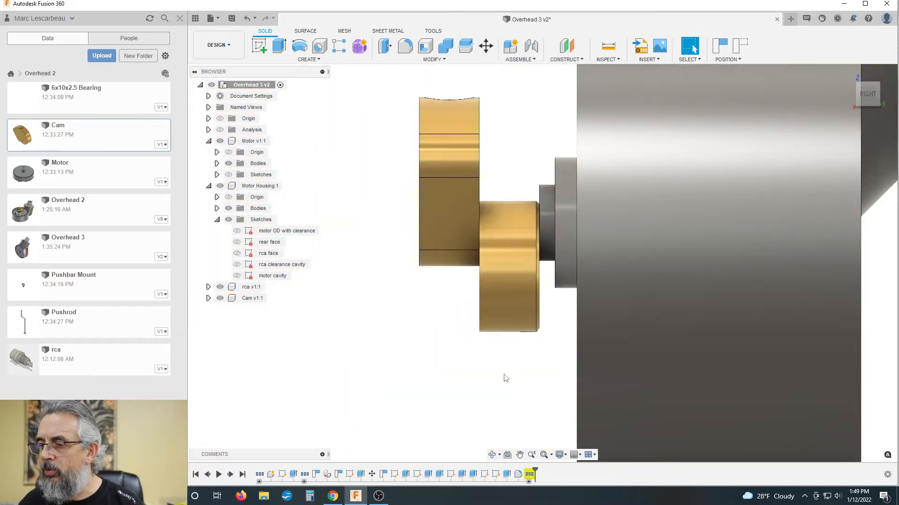
- Move the Cam component -0.50 mm in Y, along the motor shaft away from the housing
click(241, 299)
key(m)
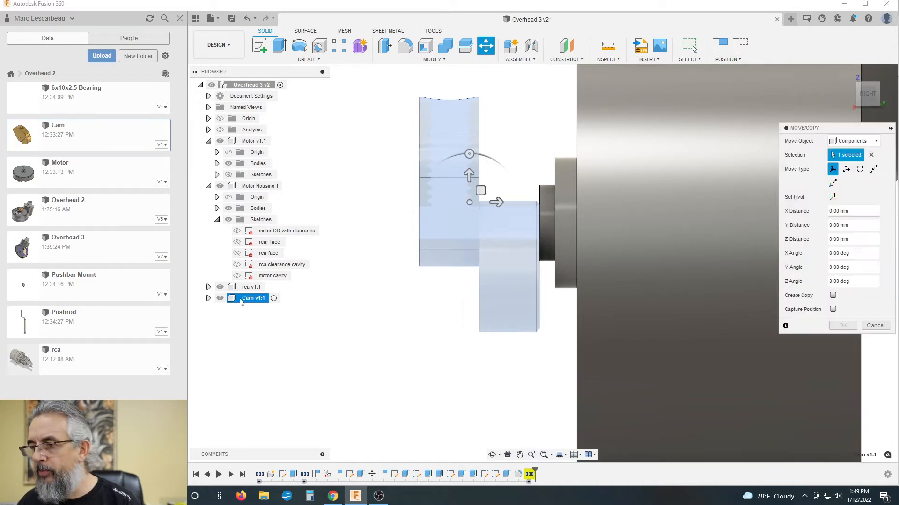
drag(492, 205, 485, 206)
scroll(531, 210, up, 2)
scroll(574, 228, up, 3)
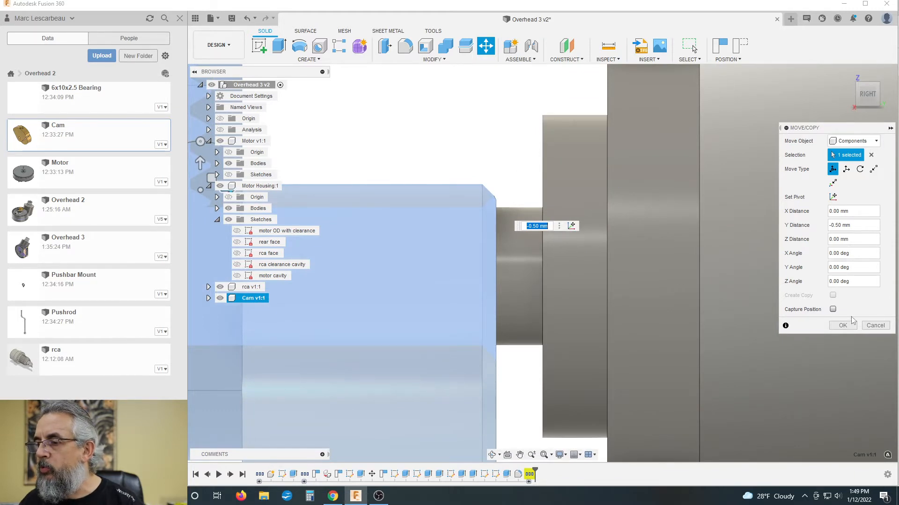
click(843, 326)
- Measure the distance between the Cam lobe's motor-facing face and the end face of the boss at the motor shaft's base
click(604, 49)
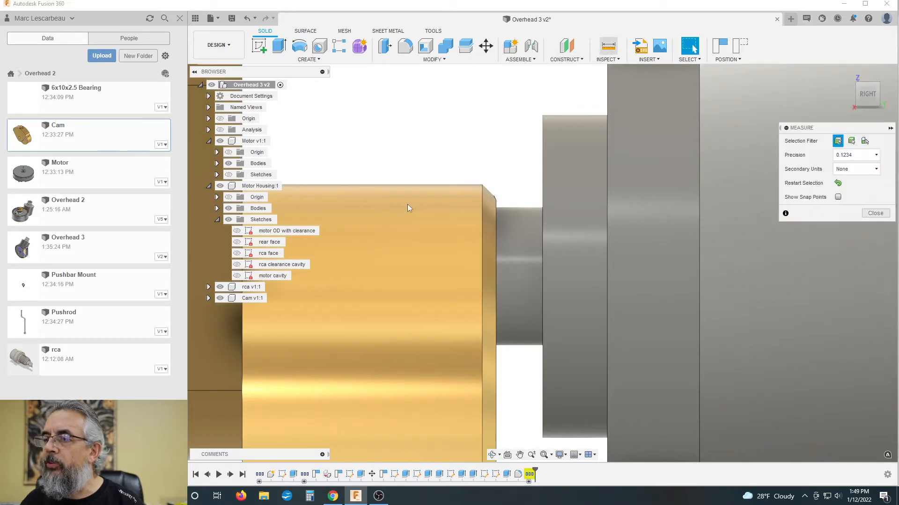
shift+middle_drag(454, 157, 487, 344)
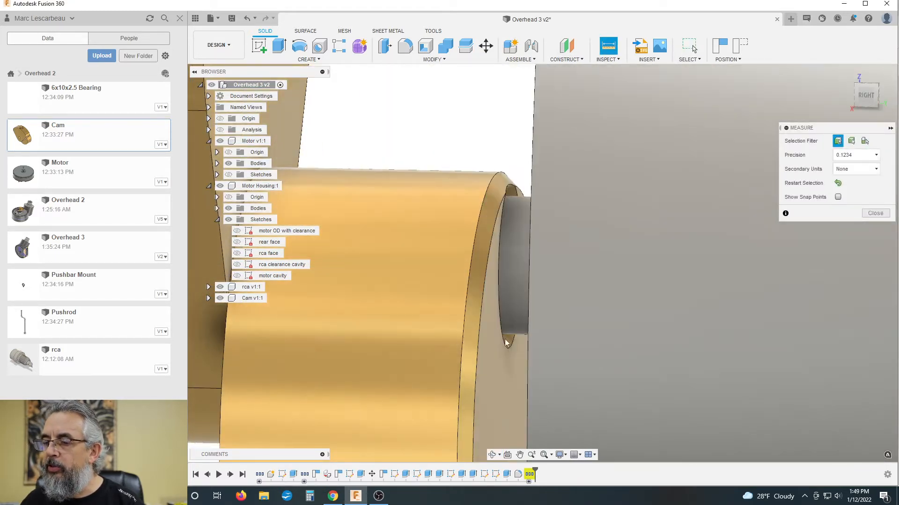
click(483, 347)
shift+middle_drag(435, 114, 547, 193)
click(510, 167)
shift+middle_drag(597, 214, 724, 270)
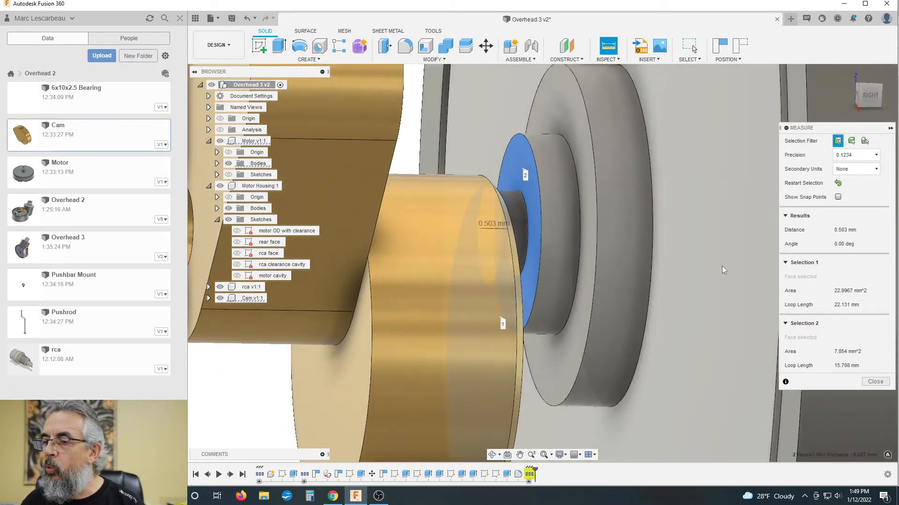
scroll(734, 283, down, 2)
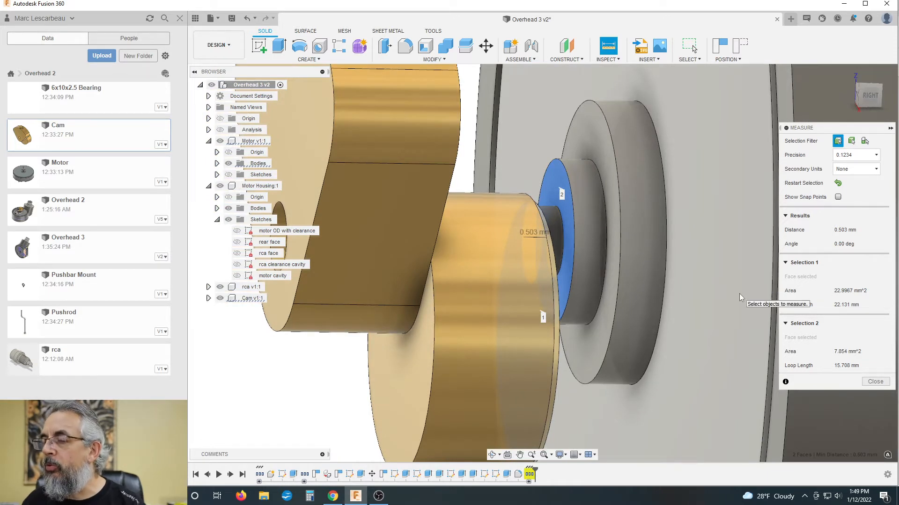
click(874, 385)
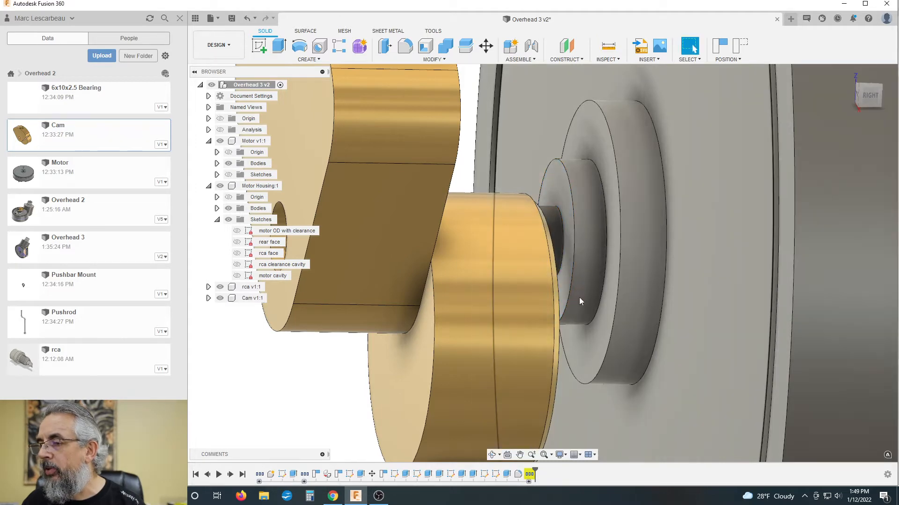
- Undo the last Cam move
scroll(573, 281, down, 3)
key(ctrl+z)
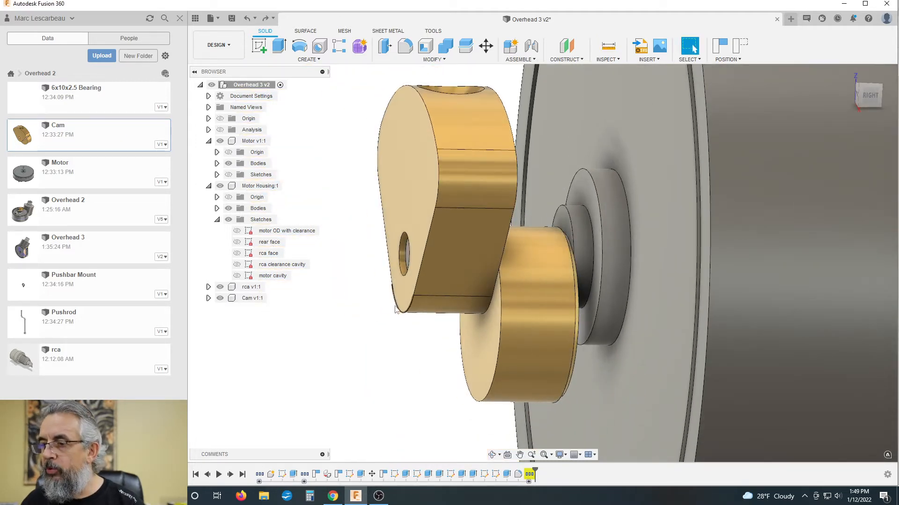
shift+middle_drag(367, 341, 367, 345)
- Examine the Cam's clearance from the motor shaft's base up close, and its placement on the whole motor assembly
scroll(540, 254, up, 10)
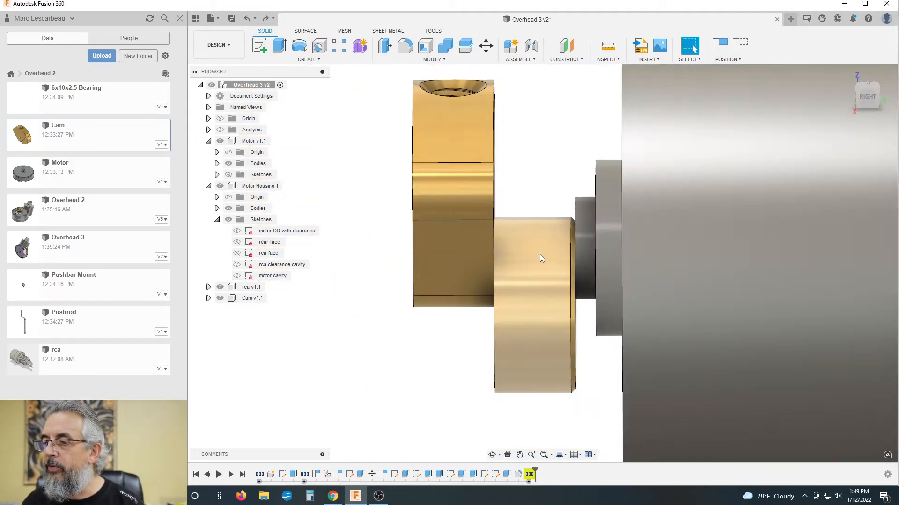
scroll(593, 204, up, 5)
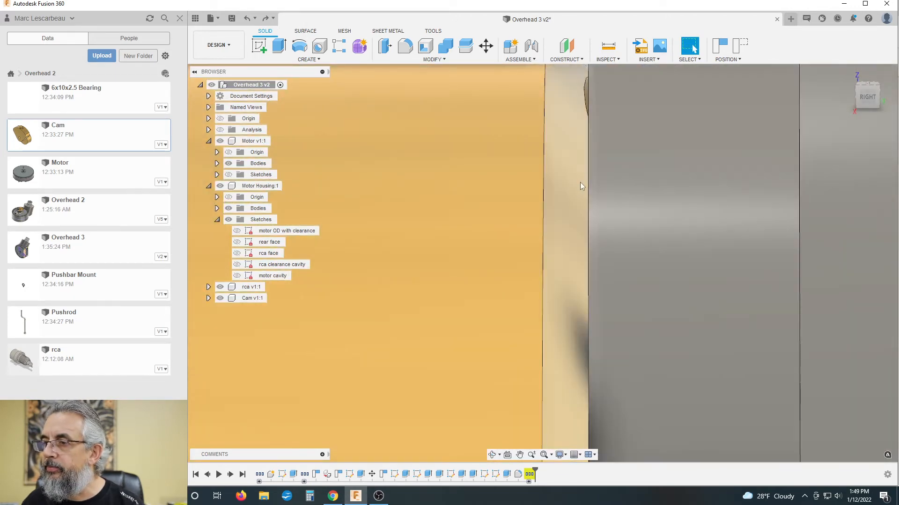
scroll(596, 198, down, 6)
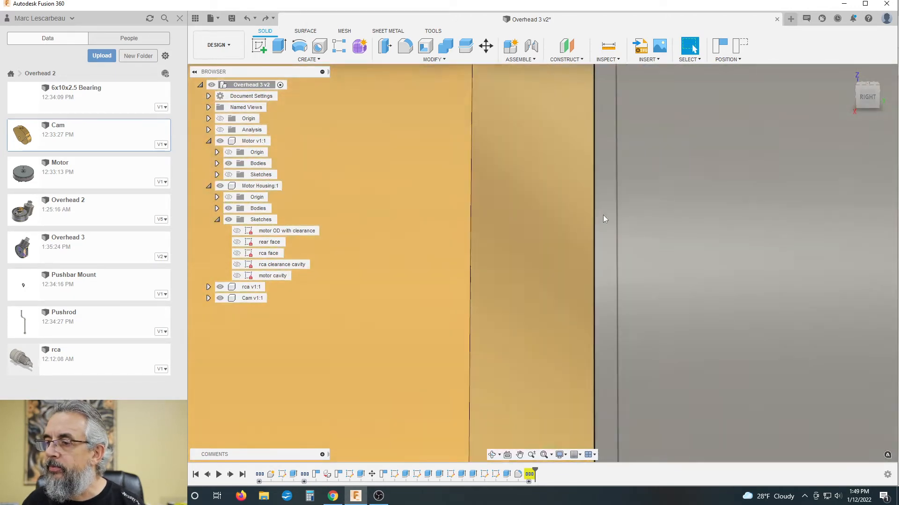
scroll(578, 236, down, 3)
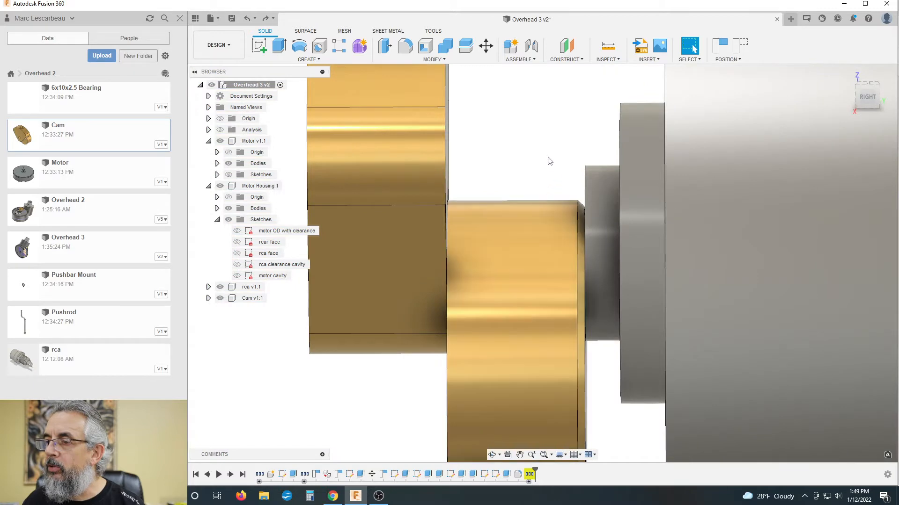
shift+middle_drag(548, 157, 548, 154)
key(Escape)
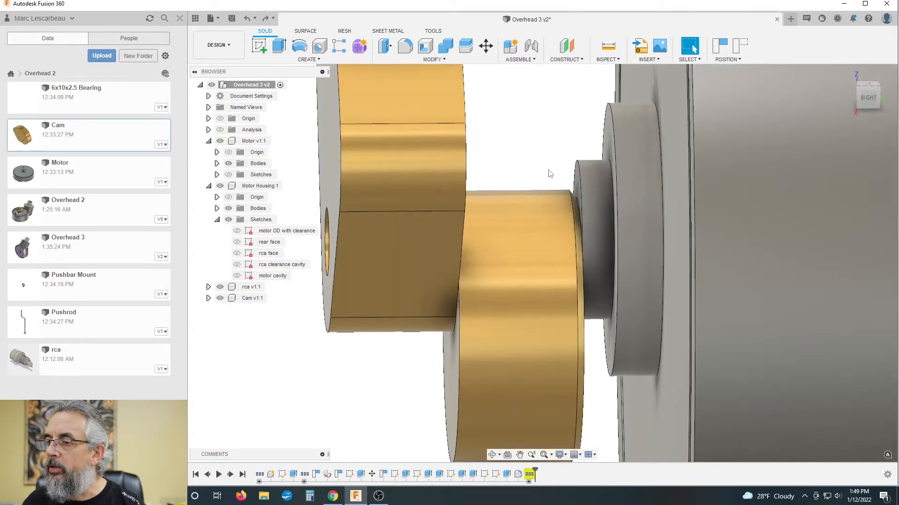
scroll(518, 164, down, 3)
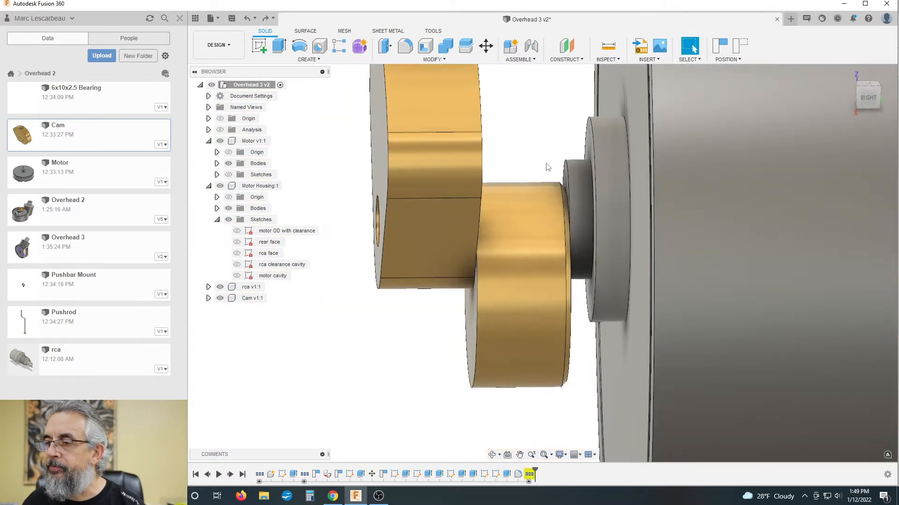
scroll(463, 282, down, 3)
shift+middle_drag(417, 360, 379, 347)
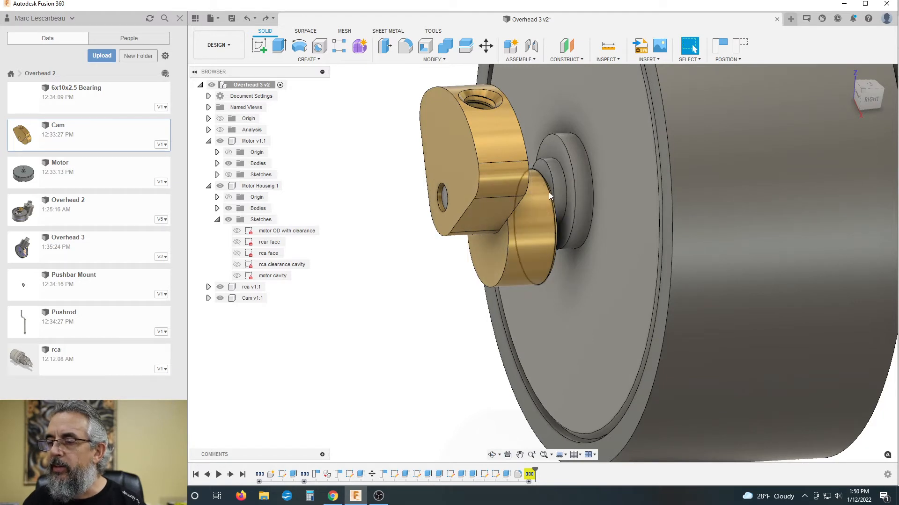
scroll(375, 336, down, 3)
scroll(379, 210, down, 2)
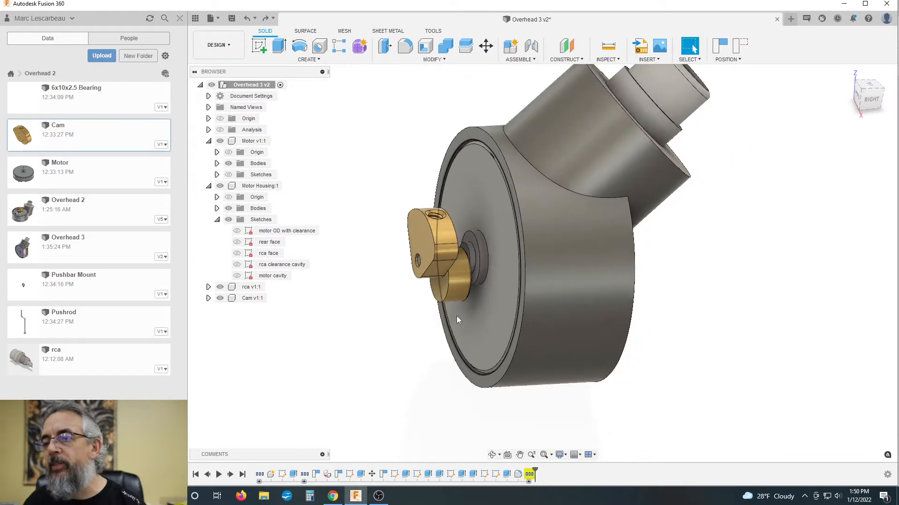
scroll(512, 277, up, 5)
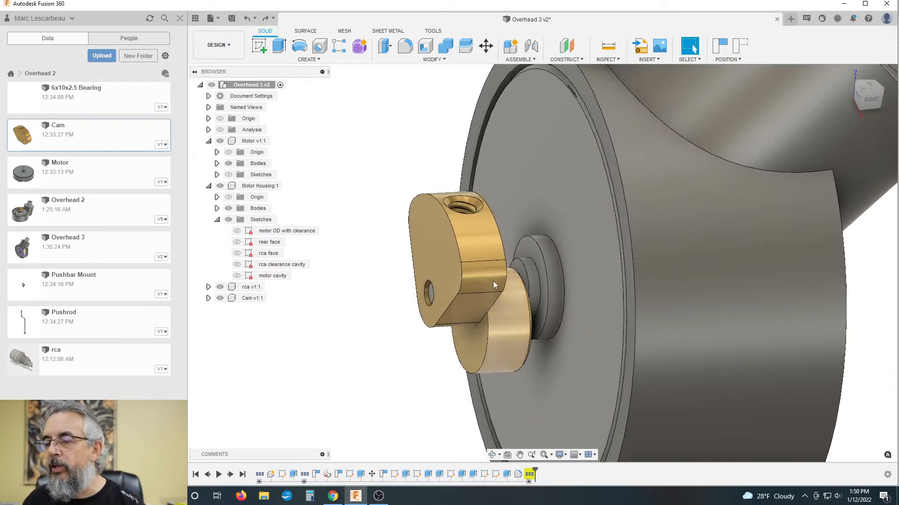
scroll(385, 254, down, 3)
mouse_move(718, 260)
shift+middle_down()
mouse_move(724, 269)
mouse_move(721, 246)
shift+middle_up()
scroll(510, 214, down, 4)
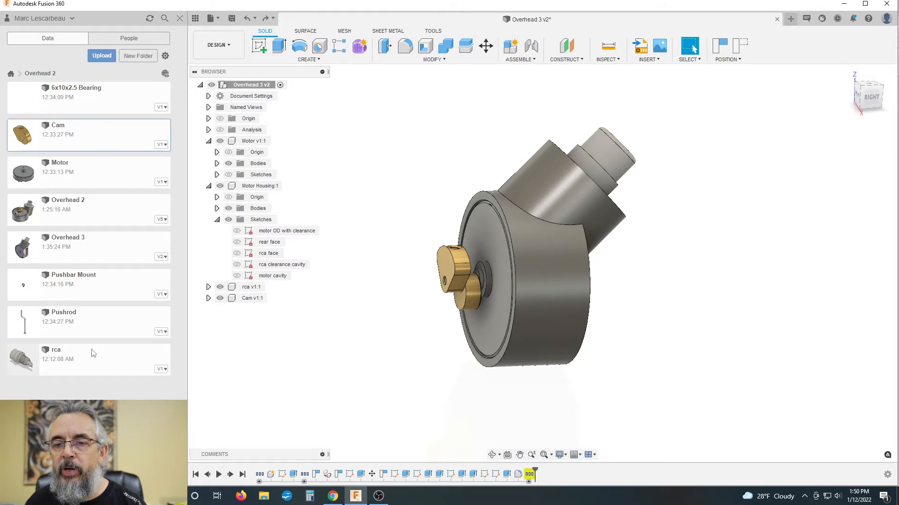
- Insert the 6x10x2.5 Bearing design into the assembly, moved 6.00 mm in Z
right_click(83, 98)
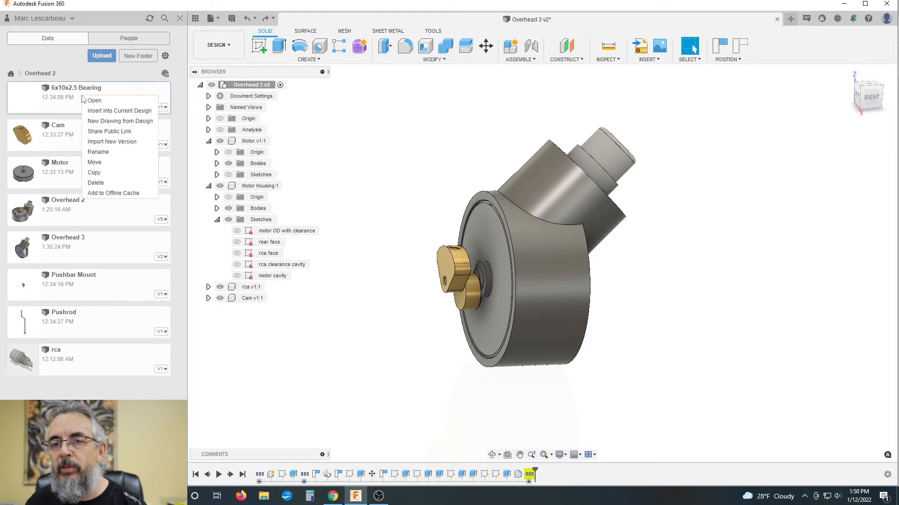
click(112, 111)
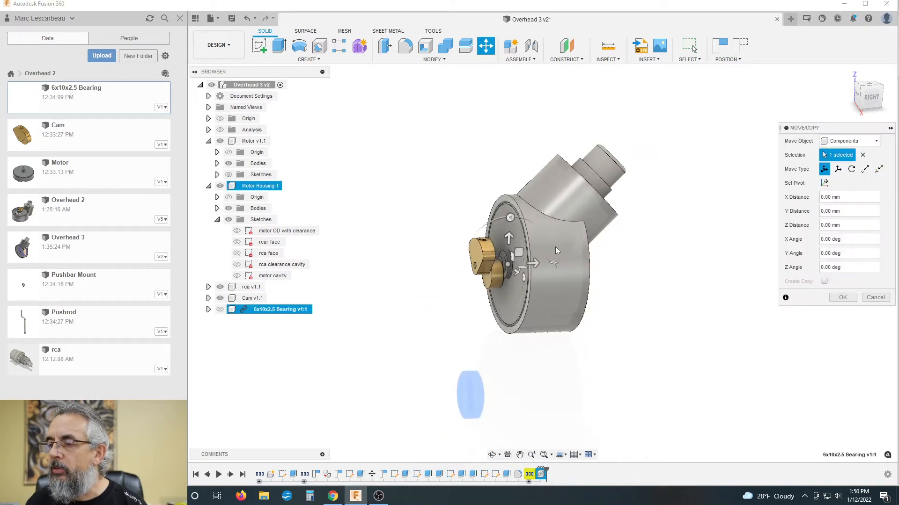
drag(469, 273, 447, 235)
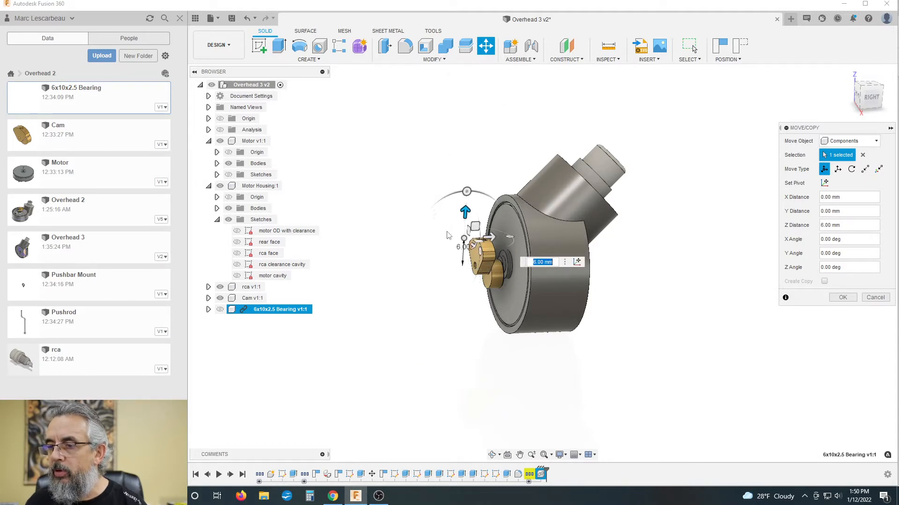
click(842, 297)
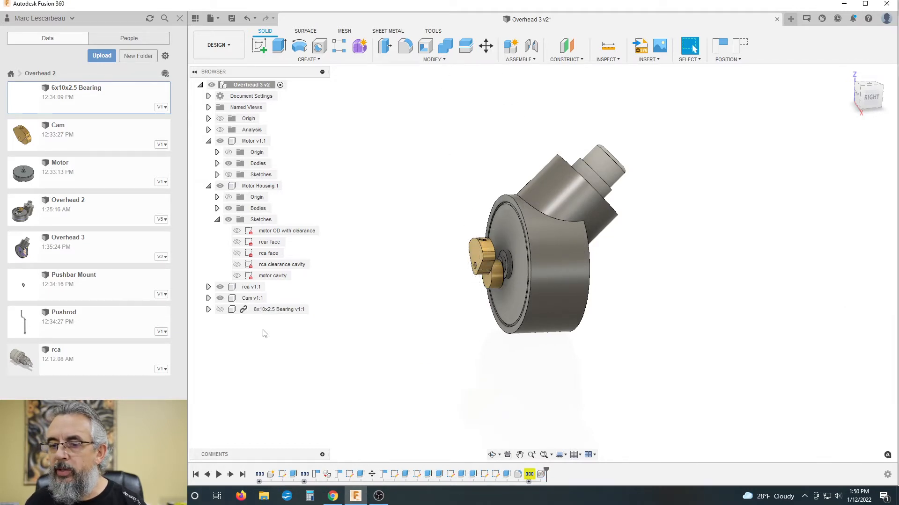
- Show the inserted 6x10x2.5 Bearing component and break its link to its source design
click(220, 310)
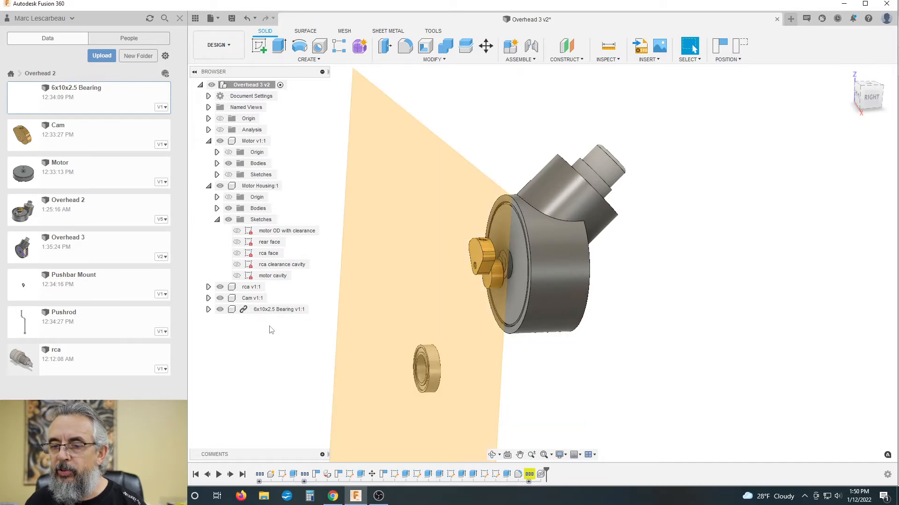
right_click(264, 313)
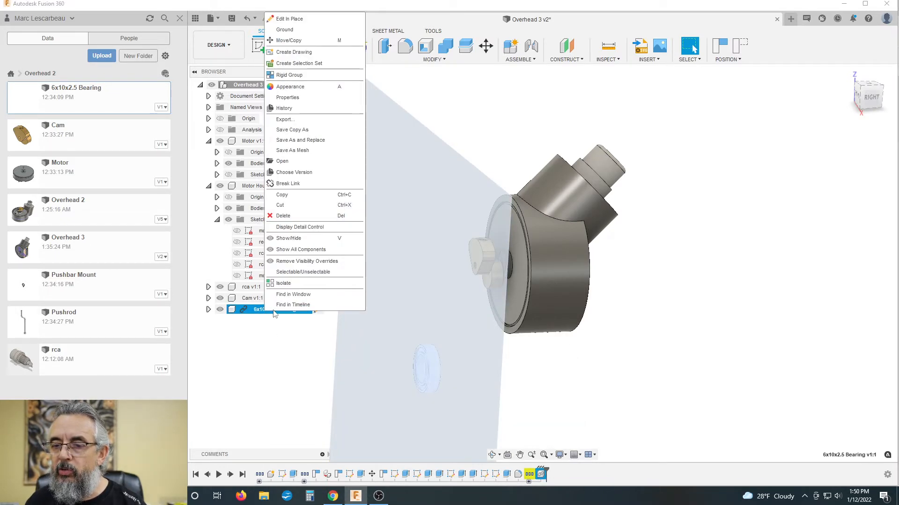
click(288, 184)
click(512, 264)
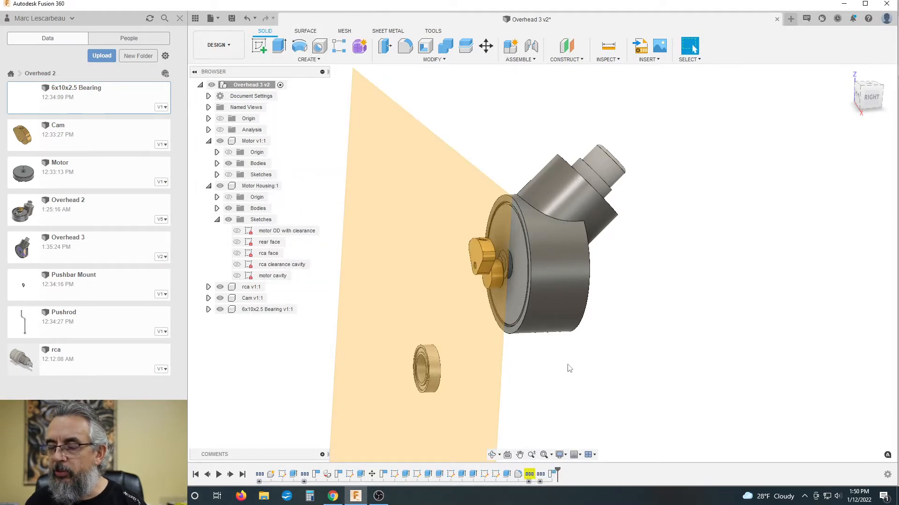
- Hide the 6x10x2.5 Bearing's construction geometry and move the bearing freehand to a spot beside the Cam
click(208, 309)
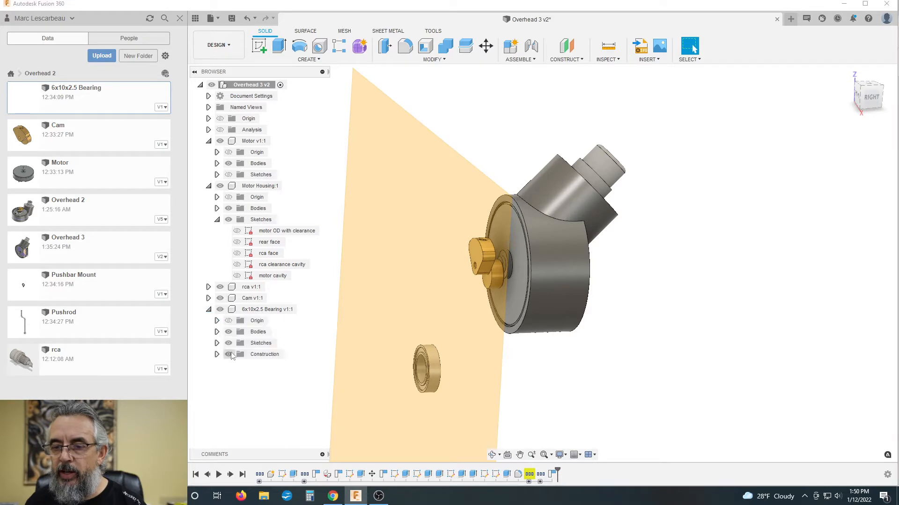
click(228, 354)
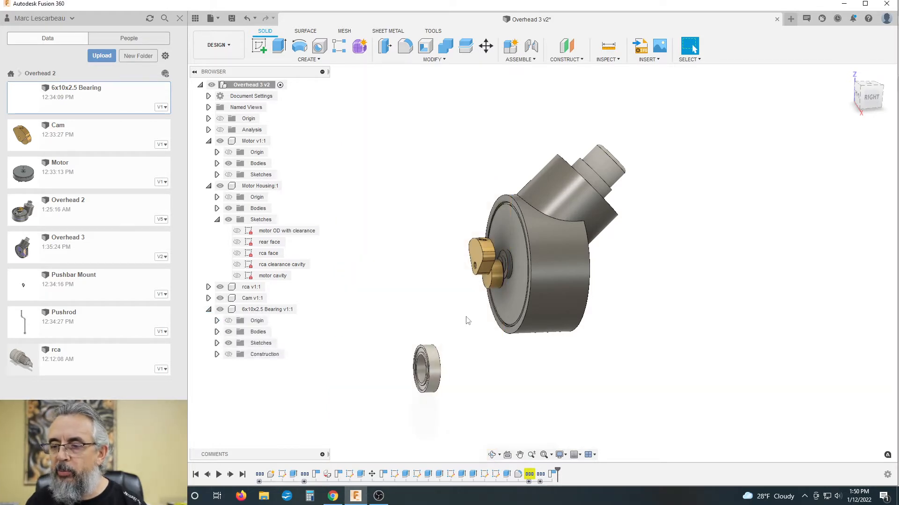
scroll(467, 320, down, 2)
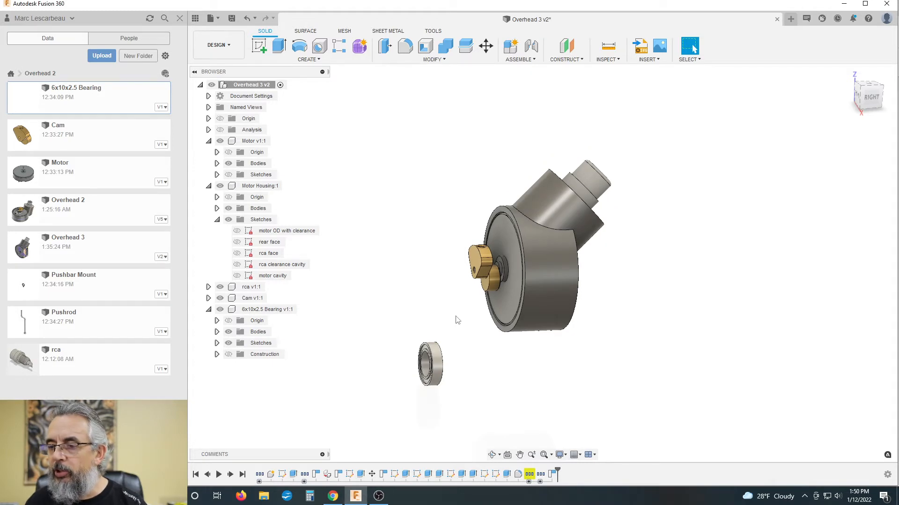
mouse_move(457, 320)
shift+middle_down()
mouse_move(442, 295)
mouse_move(452, 316)
shift+middle_up()
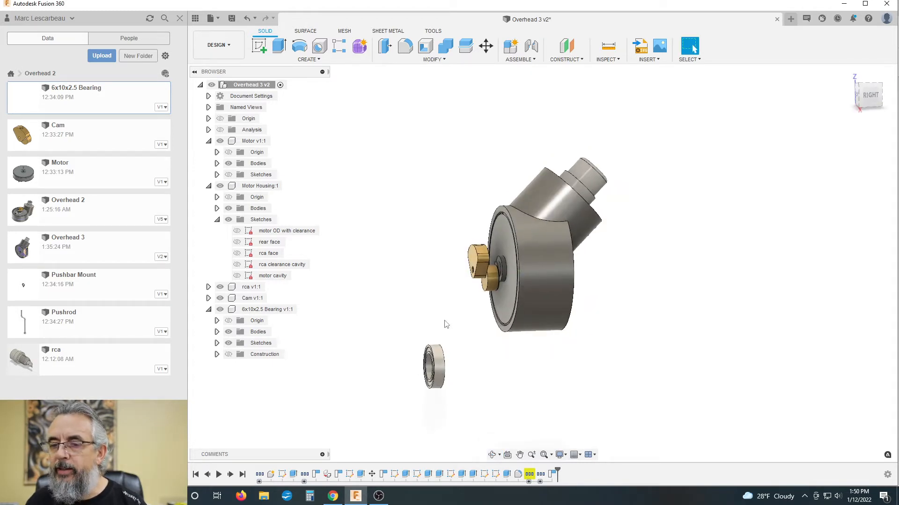
drag(437, 364, 441, 278)
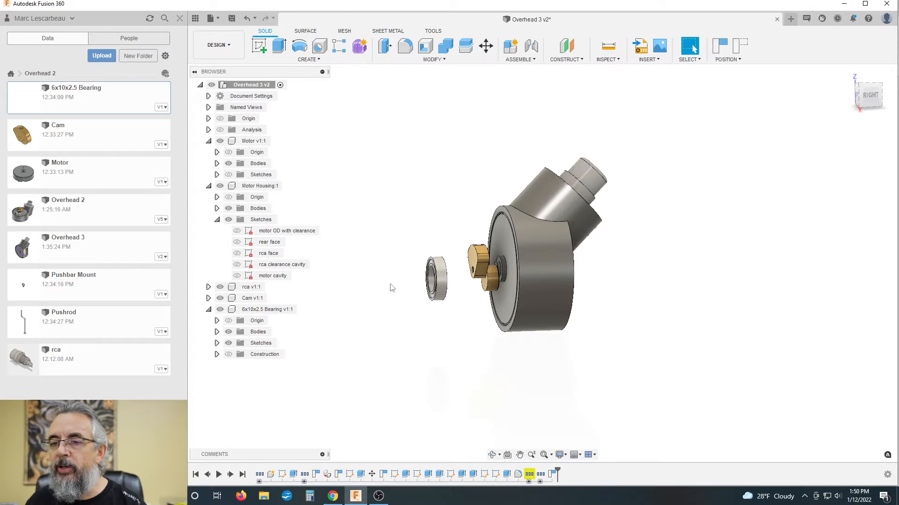
click(428, 60)
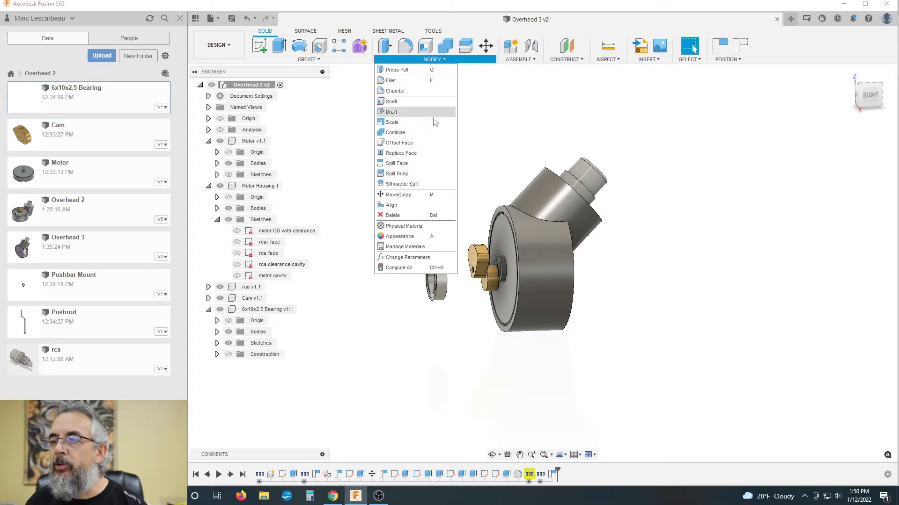
click(406, 205)
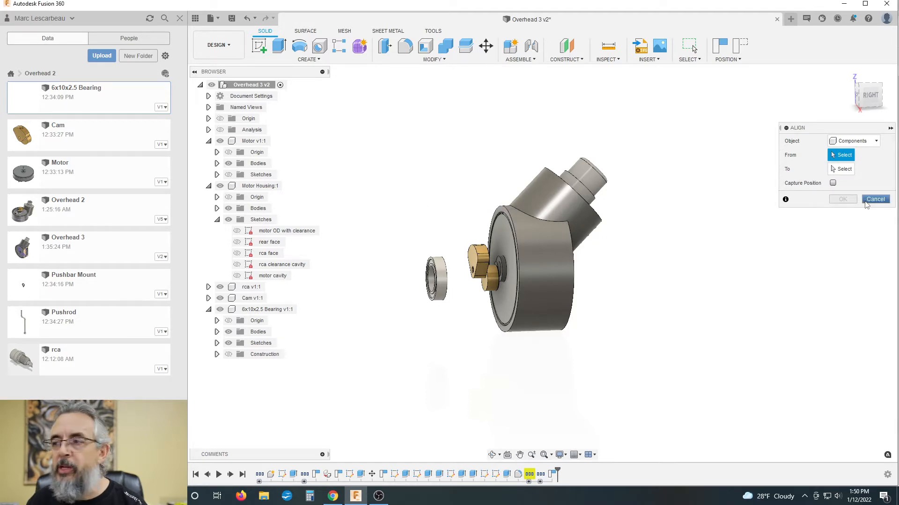
click(867, 203)
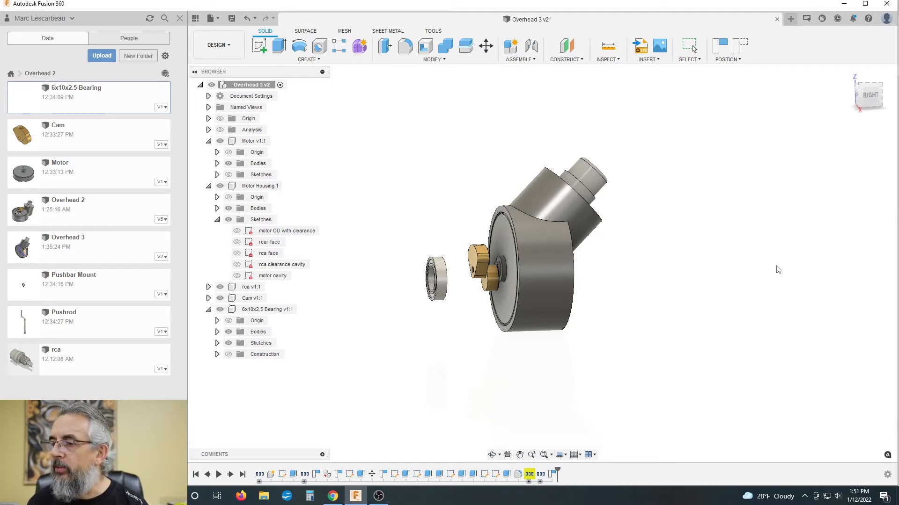
- Activate the Motor component and ground it so it stays fixed in the assembly
click(239, 142)
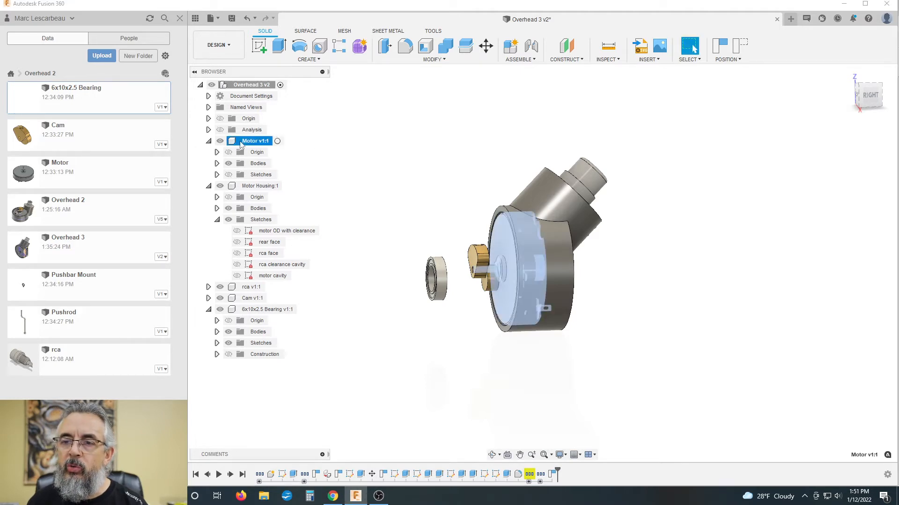
double_click(254, 141)
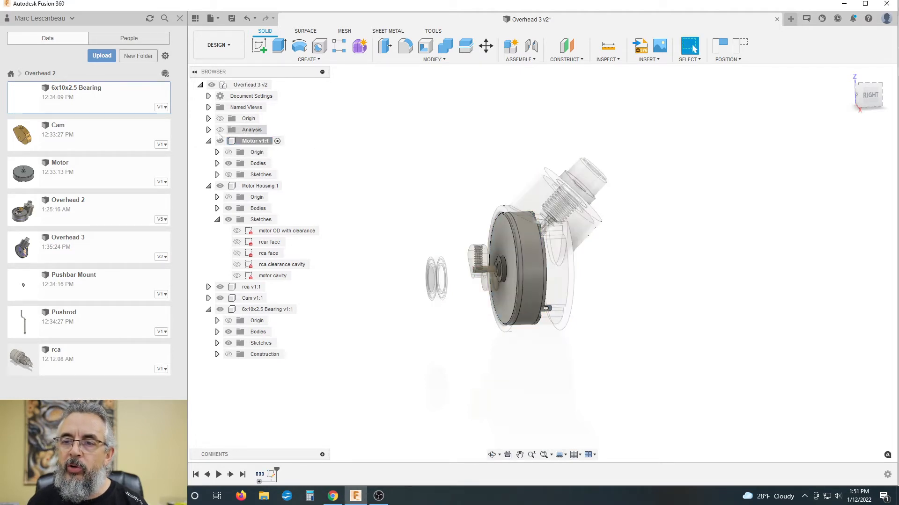
right_click(242, 142)
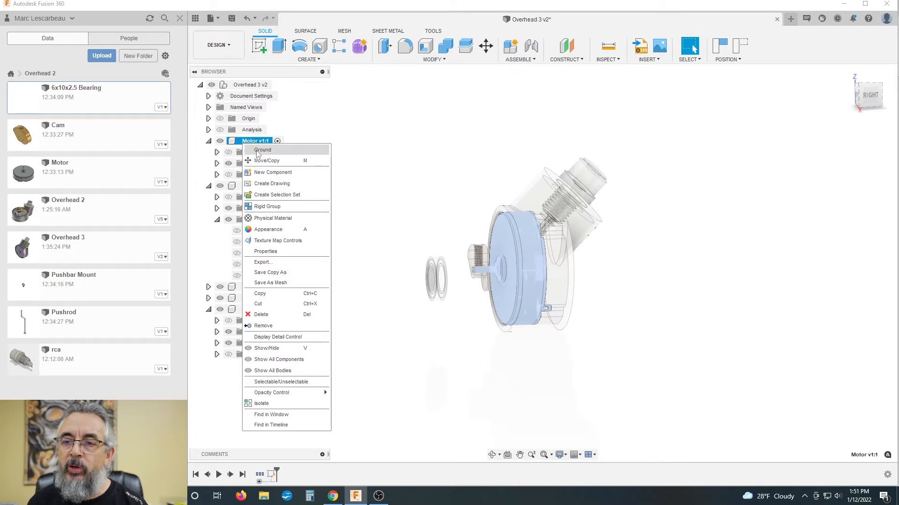
click(259, 150)
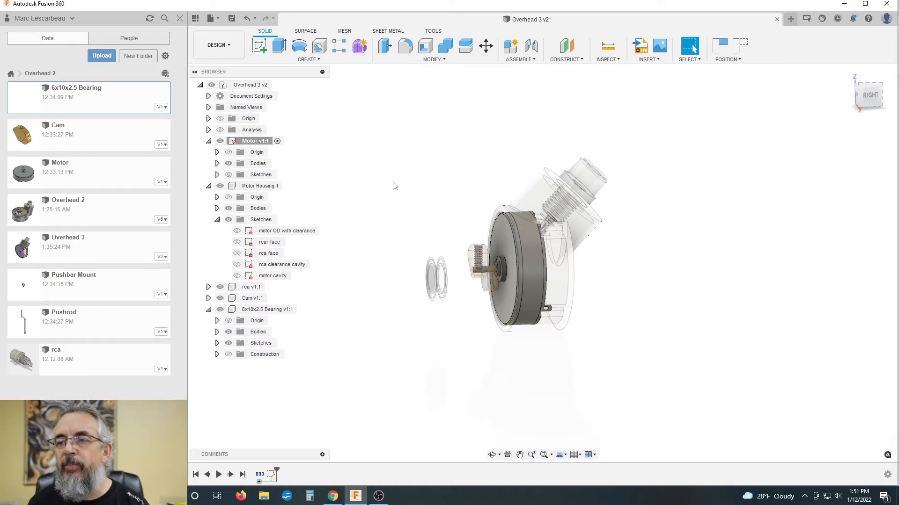
- Make the top-level Overhead 3 component active again
scroll(394, 186, down, 1)
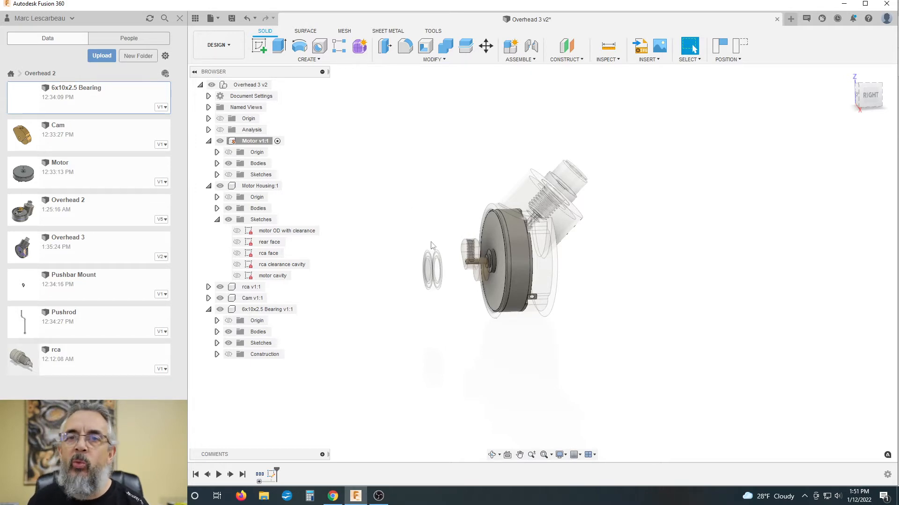
scroll(495, 235, up, 5)
scroll(482, 236, down, 4)
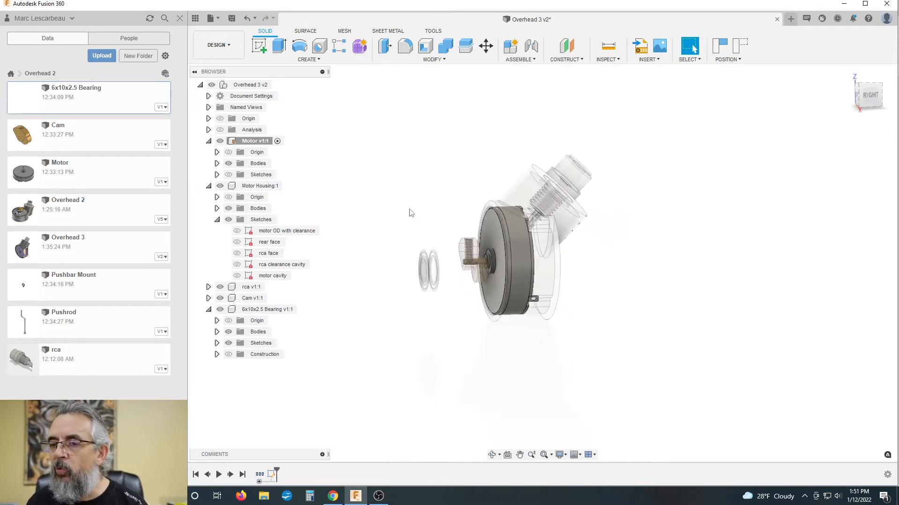
click(251, 85)
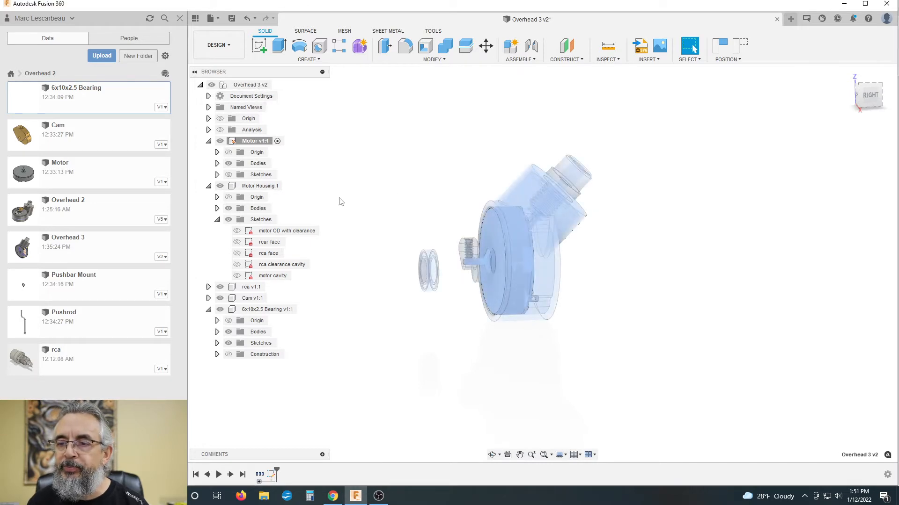
click(280, 85)
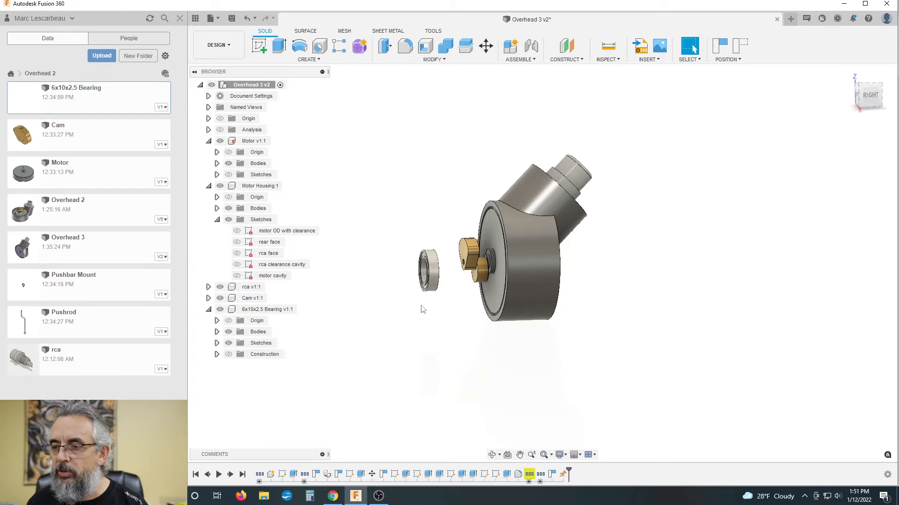
- Align the 6x10x2.5 Bearing component by its motor-side bore edge to the motor-side circular edge of the Cam's round boss
scroll(421, 300, up, 3)
scroll(426, 281, down, 3)
scroll(431, 262, up, 3)
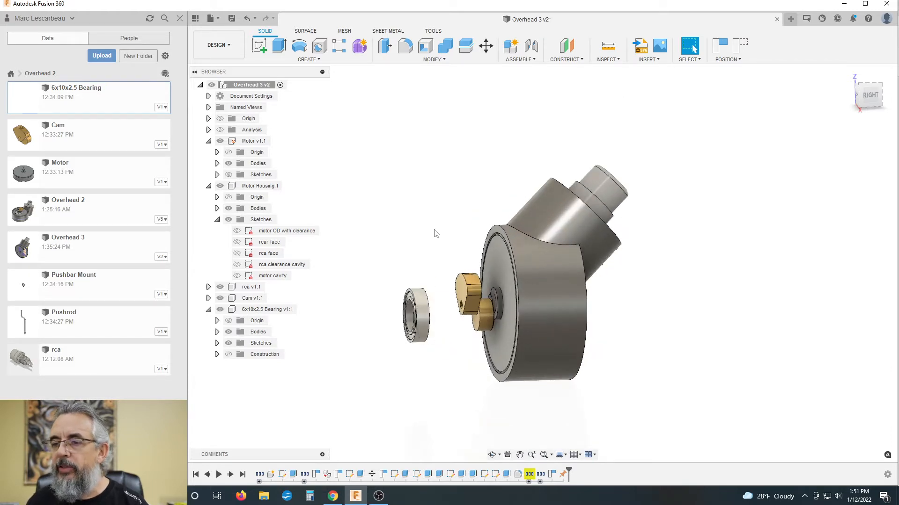
click(447, 60)
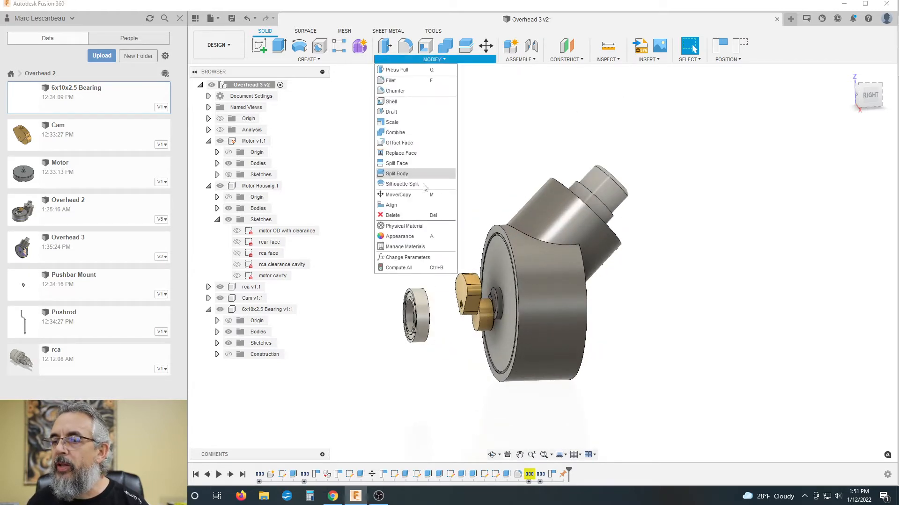
click(398, 205)
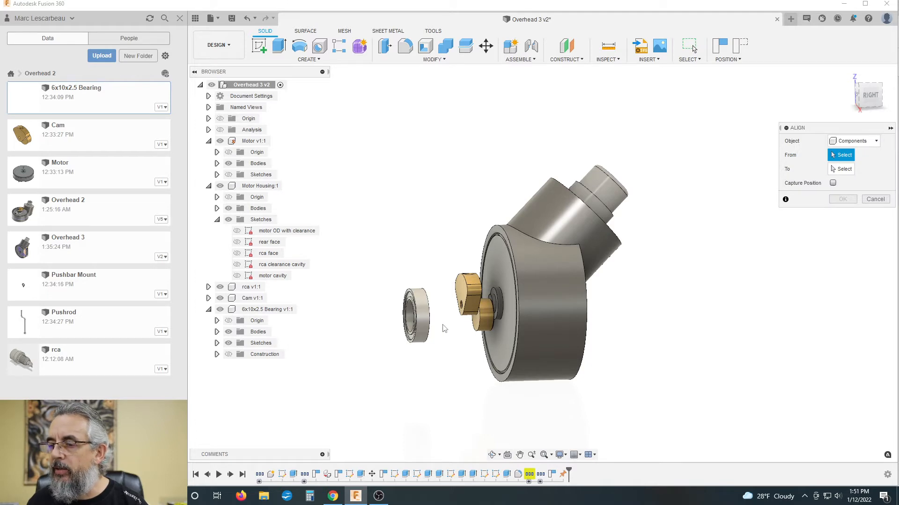
shift+middle_drag(444, 329, 440, 335)
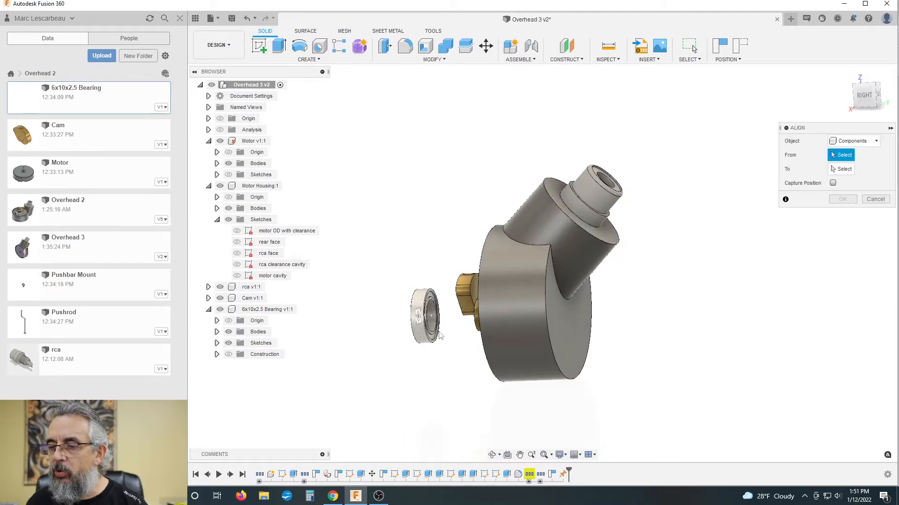
scroll(440, 335, up, 5)
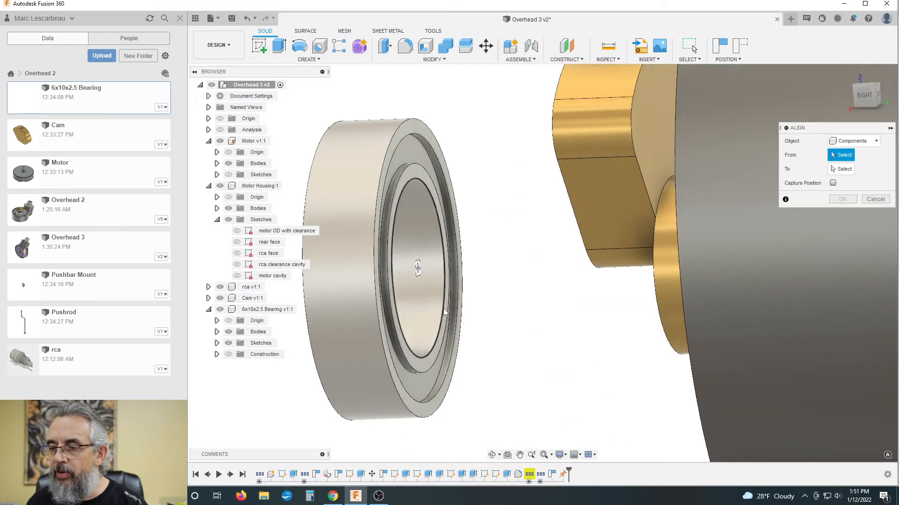
click(417, 275)
scroll(480, 270, down, 2)
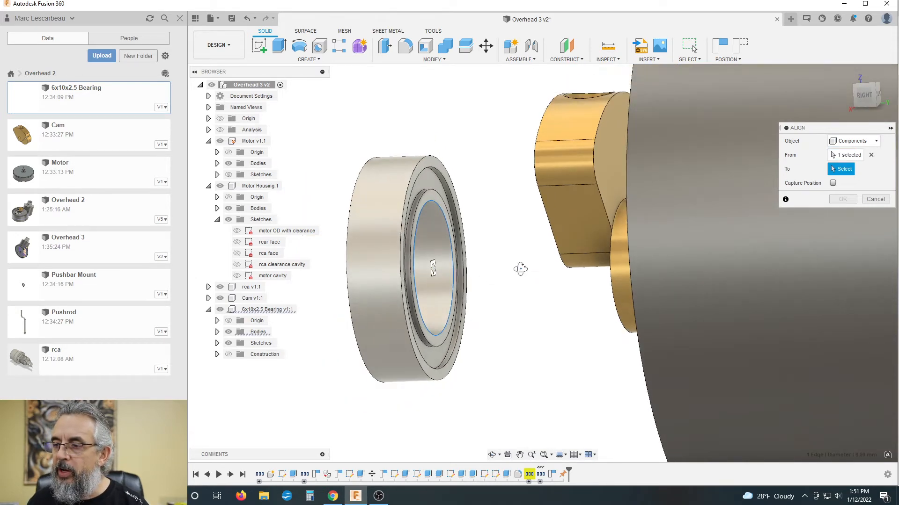
shift+middle_drag(520, 268, 531, 269)
scroll(686, 276, up, 4)
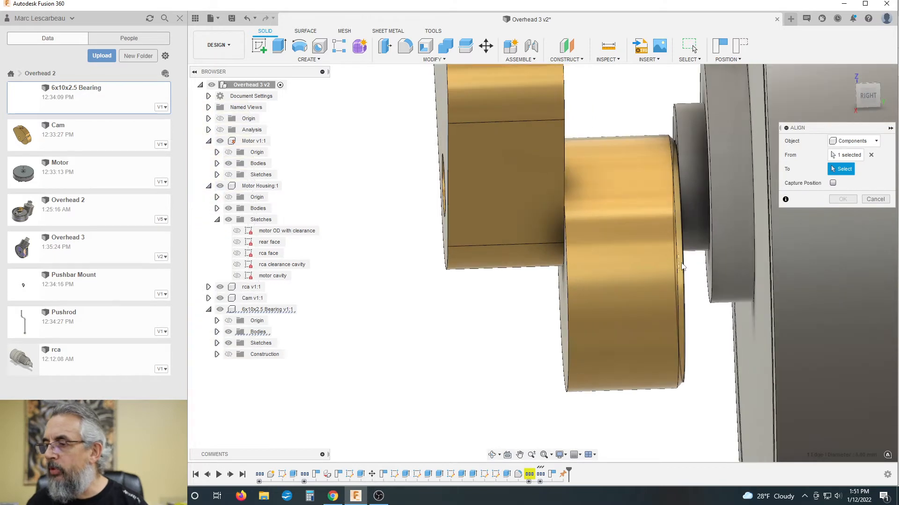
shift+middle_drag(525, 338, 519, 338)
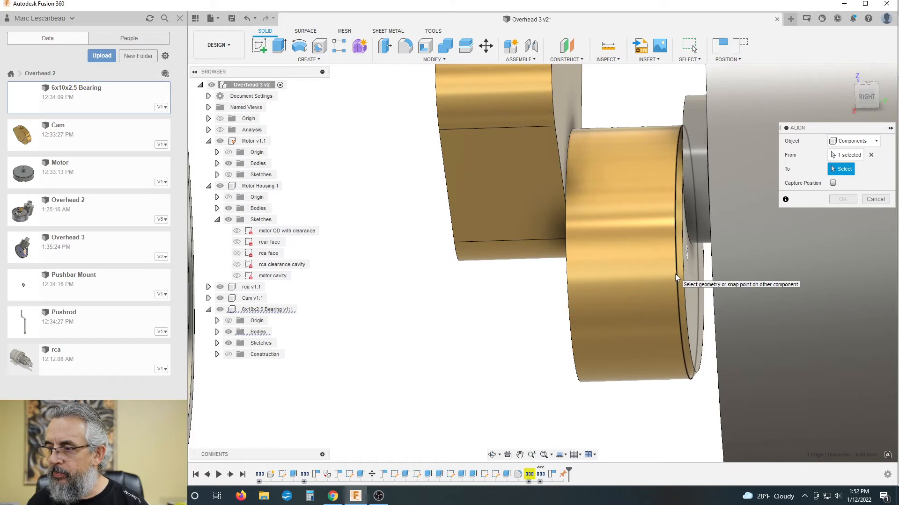
click(687, 251)
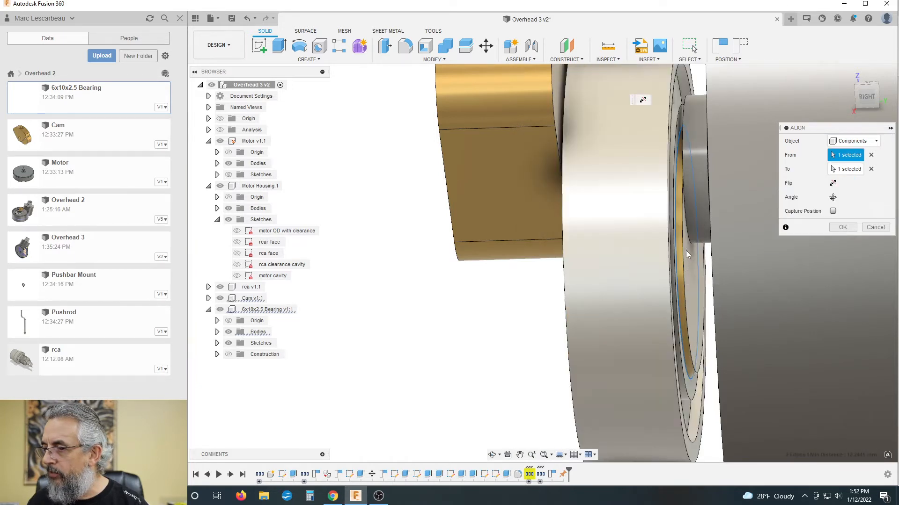
click(841, 227)
- Examine the bearing's fit on the Cam and its clearance from the motor in right and angled views
click(867, 98)
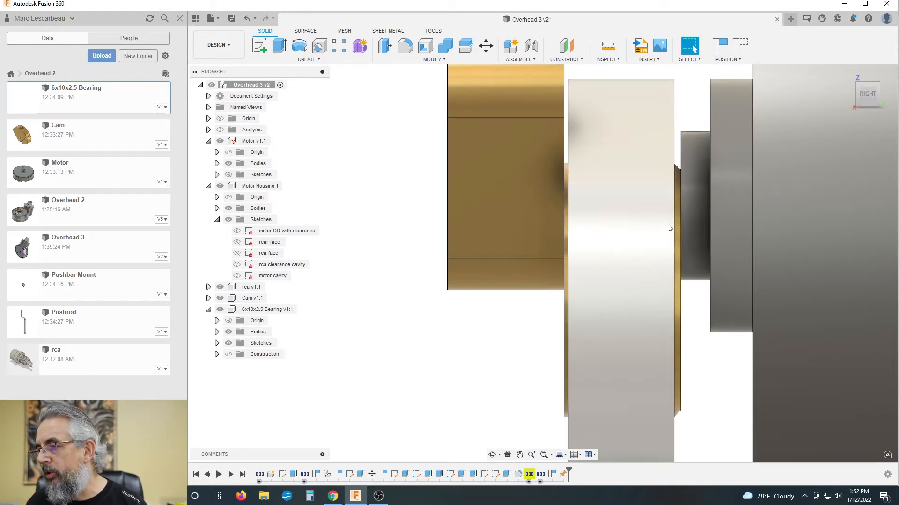
scroll(497, 189, down, 2)
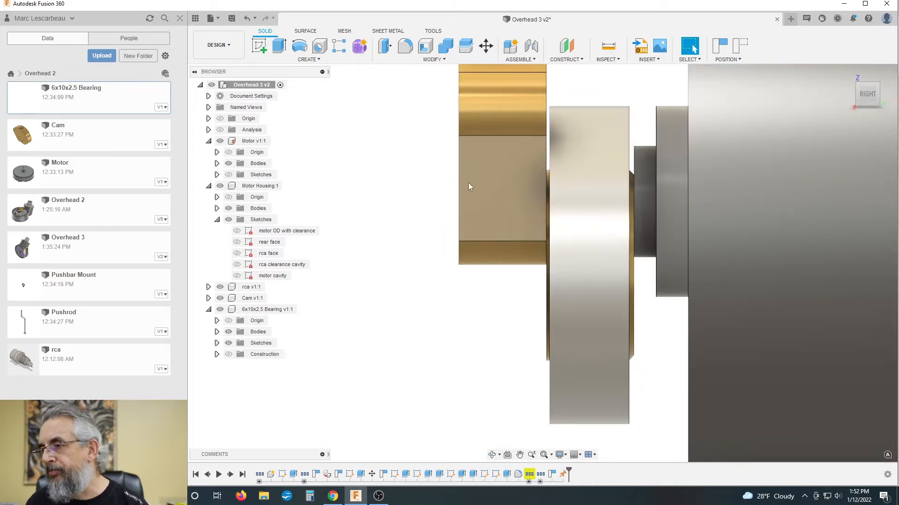
scroll(439, 194, down, 2)
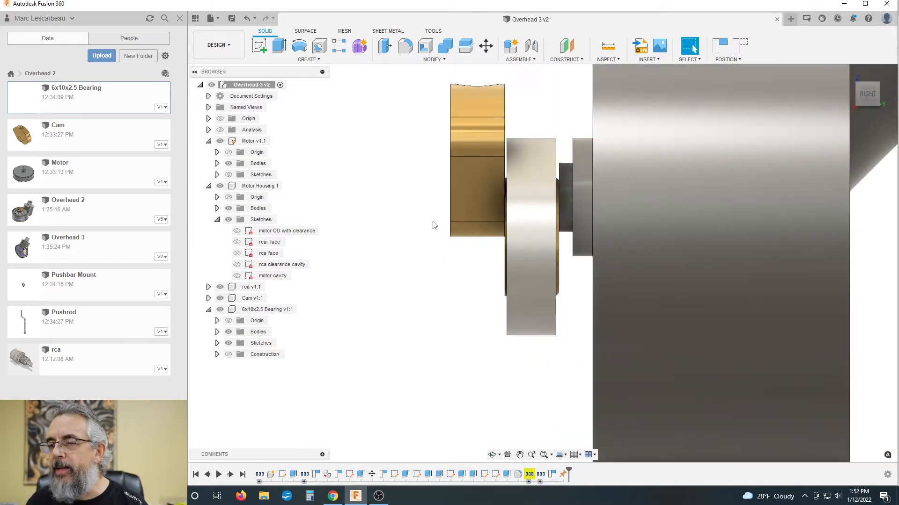
mouse_move(418, 234)
shift+middle_down()
mouse_move(422, 261)
mouse_move(457, 270)
mouse_move(421, 259)
mouse_move(411, 267)
mouse_move(427, 268)
shift+middle_up()
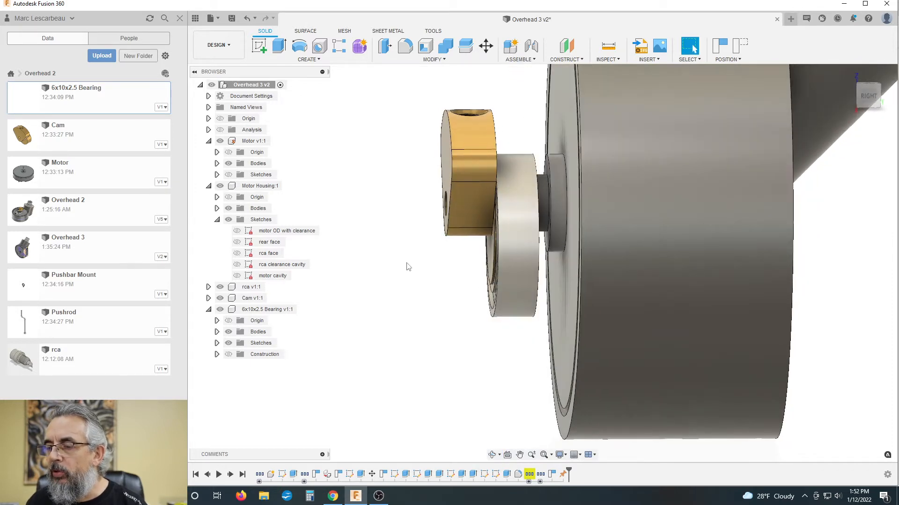
scroll(406, 265, down, 2)
click(869, 98)
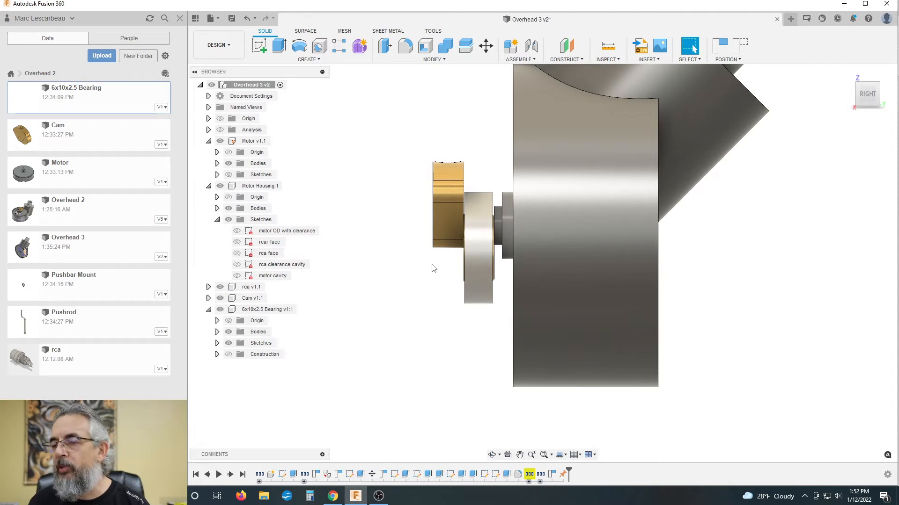
scroll(398, 282, down, 2)
scroll(476, 204, up, 4)
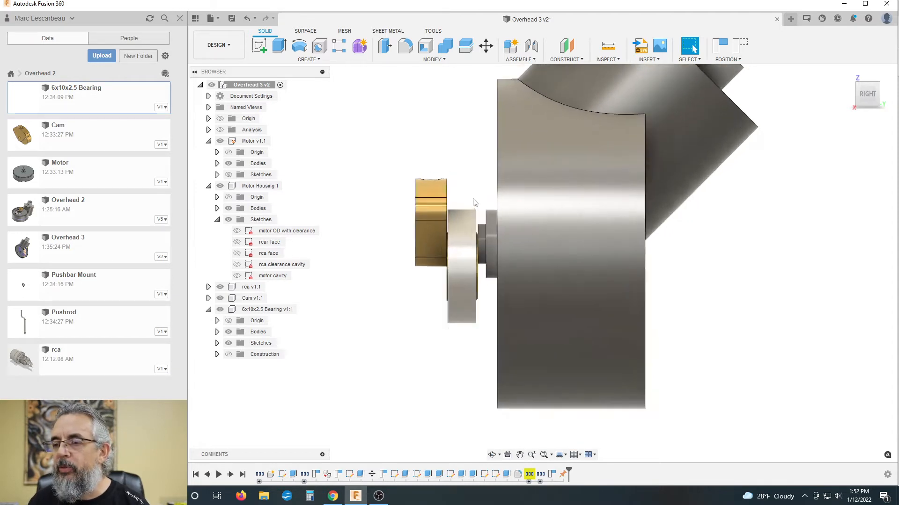
scroll(452, 207, down, 2)
scroll(381, 216, up, 1)
scroll(368, 217, down, 1)
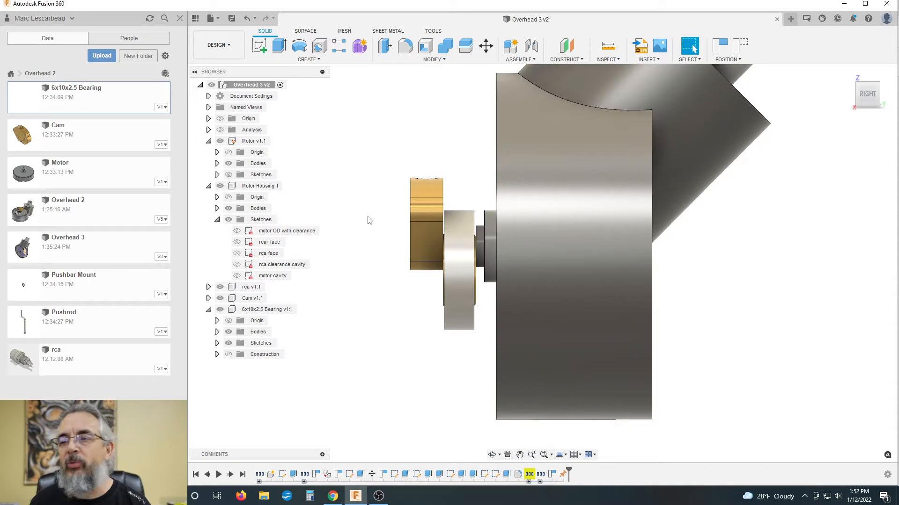
shift+middle_drag(369, 220, 416, 229)
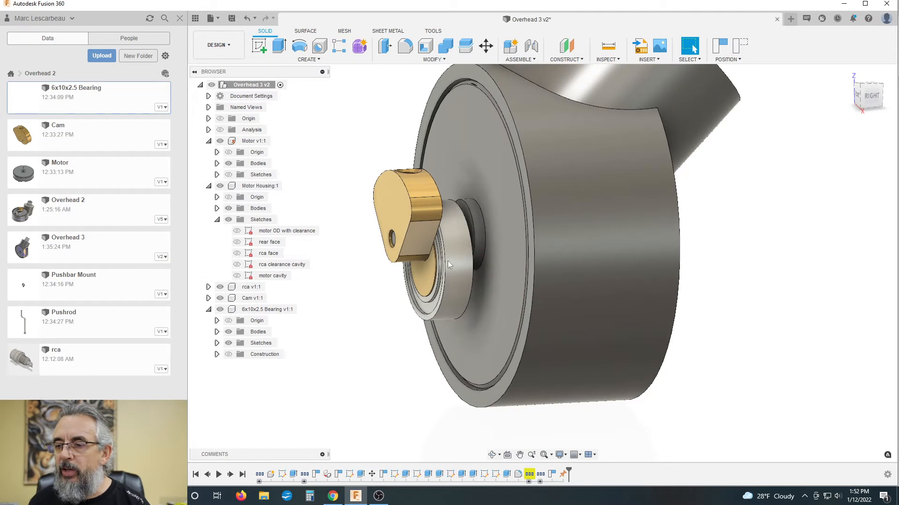
shift+middle_drag(521, 274, 374, 311)
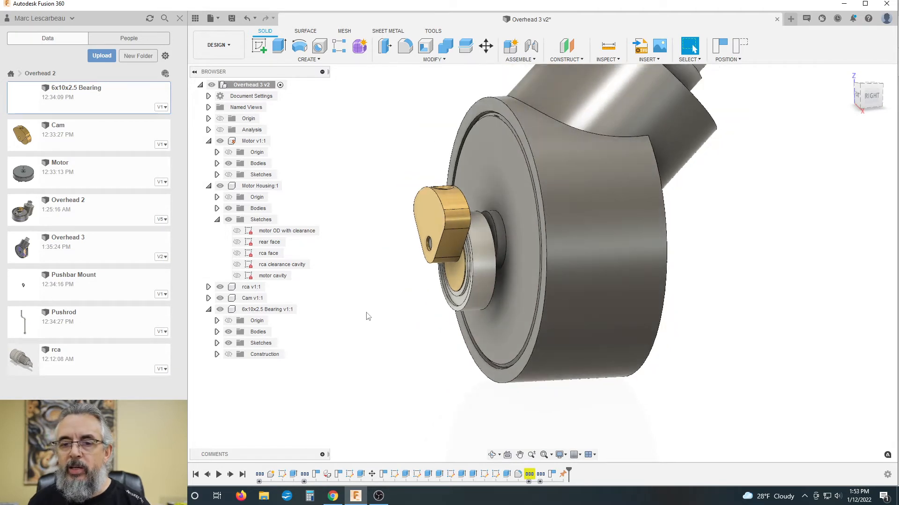
- Insert the Pushbar Mount component into the assembly with a -10 mm Y offset and hide its construction geometry
right_click(86, 282)
click(111, 295)
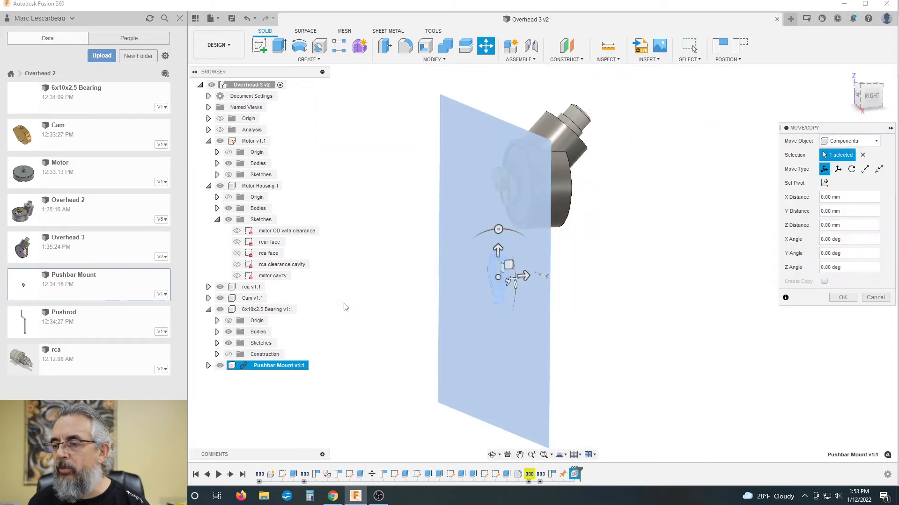
drag(497, 251, 494, 201)
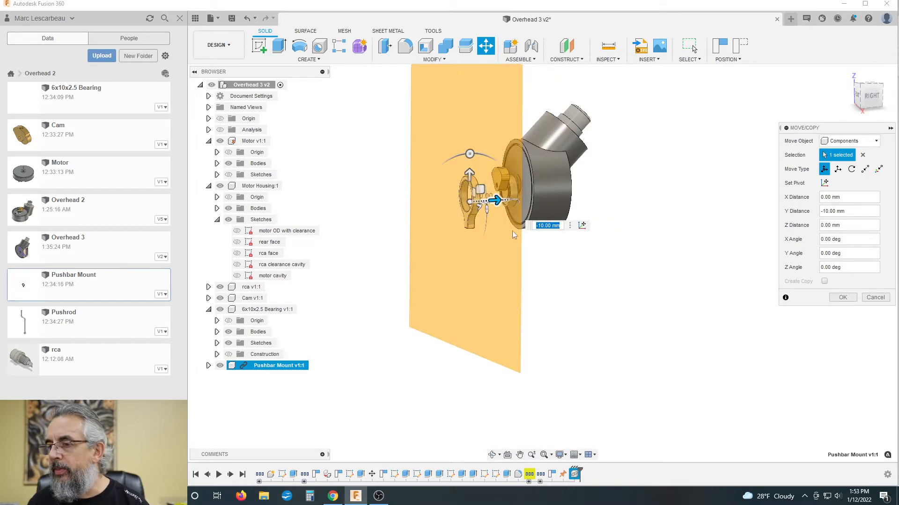
key(Return)
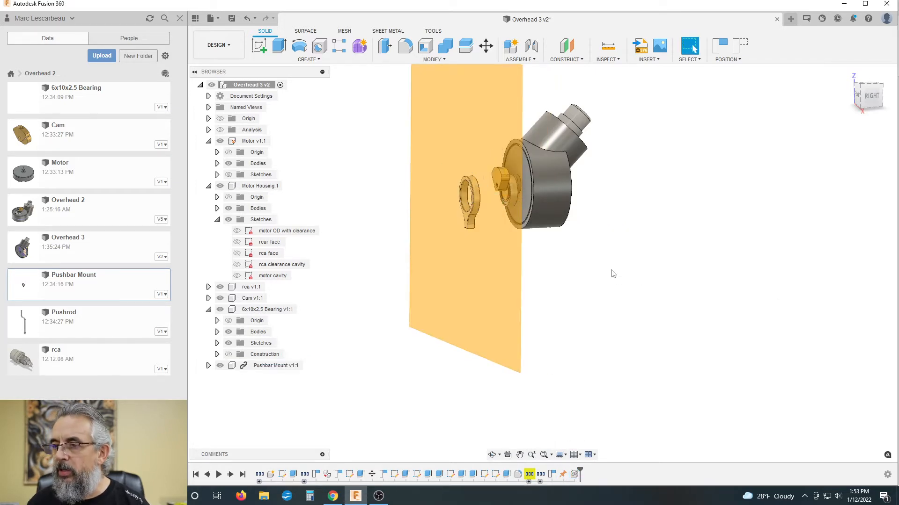
click(208, 366)
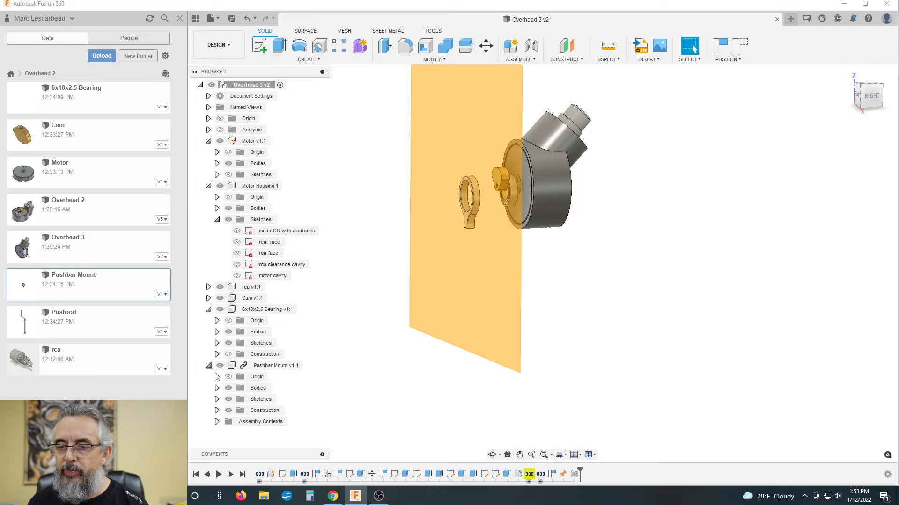
click(228, 411)
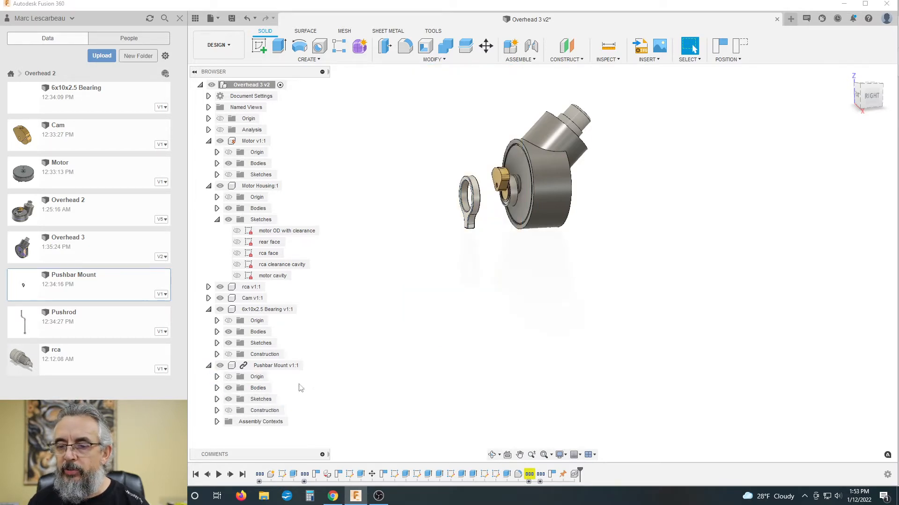
- Break the Pushbar Mount's link to its source design, capturing its moved position
click(270, 366)
right_click(270, 366)
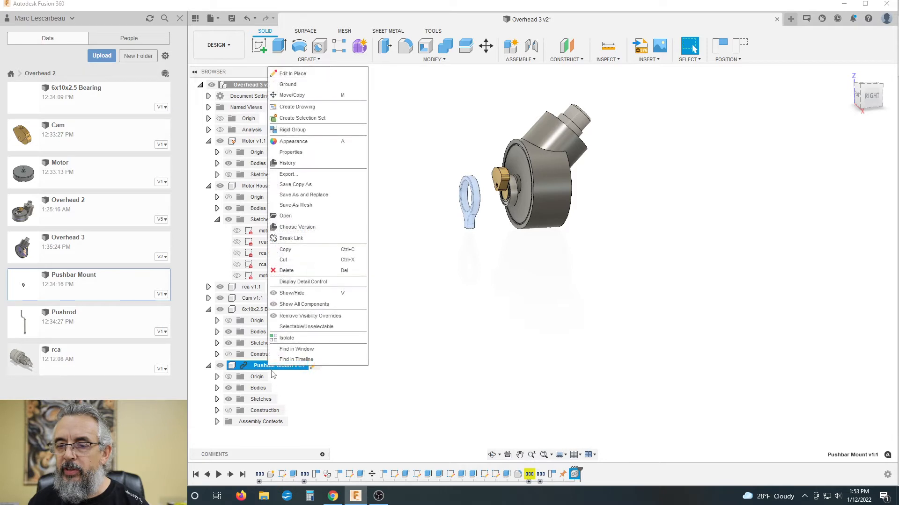
click(298, 240)
click(515, 266)
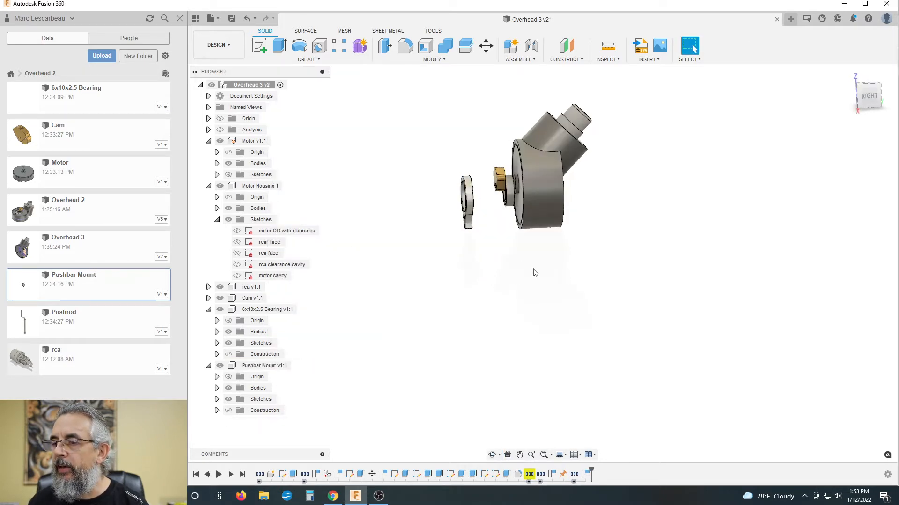
- Align the Pushbar Mount component by its motor-side 10 mm bore edge to the motor-side outer circular edge of the 6x10x2.5 Bearing
shift+middle_drag(498, 288, 525, 288)
scroll(436, 159, up, 4)
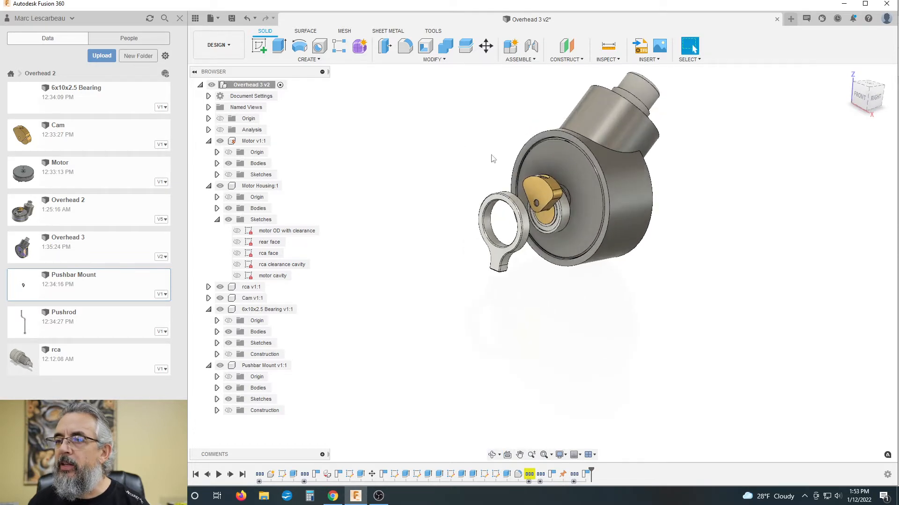
scroll(608, 183, up, 4)
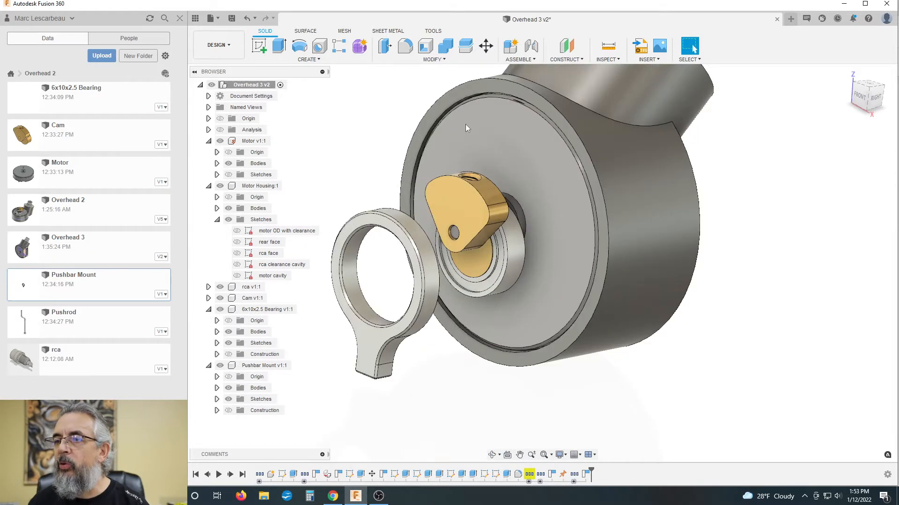
click(440, 60)
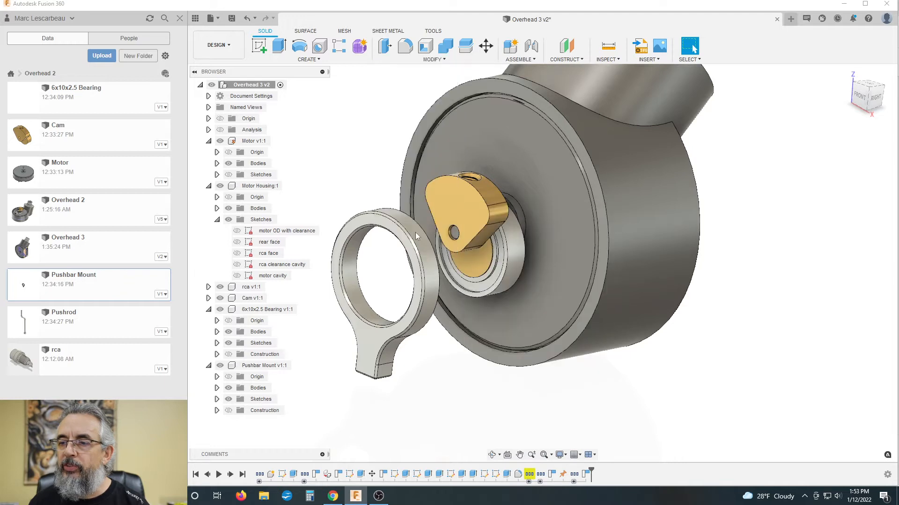
shift+drag(448, 352, 441, 349)
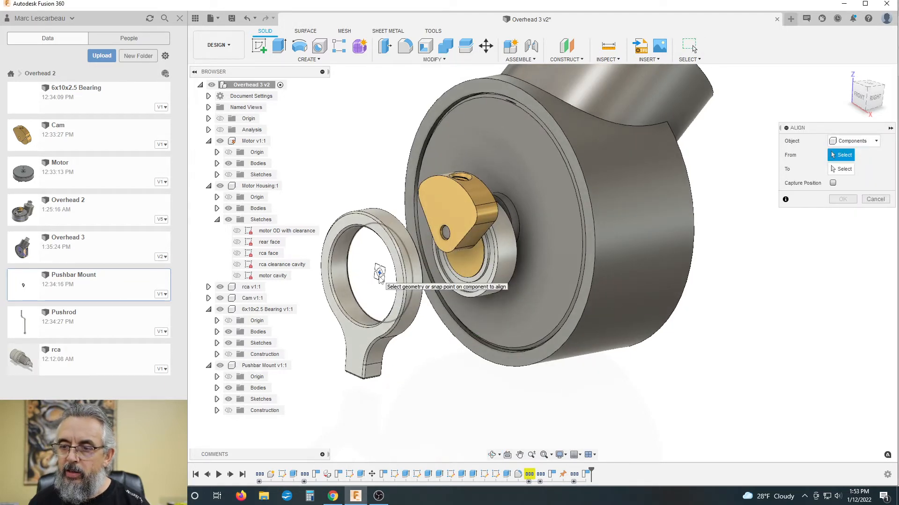
click(379, 274)
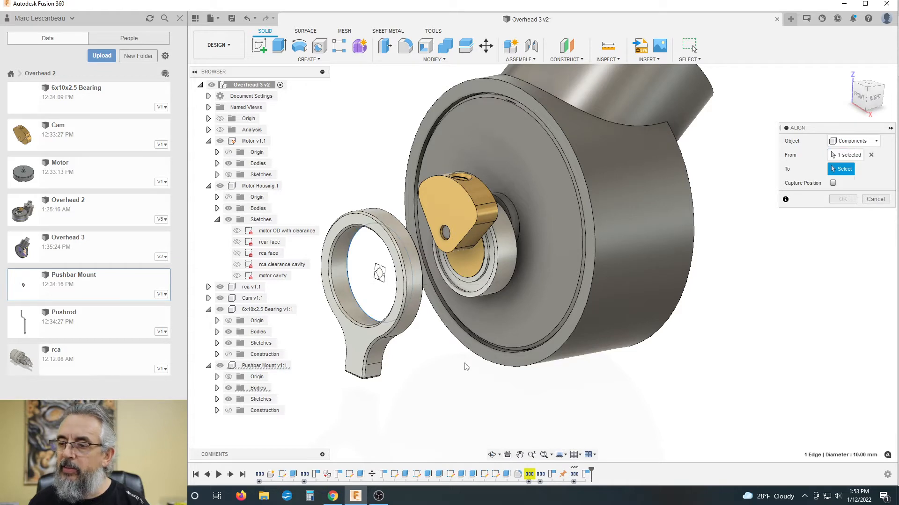
shift+middle_drag(466, 367, 487, 277)
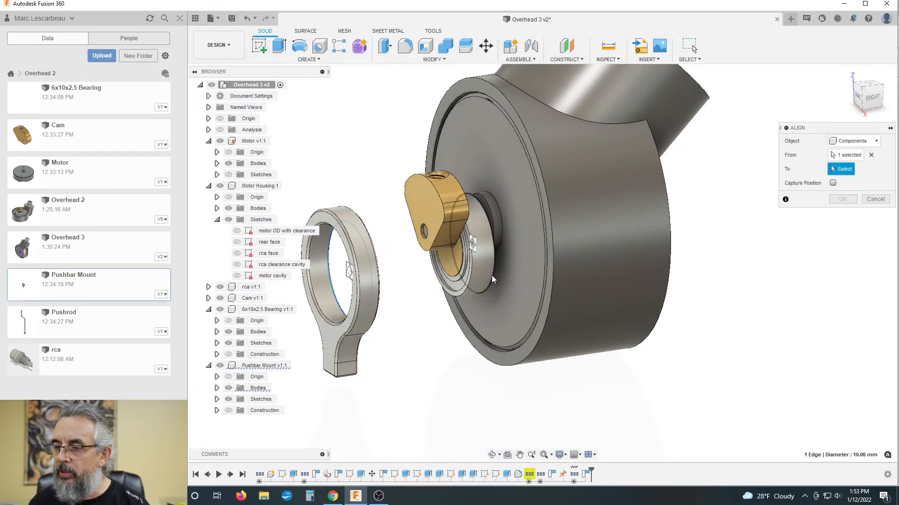
click(477, 249)
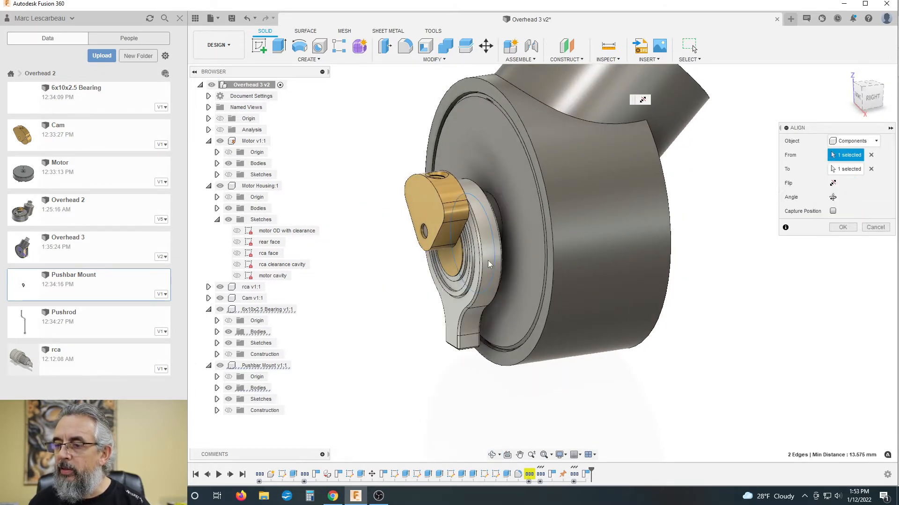
click(852, 227)
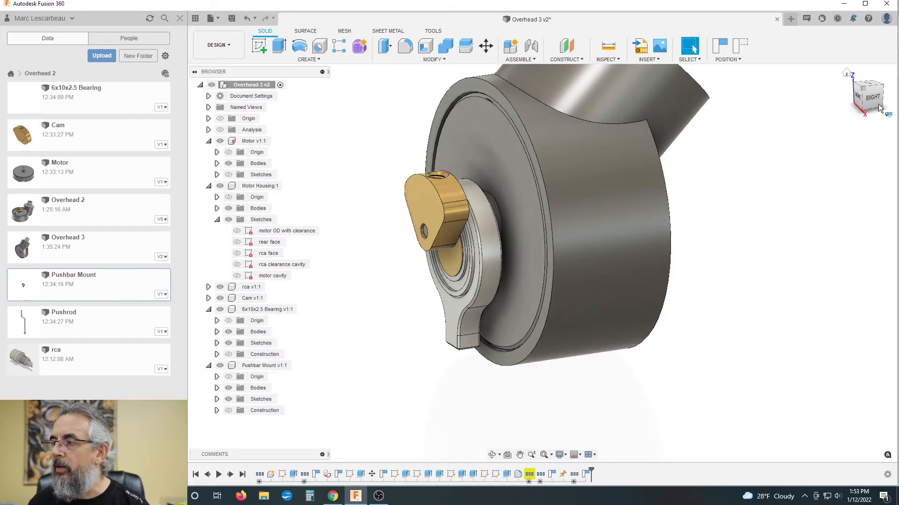
- Examine how the Pushbar Mount sits on the bearing relative to the Cam and motor in right and angled views
click(878, 104)
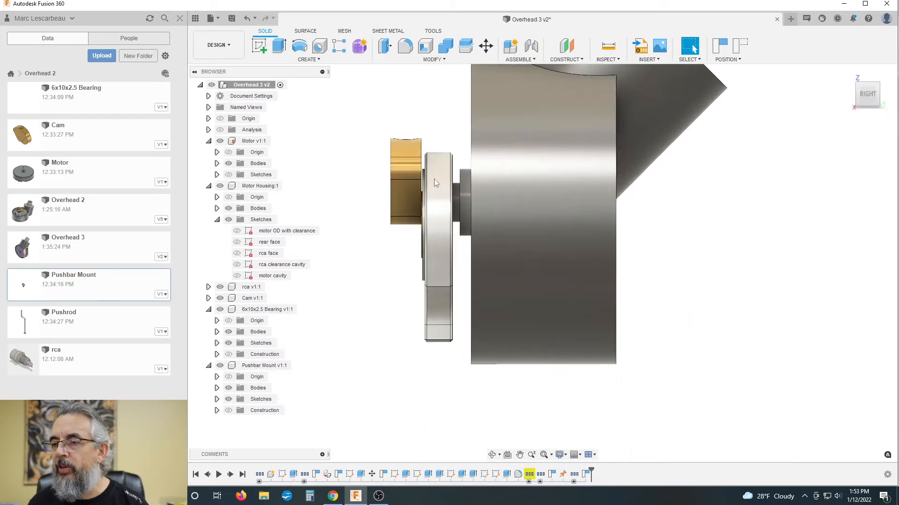
scroll(433, 186, down, 1)
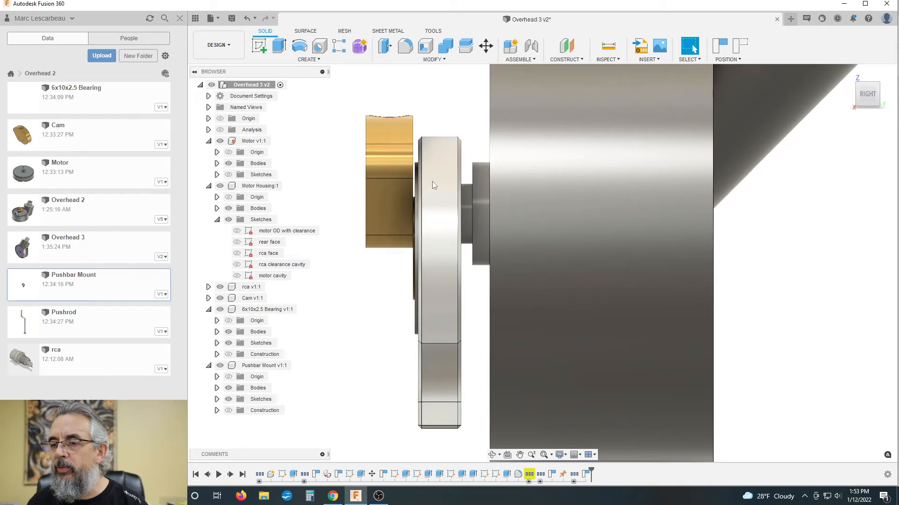
scroll(429, 181, down, 1)
shift+middle_drag(354, 280, 381, 286)
shift+middle_drag(806, 246, 813, 247)
scroll(760, 259, down, 2)
scroll(541, 271, up, 5)
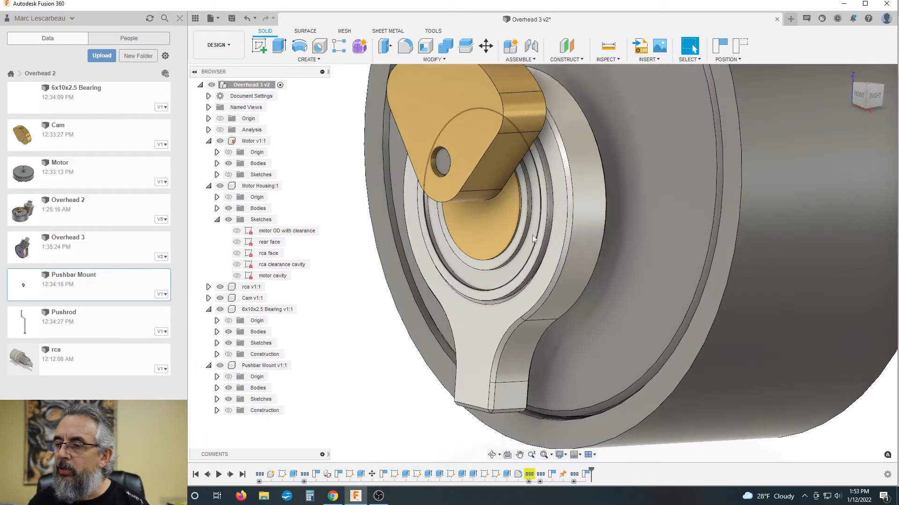
- Measure the offset between the Pushbar Mount's cam-side face and the bearing inner ring's cam-side face
key(i)
scroll(527, 225, up, 3)
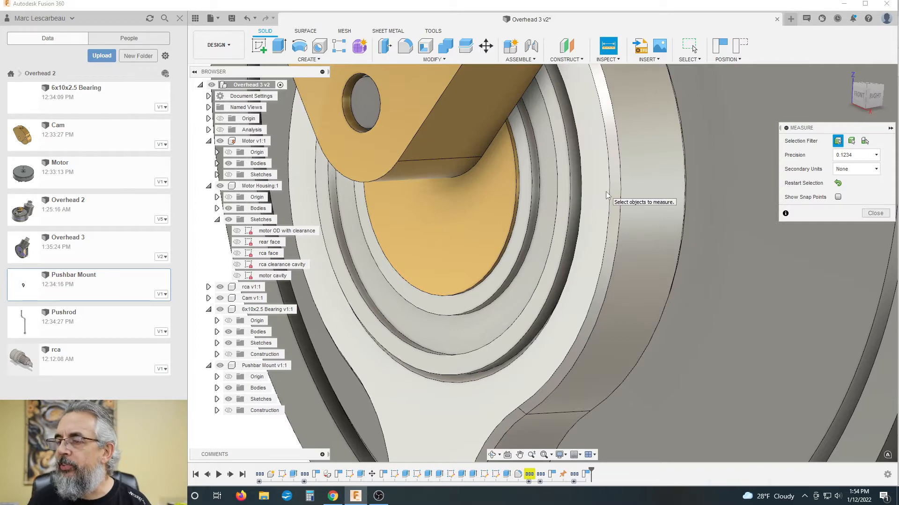
click(600, 177)
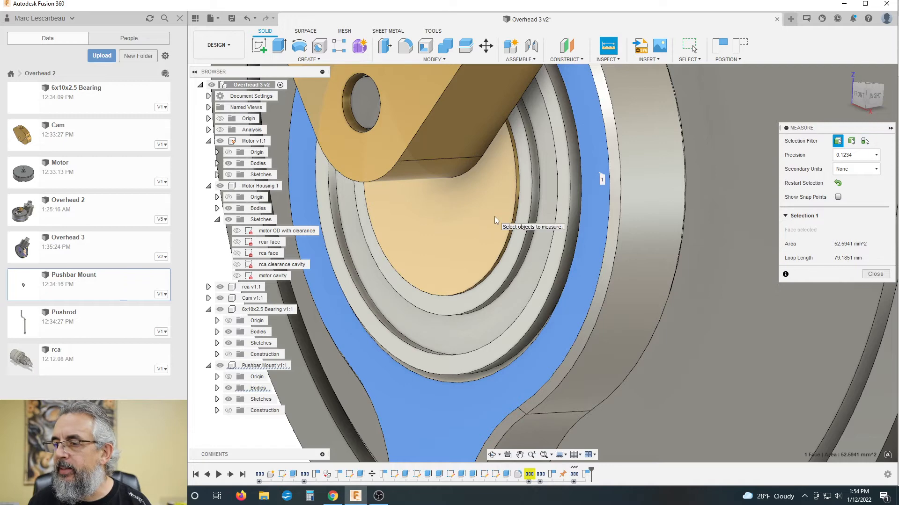
click(518, 237)
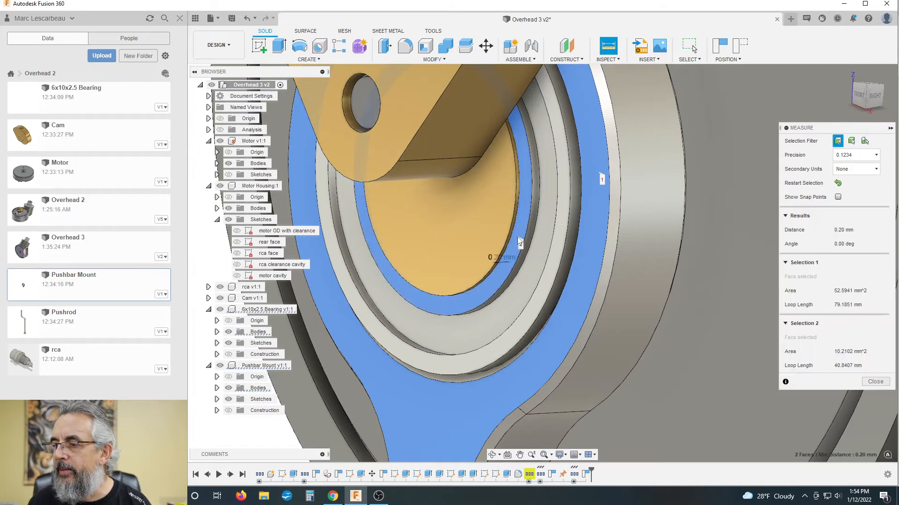
shift+middle_drag(465, 225, 584, 261)
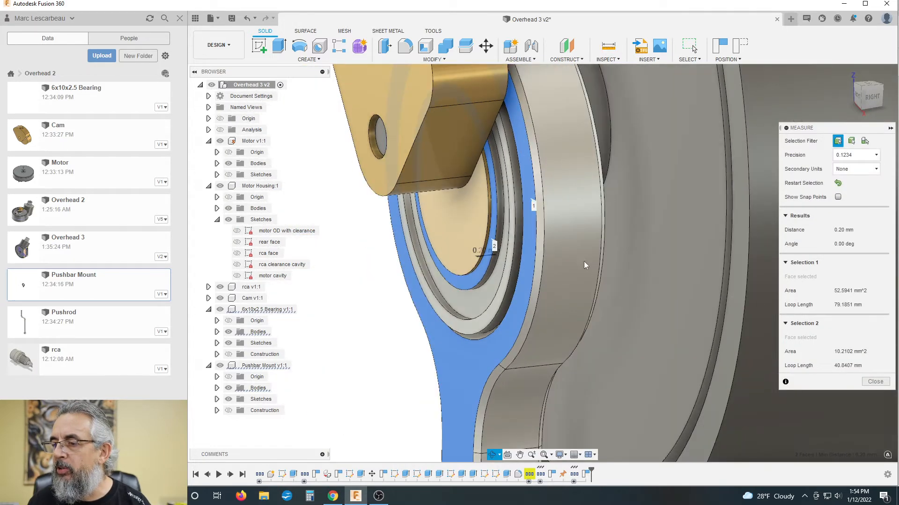
key(Escape)
scroll(486, 294, down, 3)
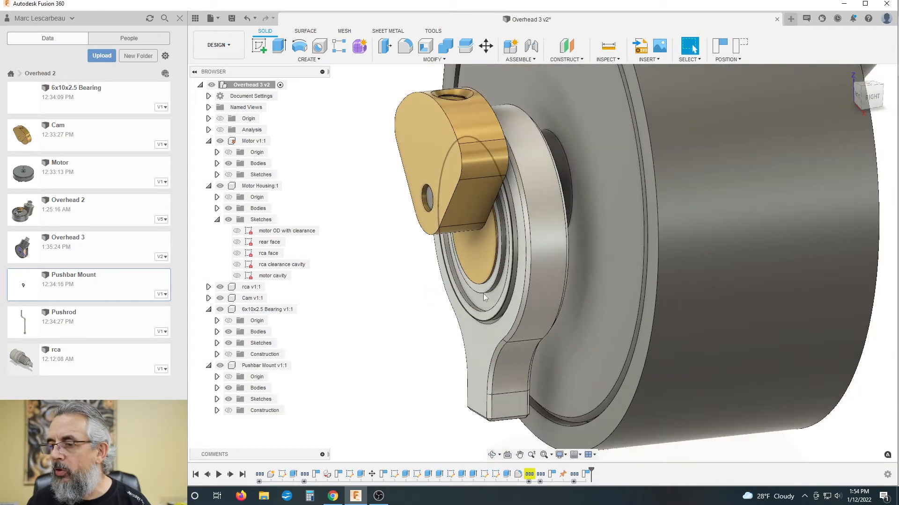
scroll(384, 277, down, 1)
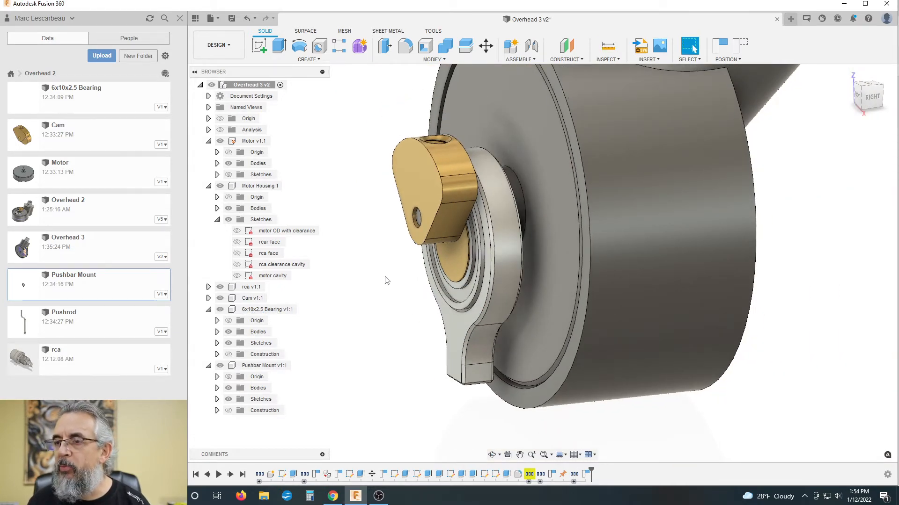
- Move the Pushbar Mount component -0.1 mm along Y, toward the Cam
click(255, 365)
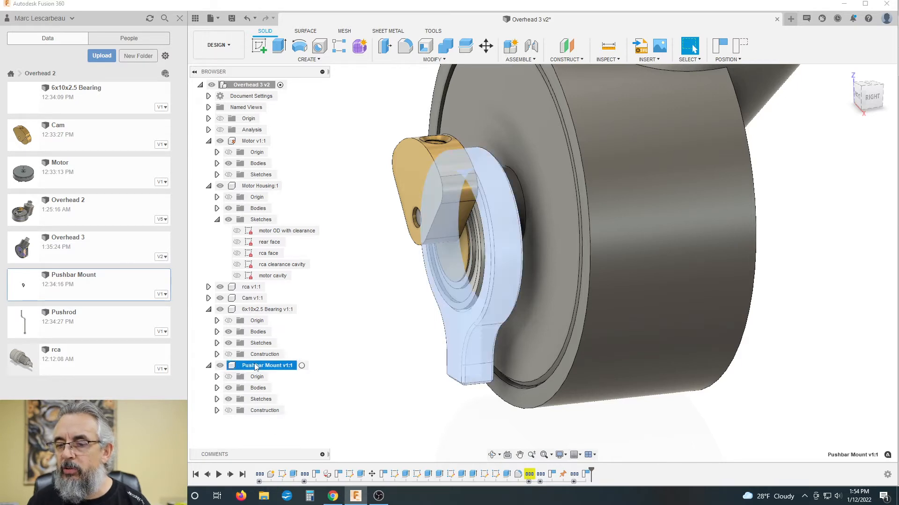
key(m)
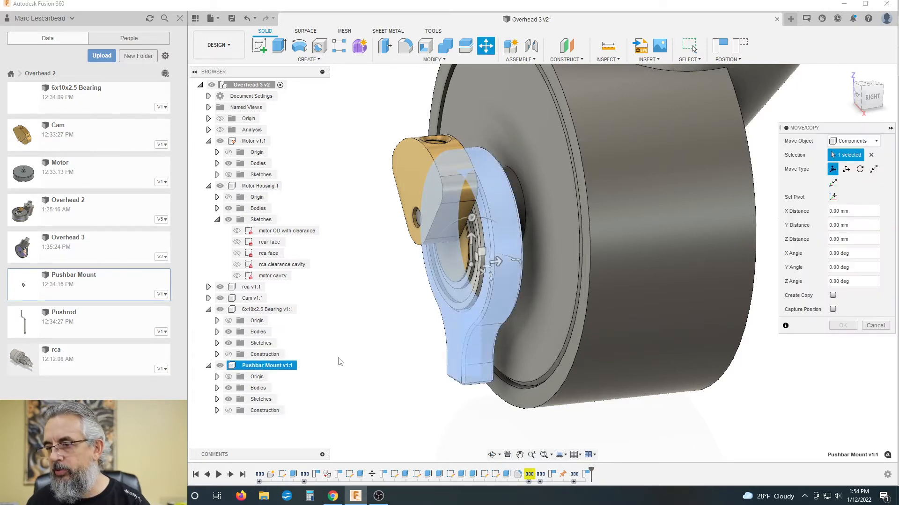
drag(497, 260, 468, 262)
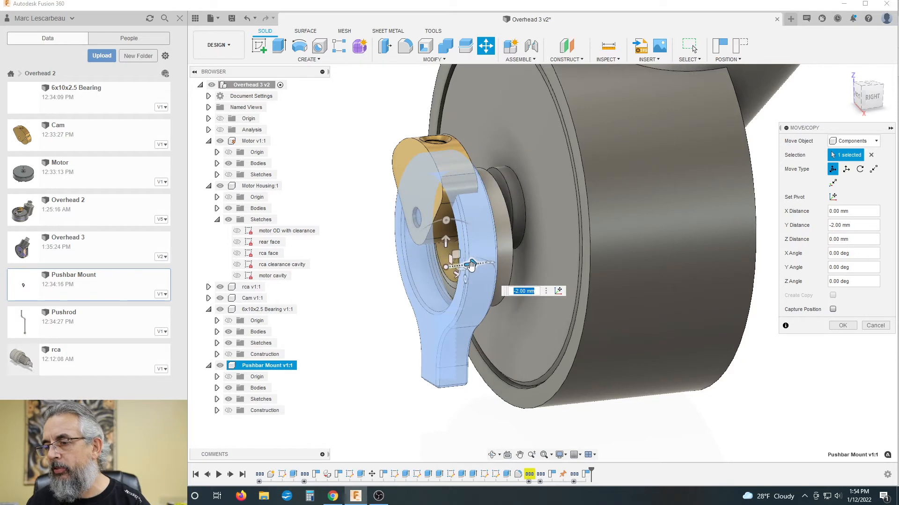
text(-)
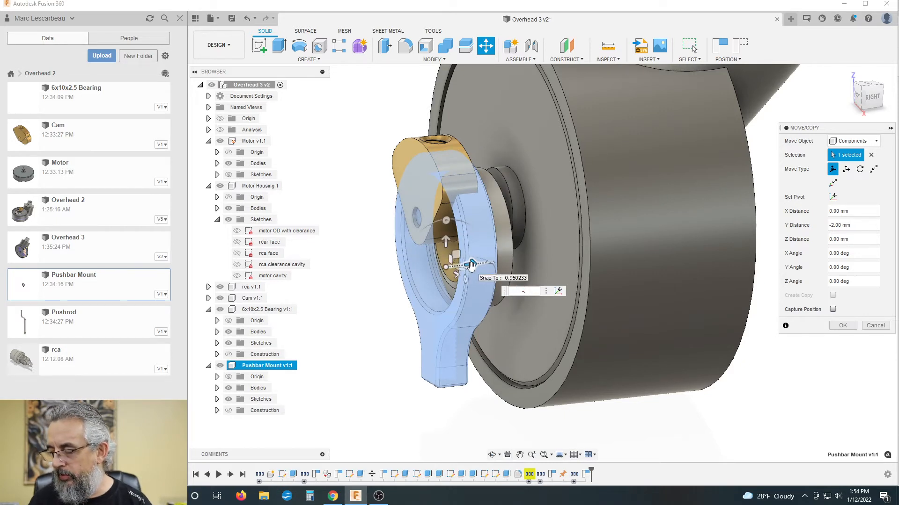
text(.1)
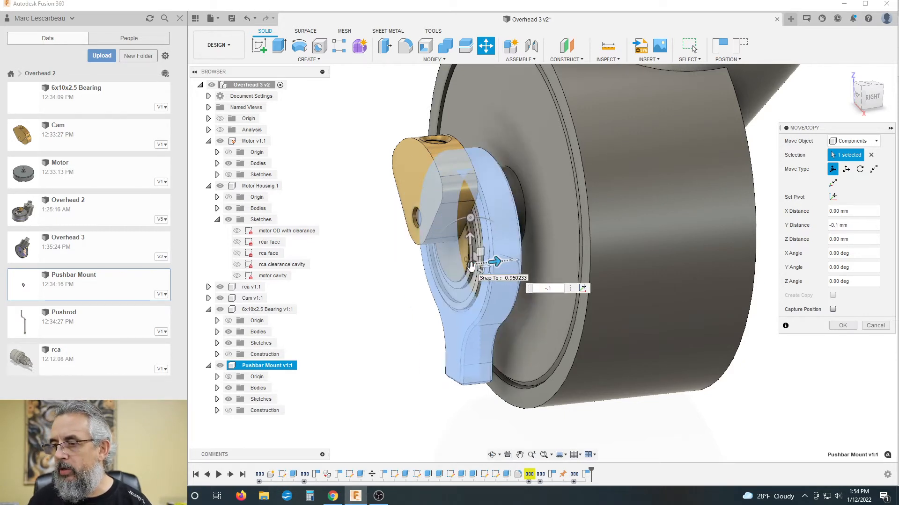
key(Return)
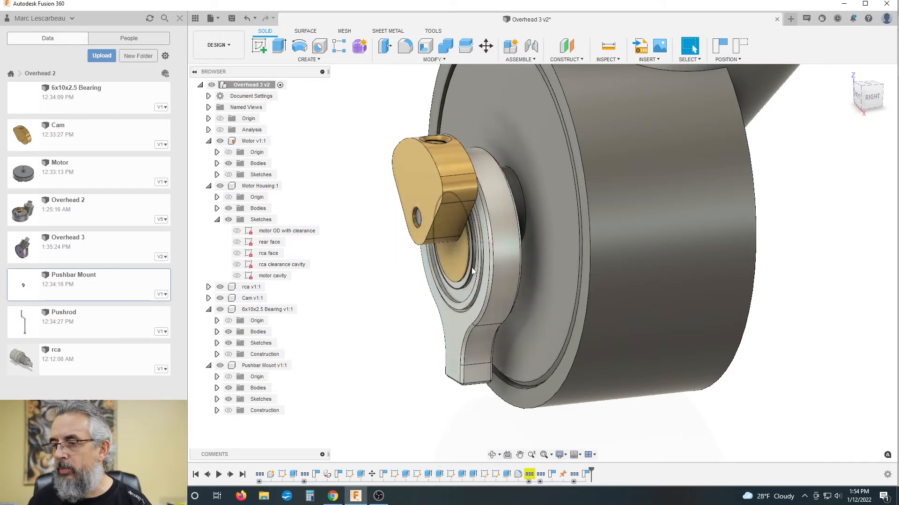
- Check the Pushbar Mount's centering on the bearing by measuring from its cam-side face to the bearing's 10 mm cam-side outer edge
click(880, 89)
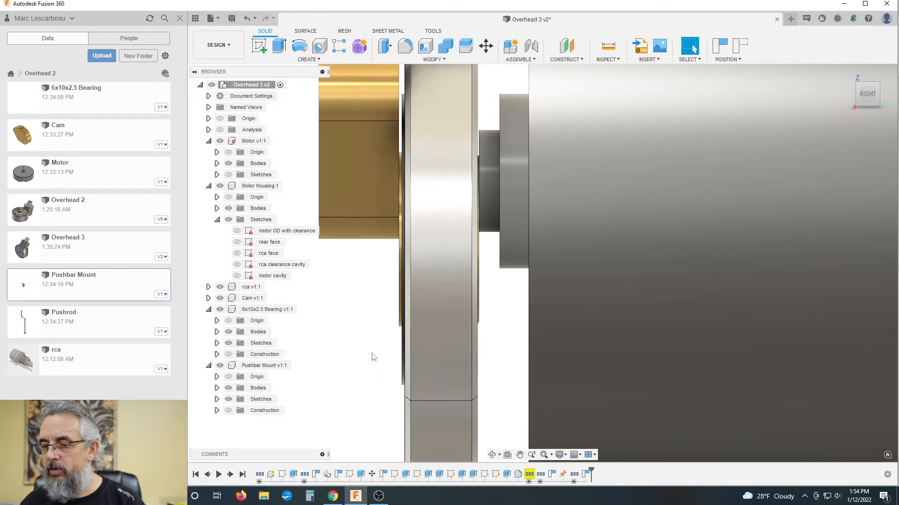
shift+middle_drag(373, 357, 591, 324)
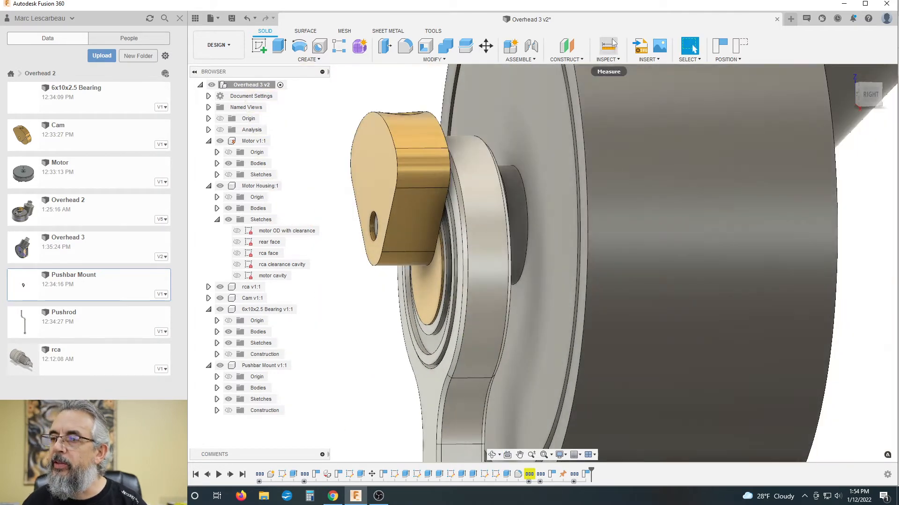
key(i)
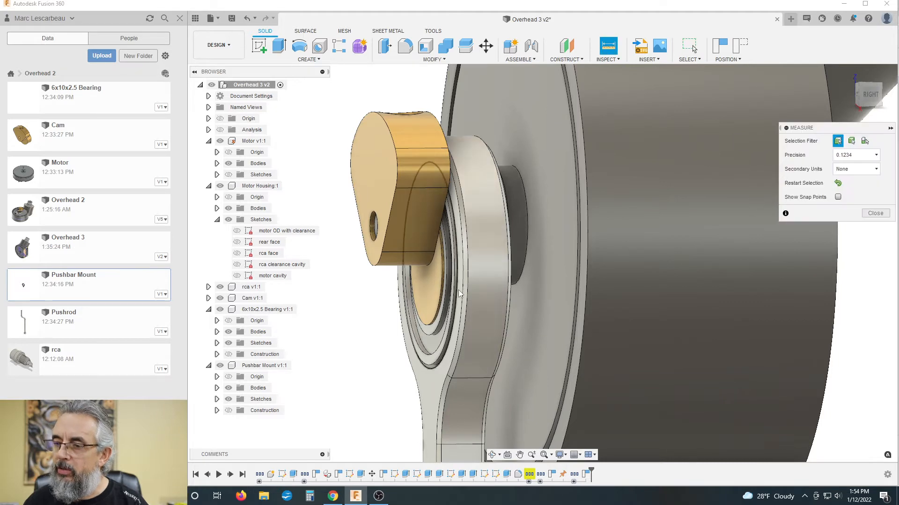
scroll(462, 291, up, 3)
click(462, 291)
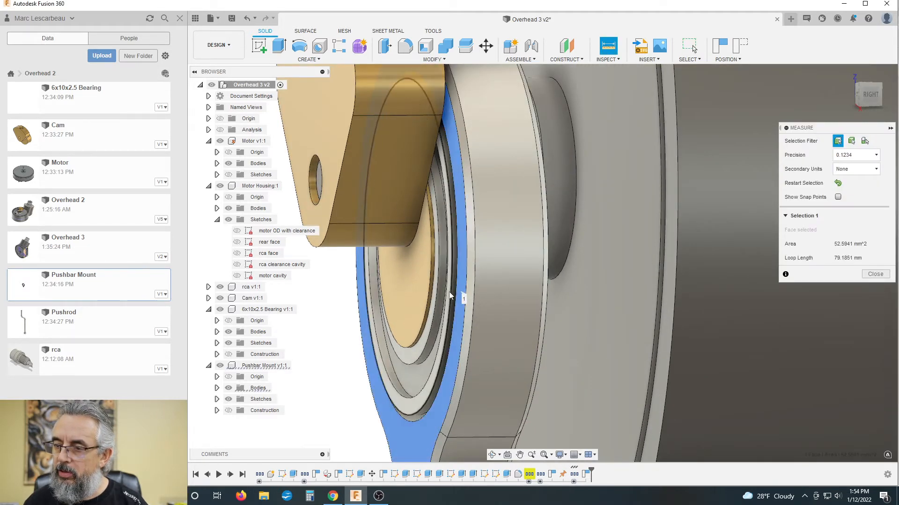
click(450, 296)
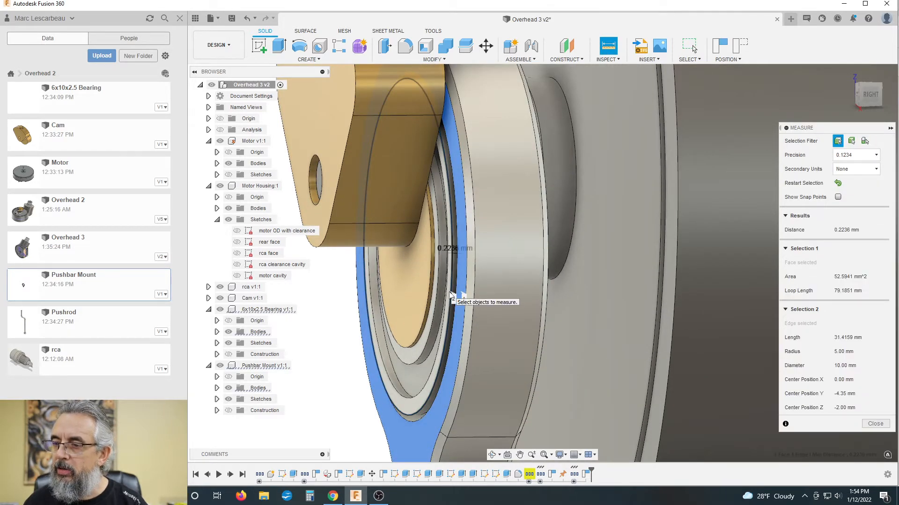
- Measure the offset between the Pushbar Mount's cam-side face and the bearing outer ring's cam-side face
scroll(454, 297, down, 4)
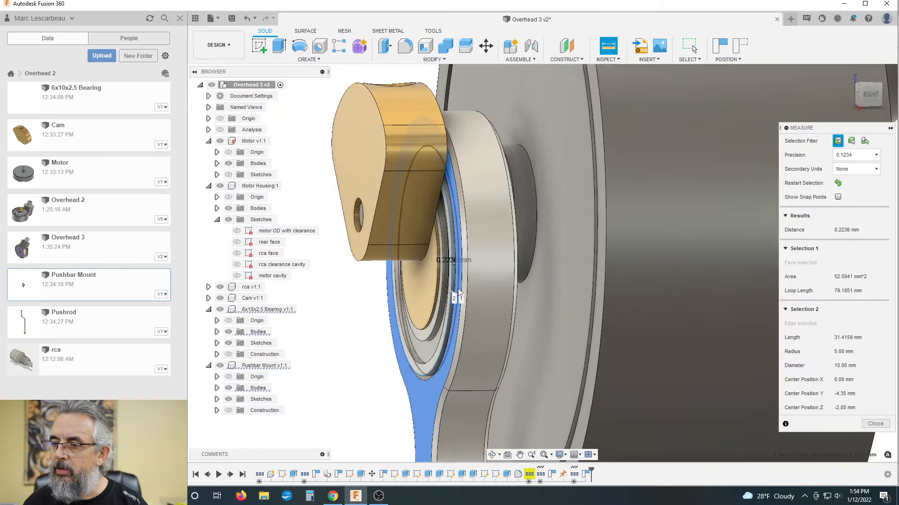
click(873, 423)
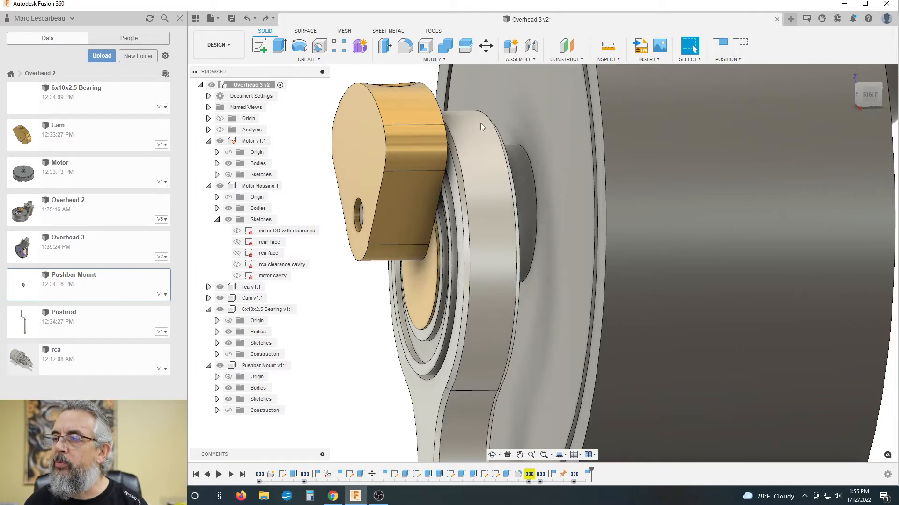
shift+middle_drag(374, 304, 491, 299)
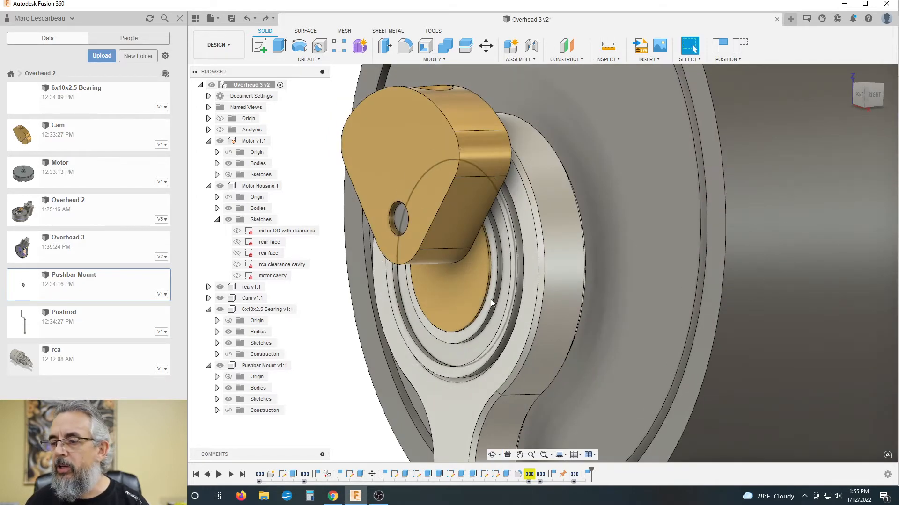
scroll(532, 300, up, 2)
click(529, 293)
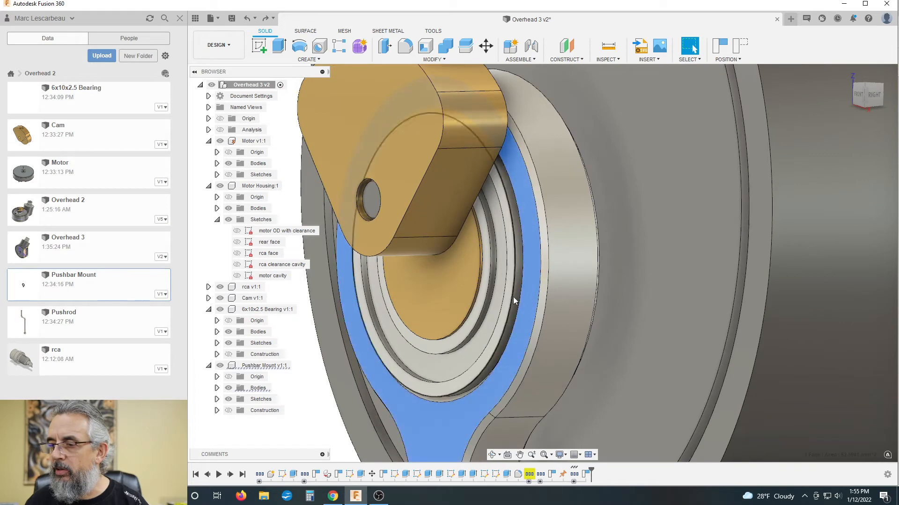
click(508, 299)
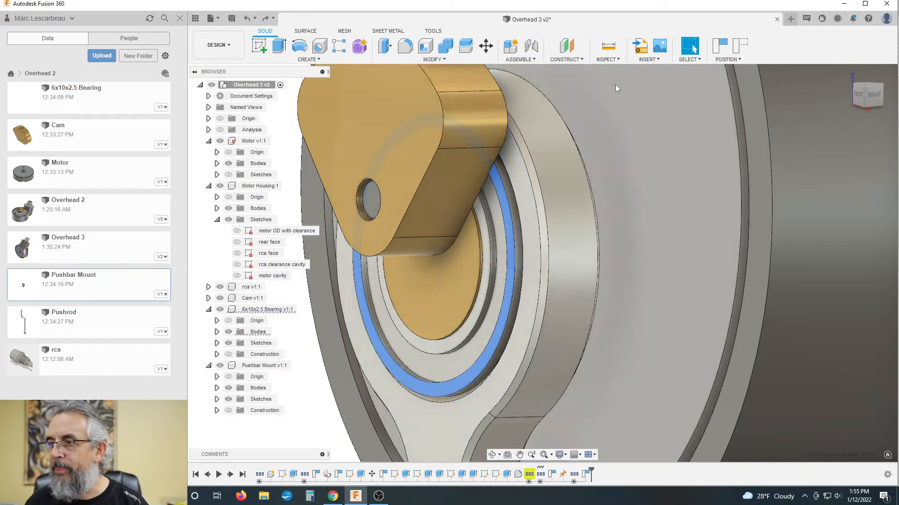
click(608, 45)
click(529, 296)
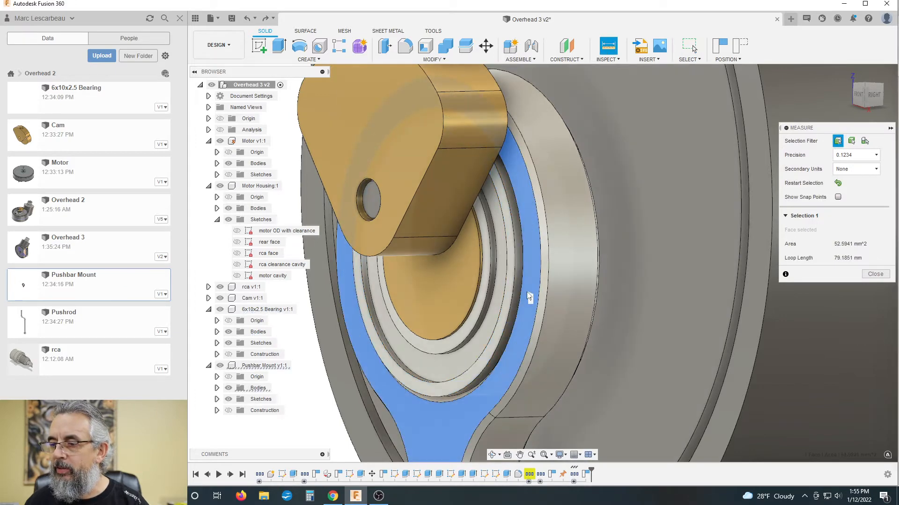
click(511, 295)
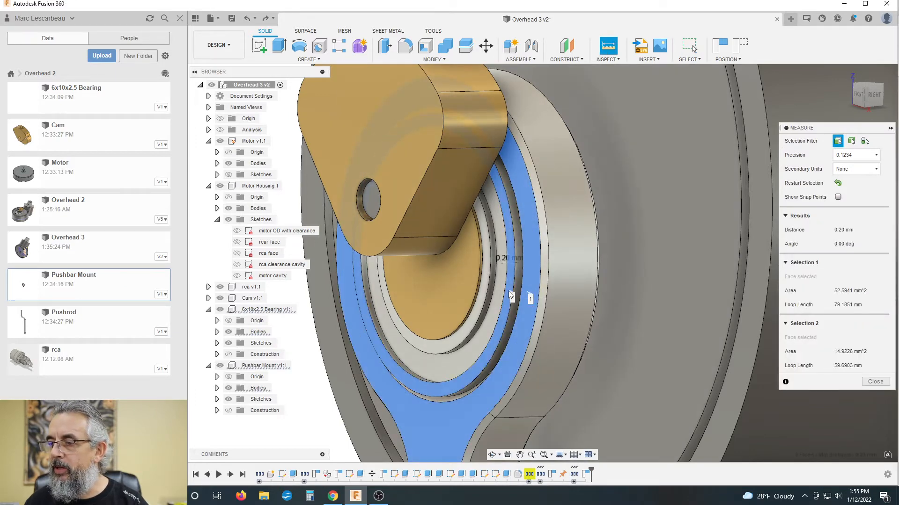
shift+middle_drag(510, 294, 609, 255)
click(874, 382)
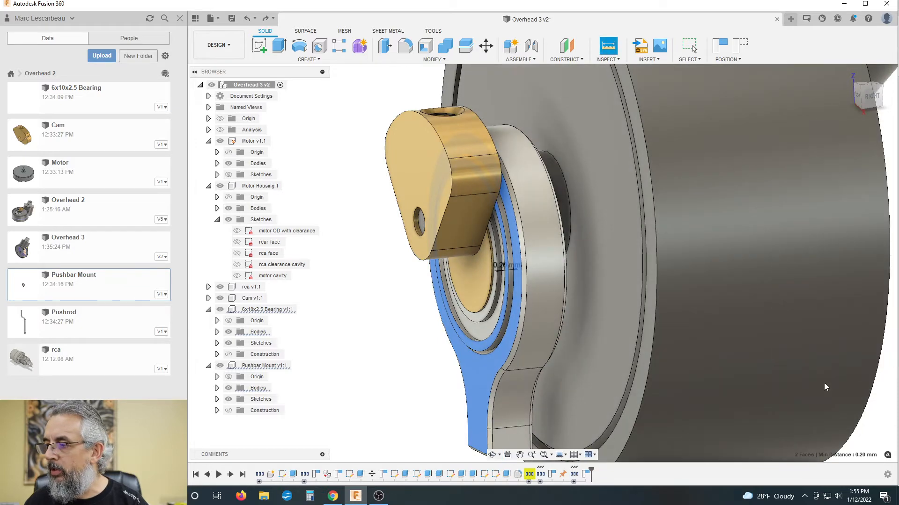
- Move the Pushbar Mount component -0.1 mm along Y, toward the Cam
click(258, 367)
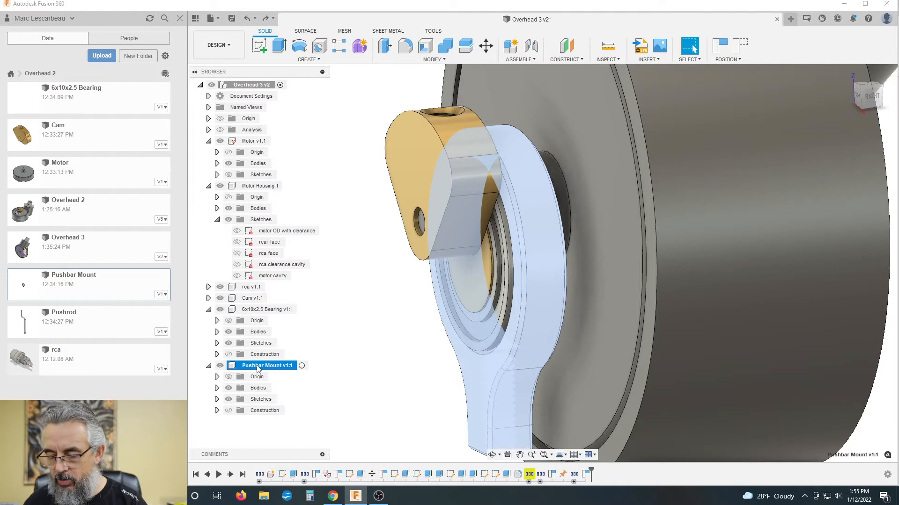
key(m)
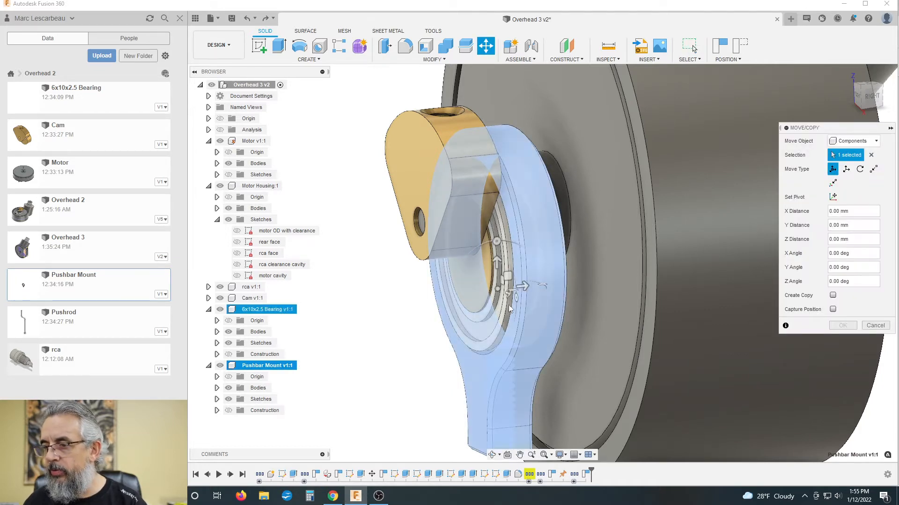
drag(524, 286, 413, 310)
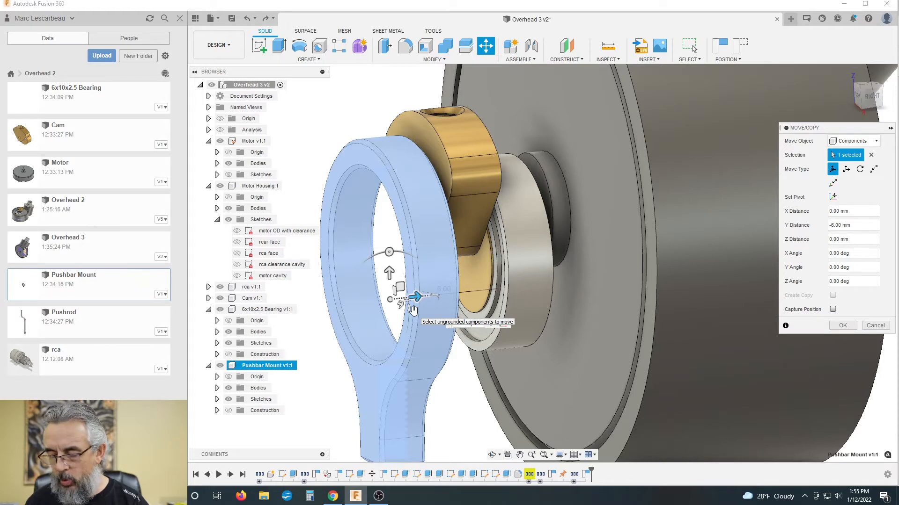
text(-.1)
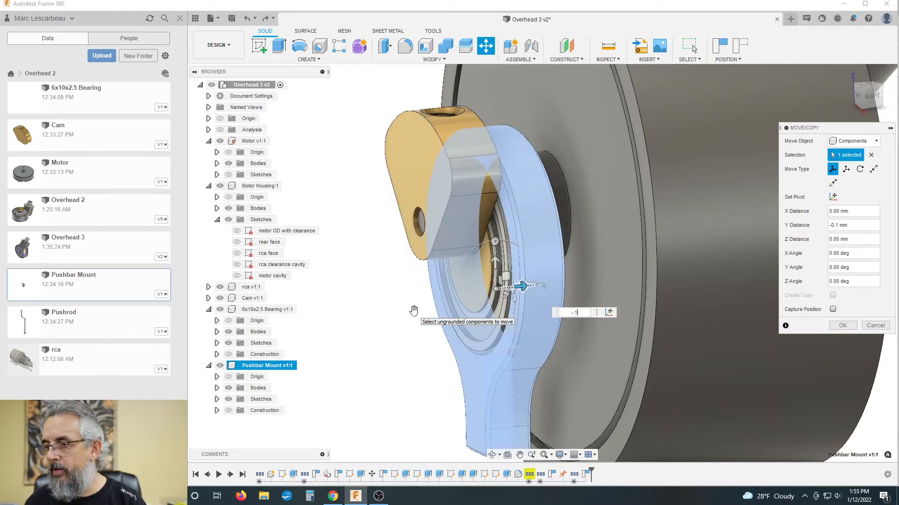
key(Return)
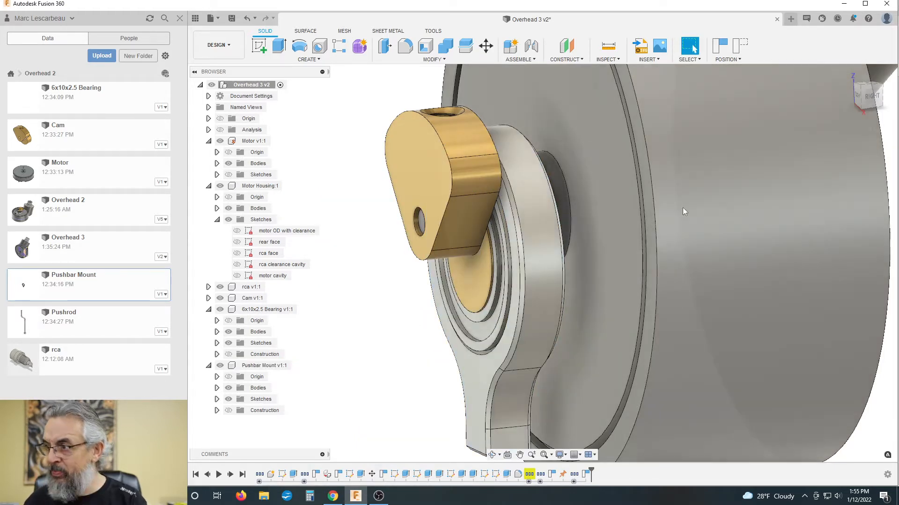
- Recheck the Pushbar Mount's offset from the bearing outer ring's cam-side face and inspect its centering edge-on from the right
click(871, 97)
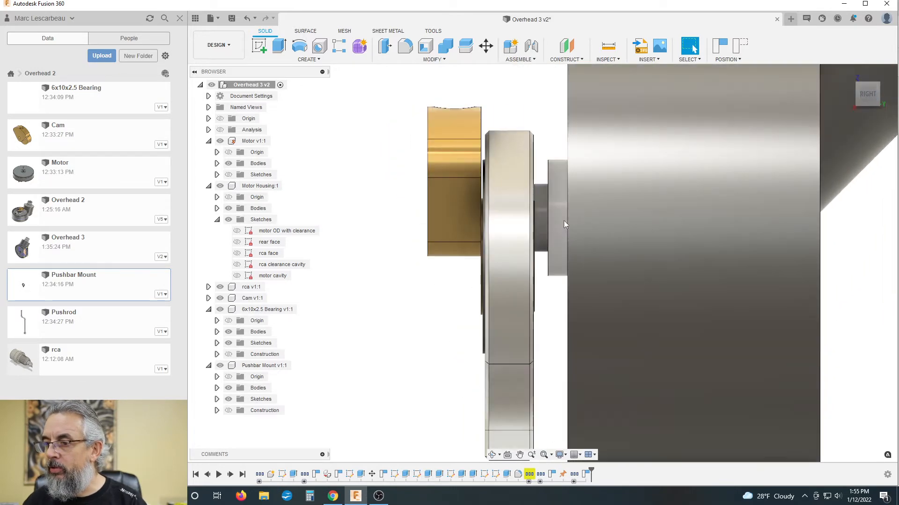
scroll(388, 330, down, 2)
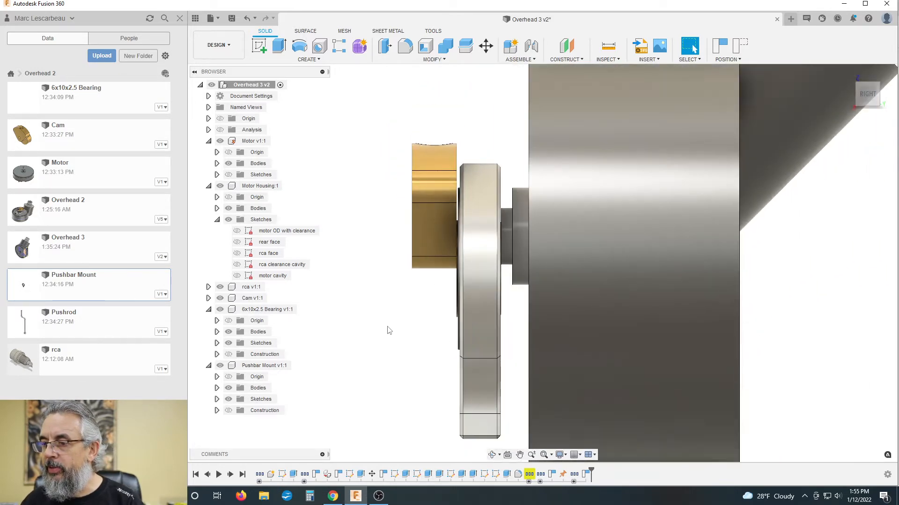
shift+middle_drag(387, 325, 413, 331)
click(610, 43)
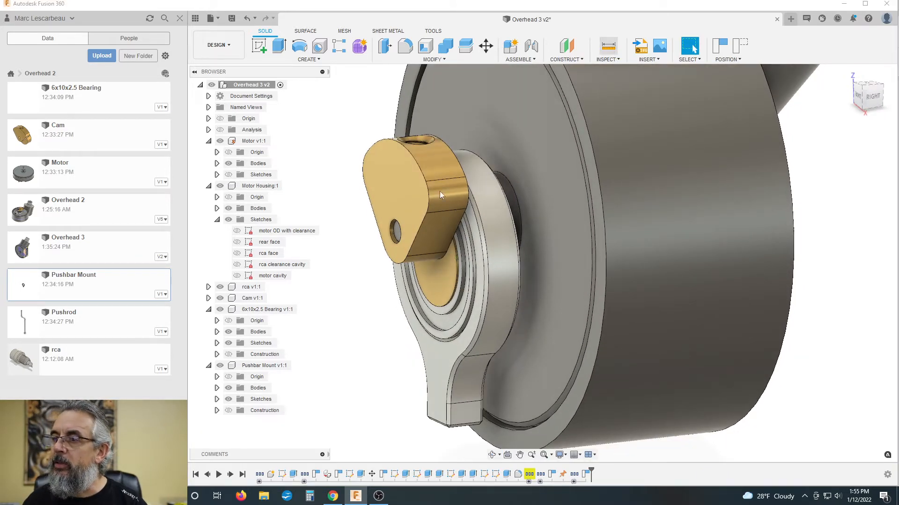
scroll(497, 288, up, 3)
click(495, 286)
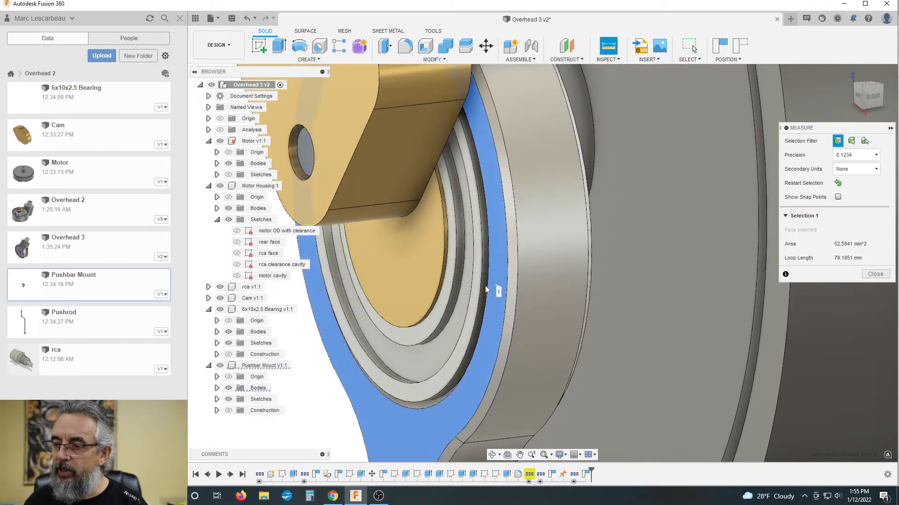
click(476, 289)
scroll(477, 290, down, 1)
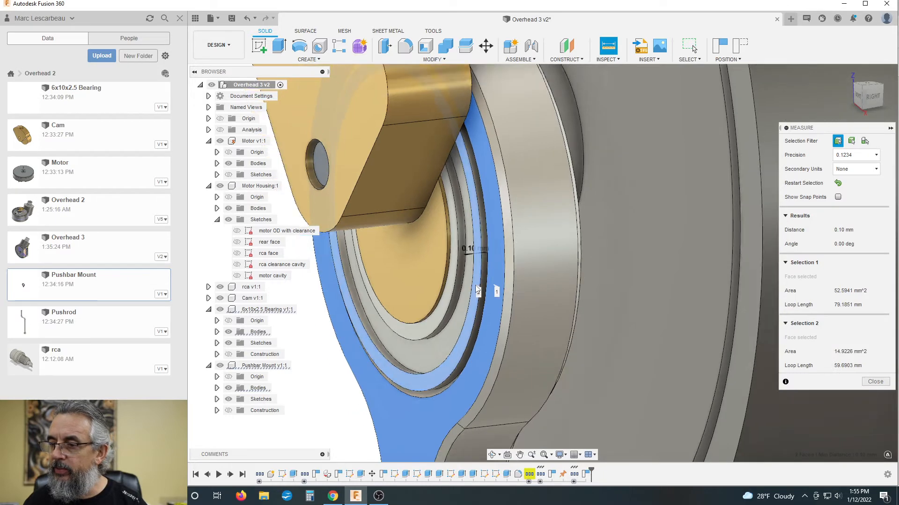
scroll(466, 291, down, 3)
shift+middle_drag(572, 248, 403, 292)
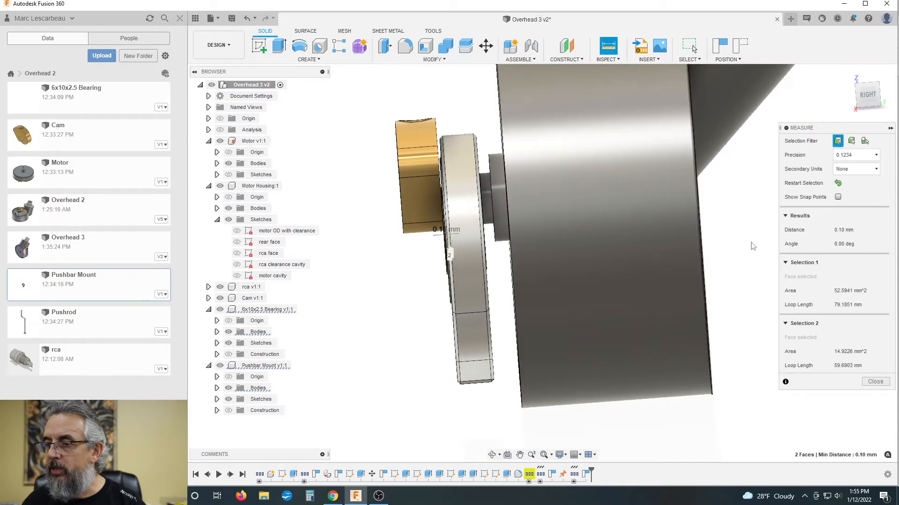
click(866, 98)
scroll(458, 263, up, 5)
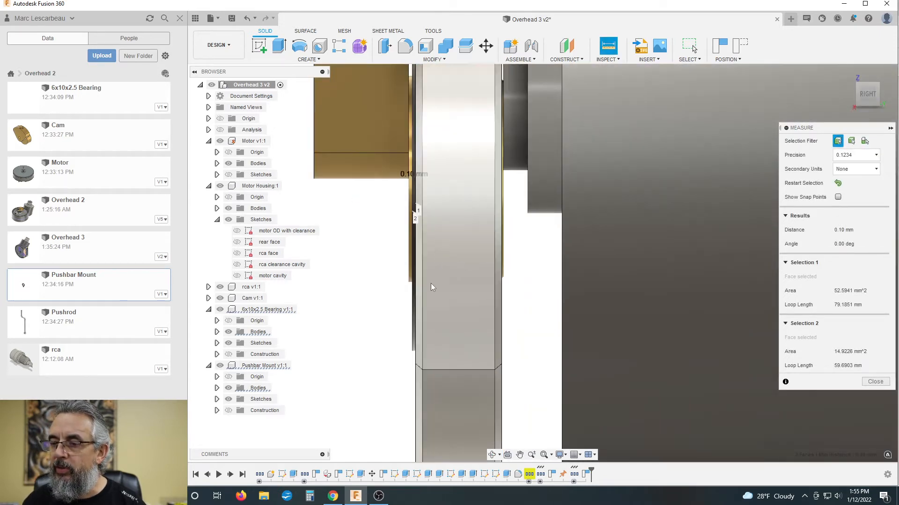
shift+middle_drag(443, 296, 524, 296)
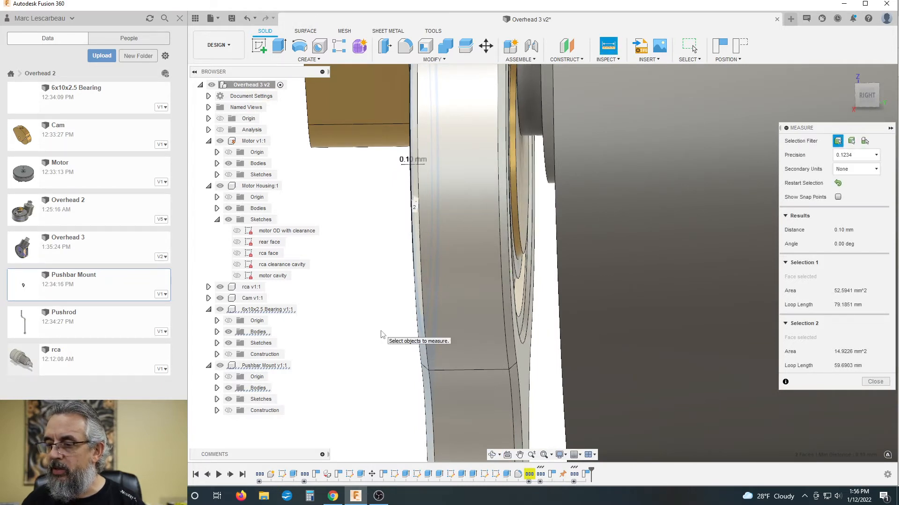
click(875, 381)
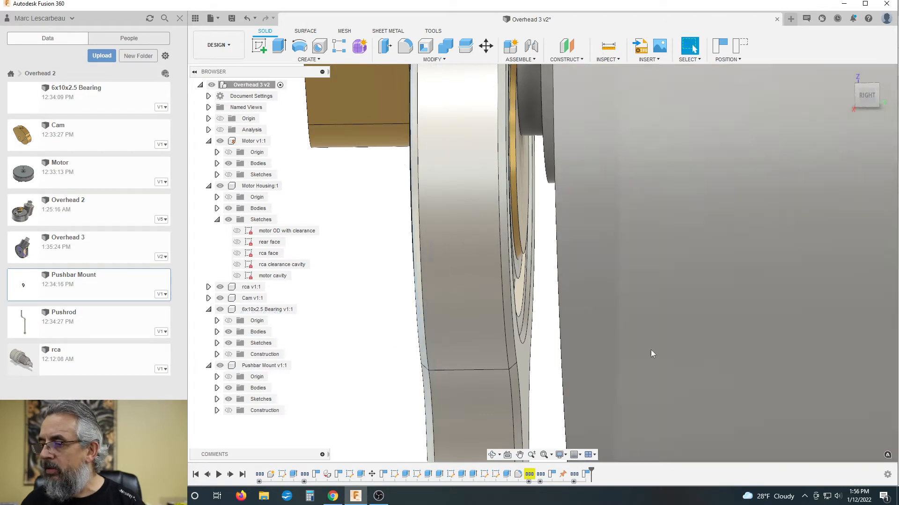
- Pull the Pushbar Mount off the bearing into the open space on the Cam side of the motor
scroll(382, 177, down, 2)
scroll(468, 199, down, 4)
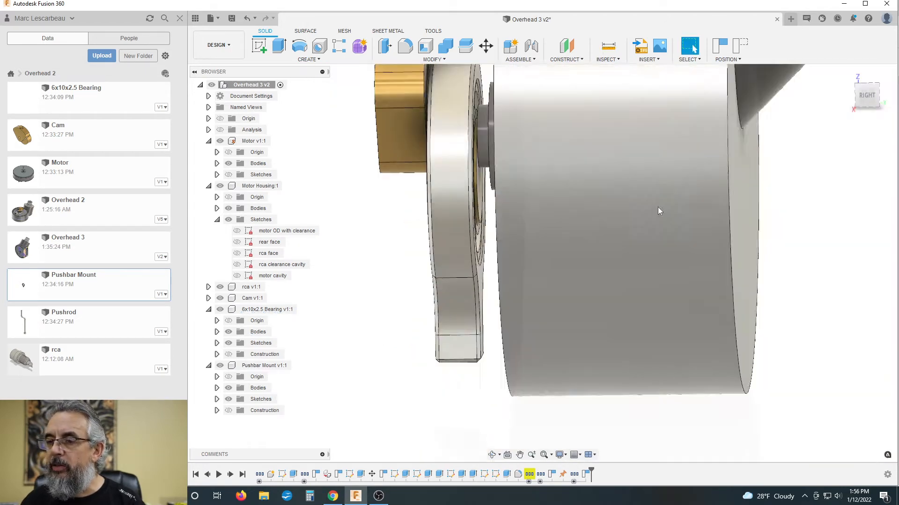
shift+middle_drag(608, 192, 640, 198)
scroll(632, 233, down, 3)
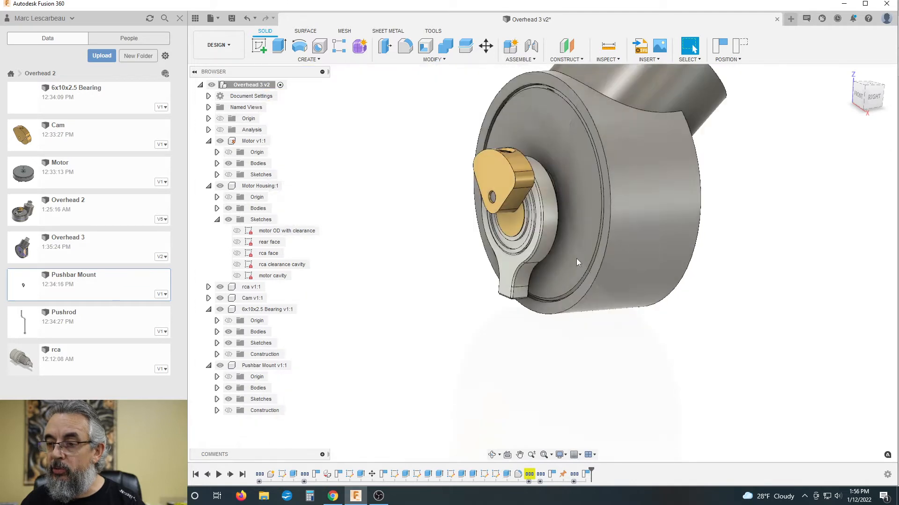
drag(505, 265, 402, 271)
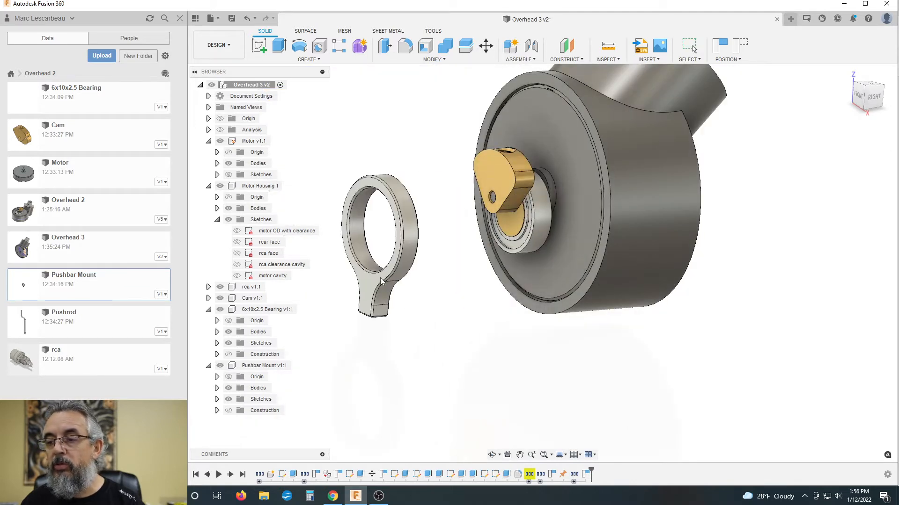
mouse_move(804, 233)
shift+middle_down()
mouse_move(786, 223)
mouse_move(801, 220)
shift+middle_up()
scroll(684, 189, down, 1)
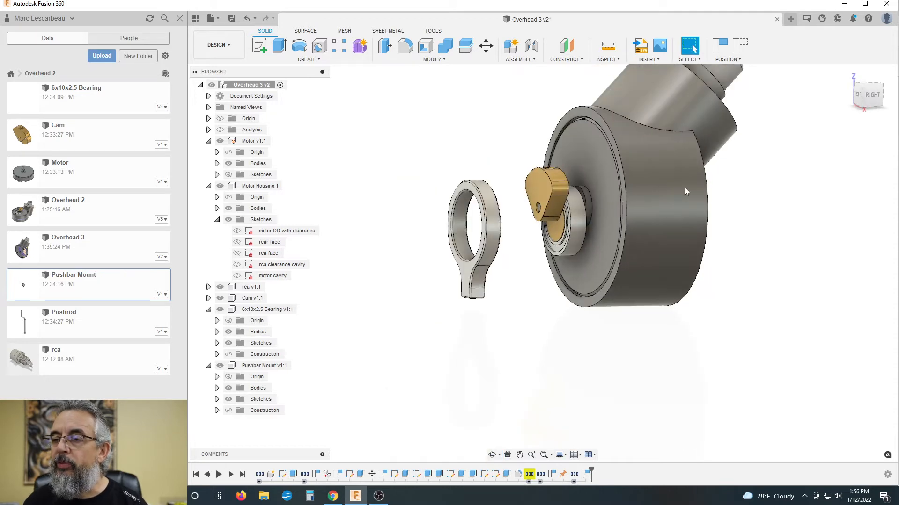
scroll(600, 128, up, 3)
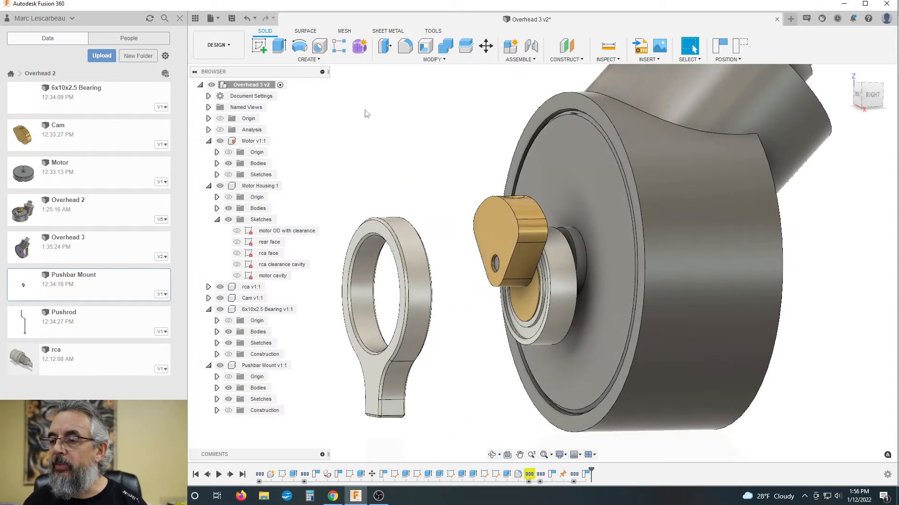
- Align the center of the Pushbar Mount's cam-side bore edge to the center of the bearing's cam-side outer ring edge
click(431, 60)
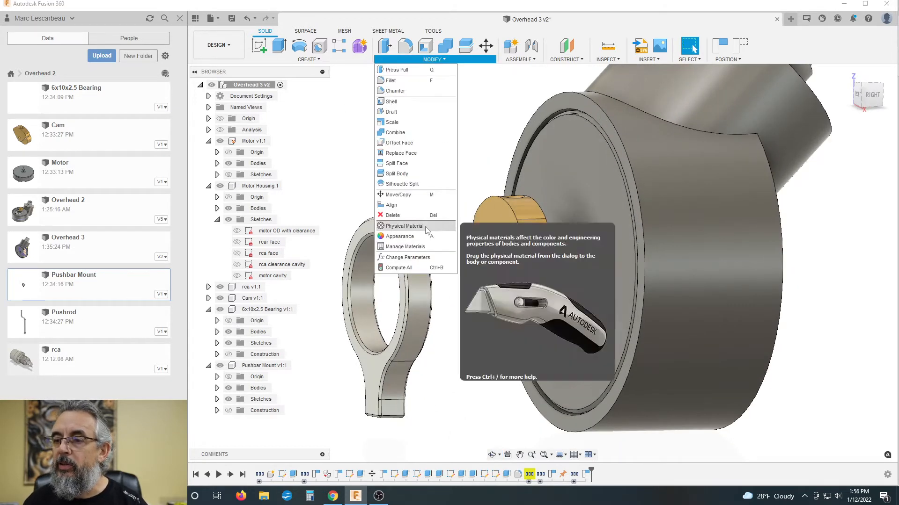
click(391, 205)
scroll(493, 167, up, 3)
scroll(493, 168, down, 4)
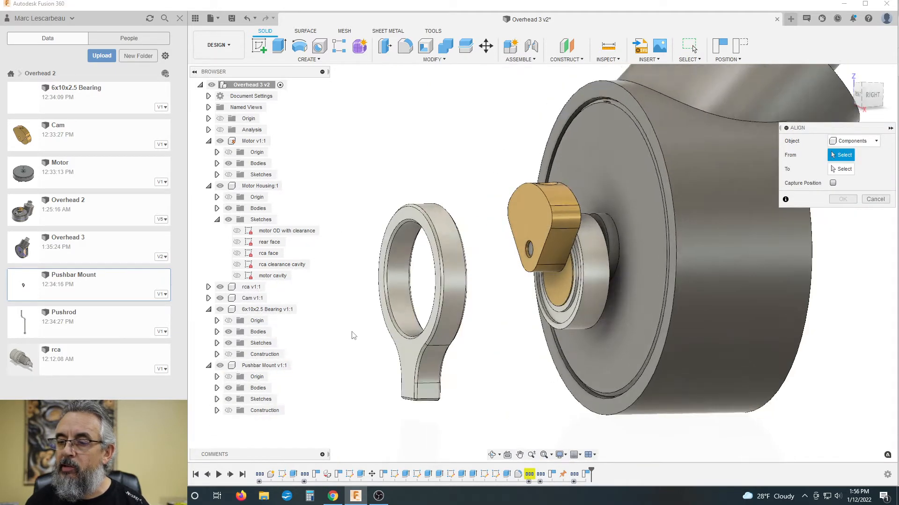
scroll(484, 285, up, 5)
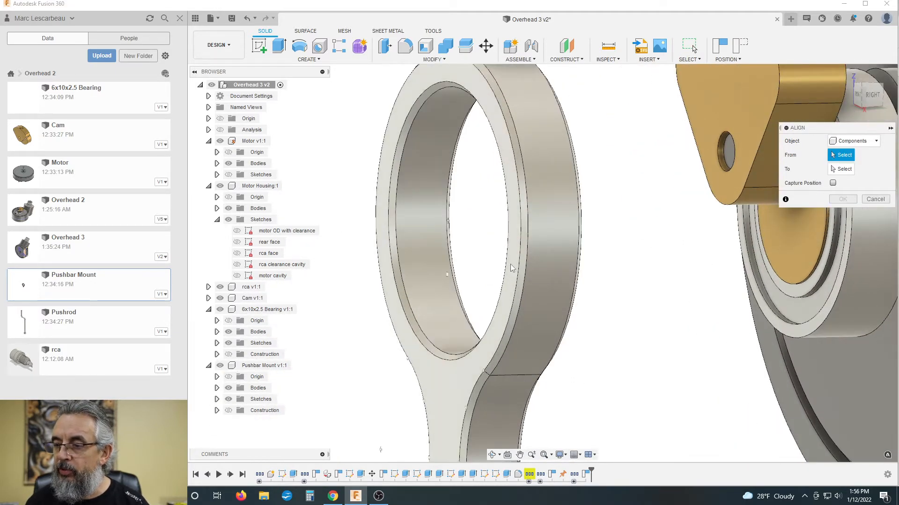
click(448, 222)
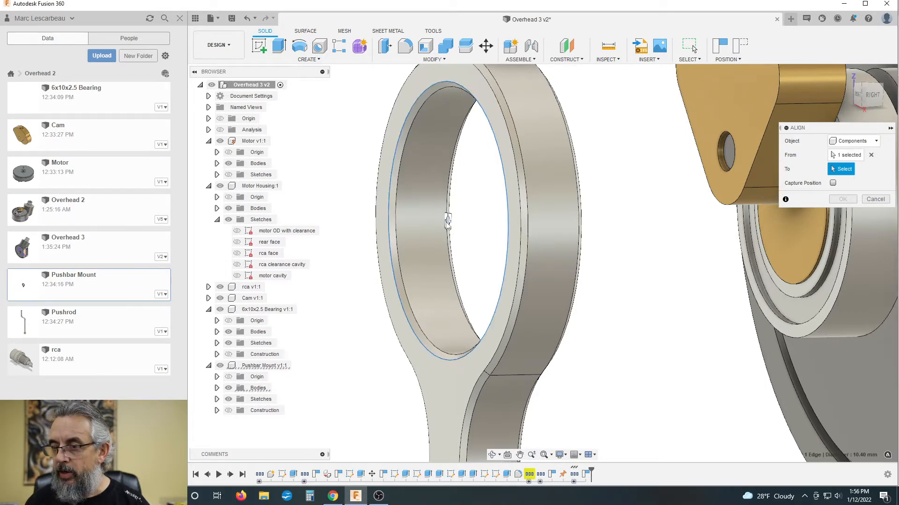
scroll(523, 226, down, 3)
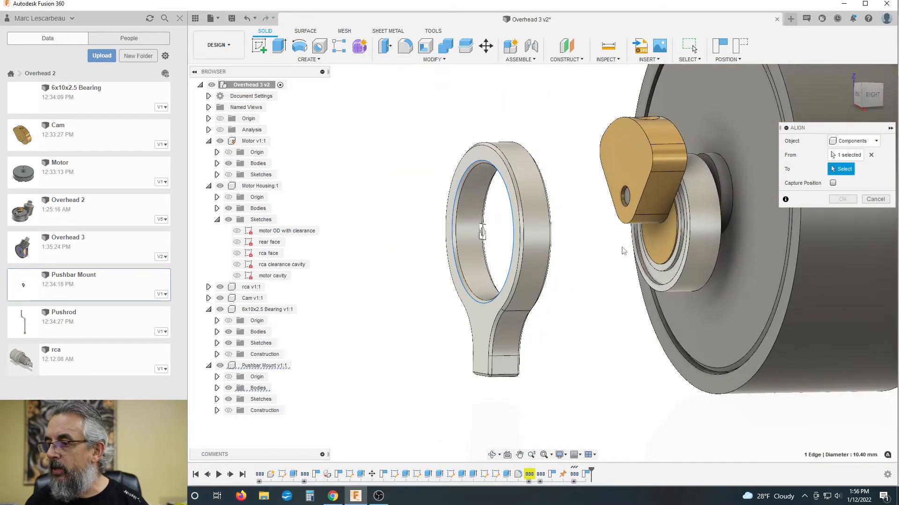
scroll(706, 262, up, 3)
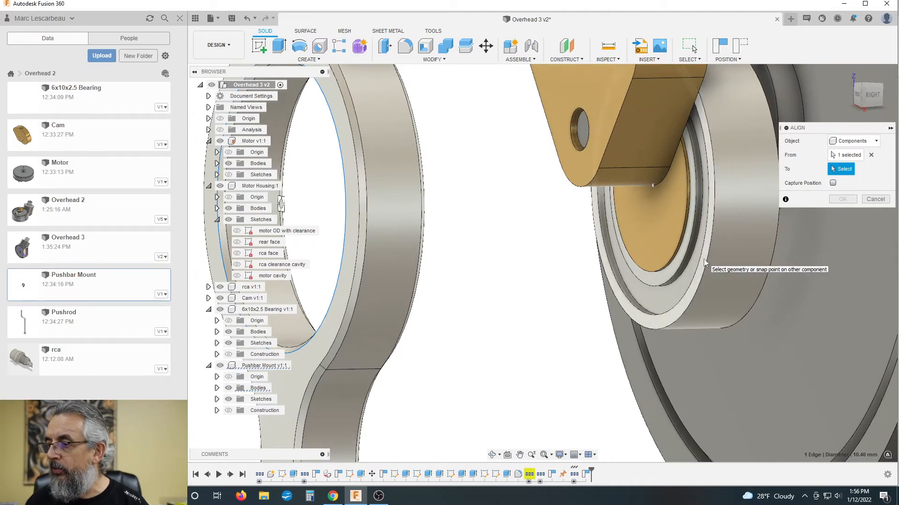
click(652, 186)
click(842, 230)
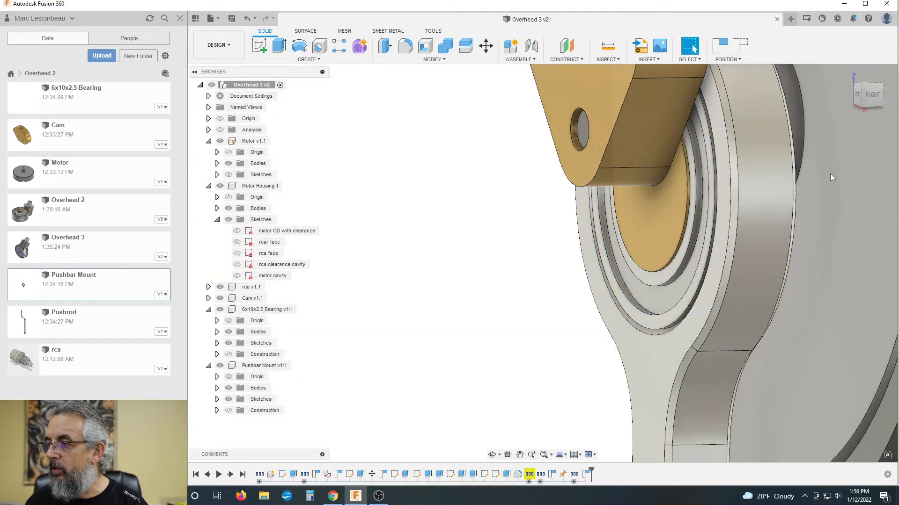
click(855, 104)
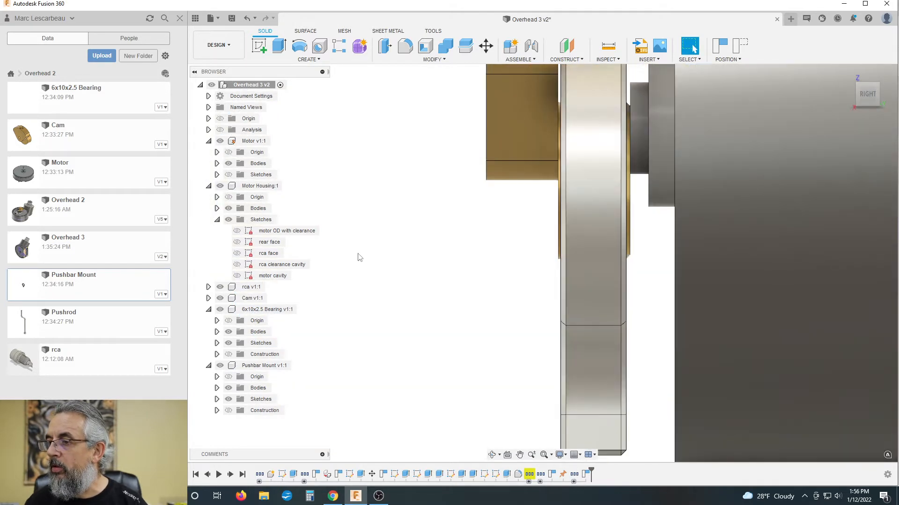
- Inspect the Pushbar Mount's fit over the bearing edge-on between the Cam and motor, and look over the whole assembly
scroll(655, 182, up, 5)
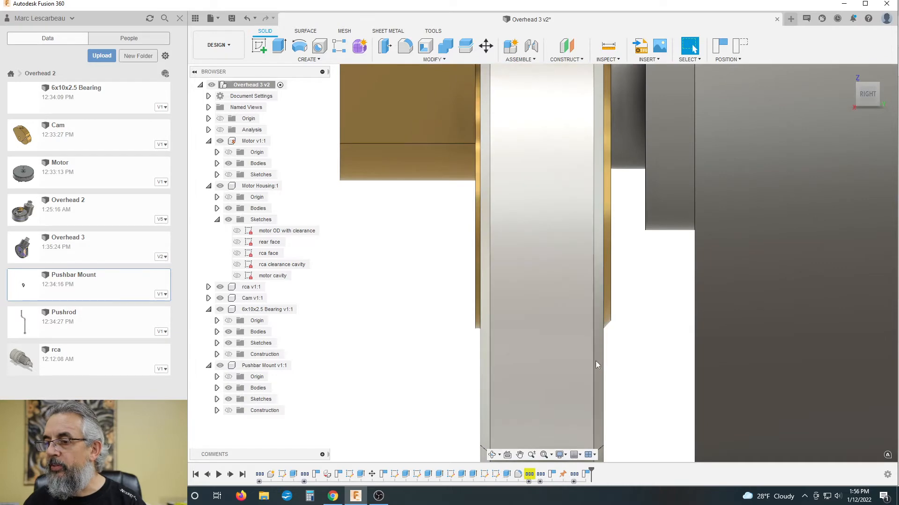
shift+middle_drag(643, 307, 523, 375)
scroll(523, 377, down, 3)
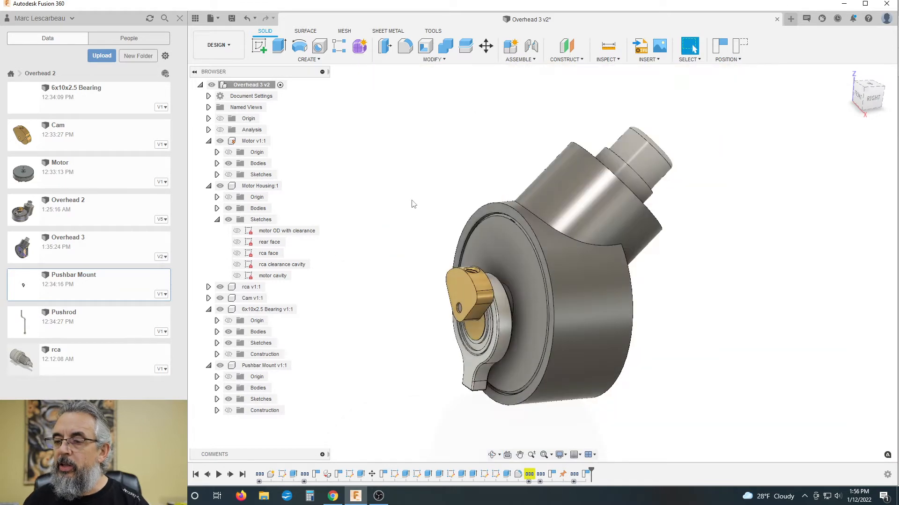
scroll(412, 203, down, 1)
mouse_move(608, 296)
shift+middle_down()
mouse_move(608, 276)
mouse_move(595, 290)
mouse_move(608, 287)
shift+middle_up()
scroll(618, 295, down, 1)
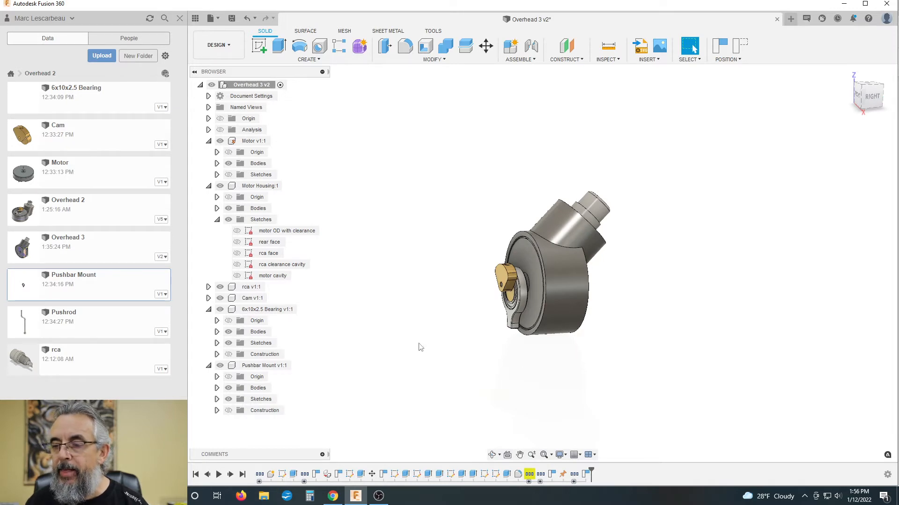
shift+middle_drag(409, 338, 402, 308)
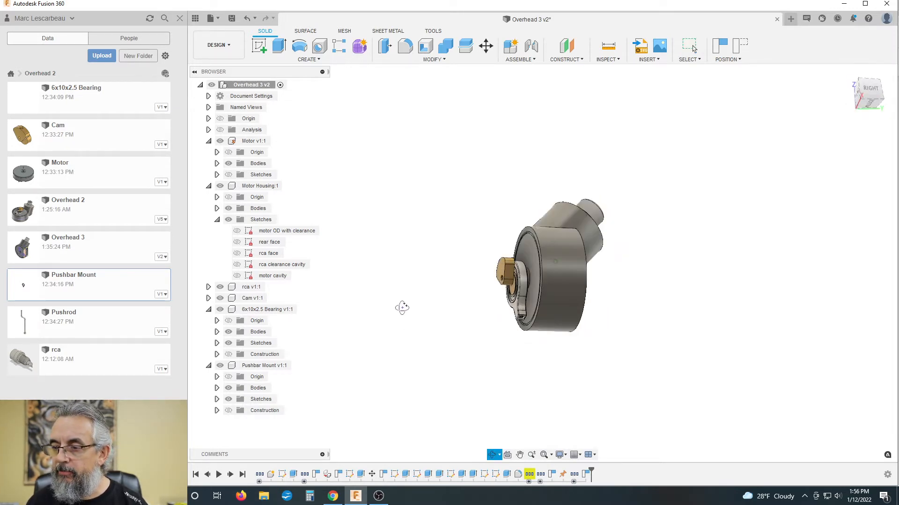
- Insert the Pushrod component into the assembly at its default position, below the motor housing
right_click(70, 319)
click(99, 330)
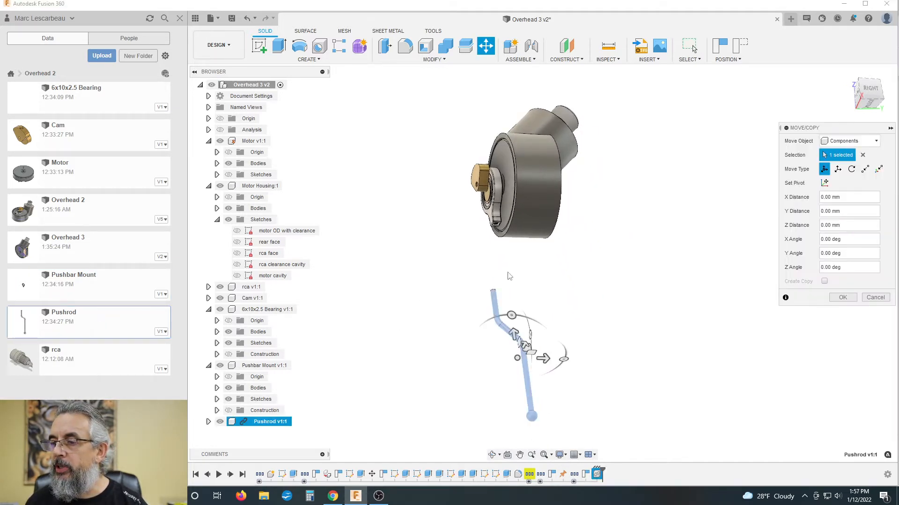
shift+middle_drag(582, 347, 546, 331)
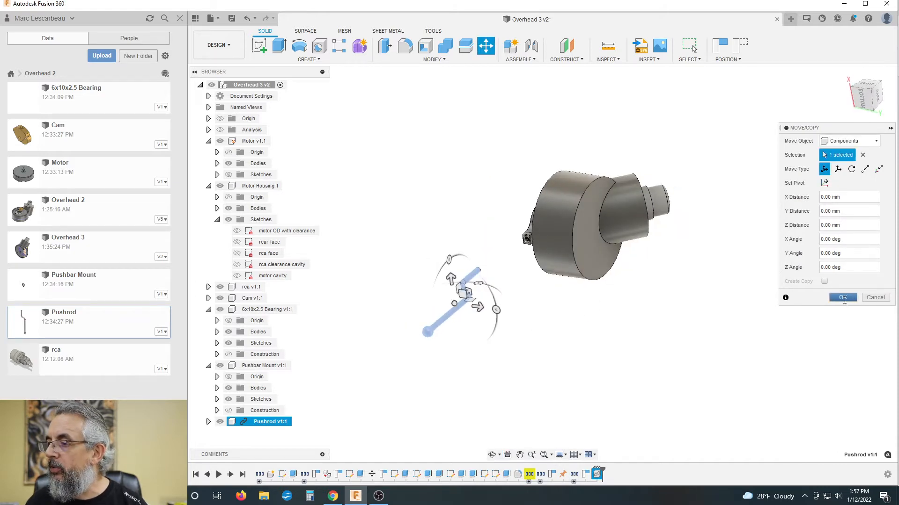
click(843, 298)
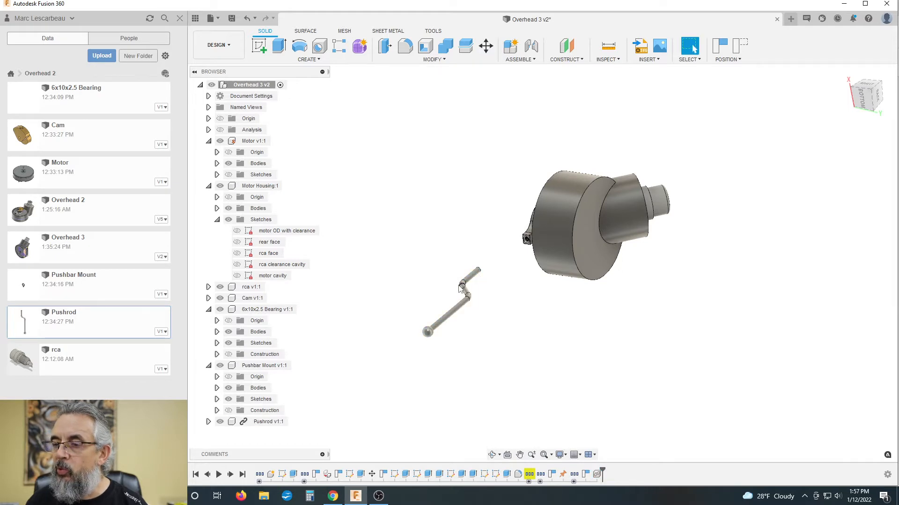
- Try to break the Pushrod component's link to its source design and undo the attempt
scroll(507, 264, up, 3)
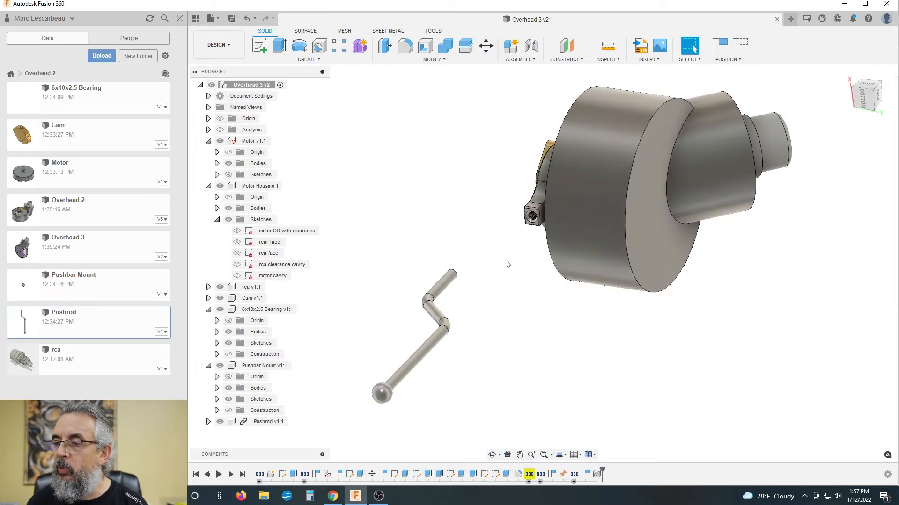
click(432, 60)
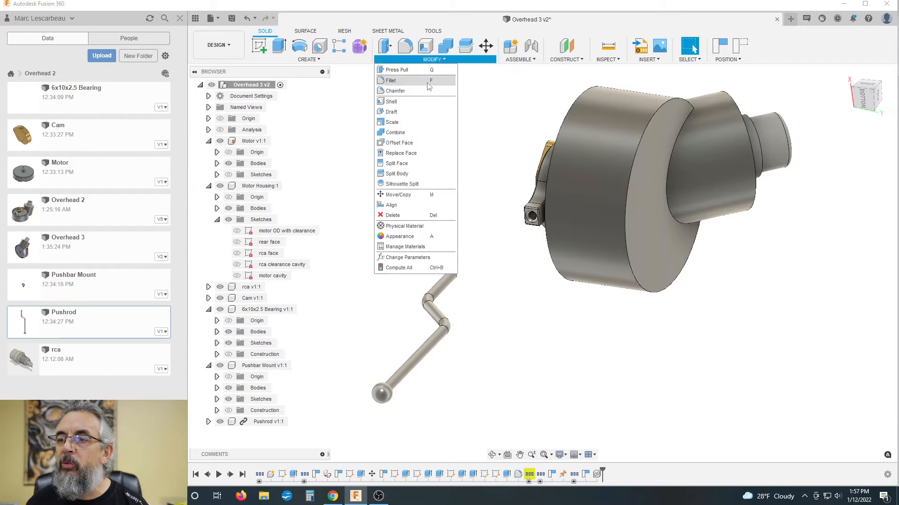
click(524, 332)
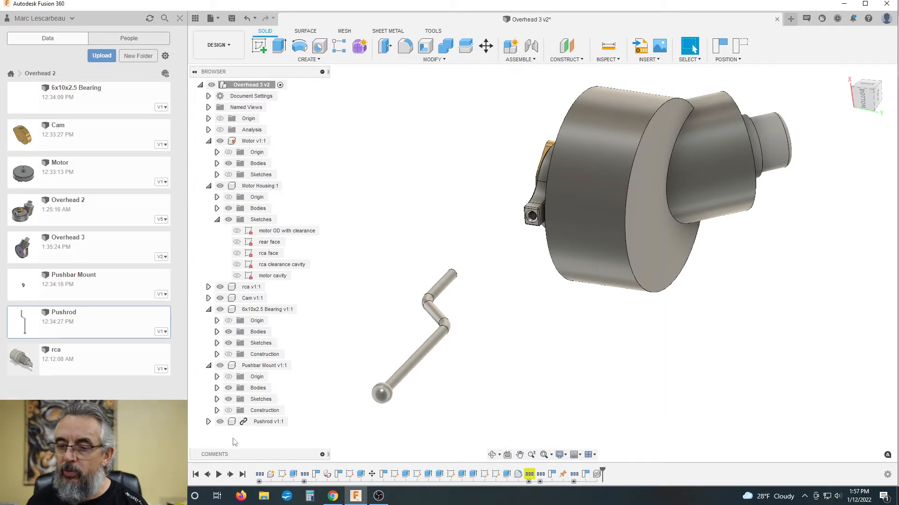
right_click(252, 424)
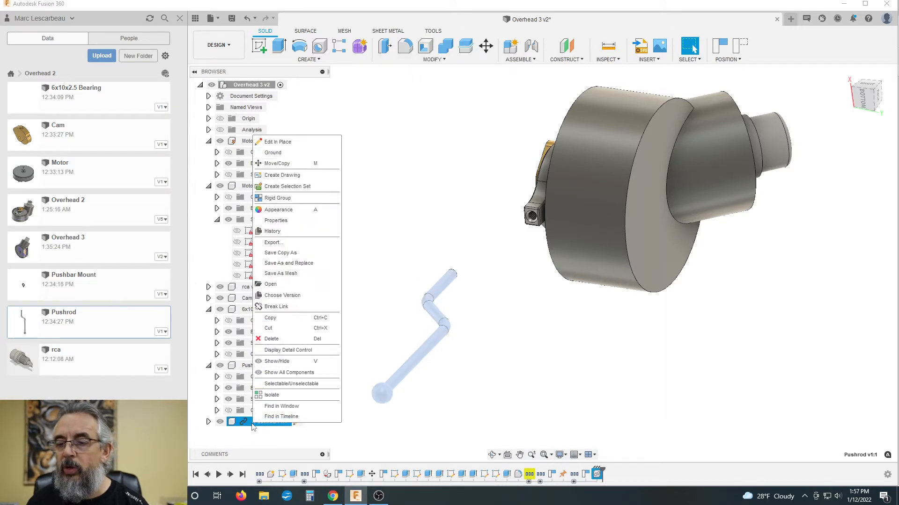
click(269, 306)
key(Return)
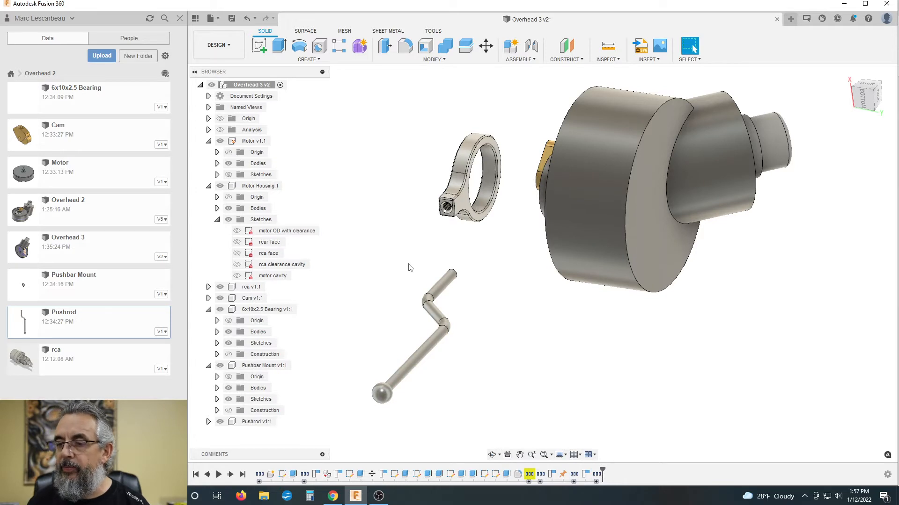
key(ctrl+z)
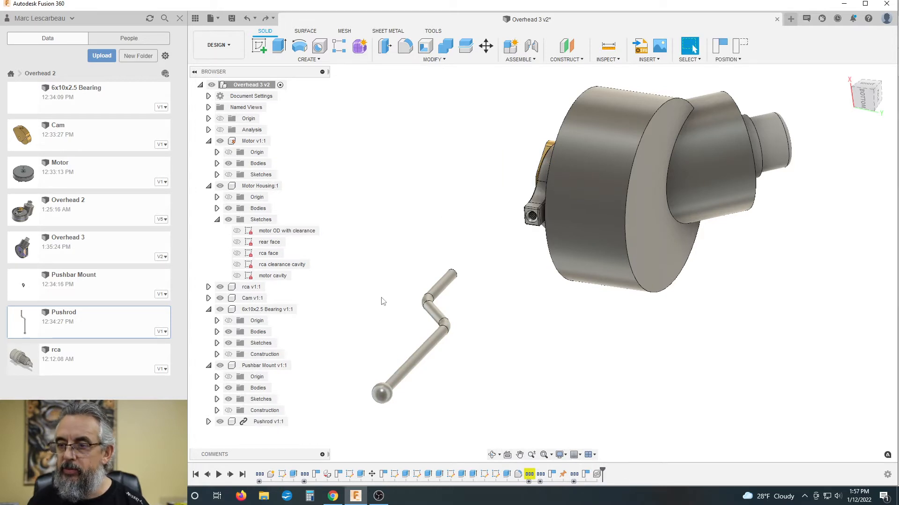
- Break the Pushrod component's link to its source design, capturing the moved component positions
click(253, 421)
right_click(252, 422)
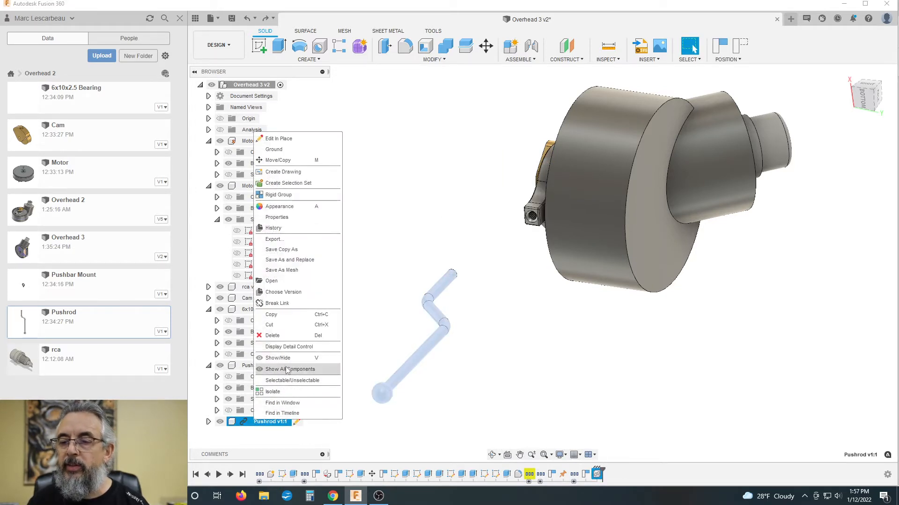
click(290, 304)
click(528, 262)
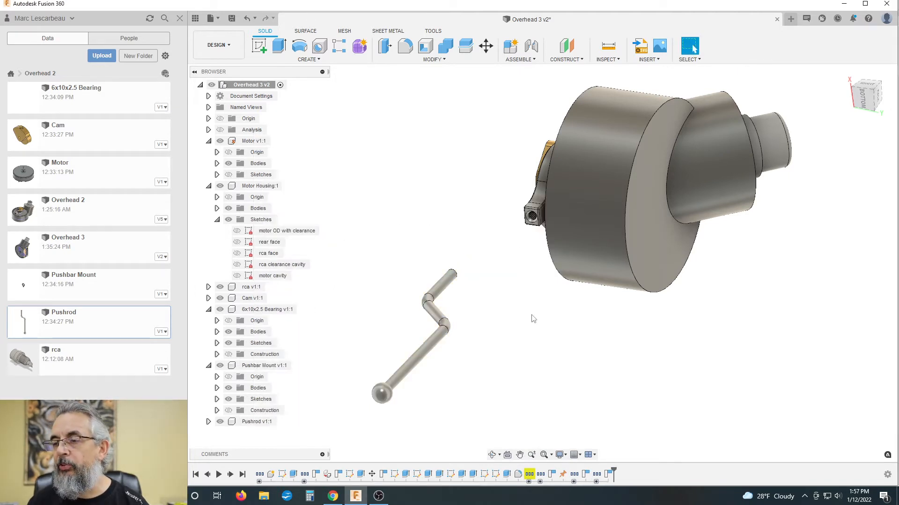
- Align the Pushrod's short-end circular edge to the center of the inner end edge of the Pushbar Mount's threaded hole
scroll(546, 309, down, 2)
scroll(487, 276, up, 4)
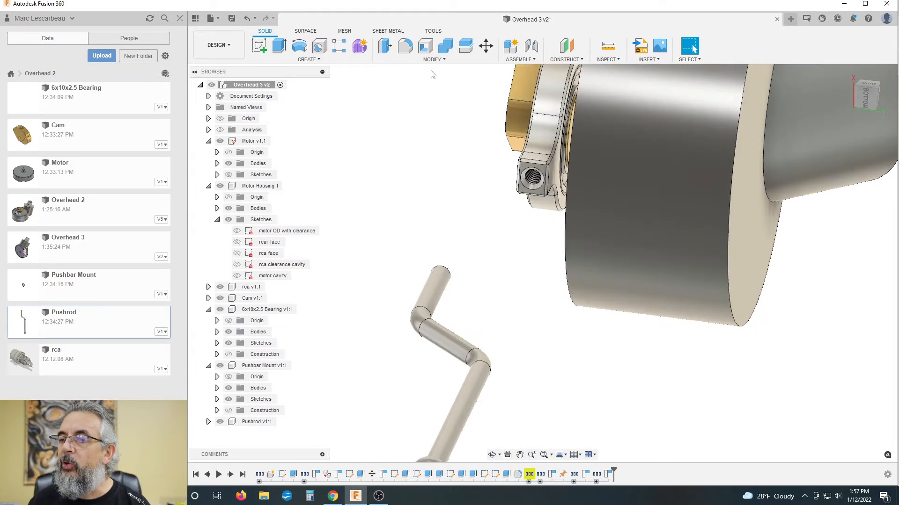
click(427, 60)
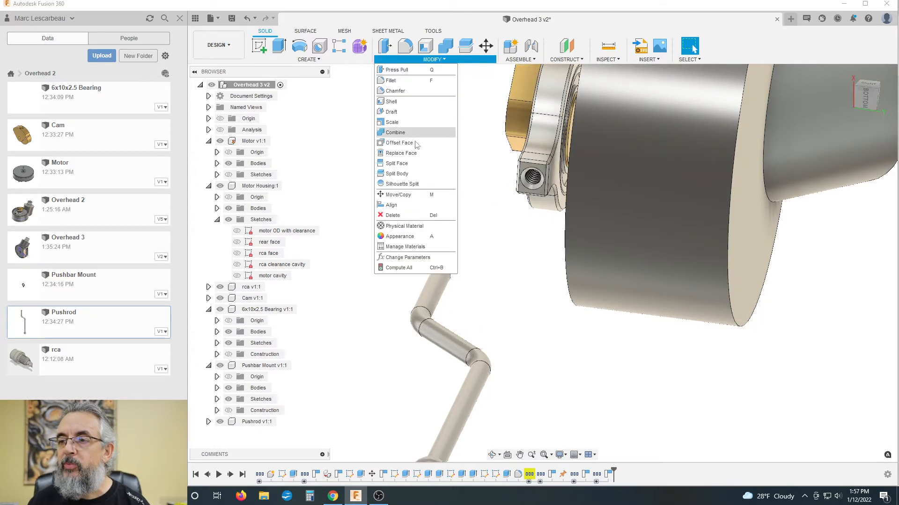
click(400, 202)
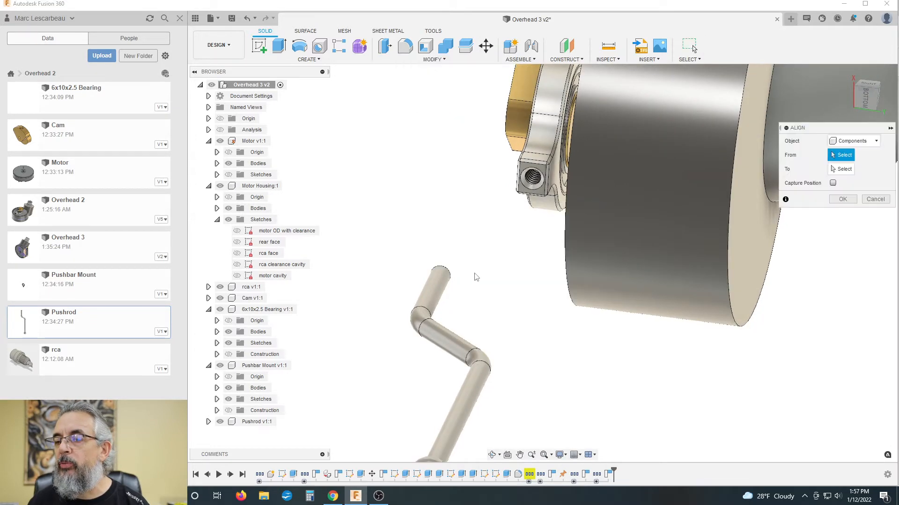
click(440, 276)
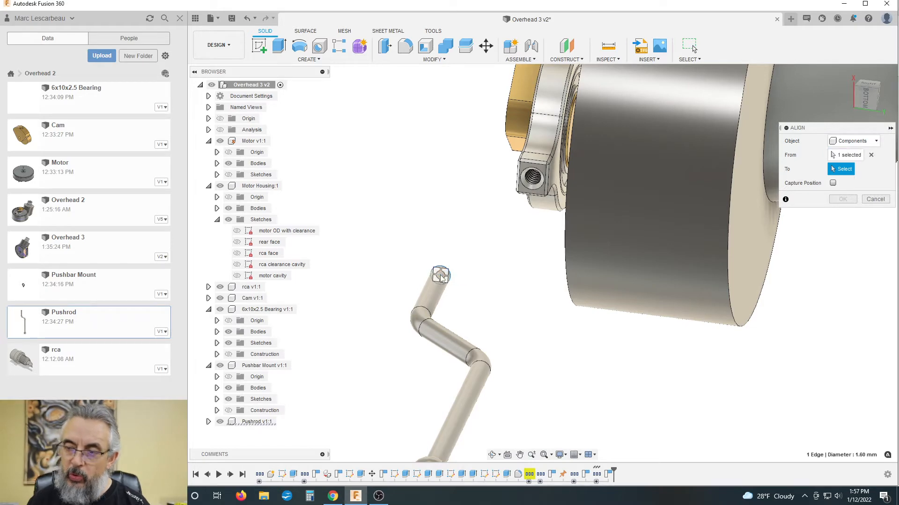
mouse_move(495, 305)
shift+middle_down()
mouse_move(507, 303)
mouse_move(494, 291)
mouse_move(503, 292)
shift+middle_up()
scroll(450, 284, up, 8)
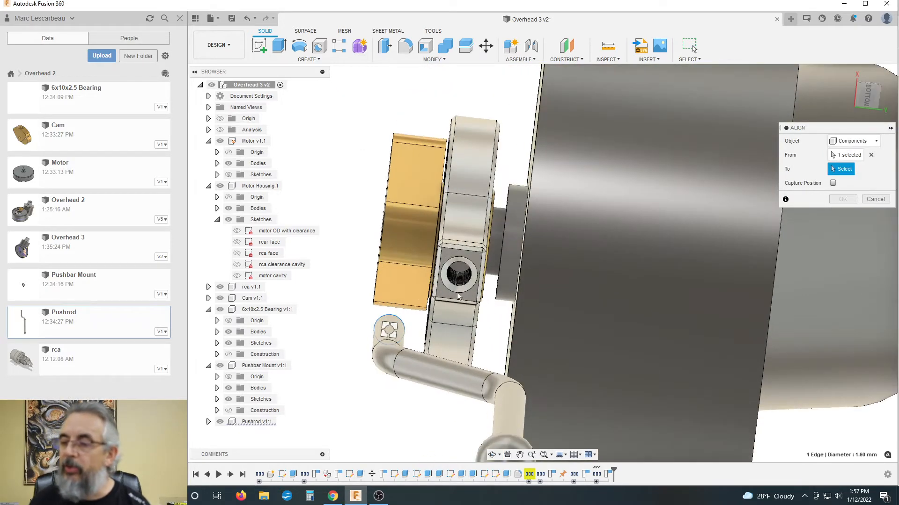
scroll(466, 265, up, 3)
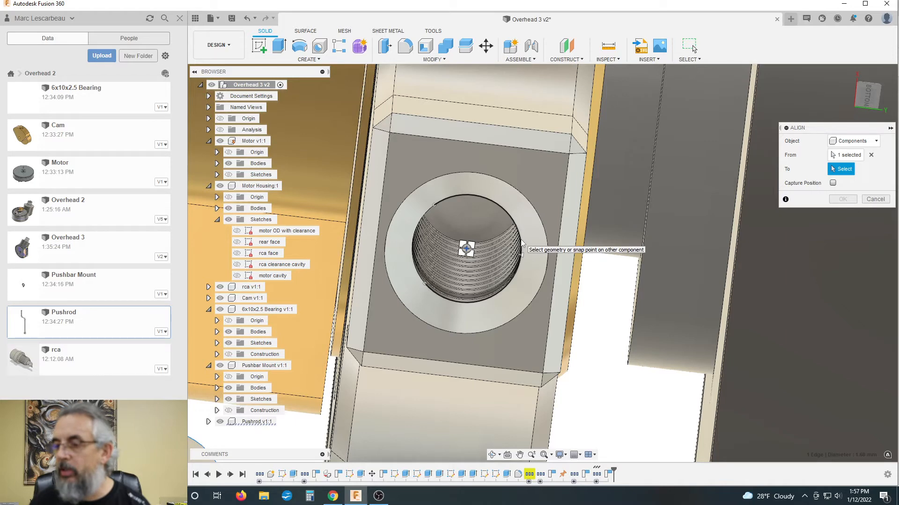
click(487, 234)
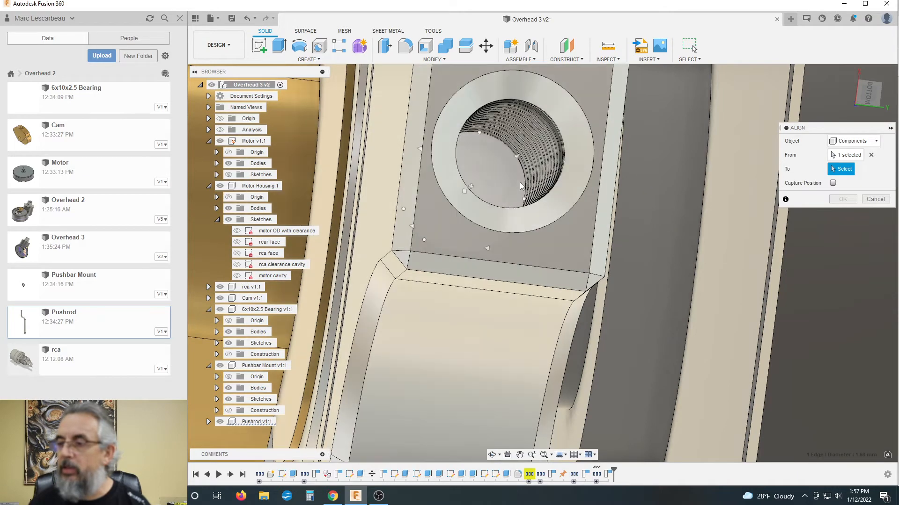
scroll(513, 188, up, 3)
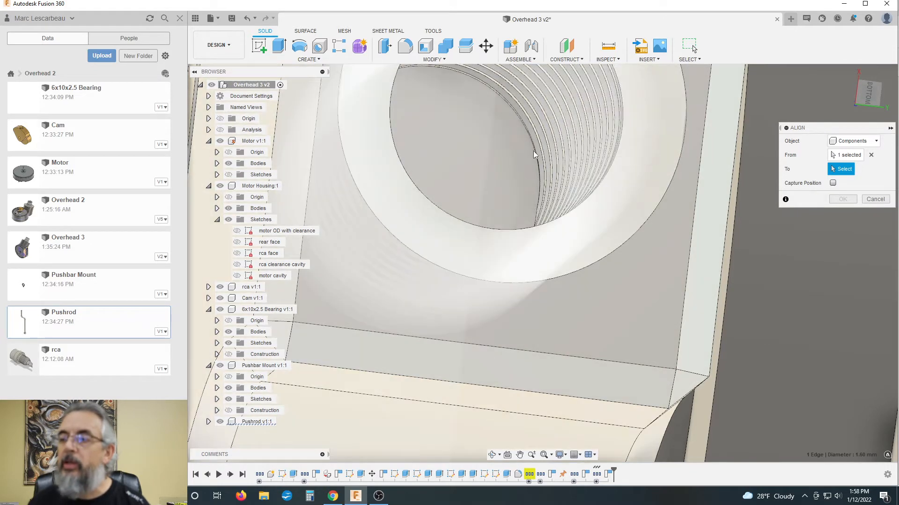
scroll(532, 159, up, 4)
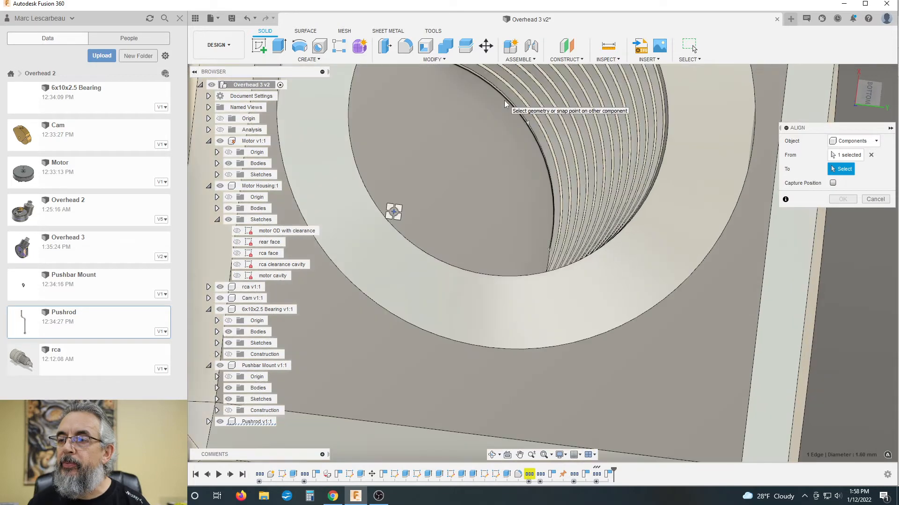
click(395, 212)
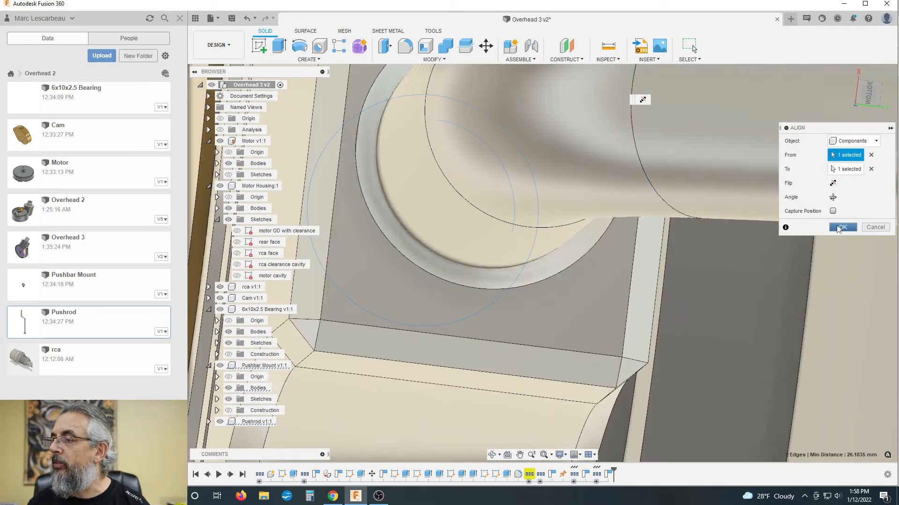
click(841, 227)
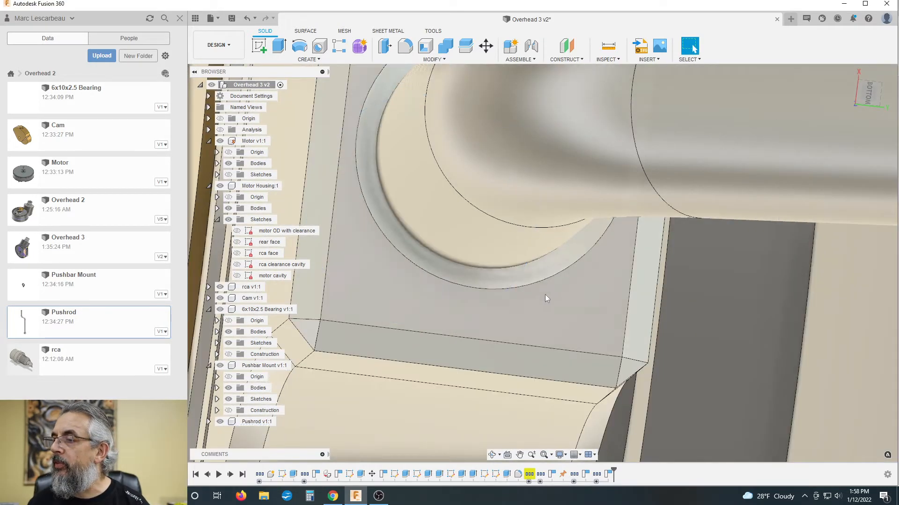
- Inspect the Pushrod's seating in the Pushbar Mount and the position of its bend relative to the motor housing
scroll(525, 263, down, 6)
scroll(467, 229, down, 2)
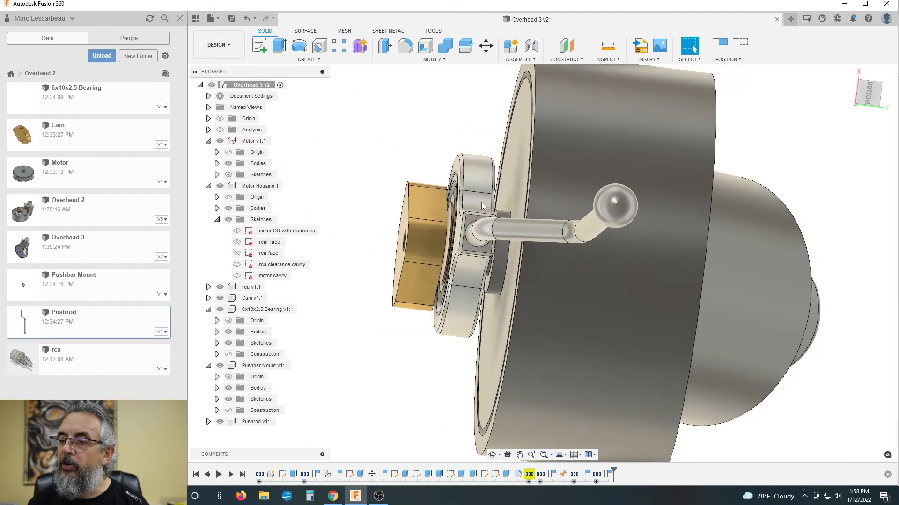
scroll(478, 191, down, 3)
shift+middle_drag(457, 169, 451, 233)
shift+middle_drag(445, 266, 443, 238)
scroll(390, 227, down, 3)
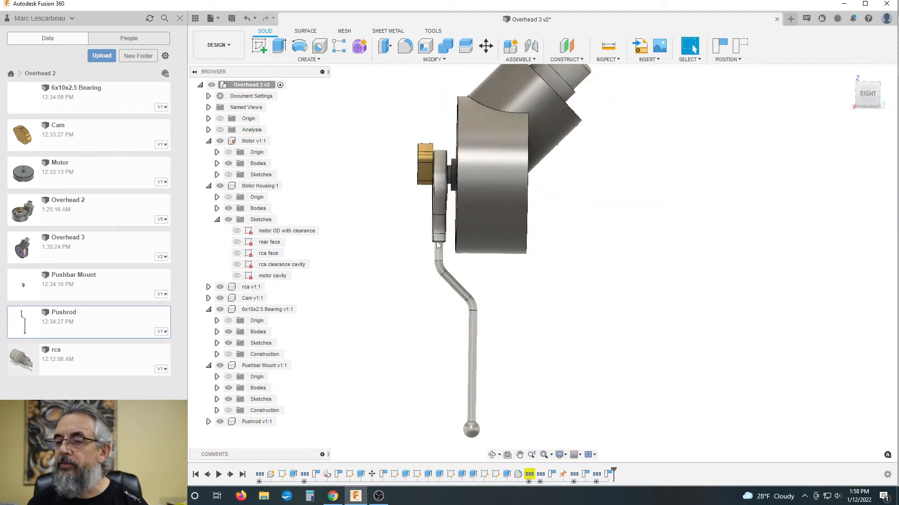
scroll(440, 243, up, 4)
shift+middle_drag(377, 196, 400, 199)
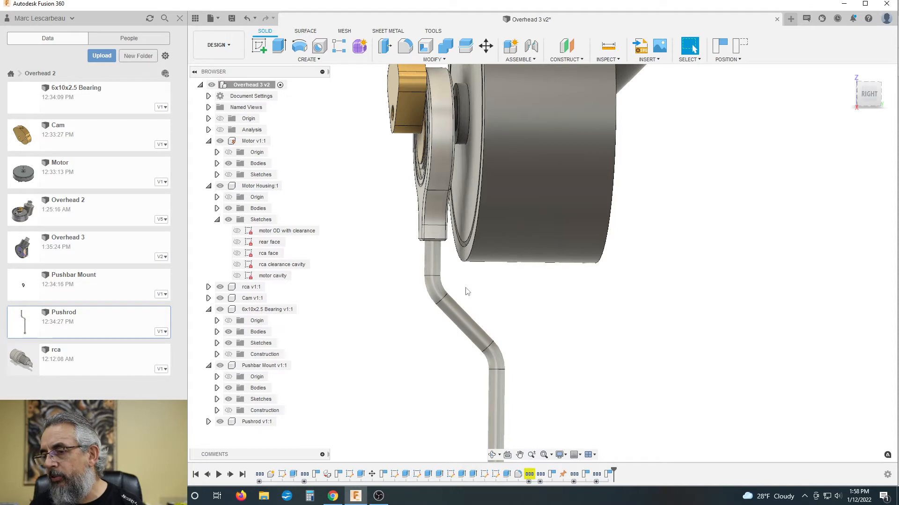
shift+middle_drag(483, 303, 529, 301)
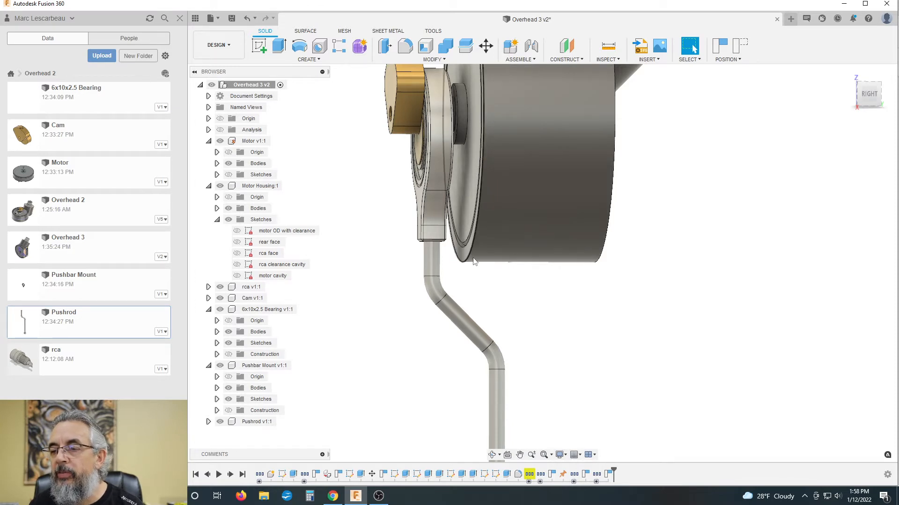
shift+middle_drag(487, 275, 484, 275)
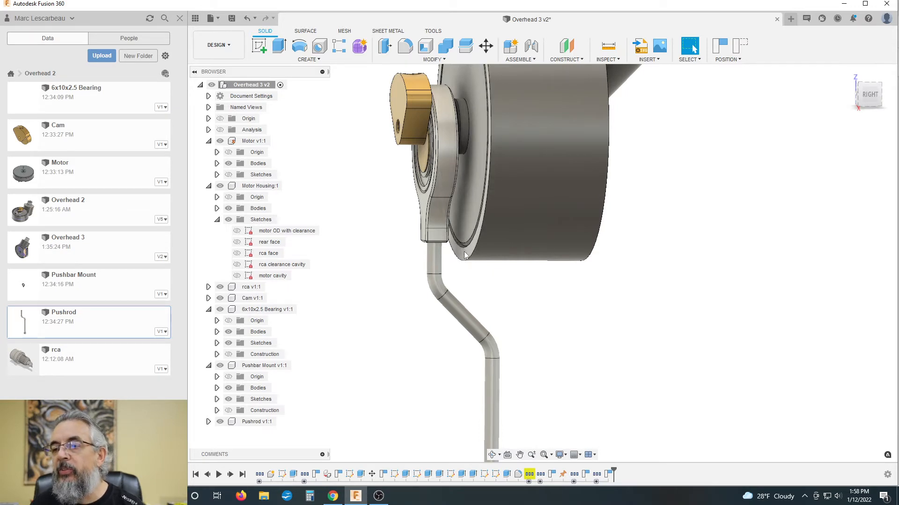
shift+middle_drag(481, 276, 478, 276)
scroll(348, 244, down, 2)
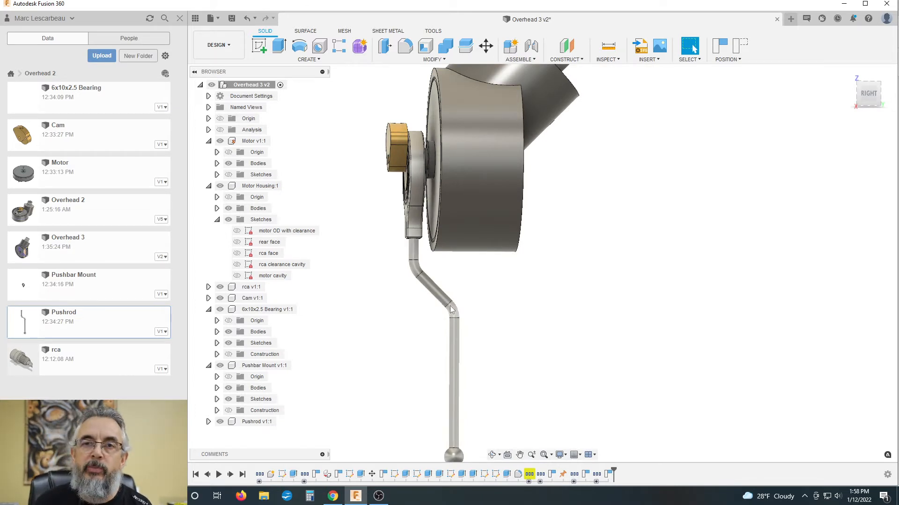
scroll(499, 285, down, 1)
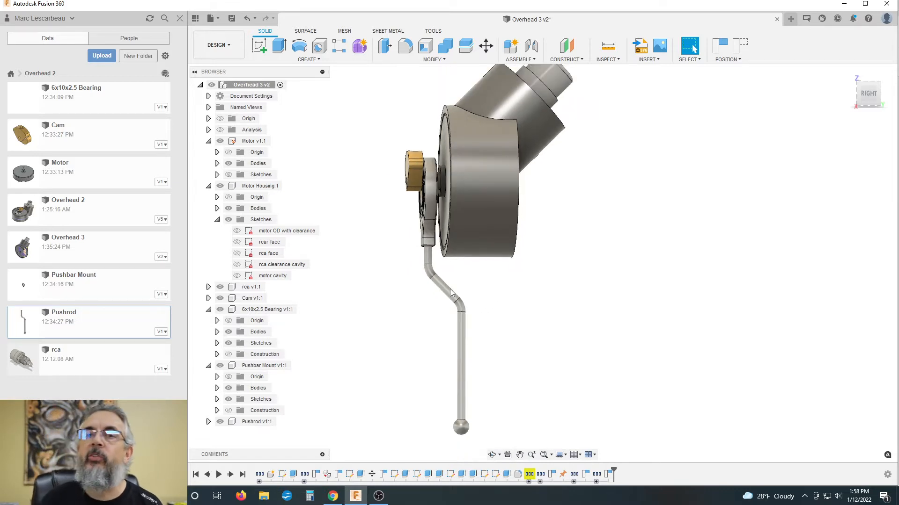
scroll(599, 265, down, 1)
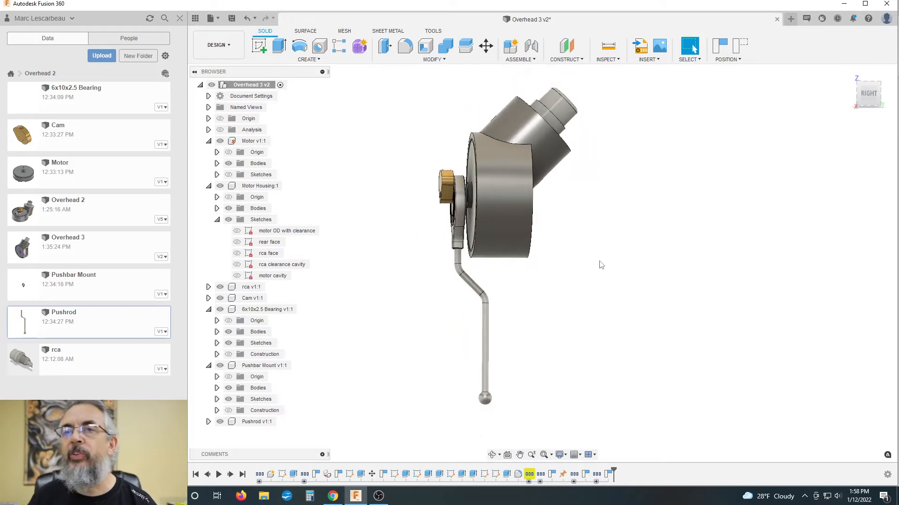
scroll(411, 228, down, 1)
shift+middle_drag(412, 228, 454, 235)
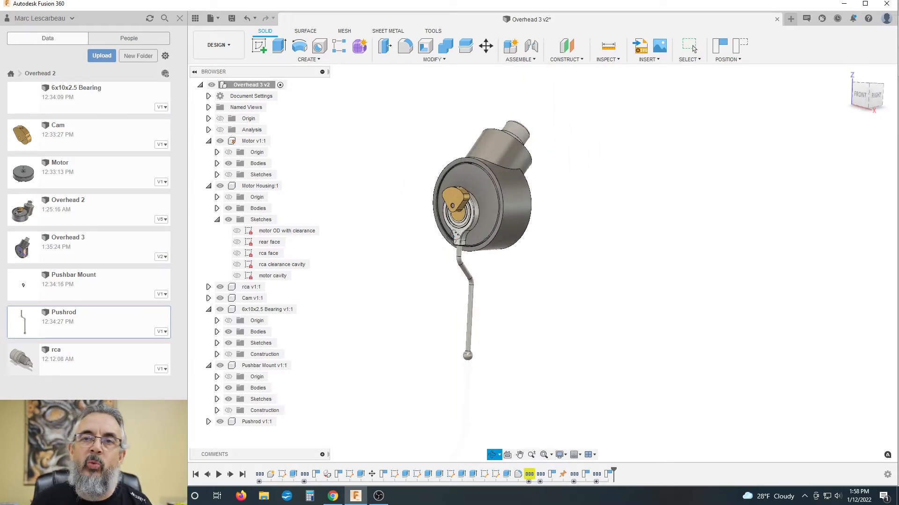
- Examine the assembled Cam, Pushbar Mount and Pushrod from the side and front, including the Pushrod's bend beneath the motor housing
click(690, 46)
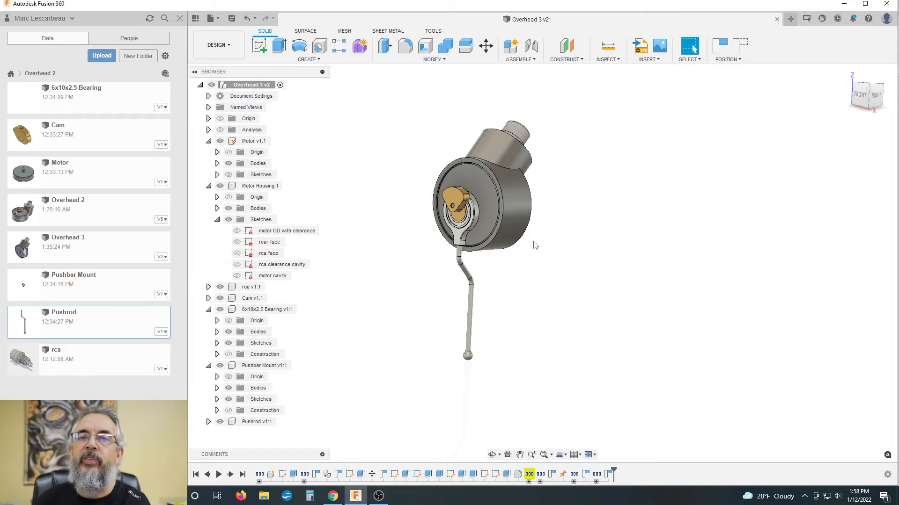
scroll(489, 263, down, 2)
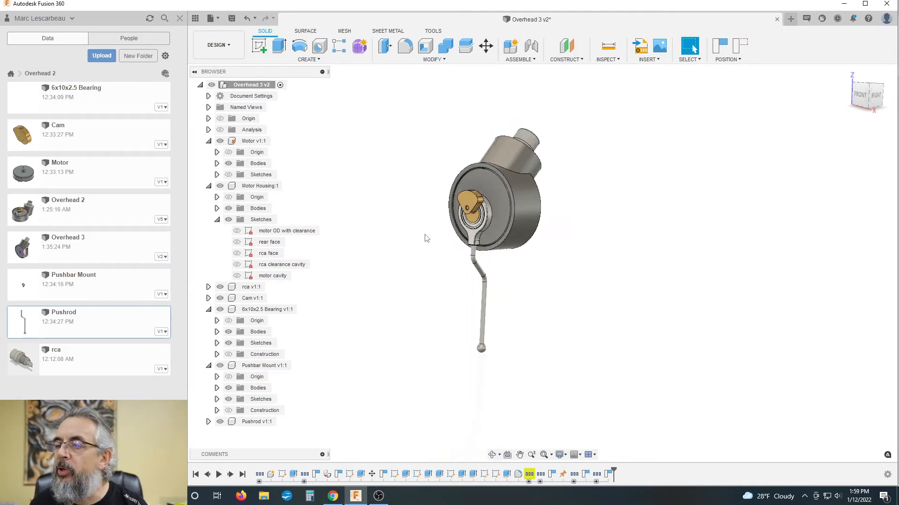
shift+middle_drag(426, 238, 417, 232)
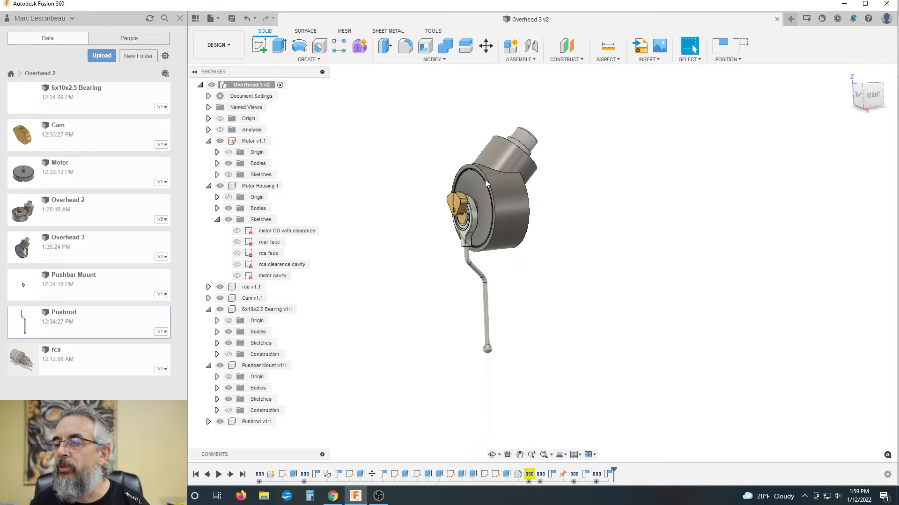
scroll(480, 202, up, 3)
scroll(488, 226, down, 2)
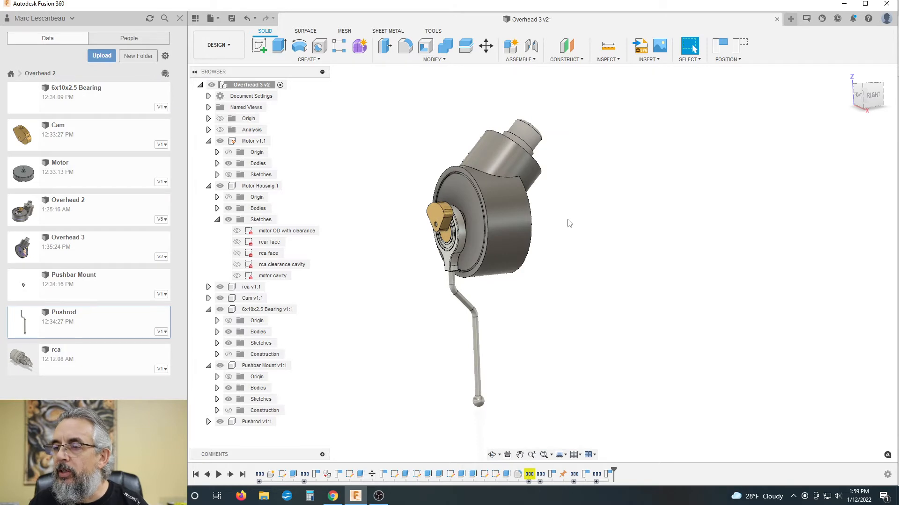
shift+middle_drag(568, 222, 551, 198)
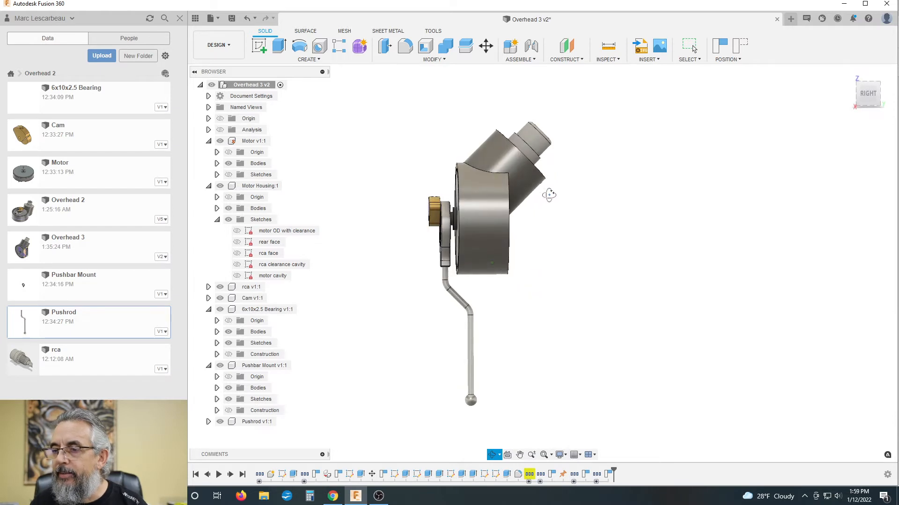
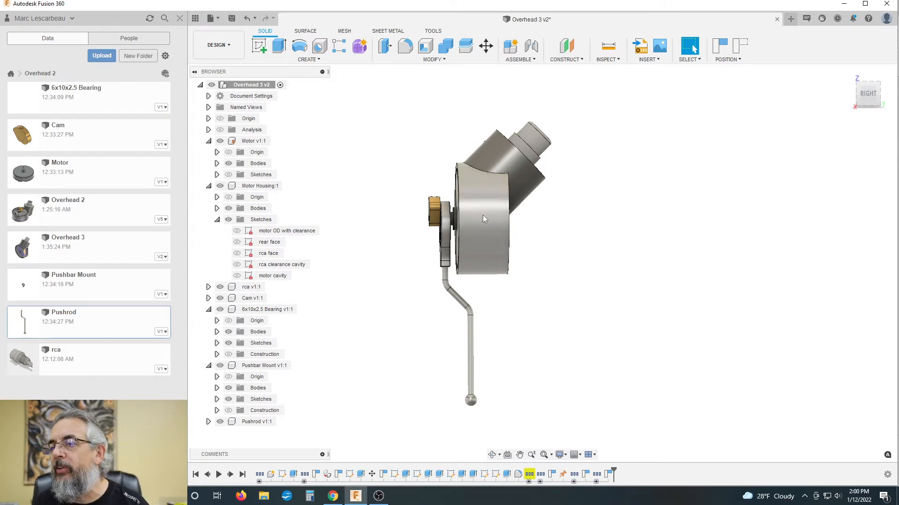
scroll(420, 223, down, 2)
scroll(419, 283, down, 1)
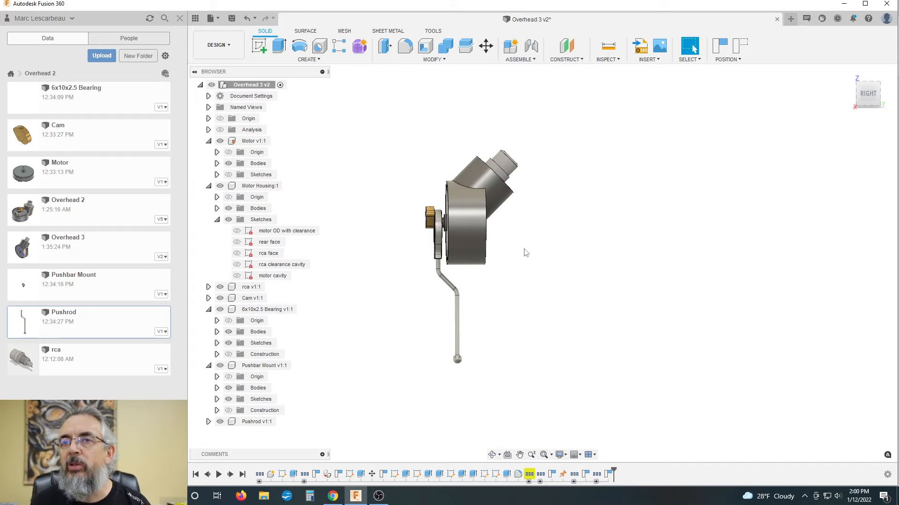
shift+middle_drag(525, 253, 438, 243)
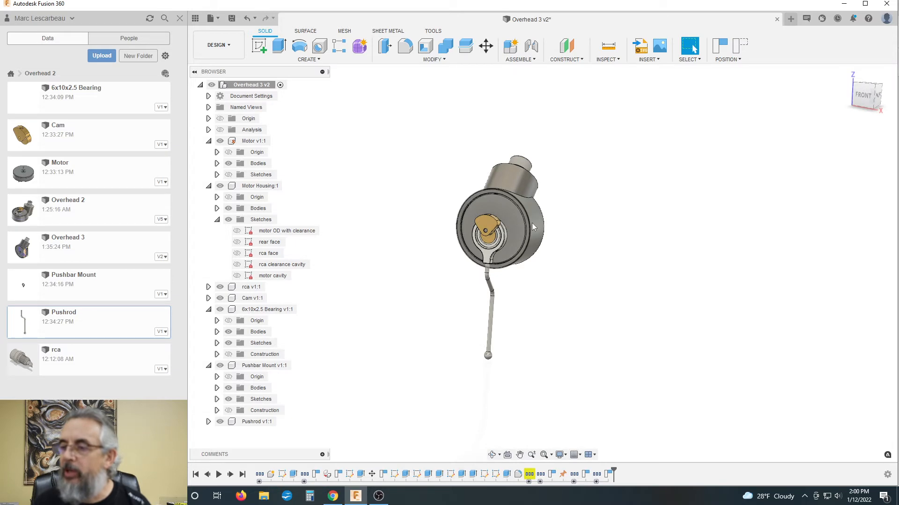
shift+middle_drag(532, 224, 594, 195)
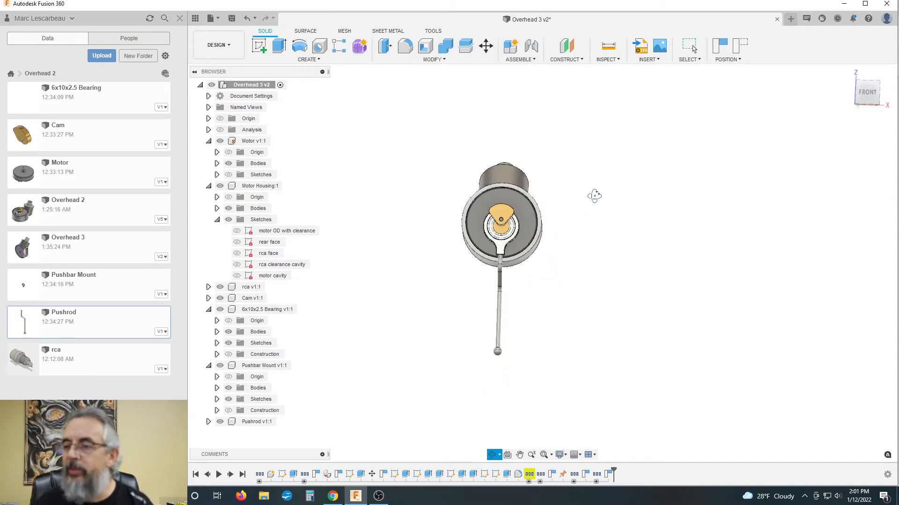
key(Escape)
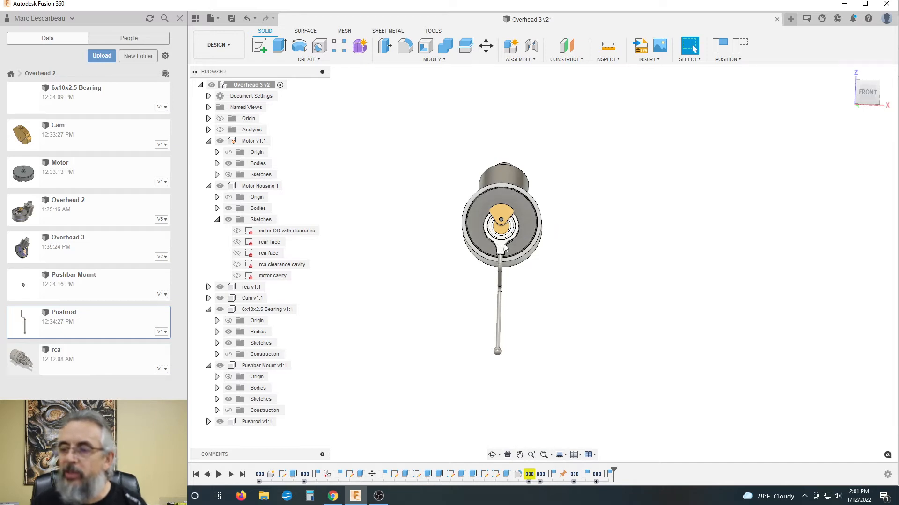
scroll(549, 155, up, 2)
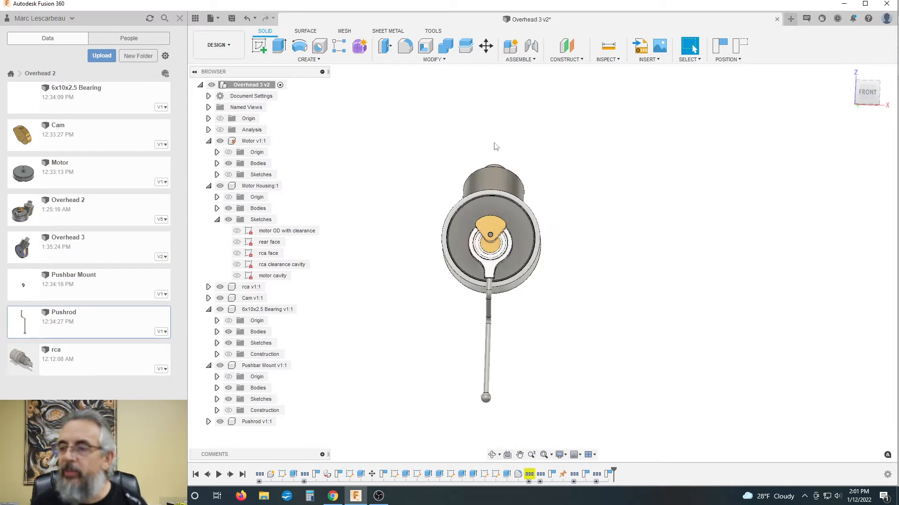
- Activate the Pushrod component for editing in place and expand its contents
click(218, 423)
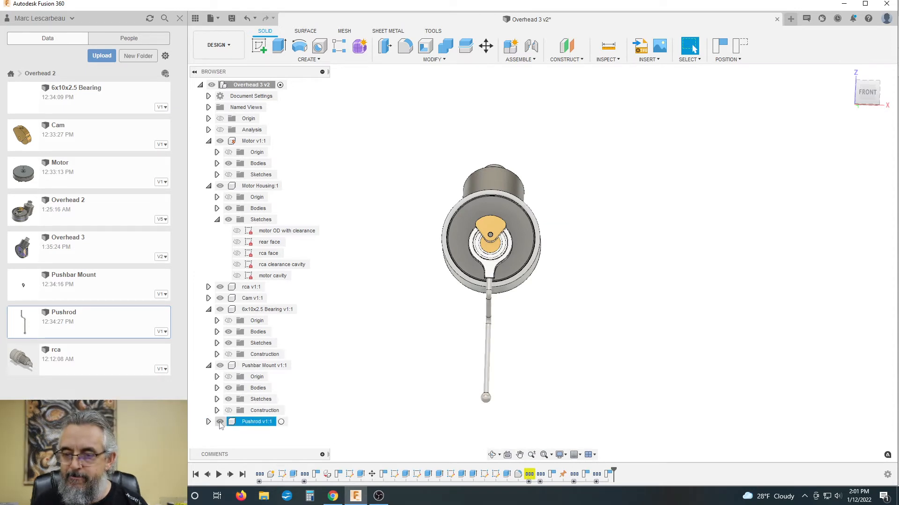
click(281, 422)
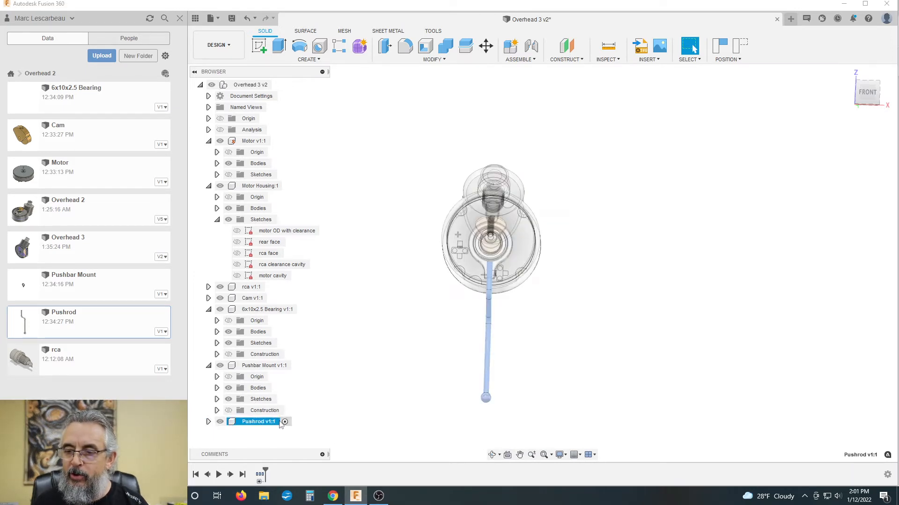
click(385, 332)
scroll(489, 276, up, 5)
scroll(512, 226, down, 3)
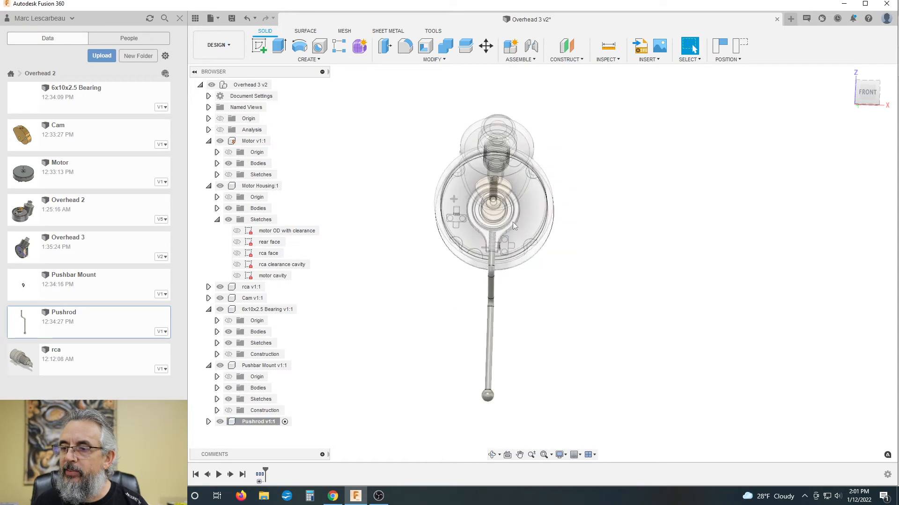
scroll(492, 253, up, 3)
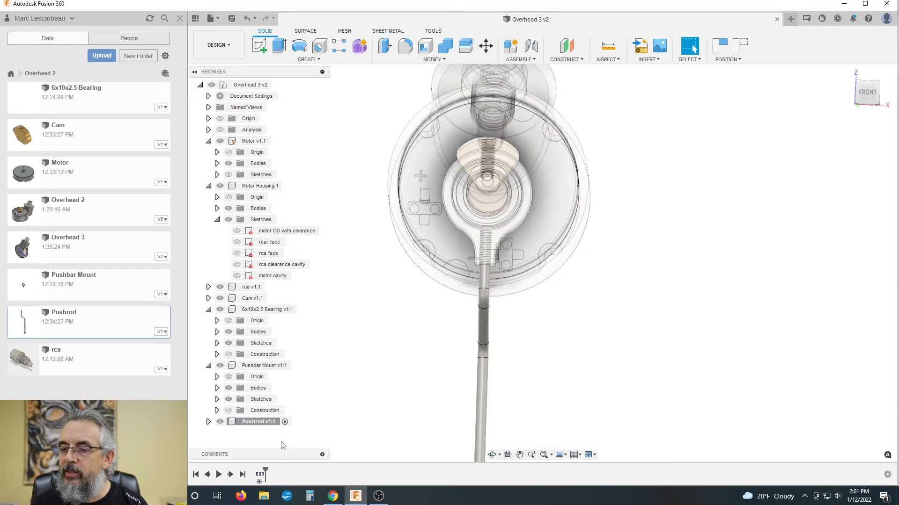
click(208, 423)
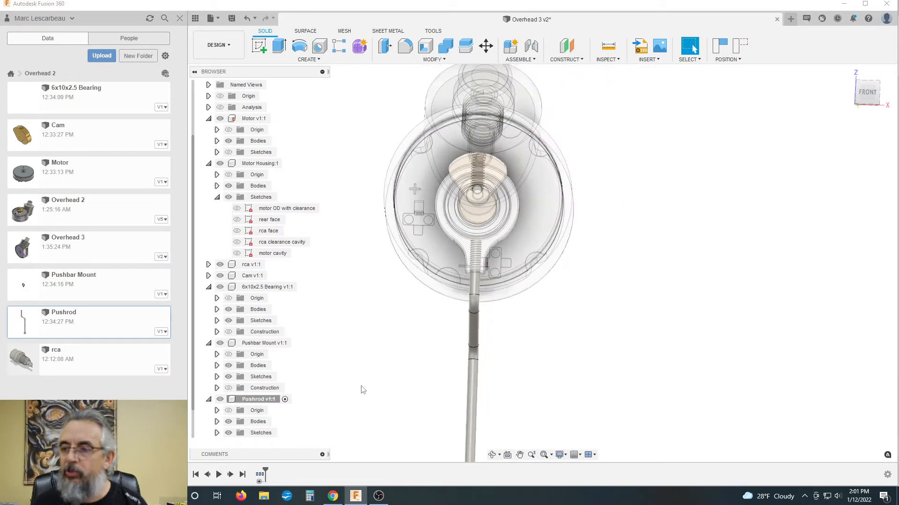
- Create a sketch in the Pushrod component on the front face of the Pushbar Mount
click(463, 251)
click(259, 46)
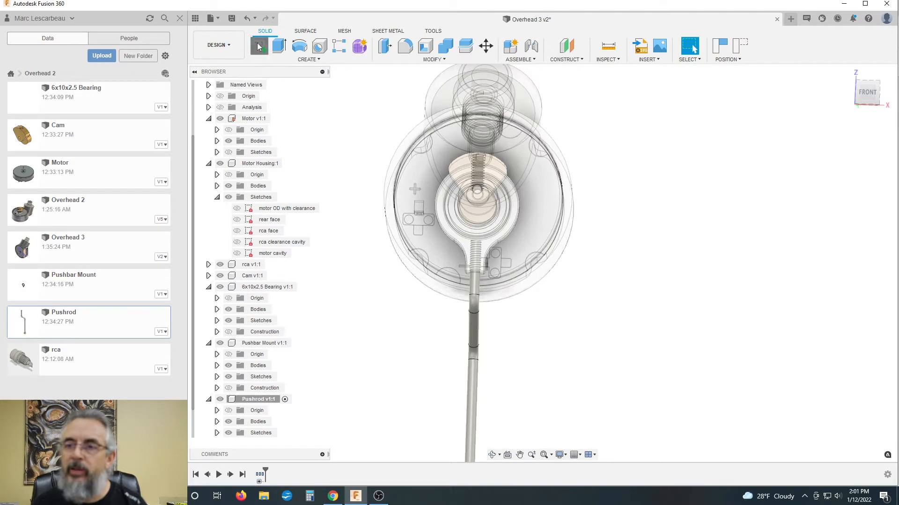
scroll(495, 254, up, 3)
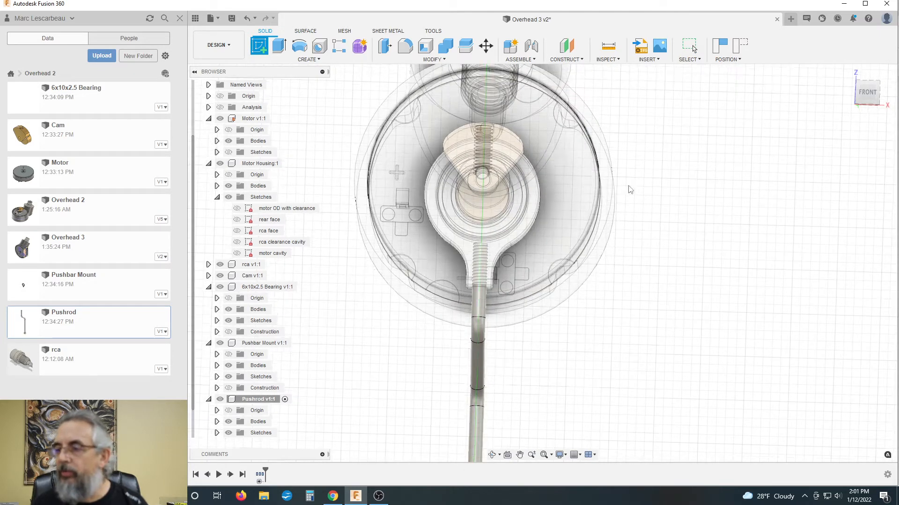
scroll(743, 140, down, 2)
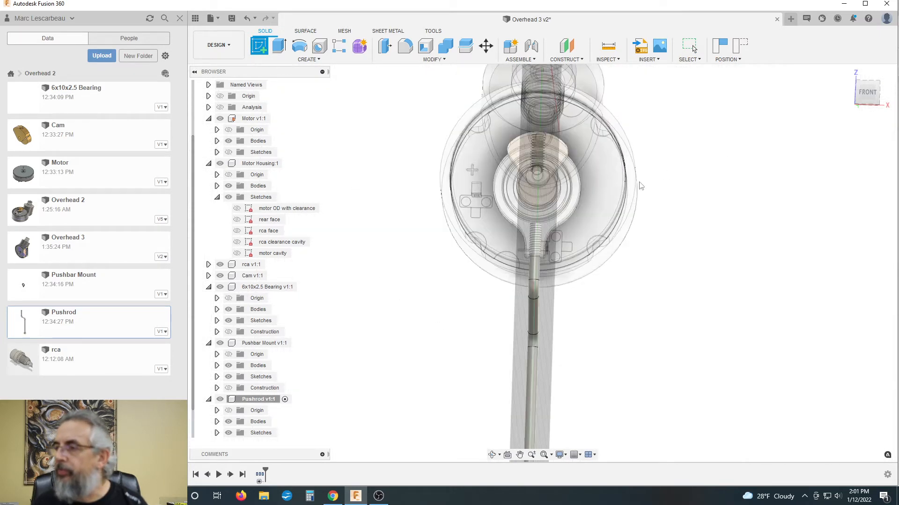
click(551, 233)
click(529, 263)
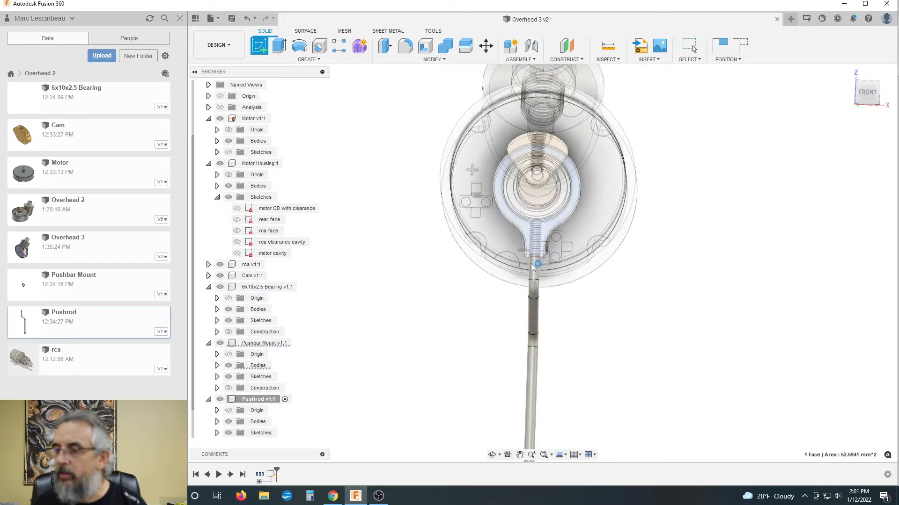
scroll(564, 188, up, 3)
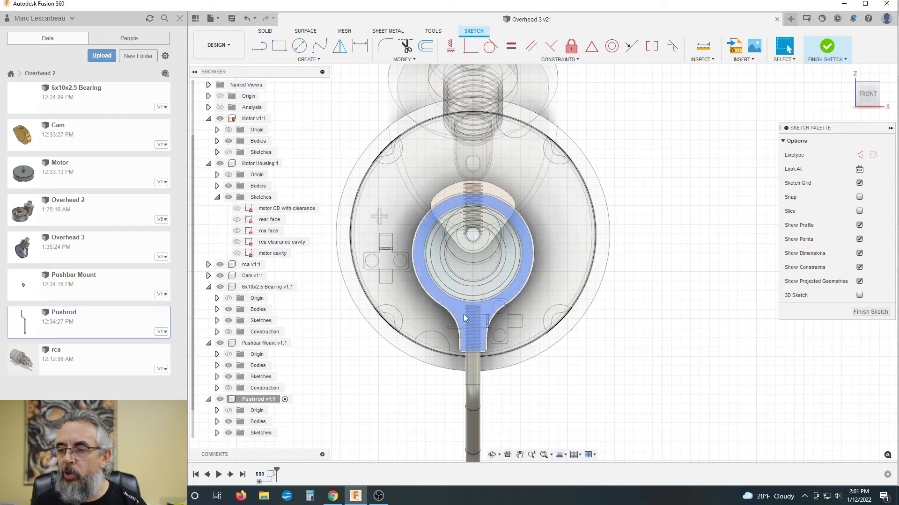
scroll(463, 317, down, 2)
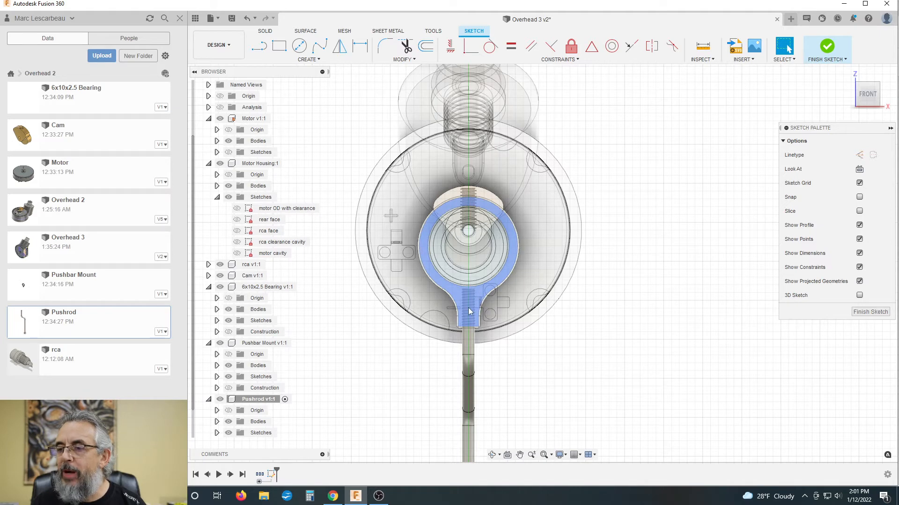
scroll(469, 310, up, 3)
scroll(467, 333, down, 3)
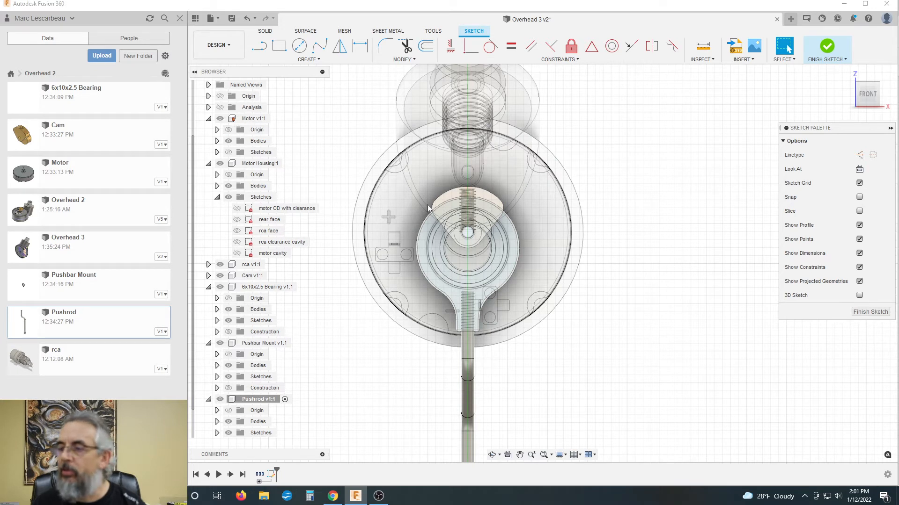
- Show the Motor component's origin geometry as a reference for the sketch
scroll(231, 122, up, 2)
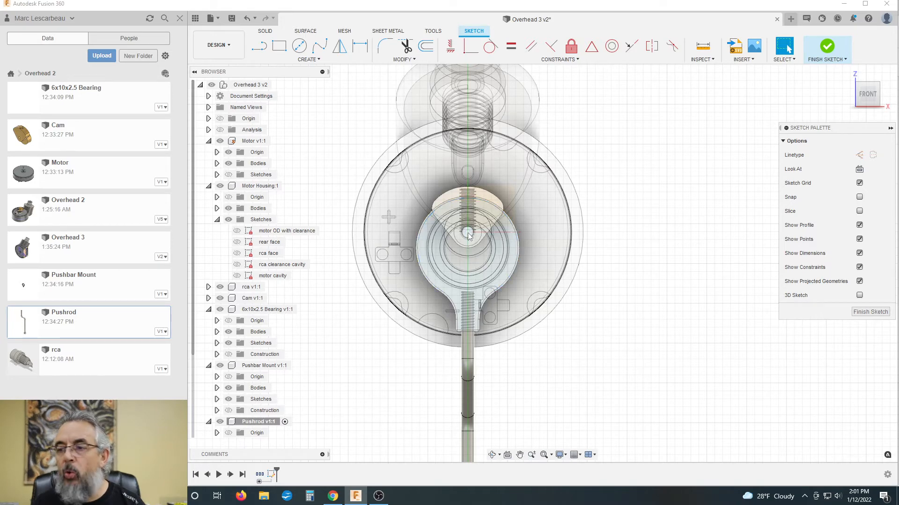
scroll(466, 231, down, 2)
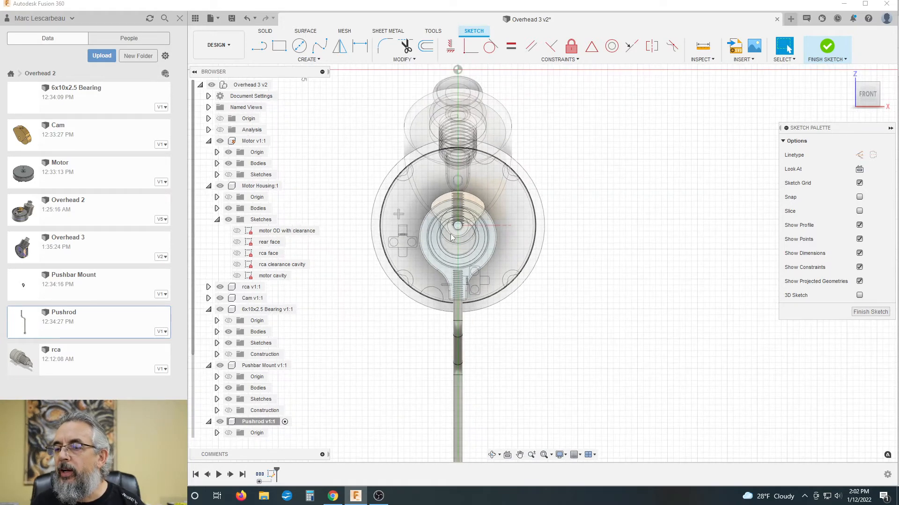
scroll(461, 234, up, 2)
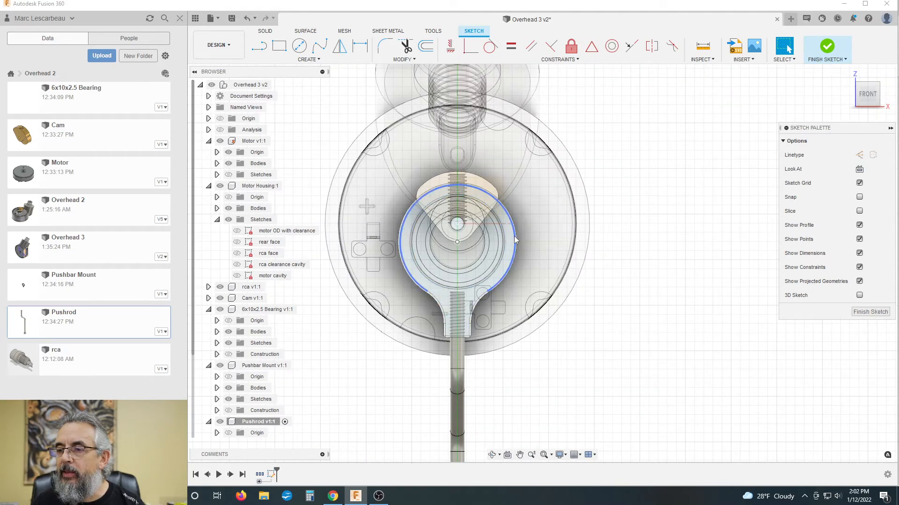
- Measure the outer circular edge of the Pushbar Mount's ring
click(702, 42)
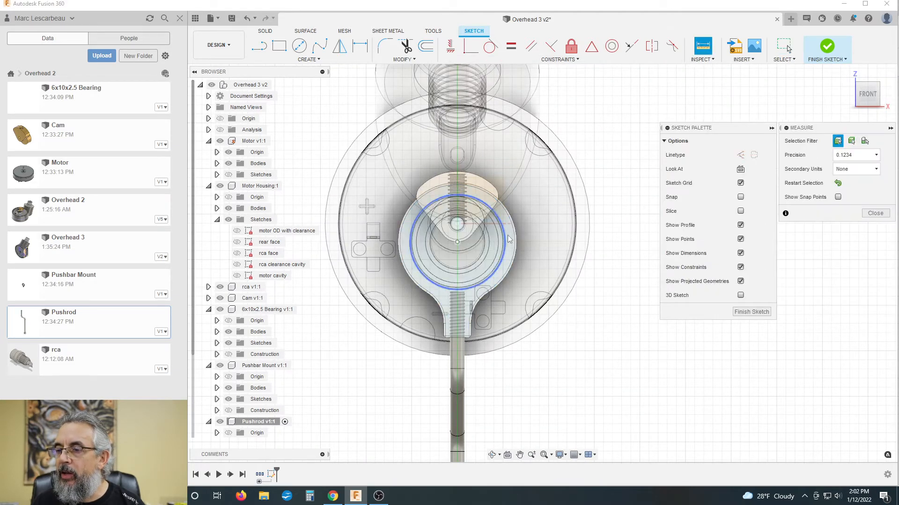
scroll(516, 235, up, 2)
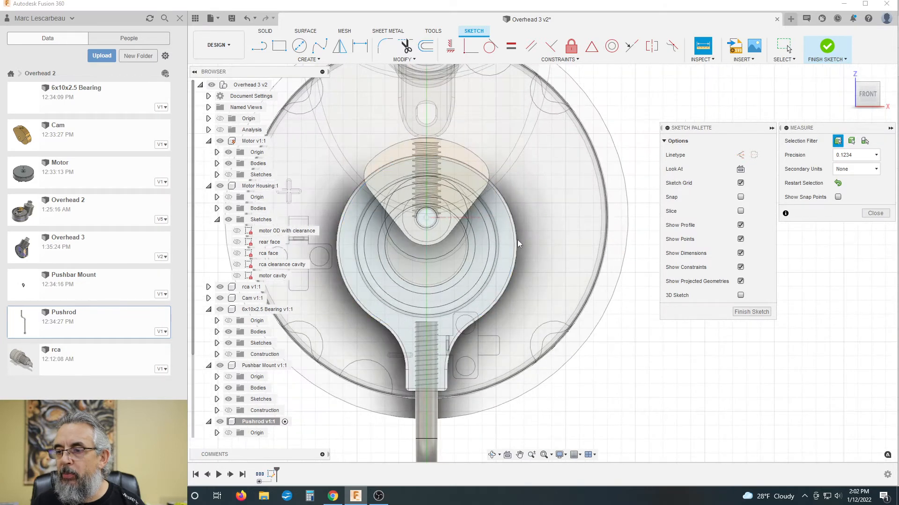
scroll(518, 240, up, 4)
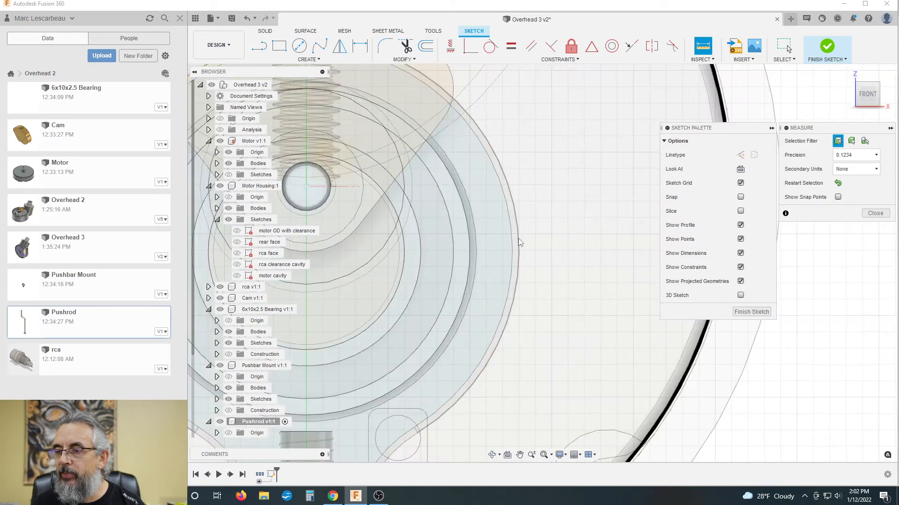
click(518, 238)
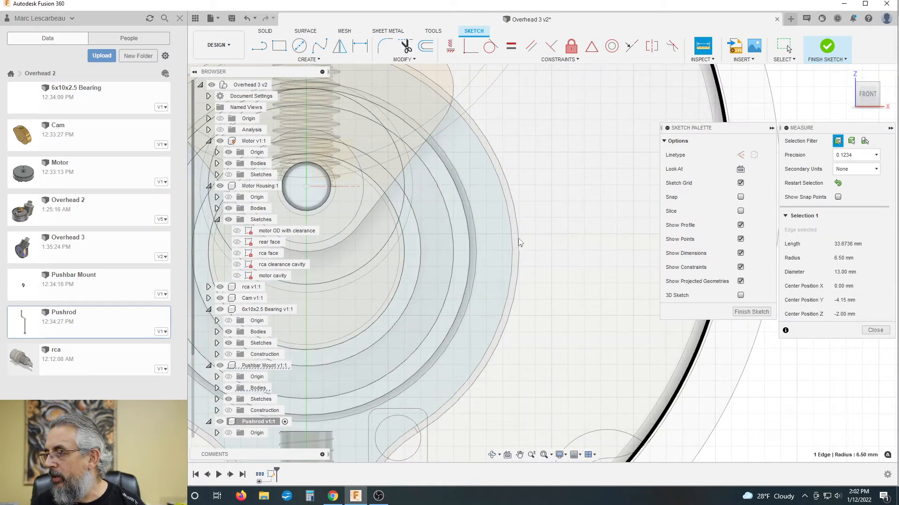
scroll(518, 243, down, 5)
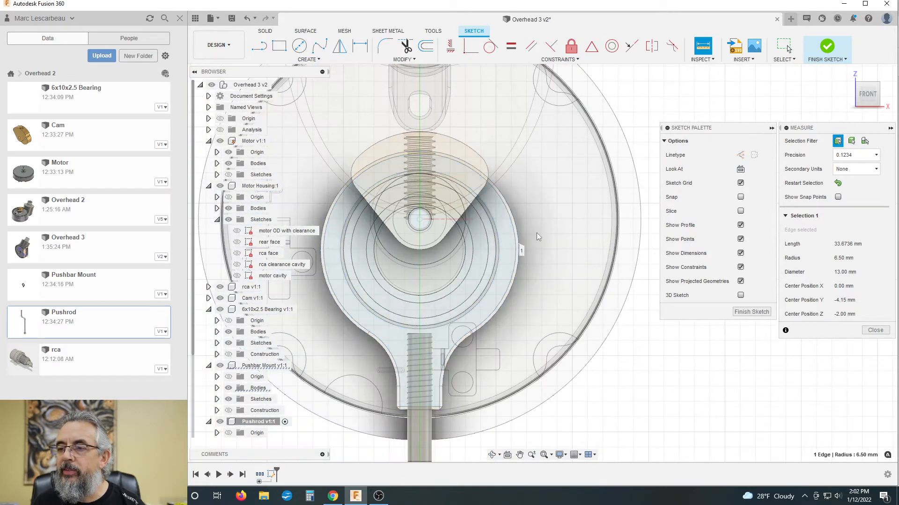
click(874, 331)
scroll(450, 264, down, 3)
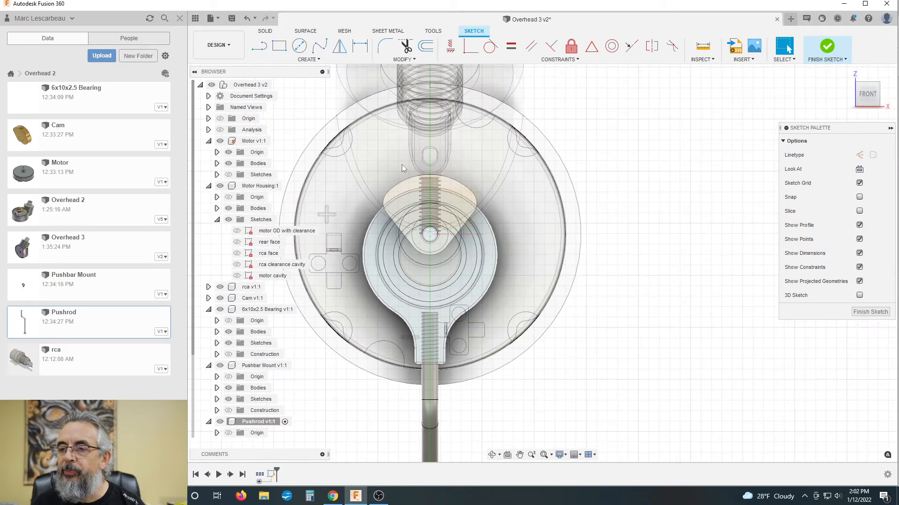
- Sketch a 13 mm diameter circle beside the motor shaft, centred roughly level with the motor's origin
scroll(573, 129, down, 1)
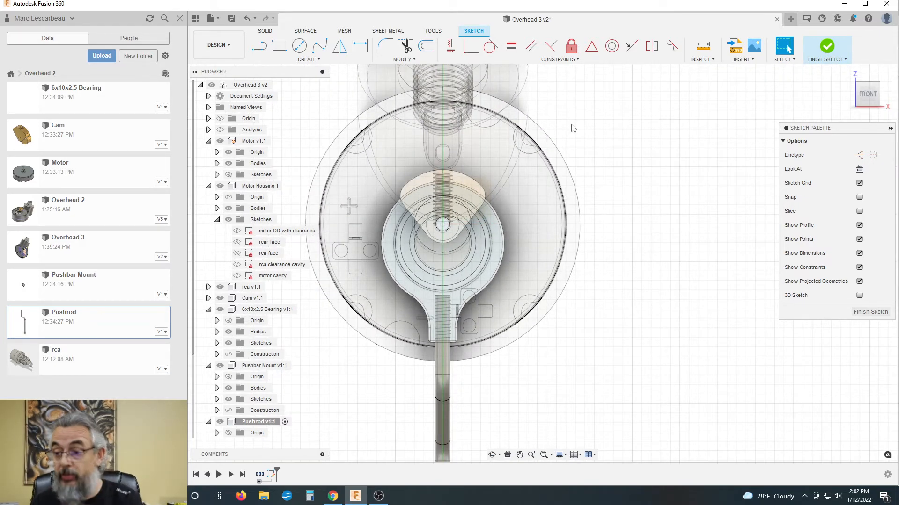
click(300, 46)
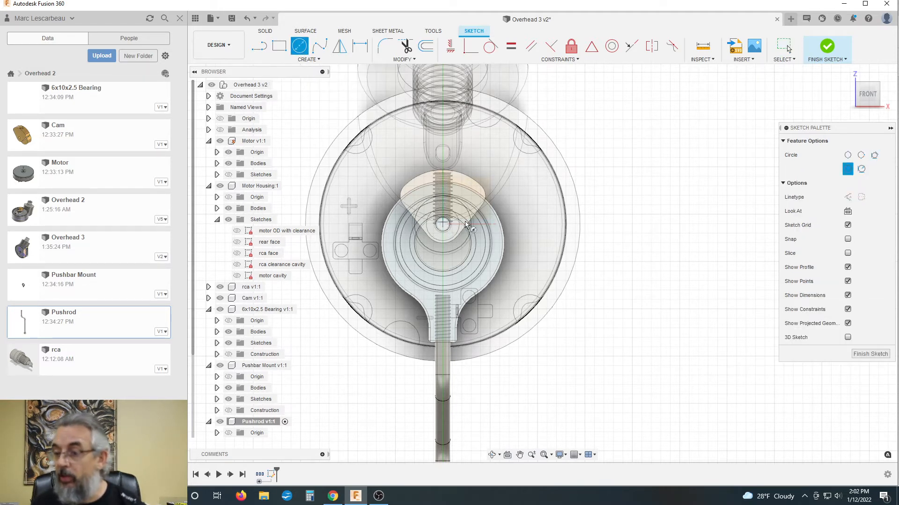
click(521, 223)
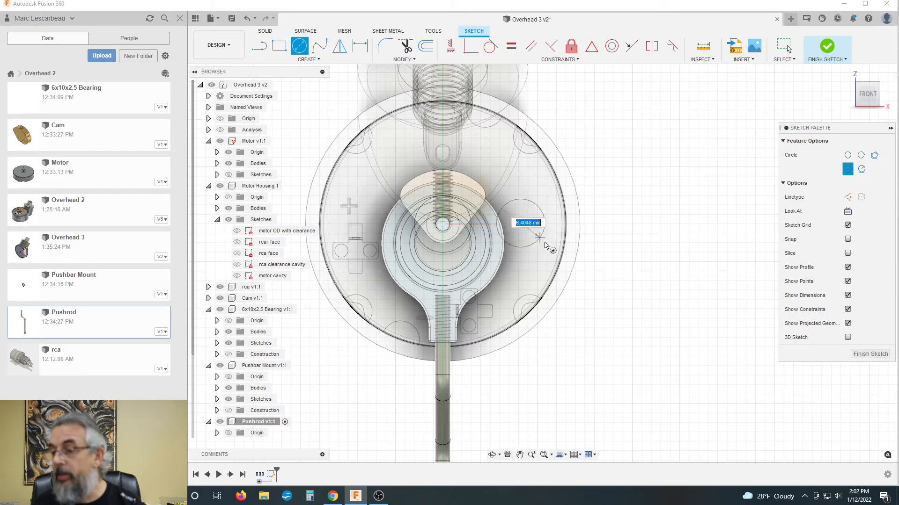
text(13)
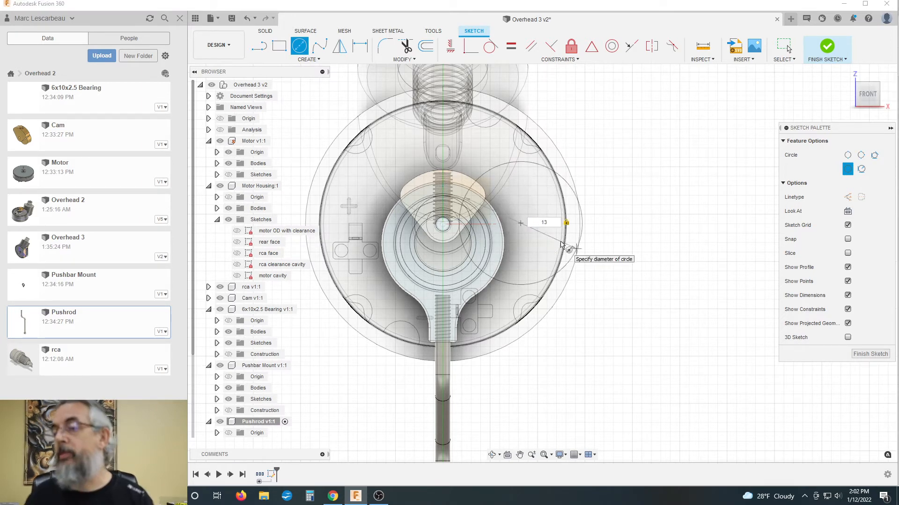
key(Return)
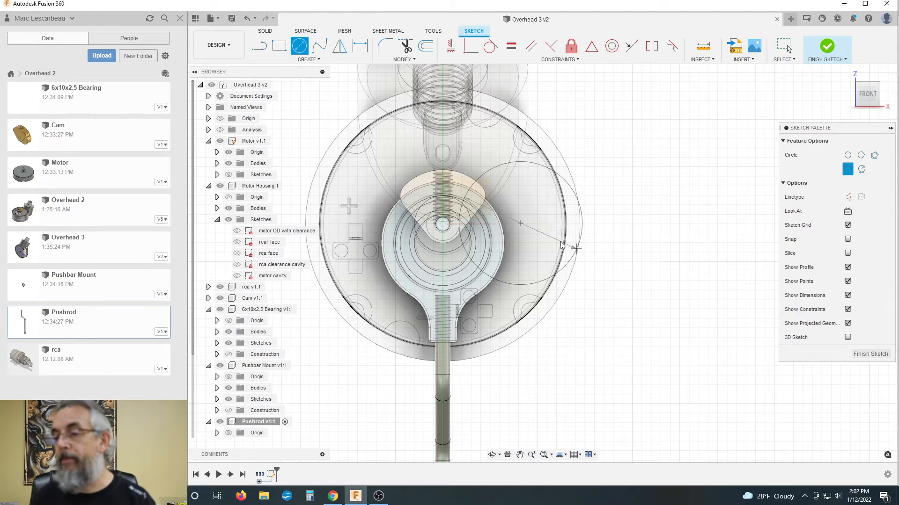
key(Escape)
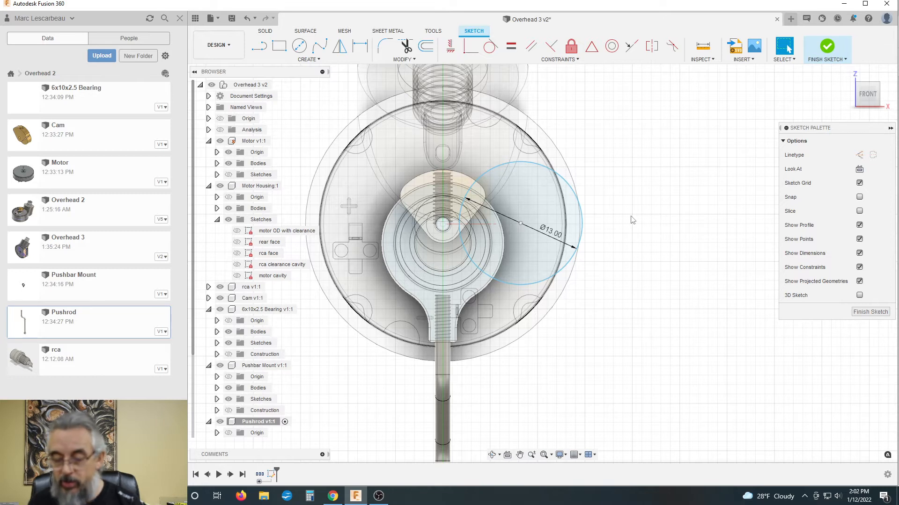
- Dimension the horizontal distance between the motor's origin point and the 13 mm circle's centre as 4 mm
key(d)
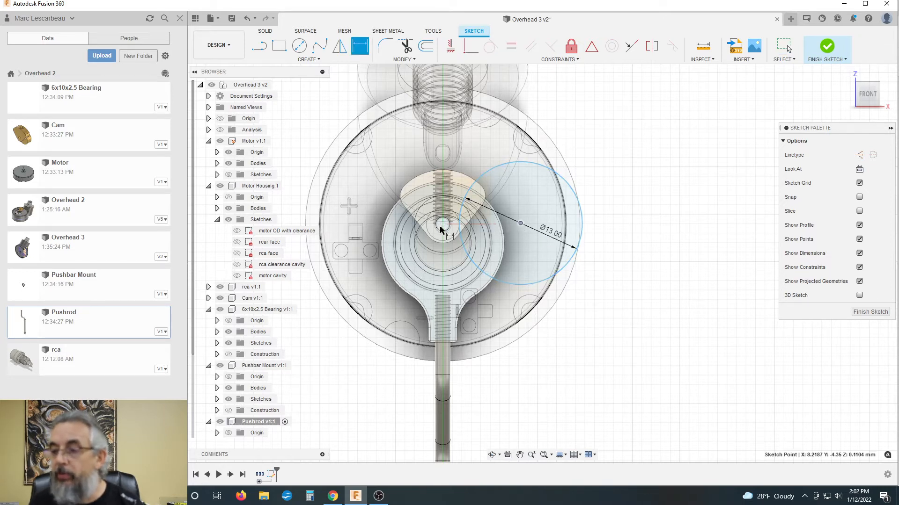
click(443, 226)
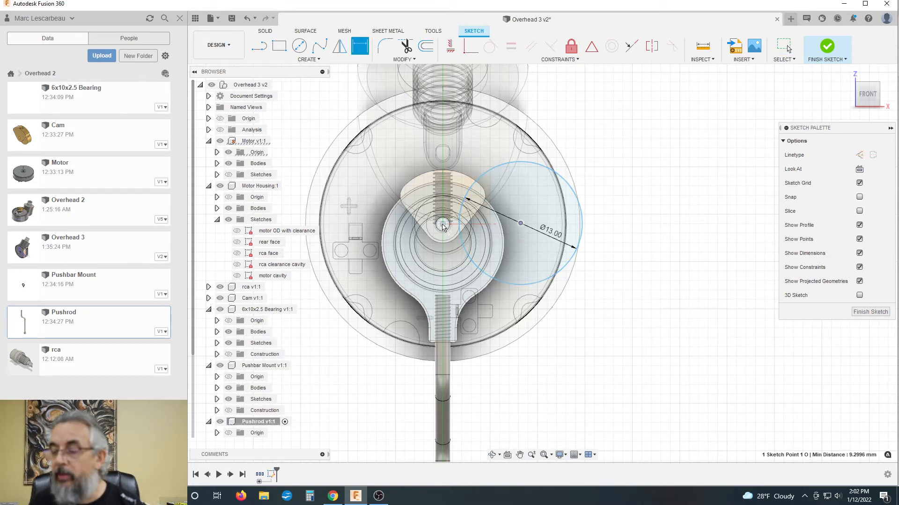
click(520, 223)
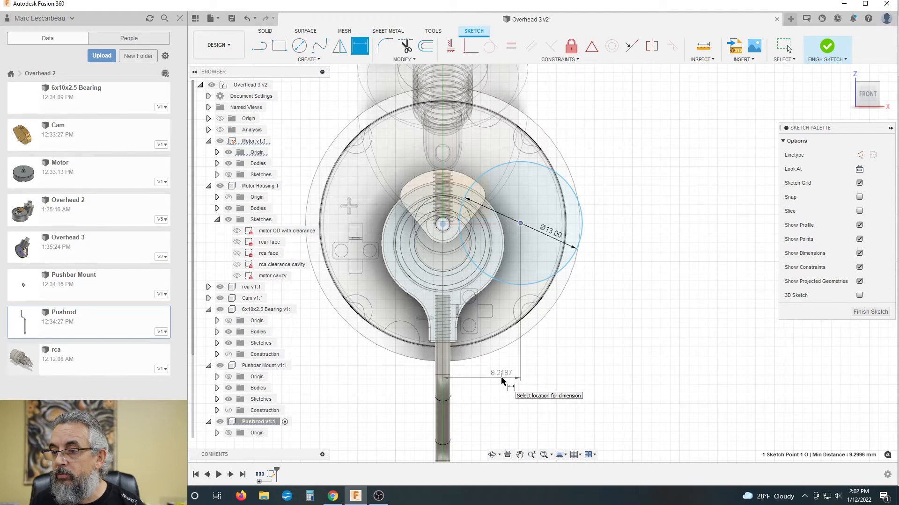
click(501, 378)
text(4)
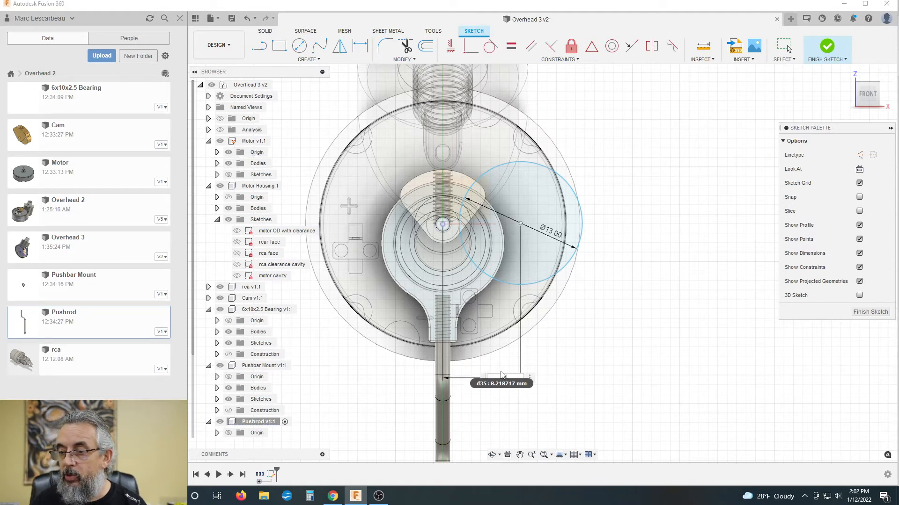
- Set the 13 mm circle's centre offset to 4 mm and circular-pattern the circle around the motor centre with quantity 4
key(Return)
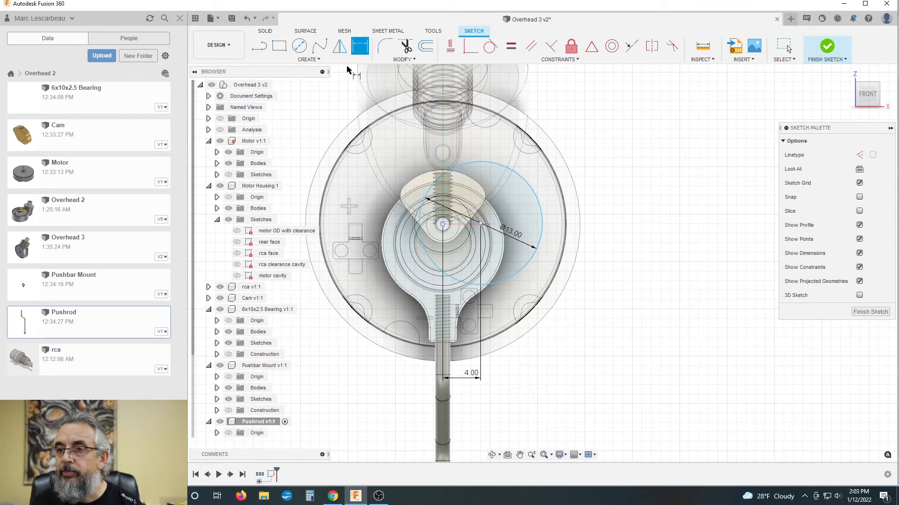
click(309, 59)
click(301, 205)
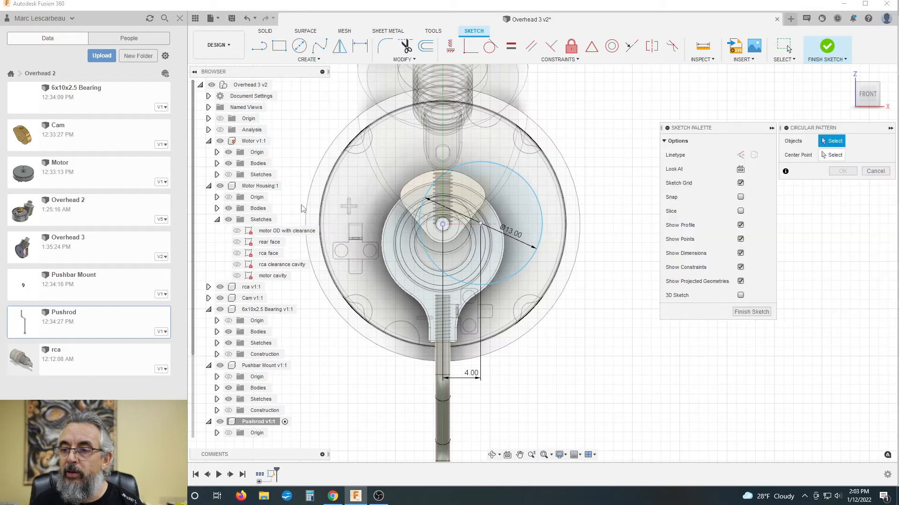
click(534, 193)
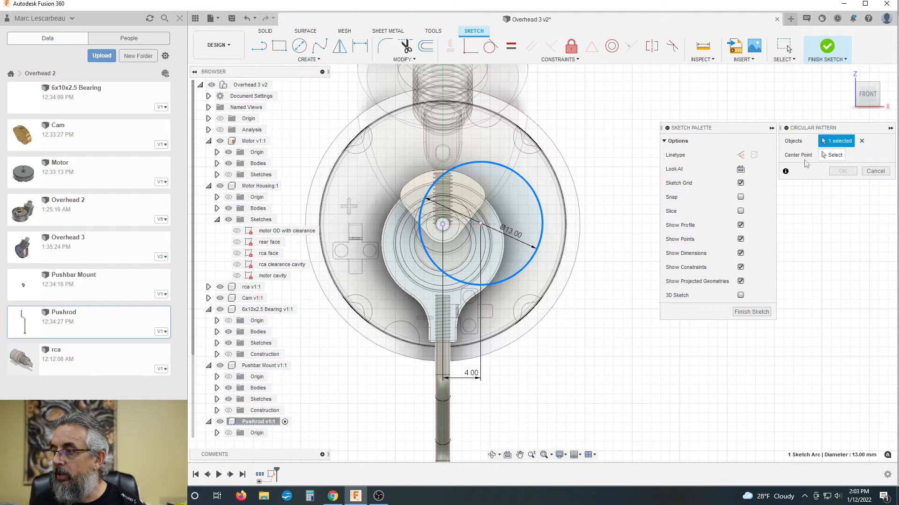
click(832, 155)
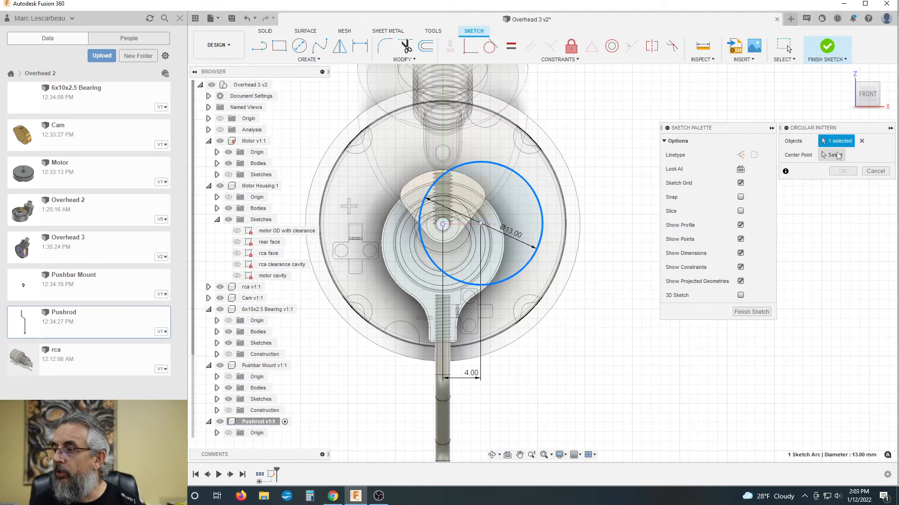
click(443, 225)
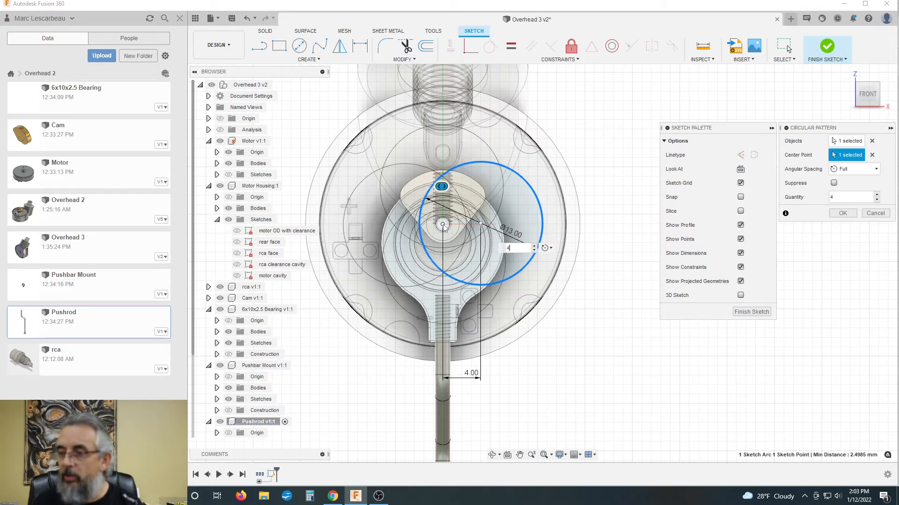
key(Return)
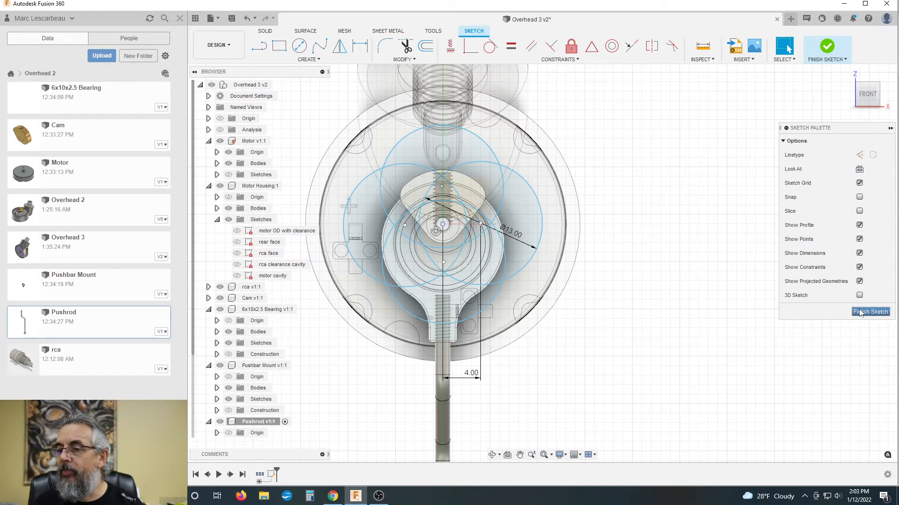
- Convert all four patterned 13 mm circles to construction geometry and finish the sketch
click(541, 204)
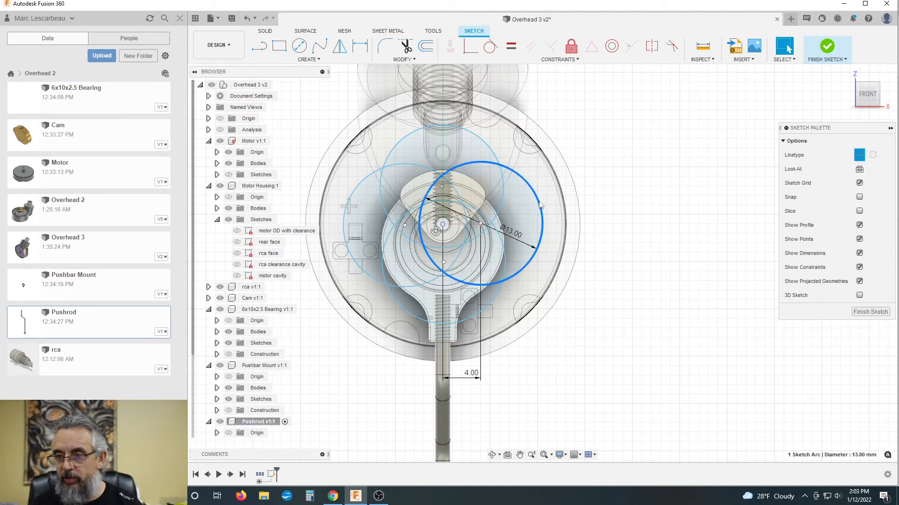
drag(541, 204, 353, 197)
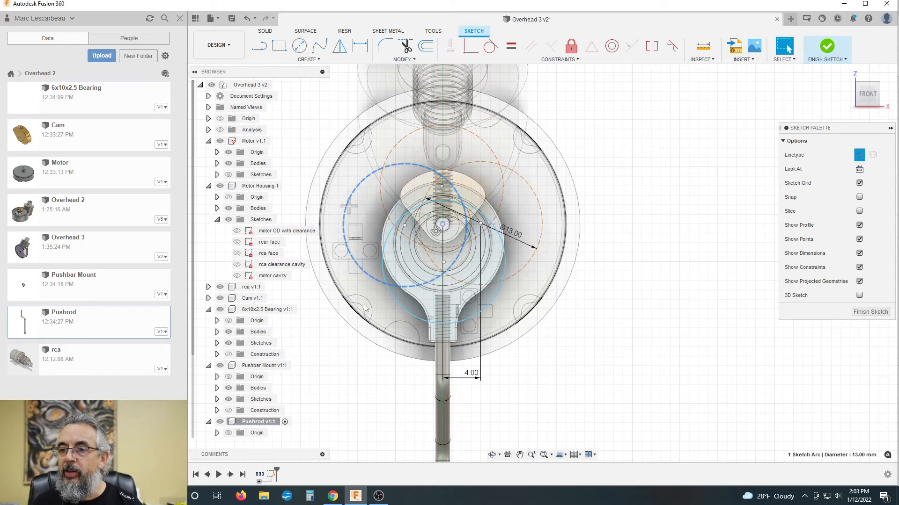
click(401, 307)
key(x)
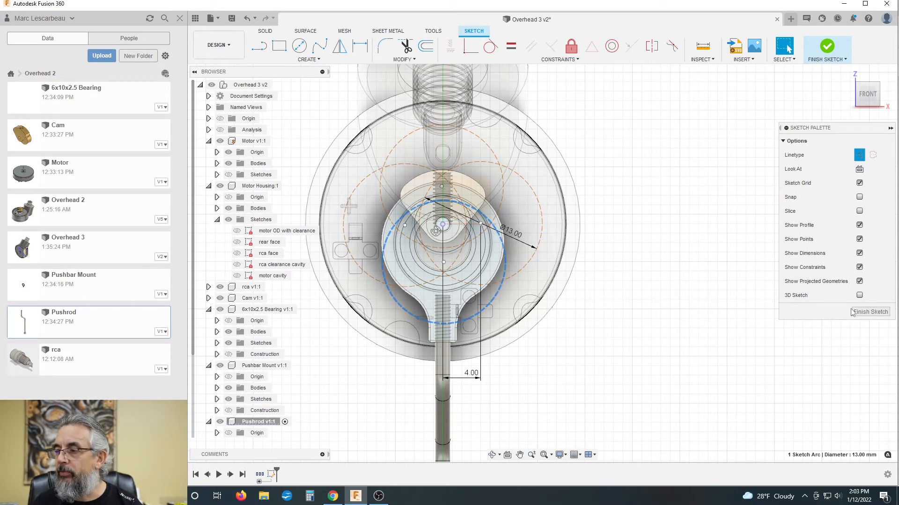
click(868, 312)
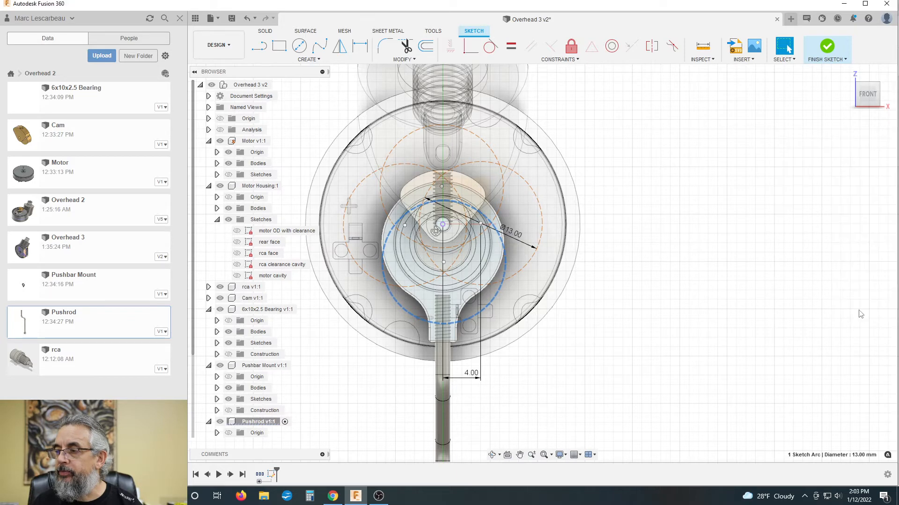
click(633, 267)
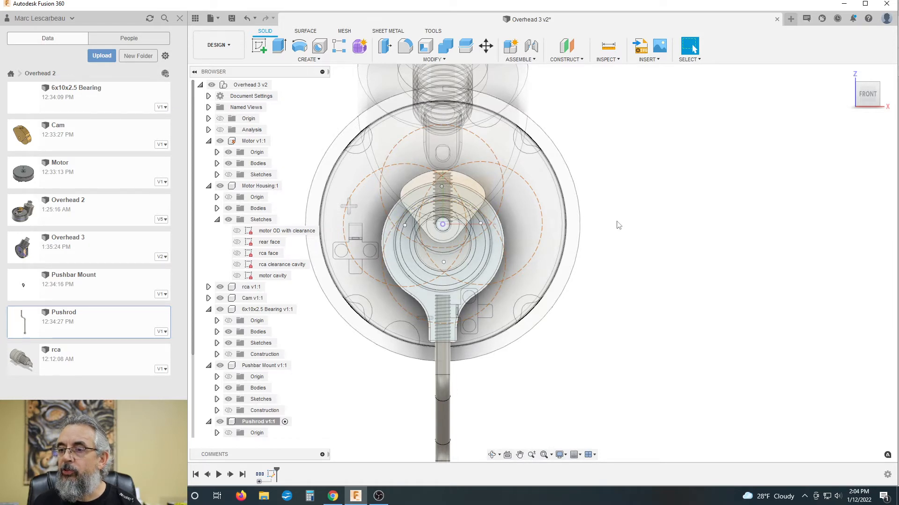
- Reopen the circle sketch to check it, then undo the construction conversion, the circular pattern and the 4 mm offset
double_click(271, 474)
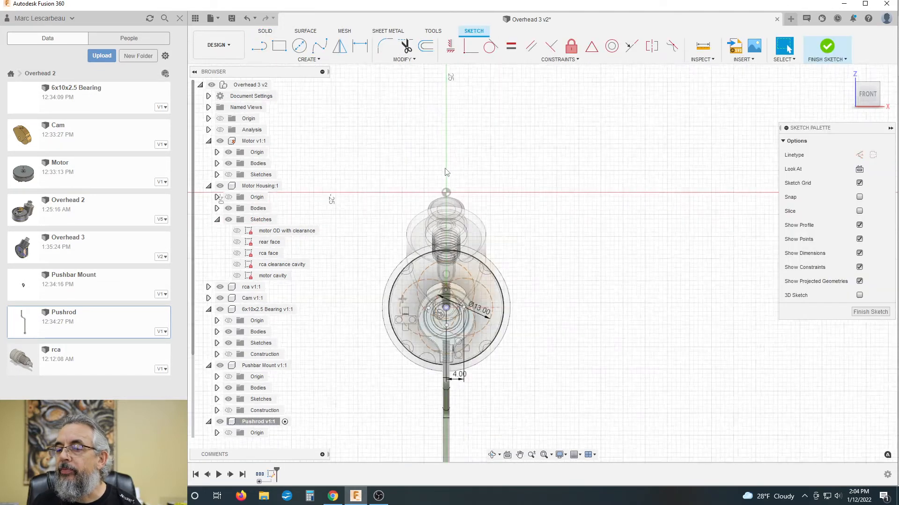
scroll(450, 319, up, 5)
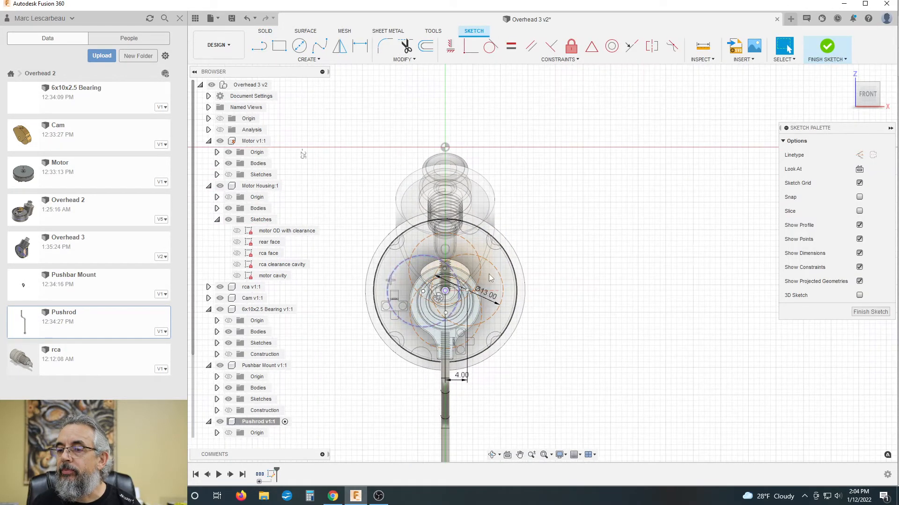
scroll(625, 244, down, 2)
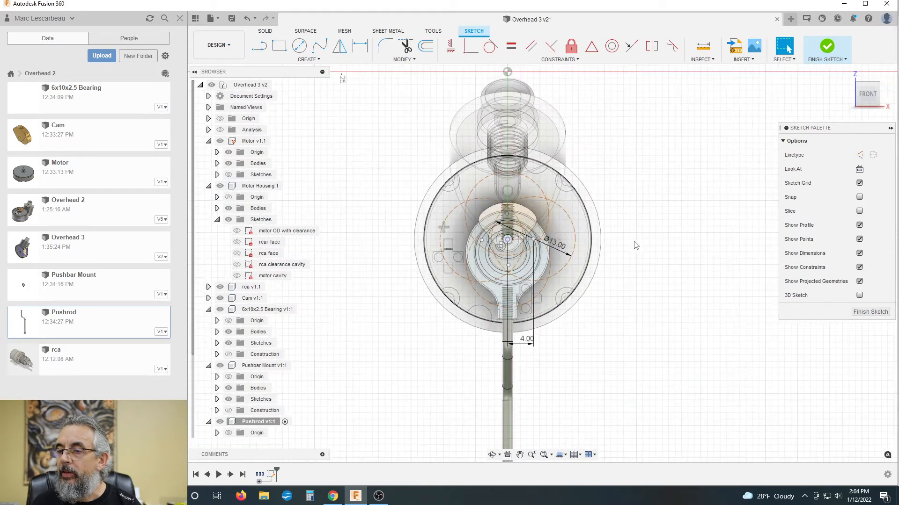
click(870, 311)
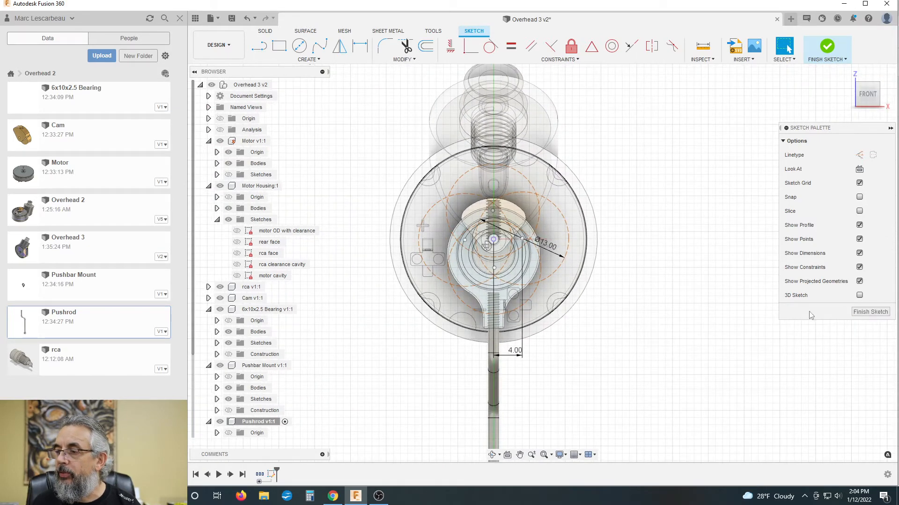
key(ctrl+z)
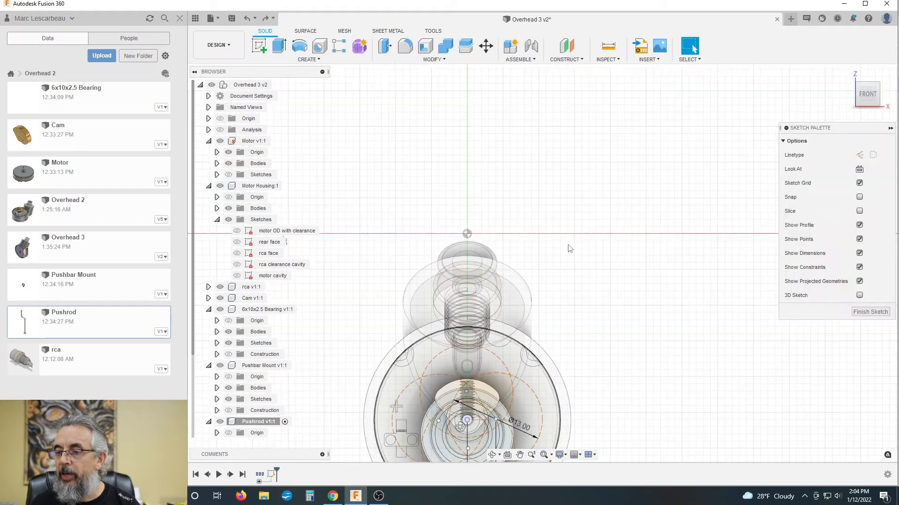
key(ctrl+z)
key(ctrl+z)
key(ctrl+z)
key(ctrl+z)
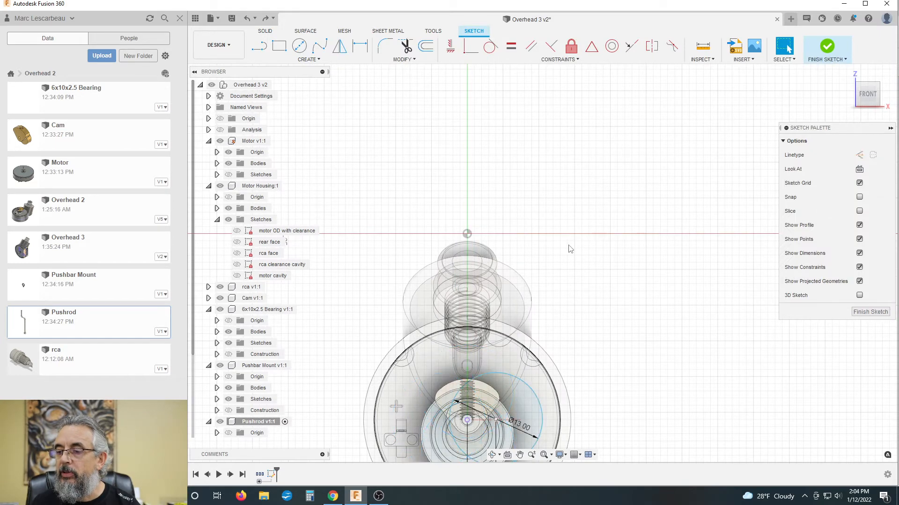
- Set the horizontal distance from the motor centre to the 13 mm circle's centre to 4.2 mm
scroll(532, 203, down, 2)
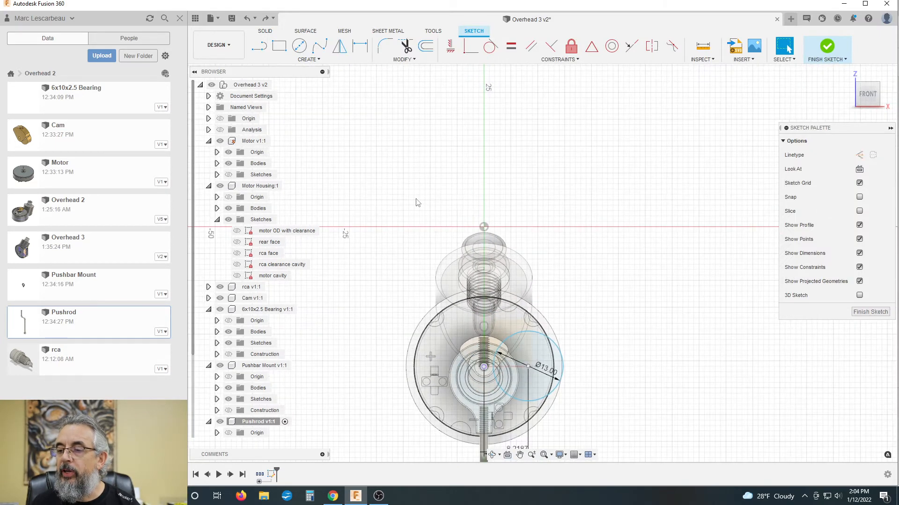
scroll(417, 199, down, 2)
scroll(500, 386, up, 3)
scroll(501, 397, down, 3)
scroll(503, 357, up, 2)
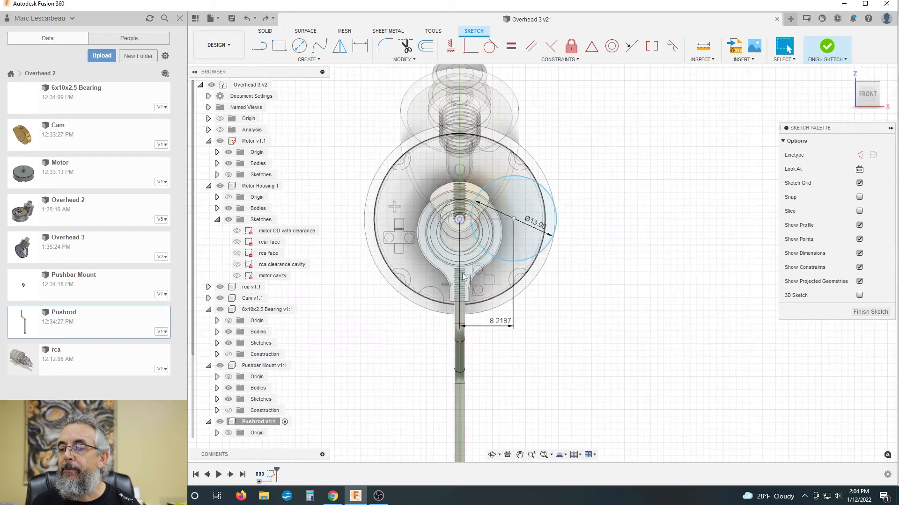
scroll(503, 357, up, 1)
double_click(499, 339)
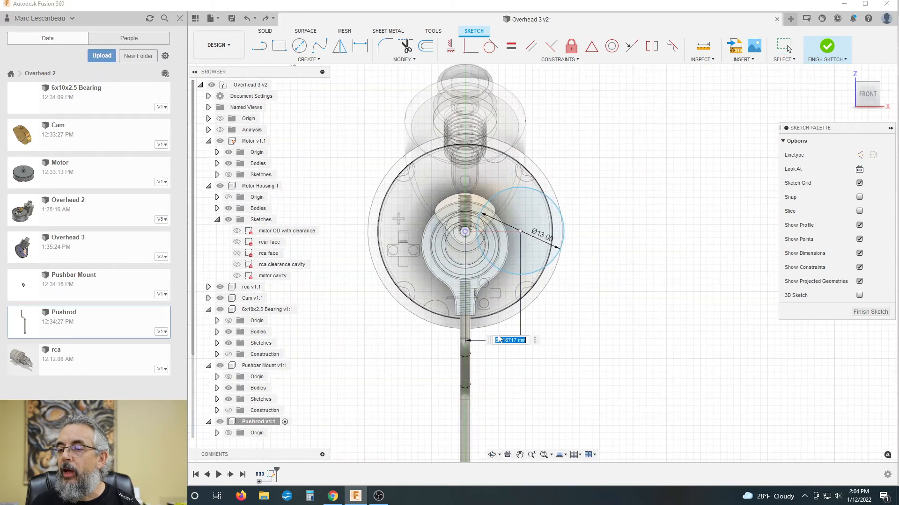
text(4.2)
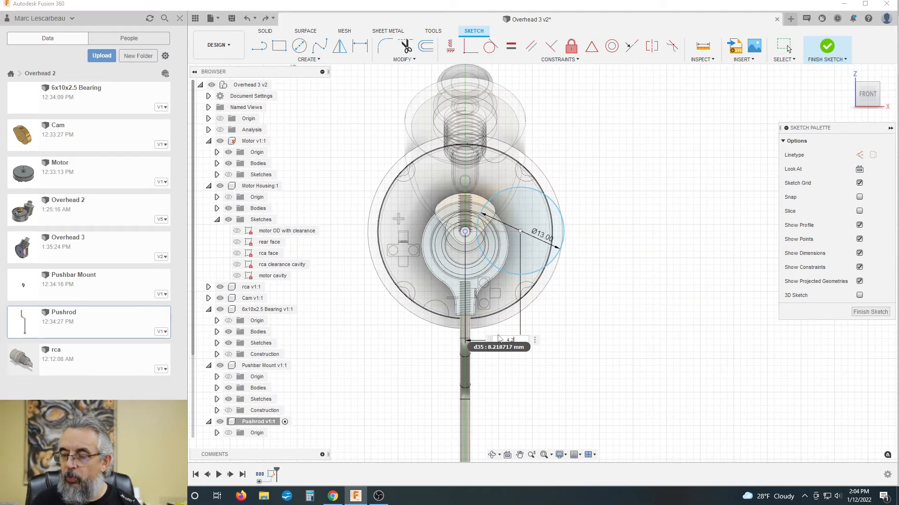
key(Return)
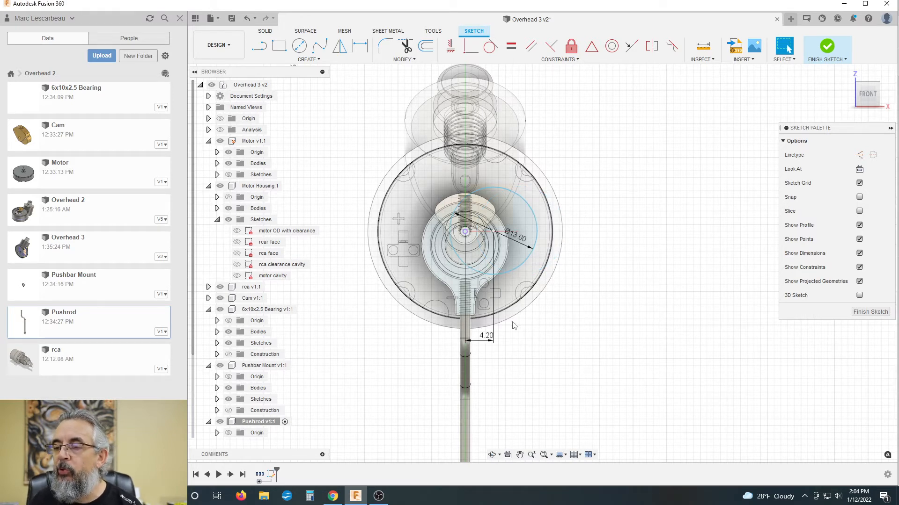
- Set the 13 mm circle's horizontal centre offset from the motor centre to 2.1 mm
double_click(486, 338)
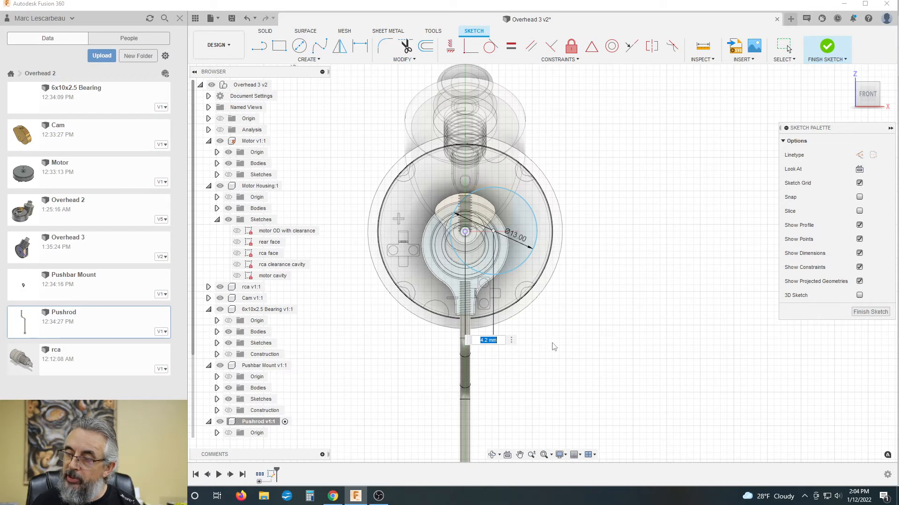
text(2.1)
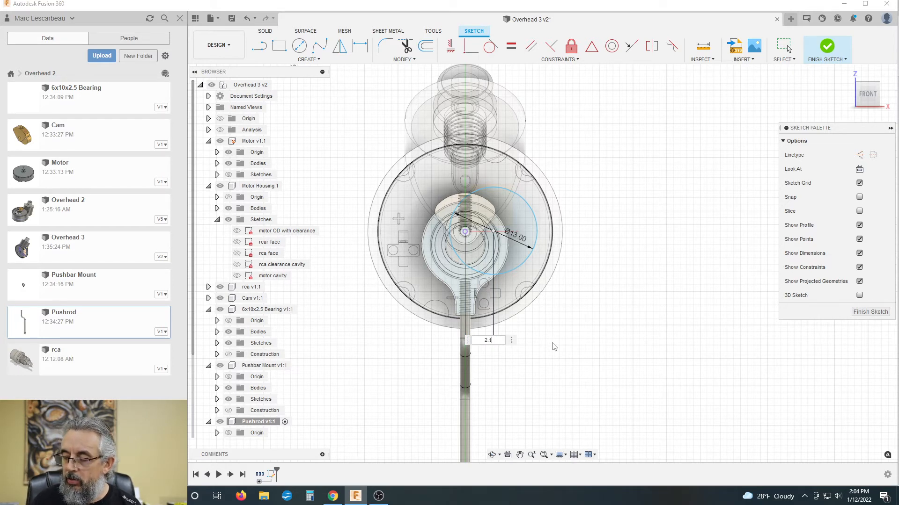
key(Return)
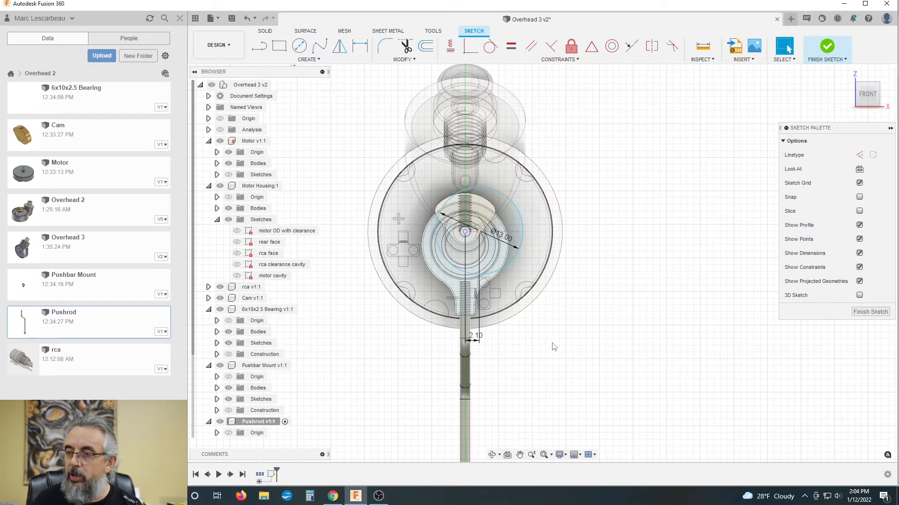
- Convert the offset 13 mm circle to construction geometry
scroll(520, 281, down, 4)
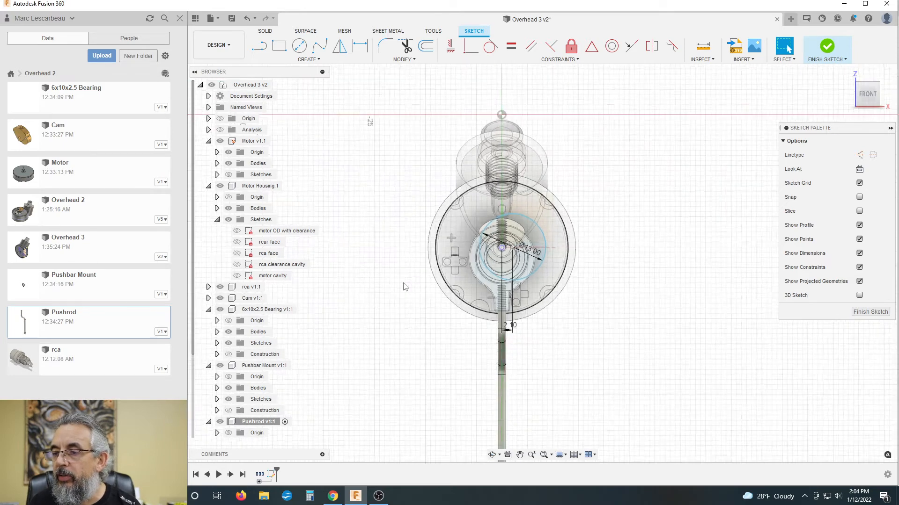
scroll(532, 265, up, 1)
scroll(468, 276, up, 1)
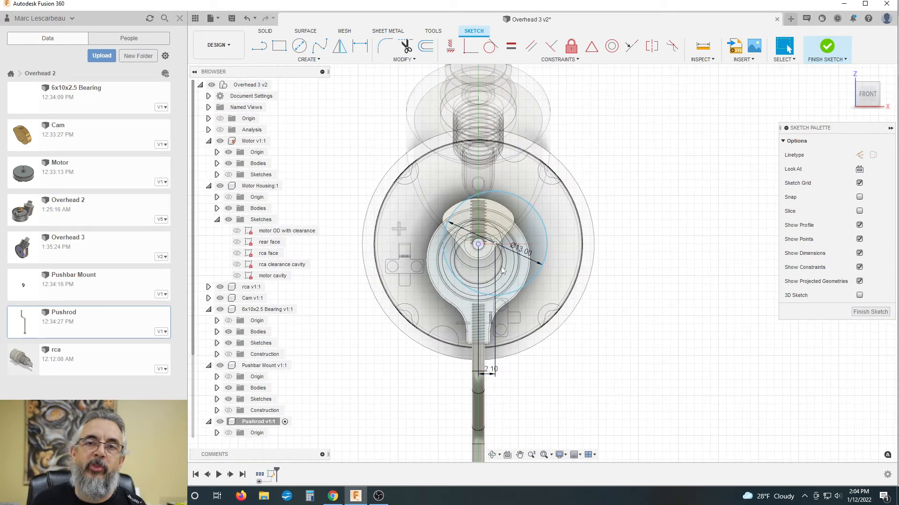
scroll(487, 262, up, 1)
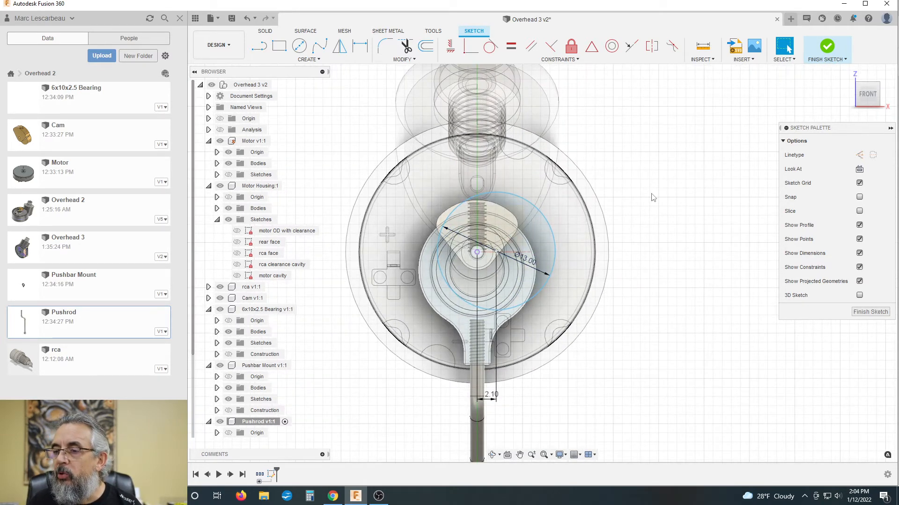
click(555, 244)
key(x)
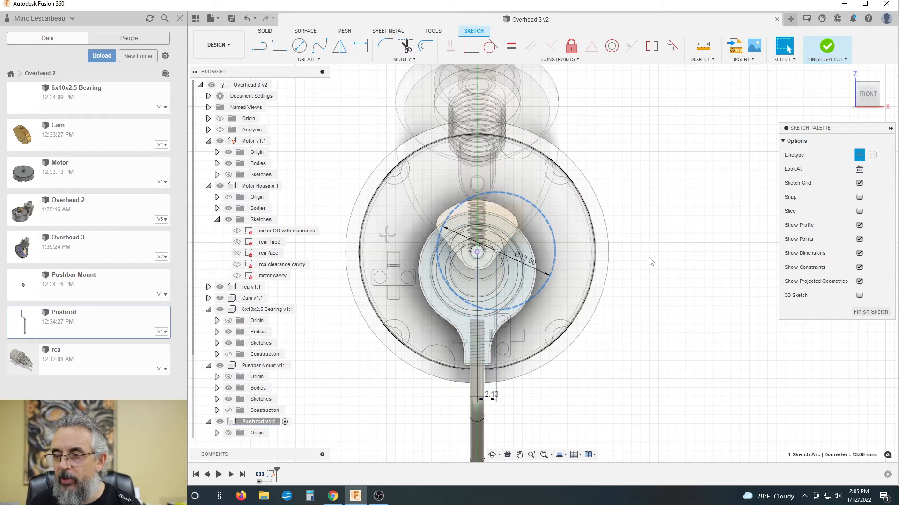
- Draw a 1.5 mm diameter circle at the centre of the offset 13 mm circle and make it construction geometry
key(c)
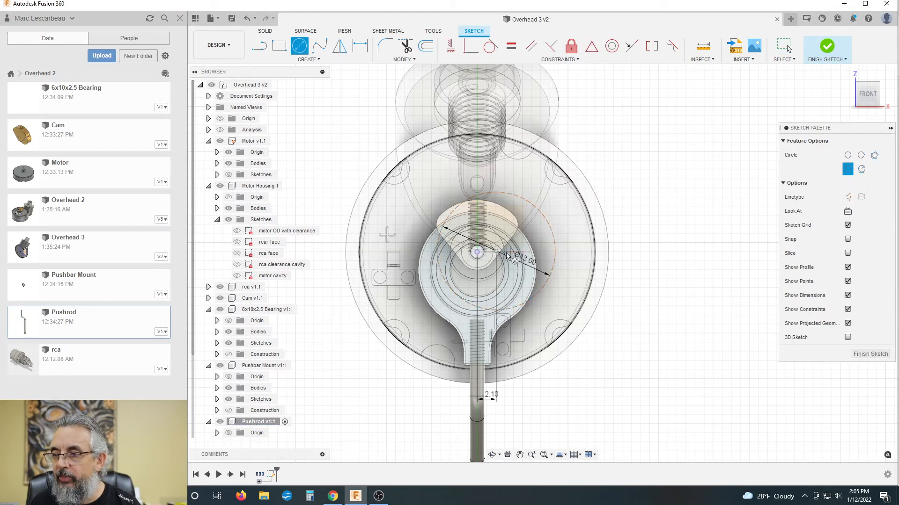
click(477, 253)
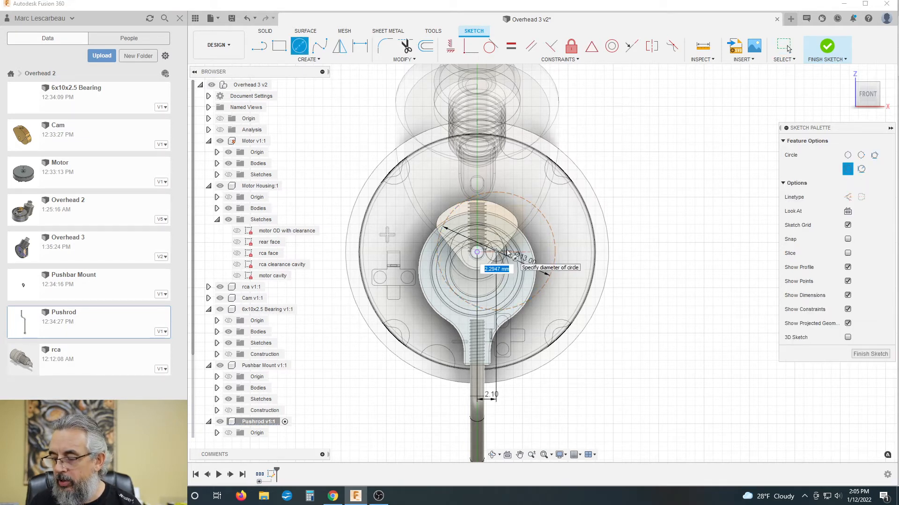
text(1.5)
key(Return)
key(Escape)
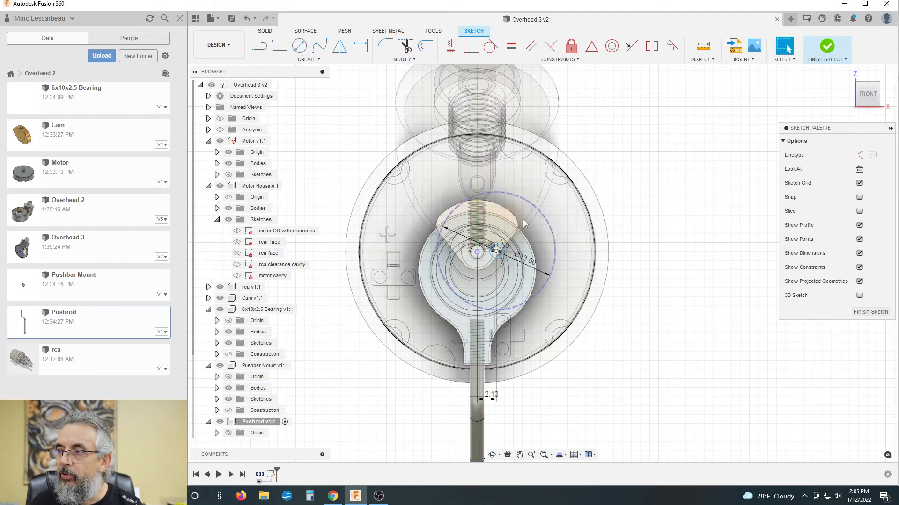
click(495, 256)
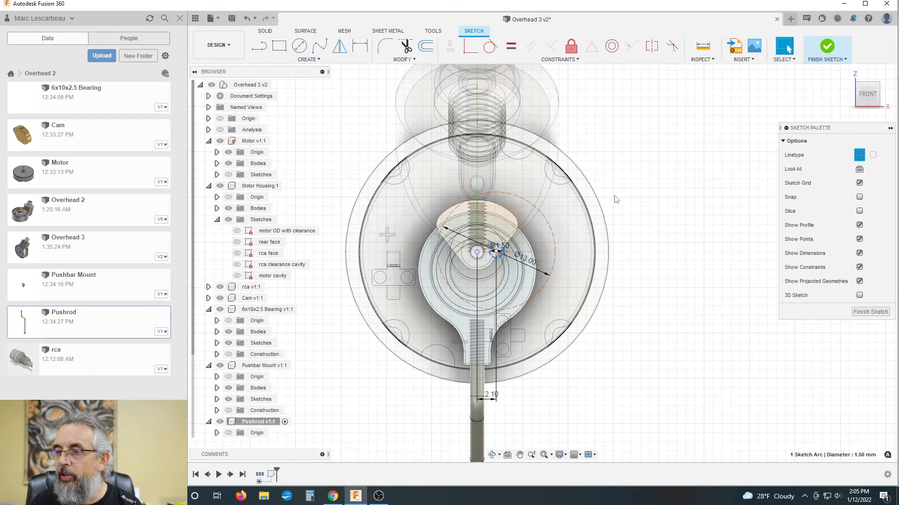
key(Escape)
- Circular-pattern the offset 13 mm and 1.5 mm construction circles around the motor centre with four instances over the full circle, and finish the sketch
click(309, 59)
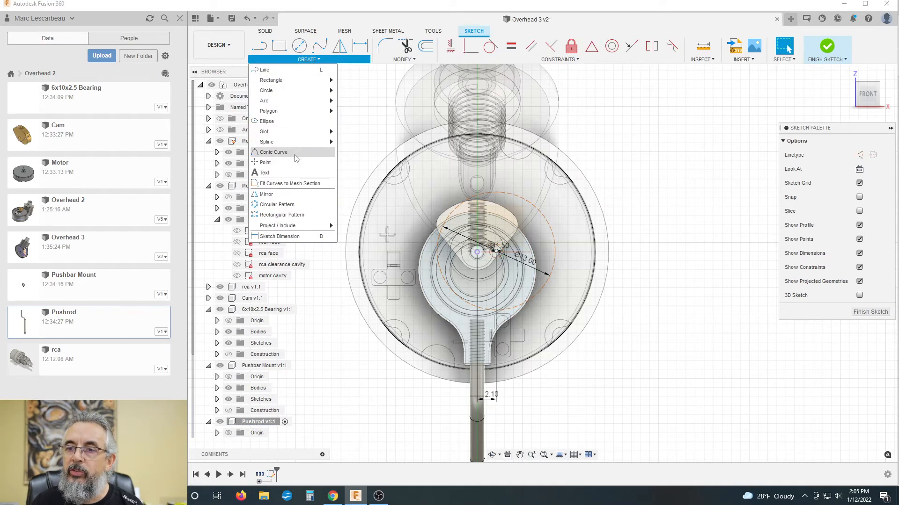
click(294, 204)
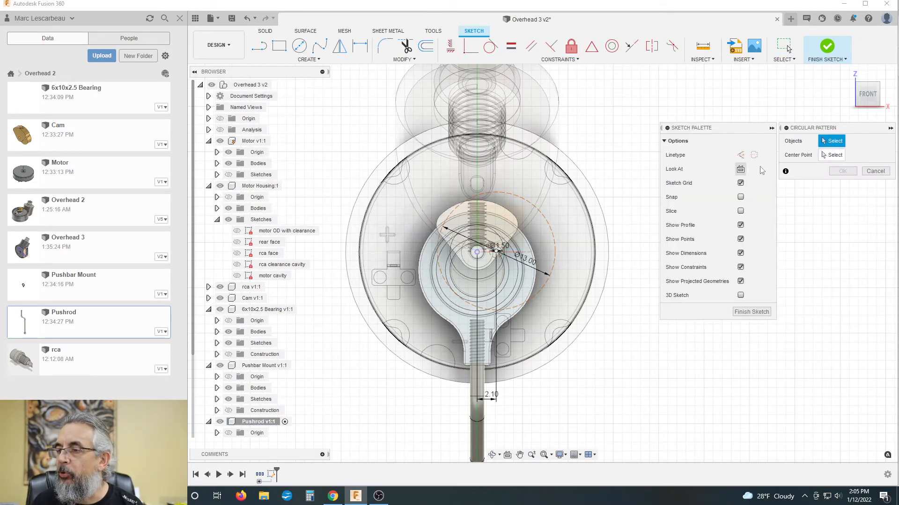
click(518, 258)
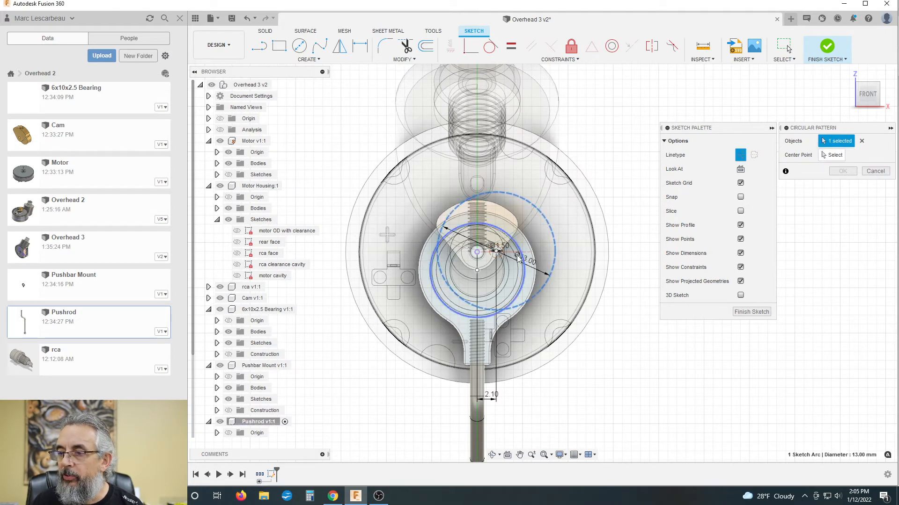
click(501, 257)
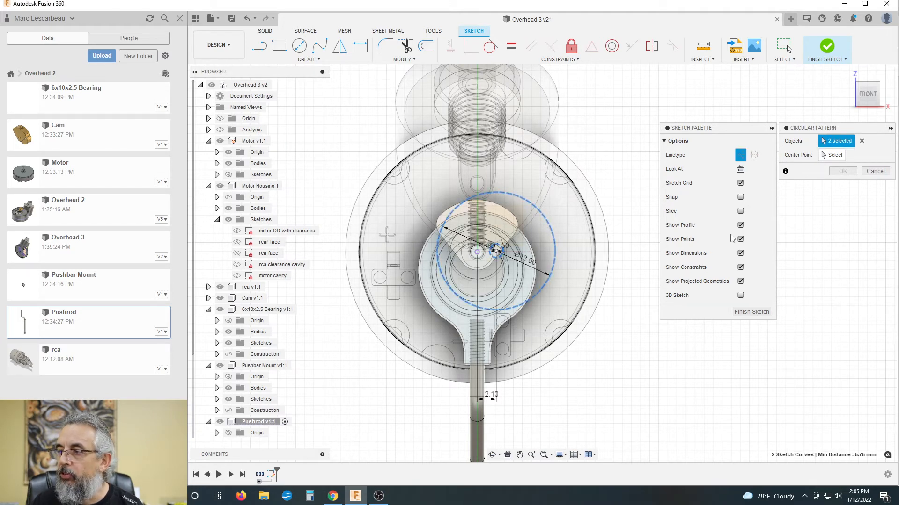
click(833, 155)
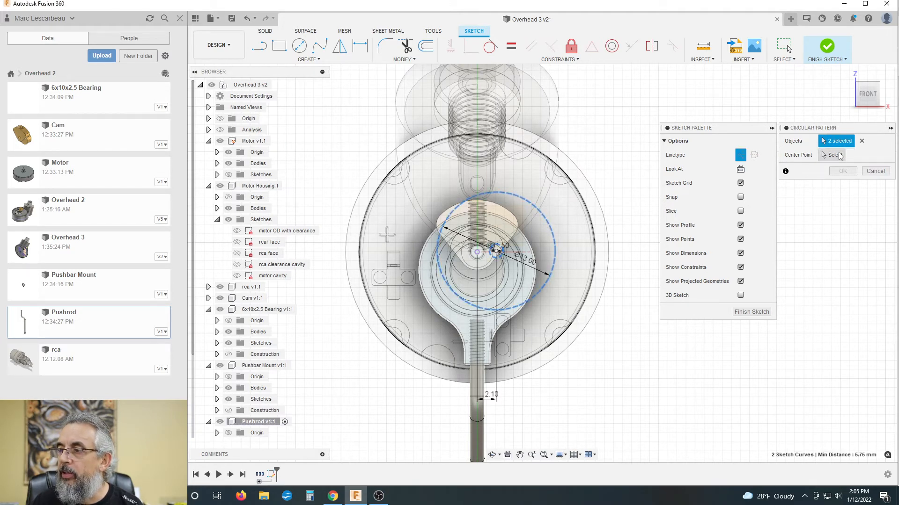
click(476, 253)
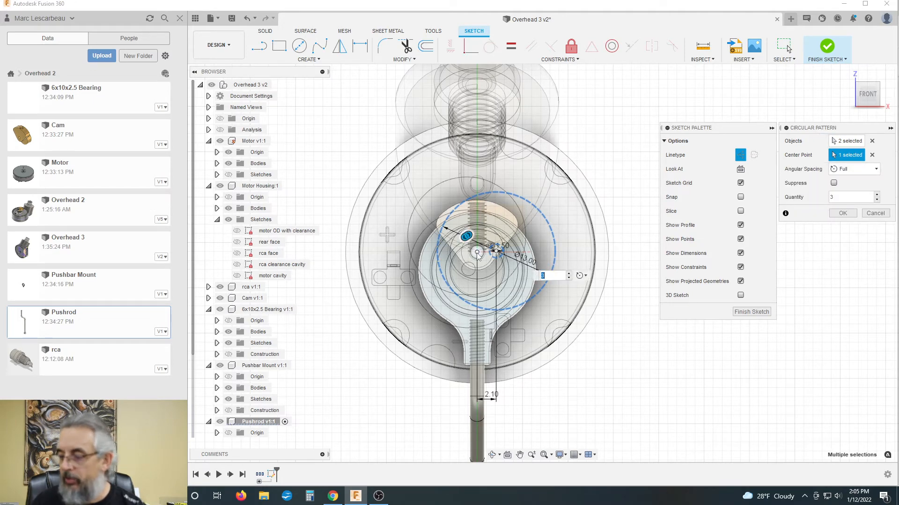
key(Return)
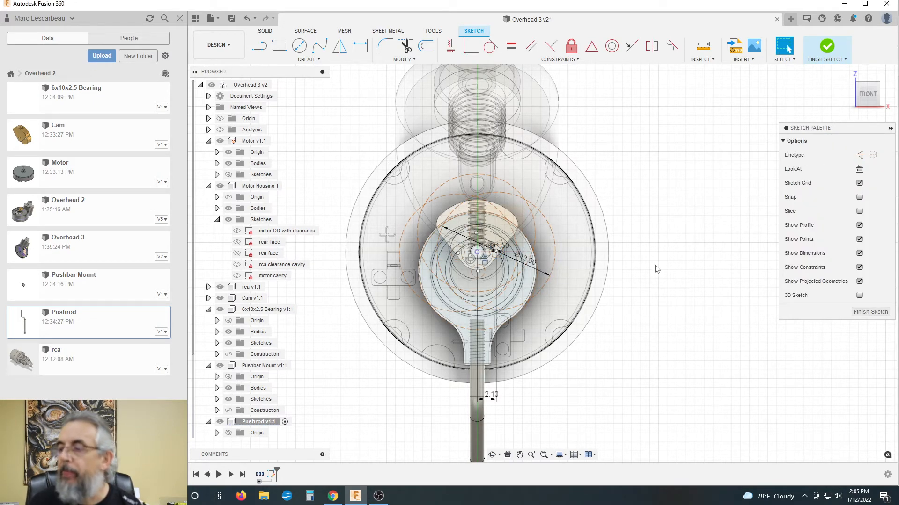
click(869, 311)
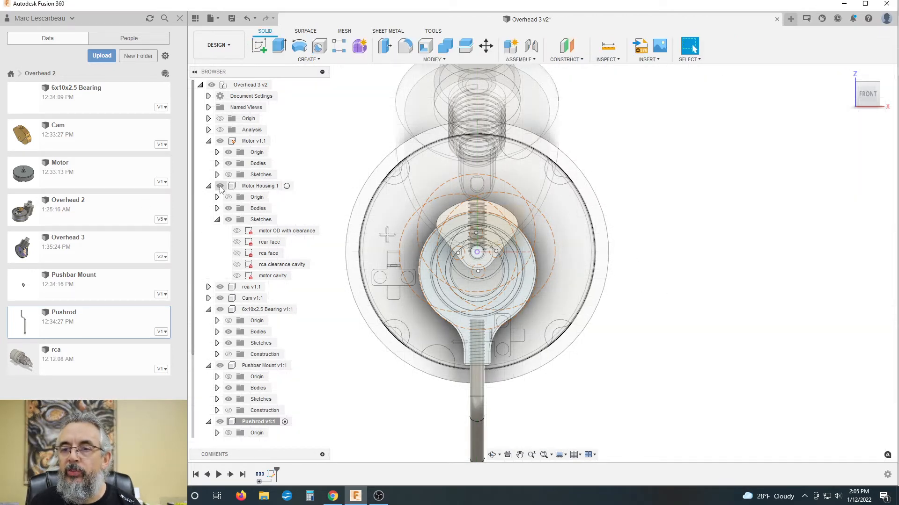
- Hide the Motor Housing component
click(220, 186)
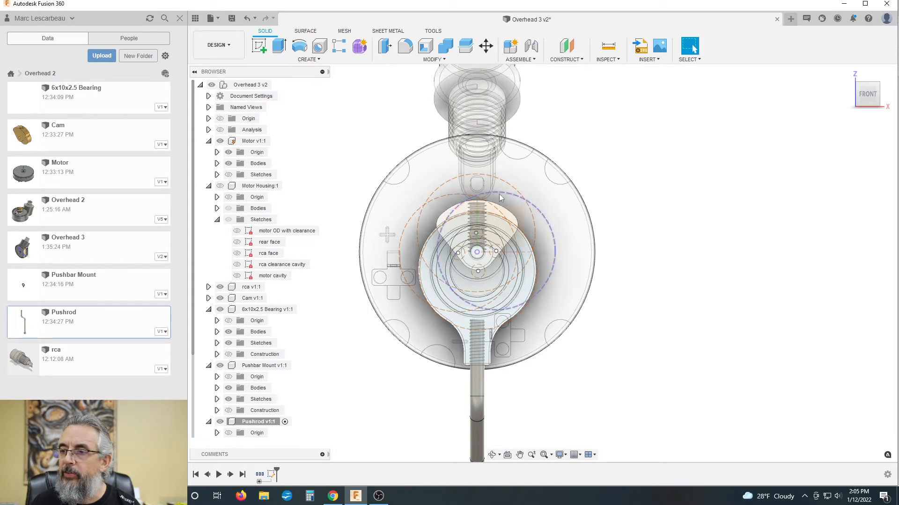
scroll(603, 160, down, 2)
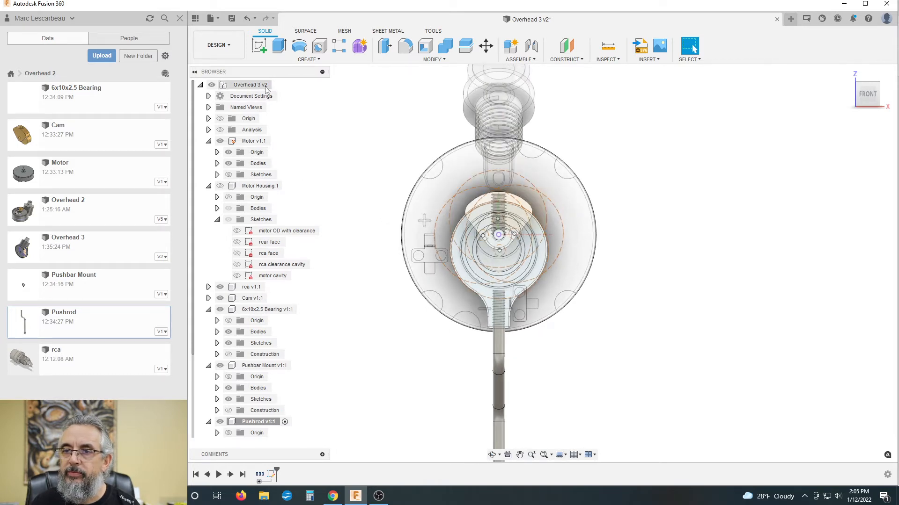
- Activate the top-level assembly to view the patterned circles against the solid parts, and reactivate the Pushrod component
click(279, 85)
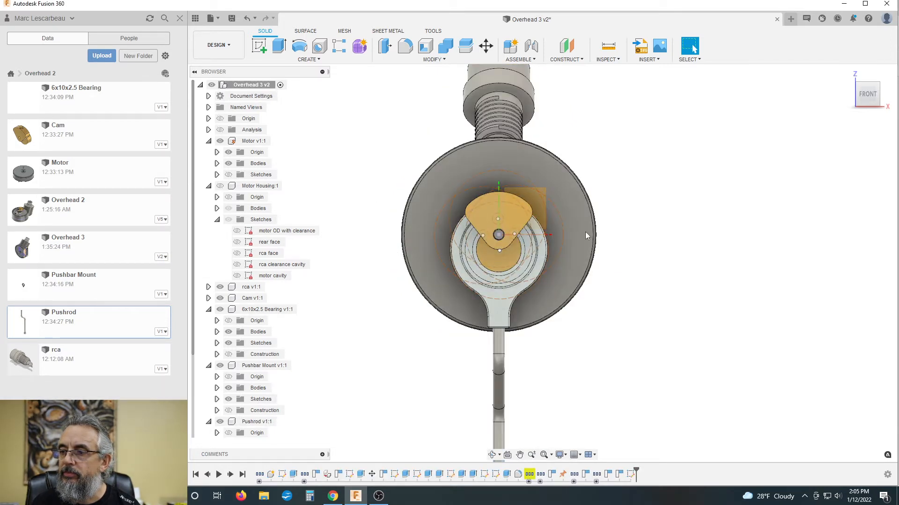
scroll(551, 194, up, 2)
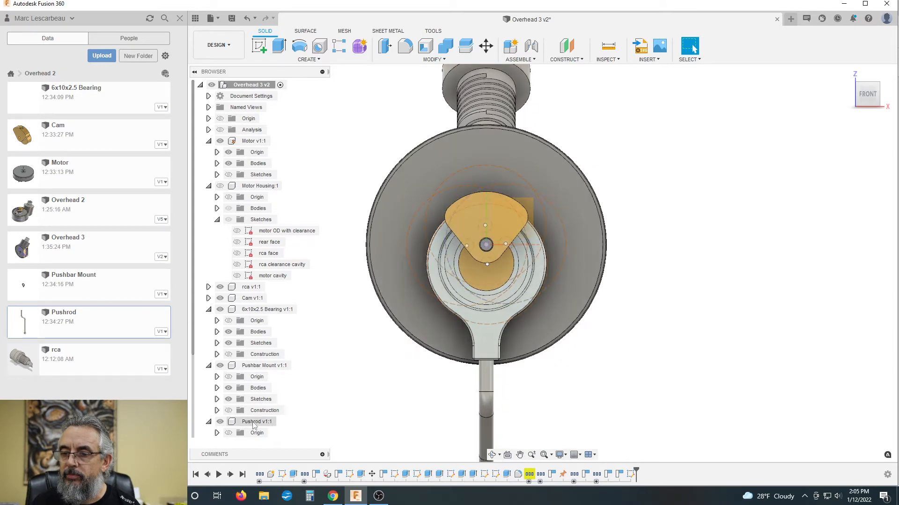
click(285, 421)
click(345, 407)
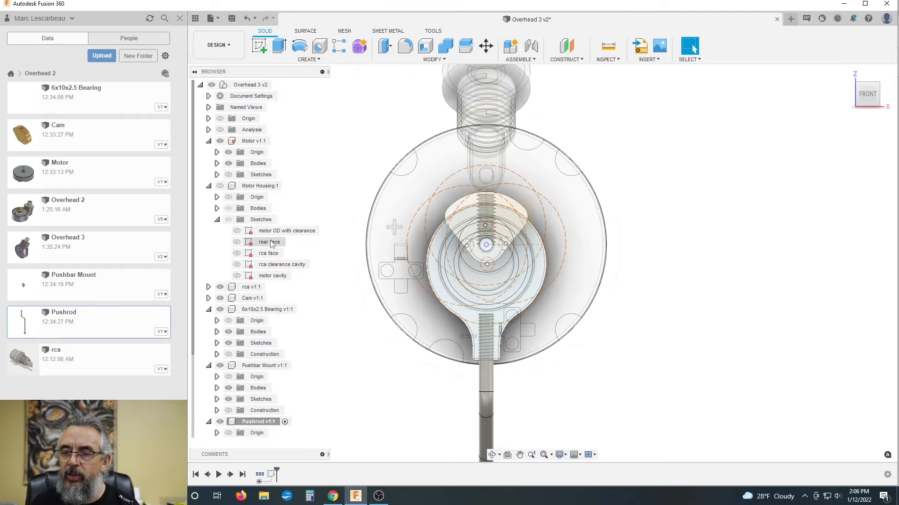
- Examine the Motor's list of sketches and the patterned circle positions in relation to the motor and the full pushrod
click(220, 187)
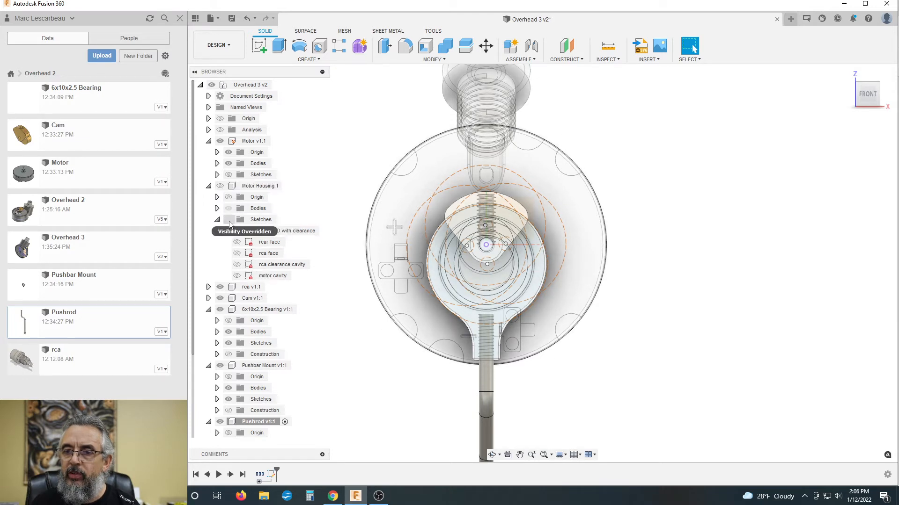
click(217, 175)
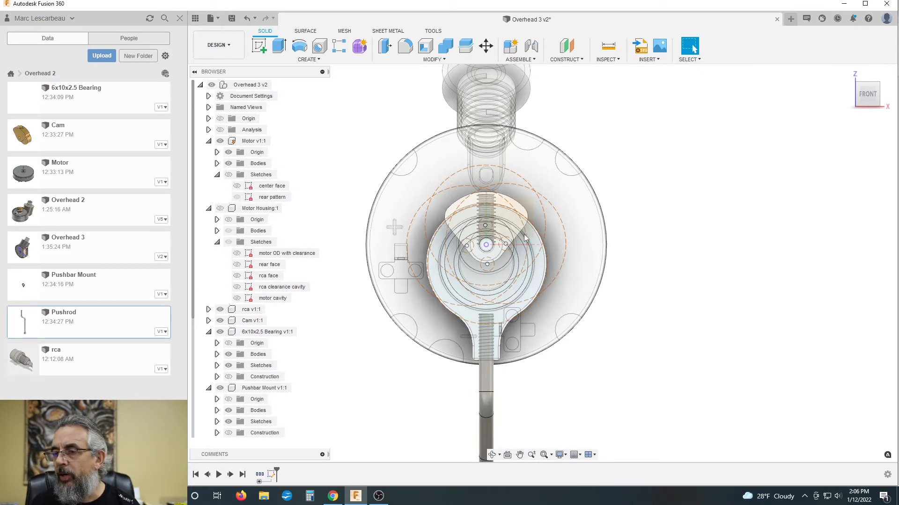
scroll(441, 221, down, 2)
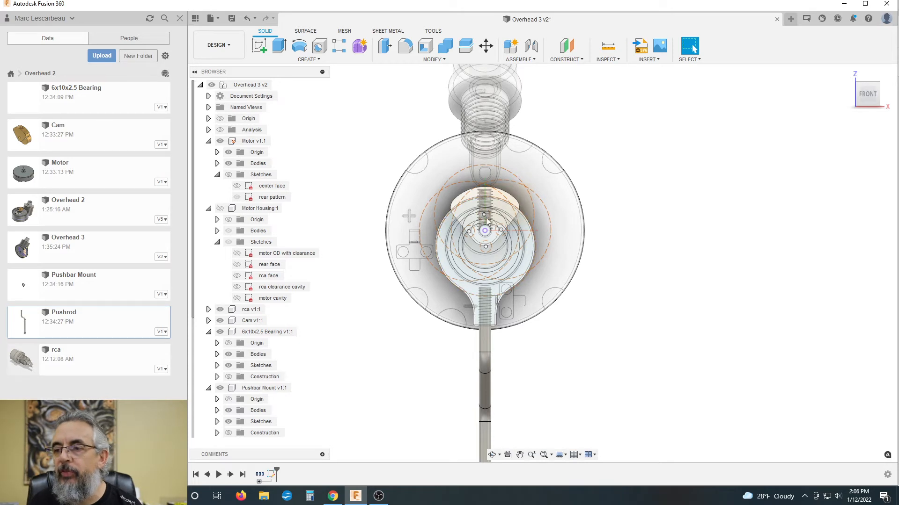
scroll(468, 219, up, 2)
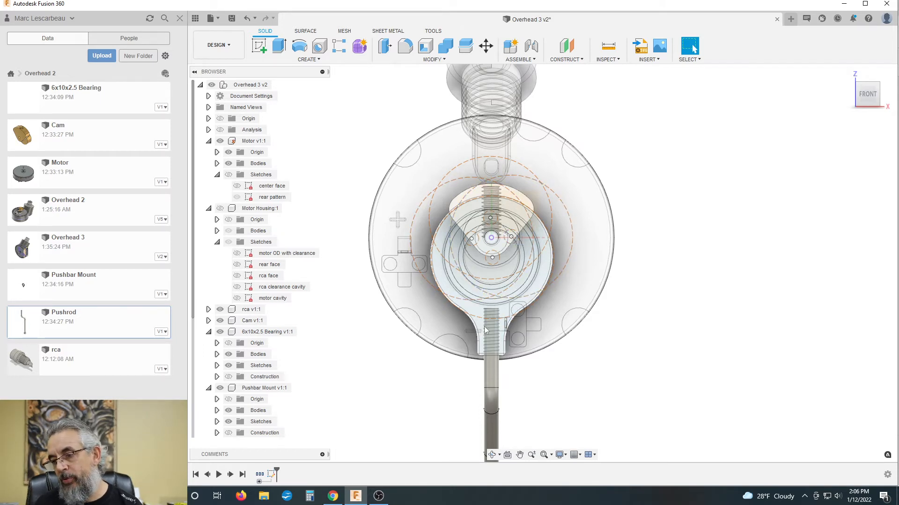
scroll(431, 195, down, 5)
scroll(444, 187, down, 2)
scroll(469, 225, up, 2)
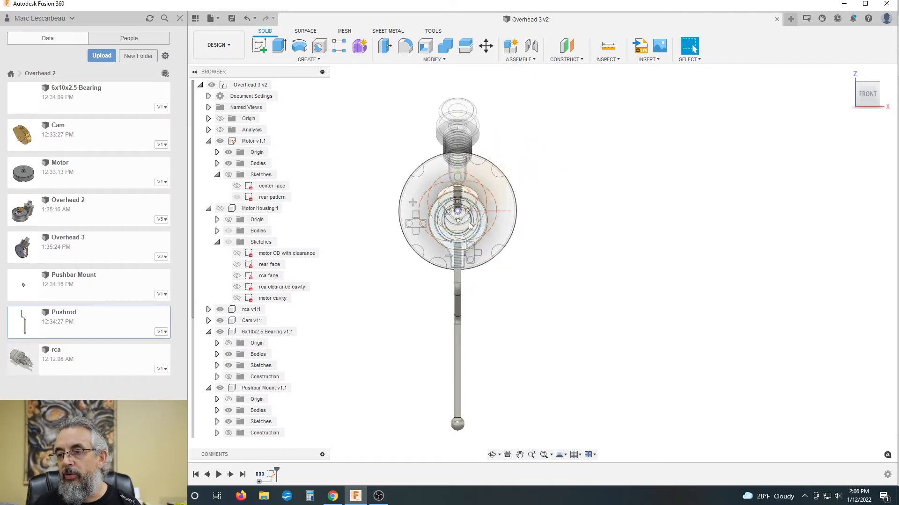
scroll(544, 221, down, 1)
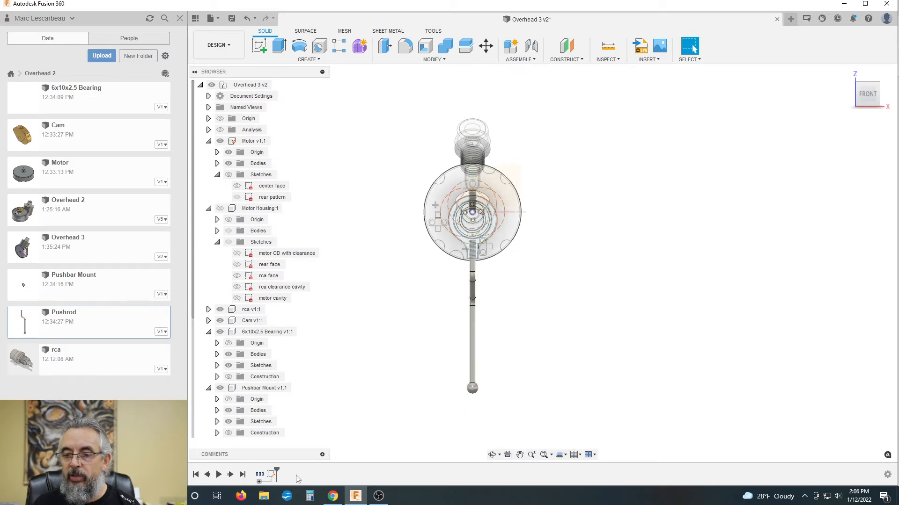
- Reopen the Pushrod's circle sketch and draw a line from the bottom of the pushrod's ball to the centre of the right-hand 1.5 mm circle
double_click(272, 475)
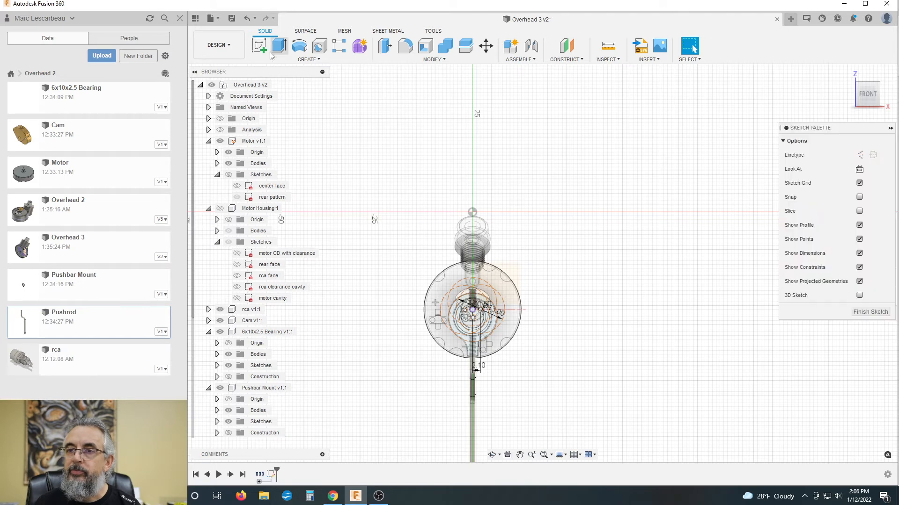
click(259, 46)
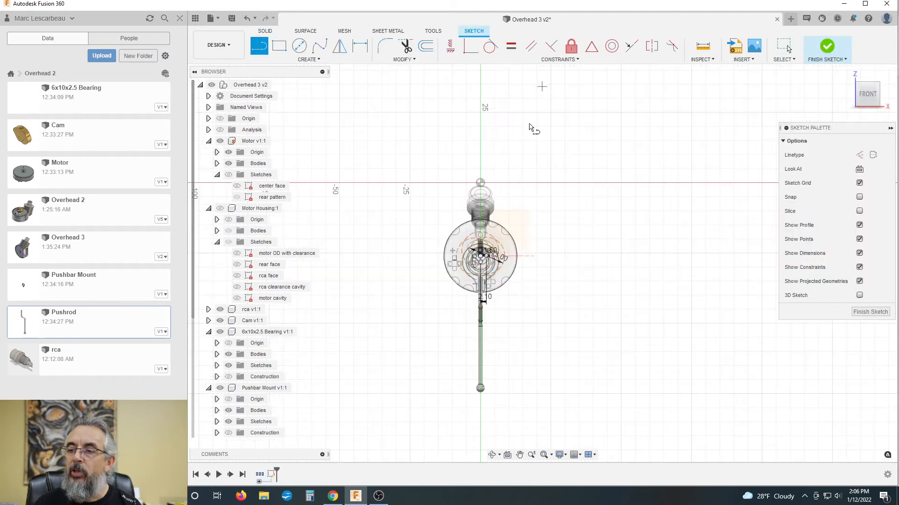
scroll(483, 294, up, 4)
scroll(461, 257, down, 3)
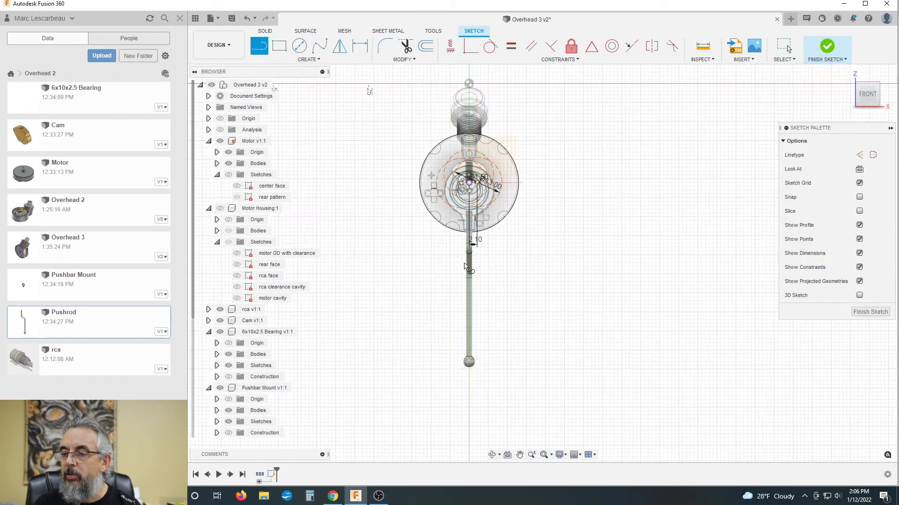
scroll(476, 393, up, 5)
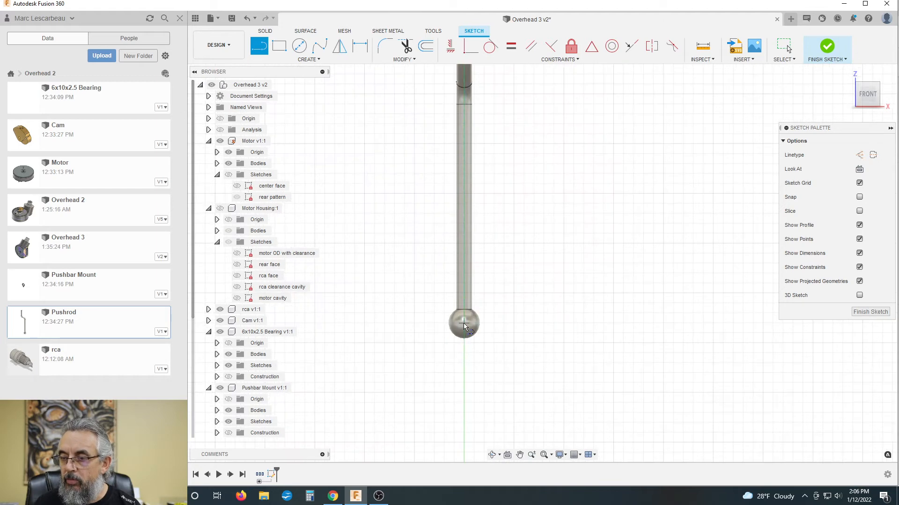
scroll(462, 332, up, 5)
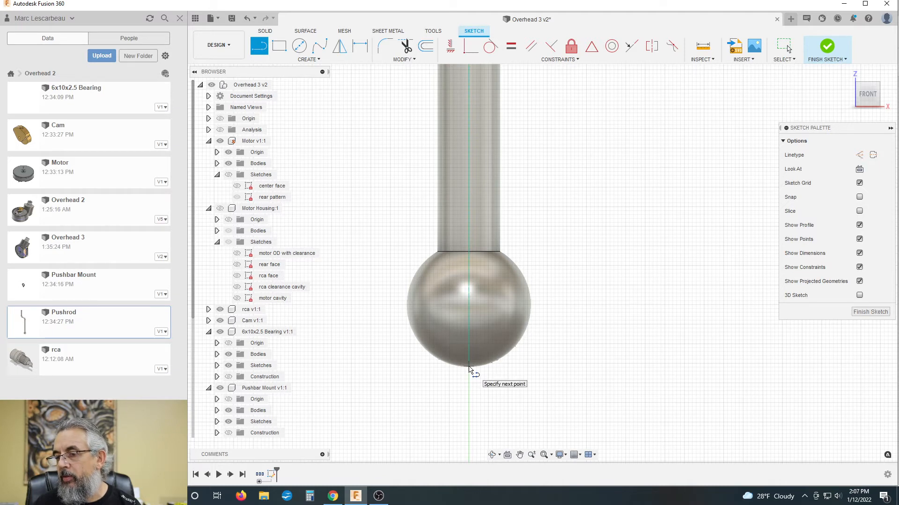
click(470, 370)
scroll(470, 375, down, 3)
scroll(478, 378, down, 5)
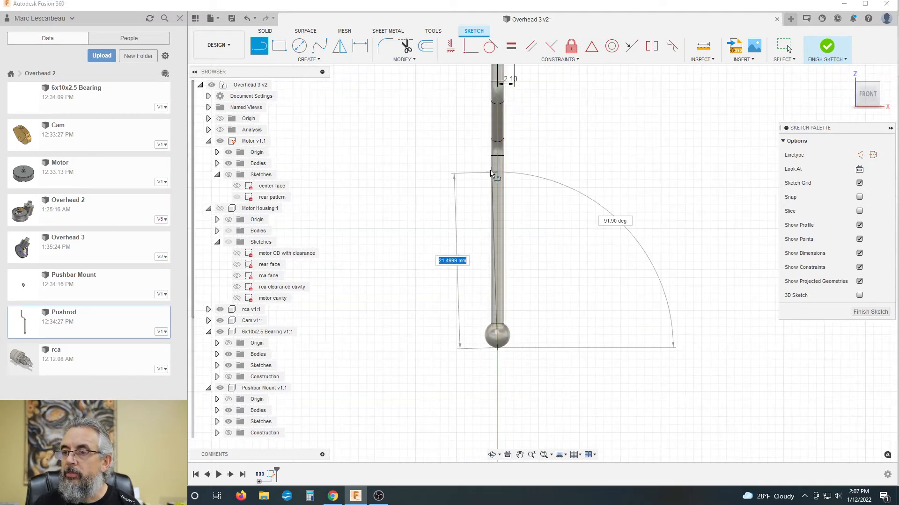
scroll(504, 117, up, 8)
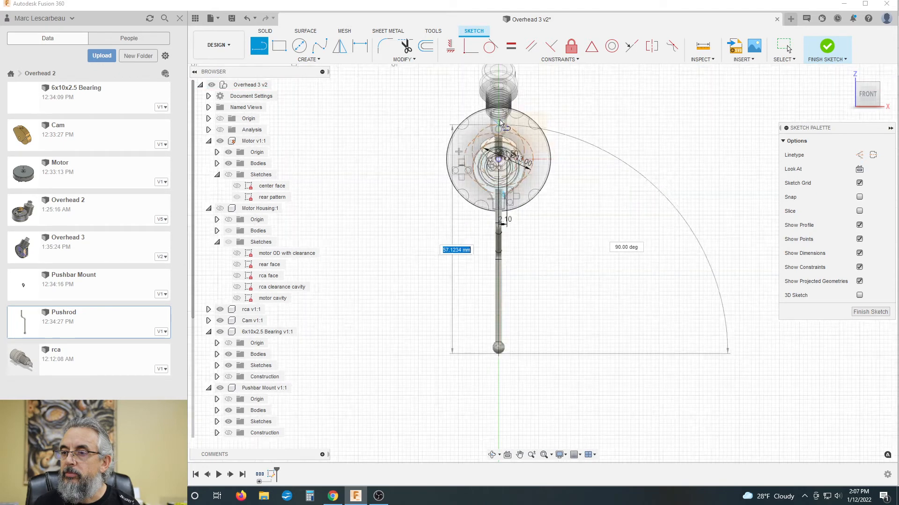
scroll(516, 181, up, 3)
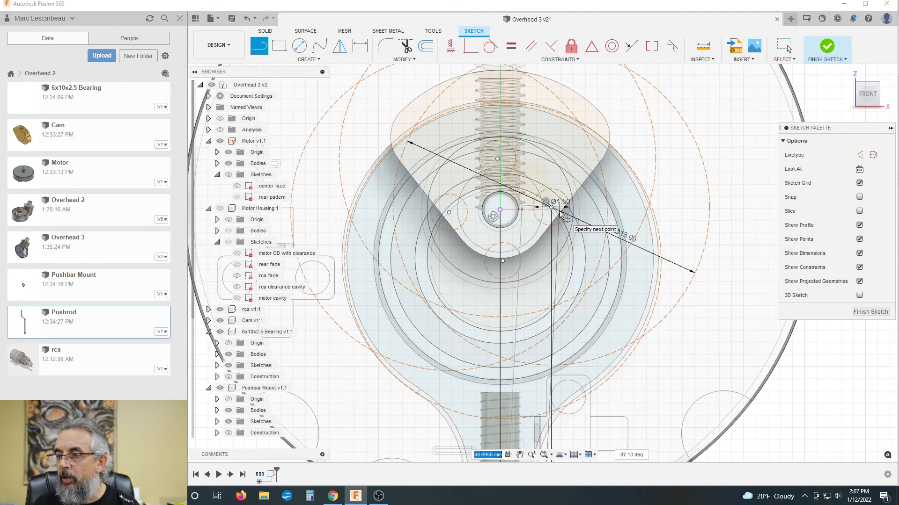
click(553, 209)
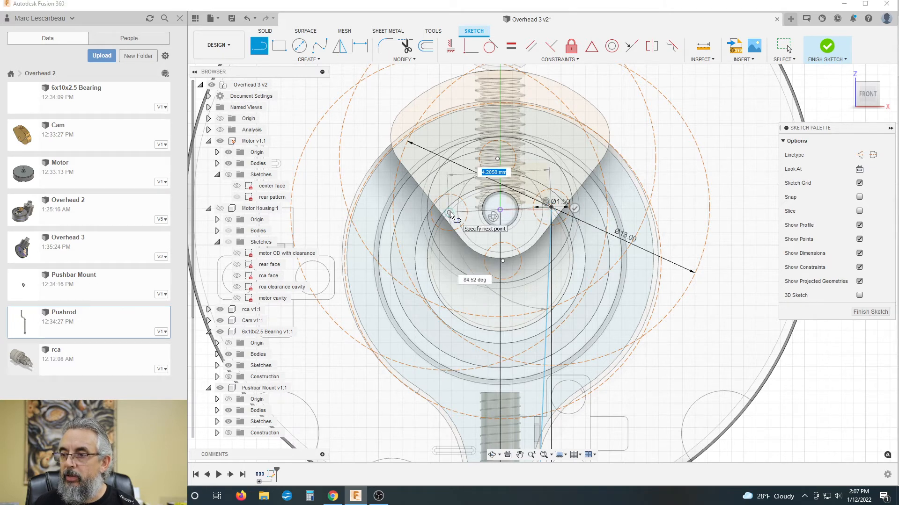
scroll(450, 214, down, 3)
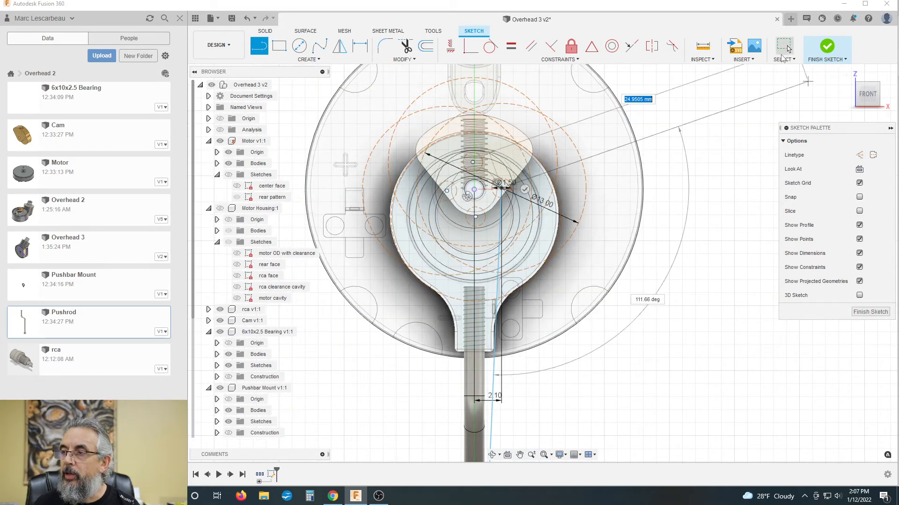
click(786, 47)
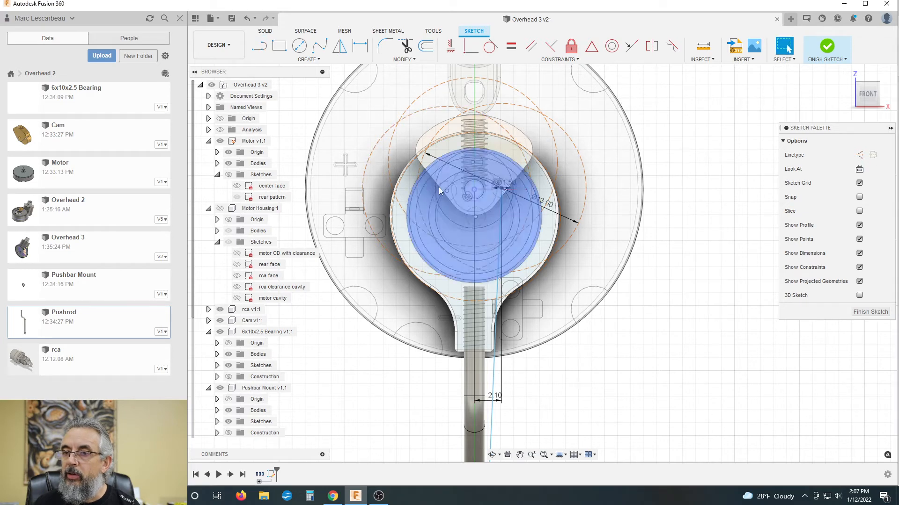
- Draw a second line from the centre of the left-hand 1.5 mm circle to the first line's endpoint beneath the pushrod's ball
key(l)
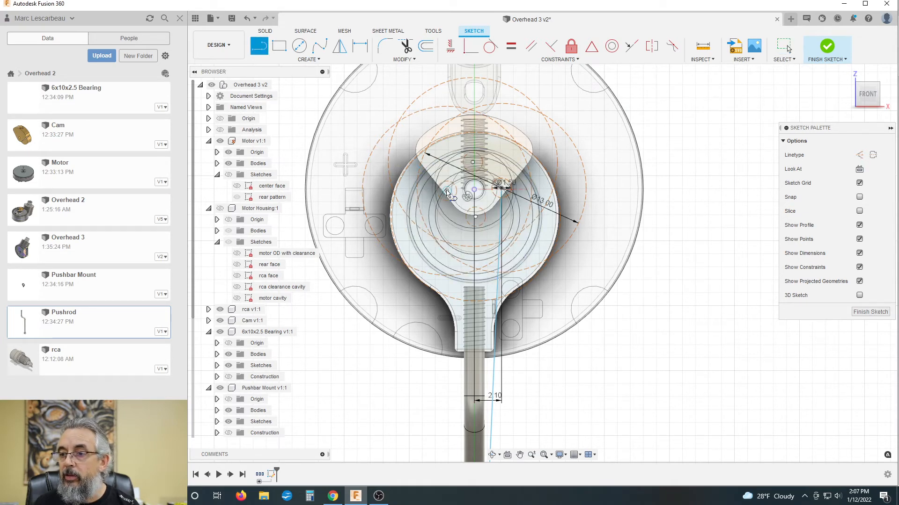
click(445, 192)
scroll(427, 307, down, 5)
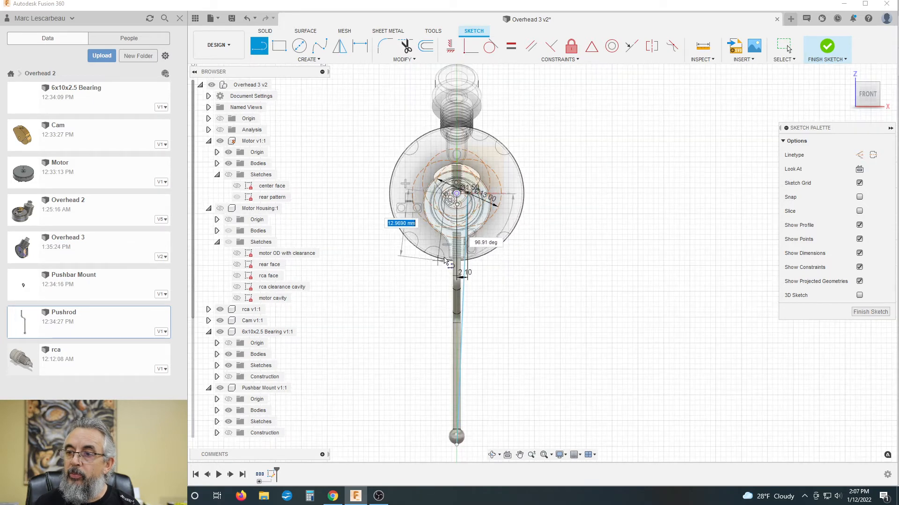
scroll(439, 333, up, 5)
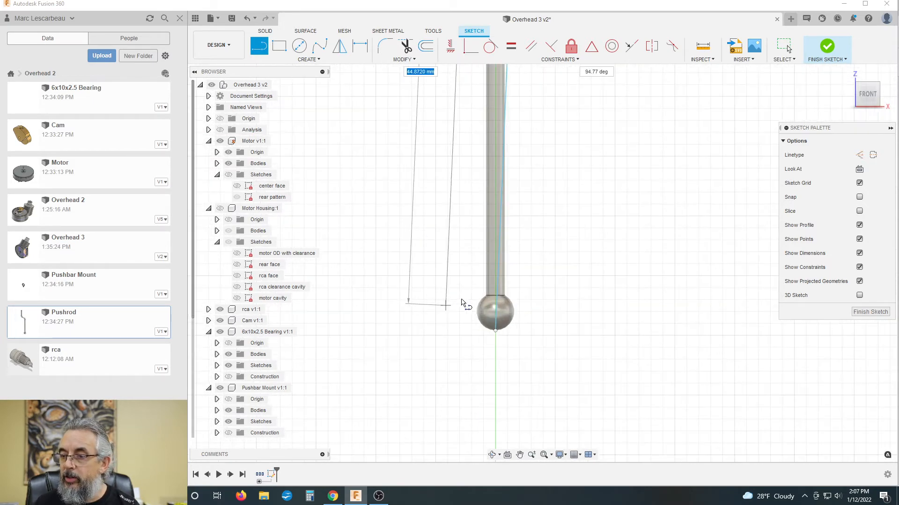
click(497, 335)
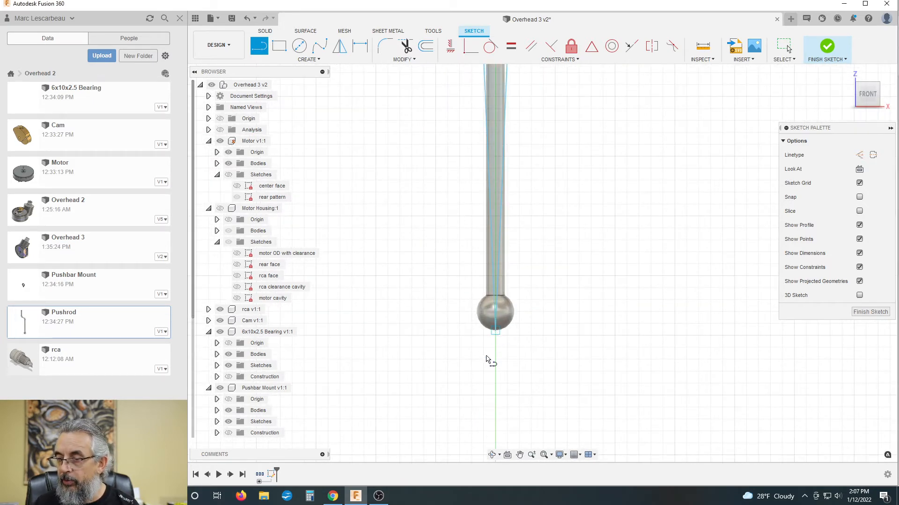
scroll(487, 359, down, 5)
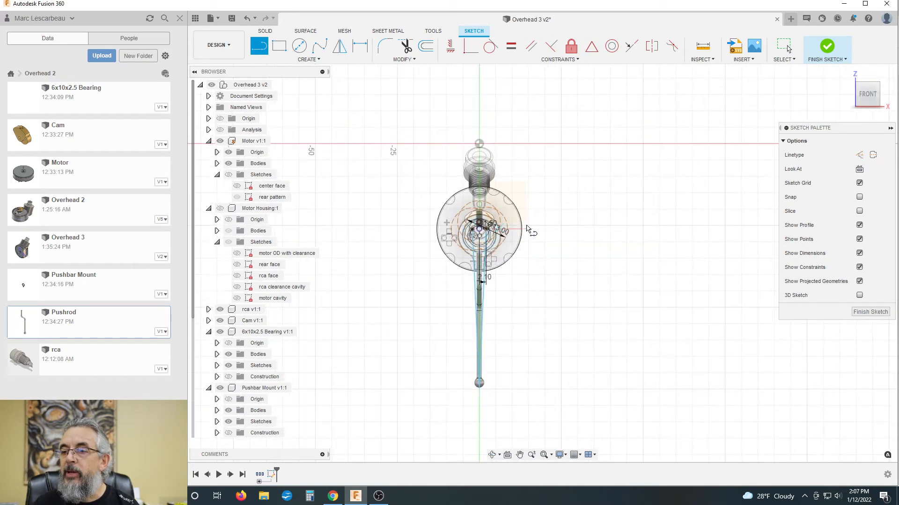
- Examine the two swing lines in relation to the pushrod, its ball end and the patterned cam circles
scroll(469, 232, up, 2)
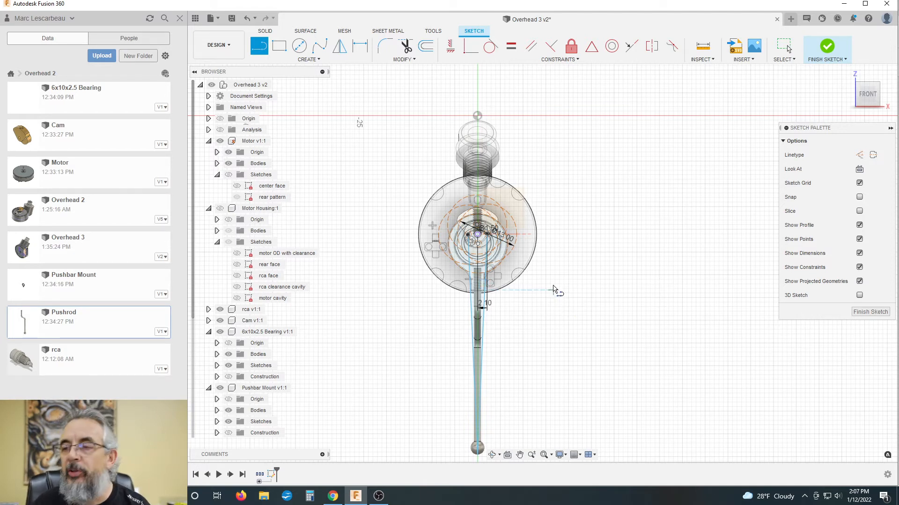
scroll(556, 213, down, 2)
scroll(506, 276, up, 5)
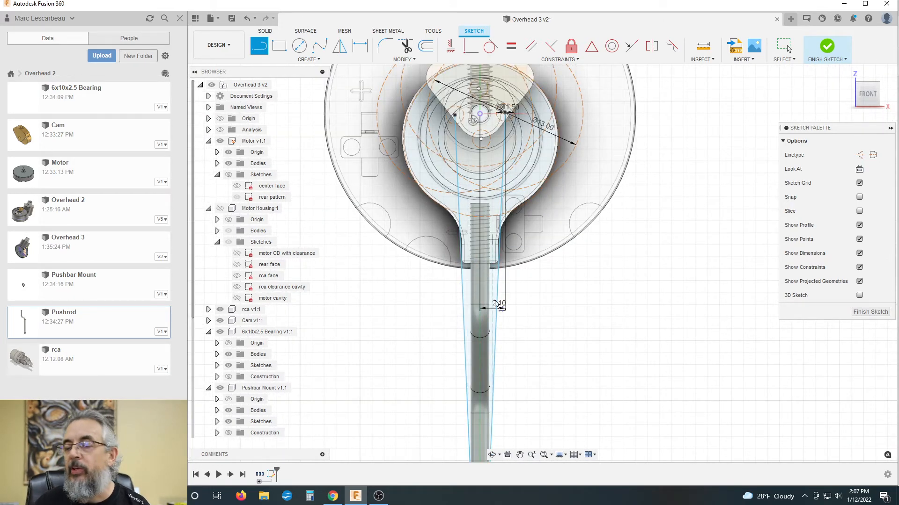
scroll(465, 264, down, 2)
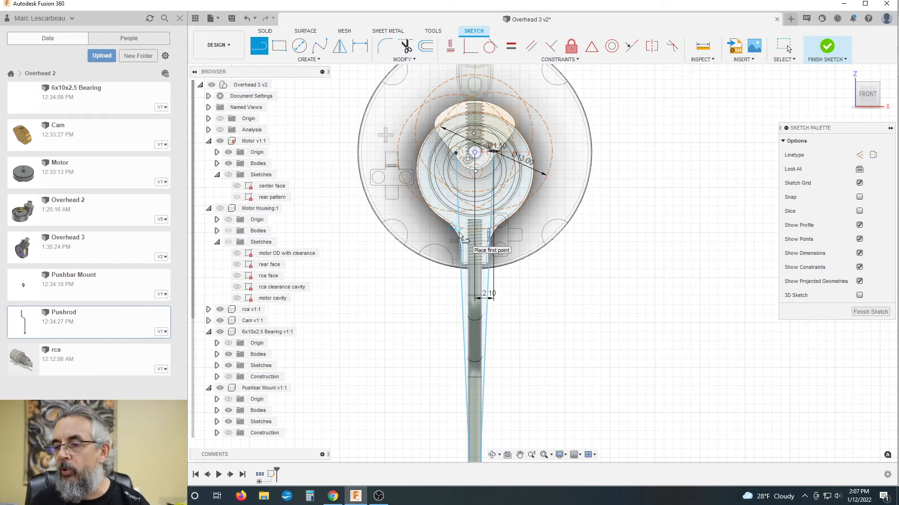
scroll(461, 234, down, 2)
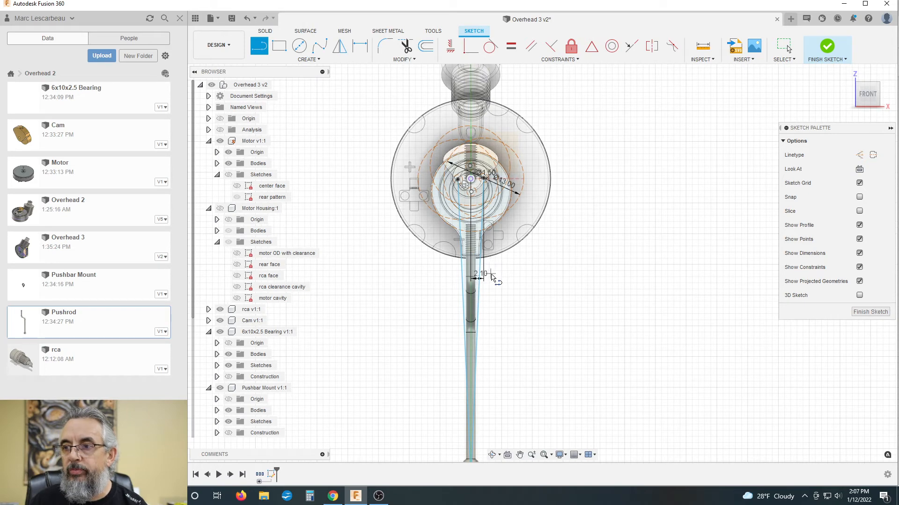
scroll(519, 285, down, 3)
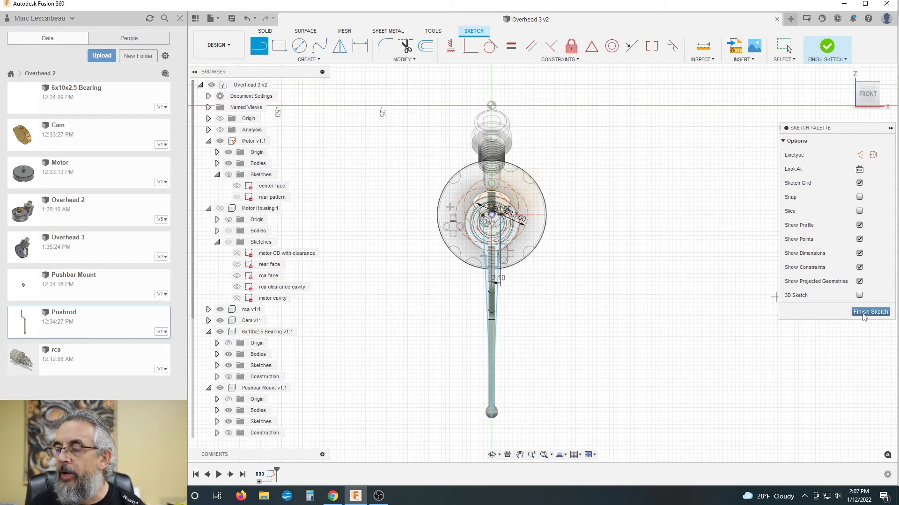
scroll(344, 215, down, 1)
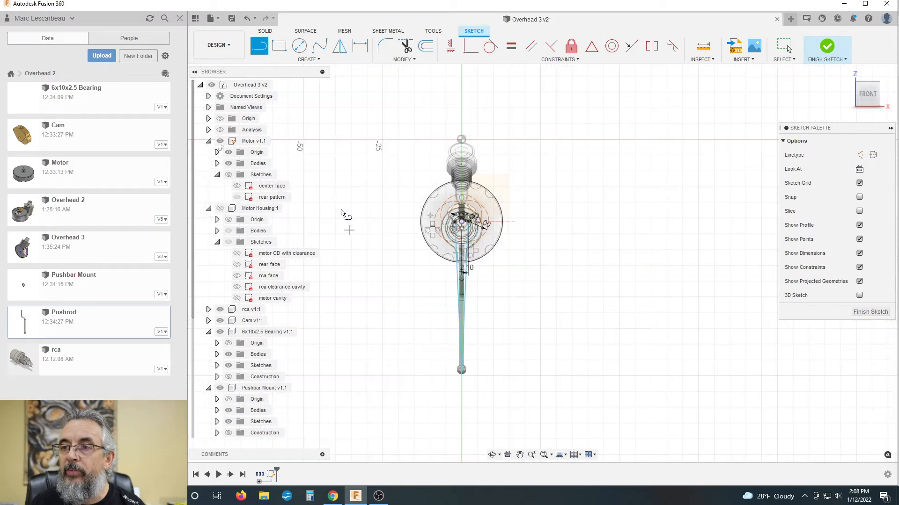
scroll(397, 121, down, 1)
- Offset the chained pair of swing lines outward by 0.75 mm
click(425, 46)
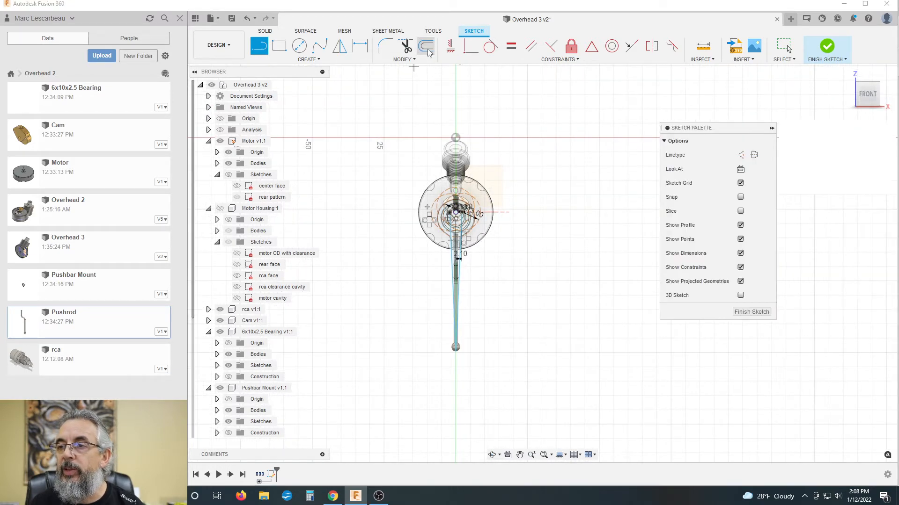
scroll(450, 277, up, 2)
scroll(483, 289, up, 2)
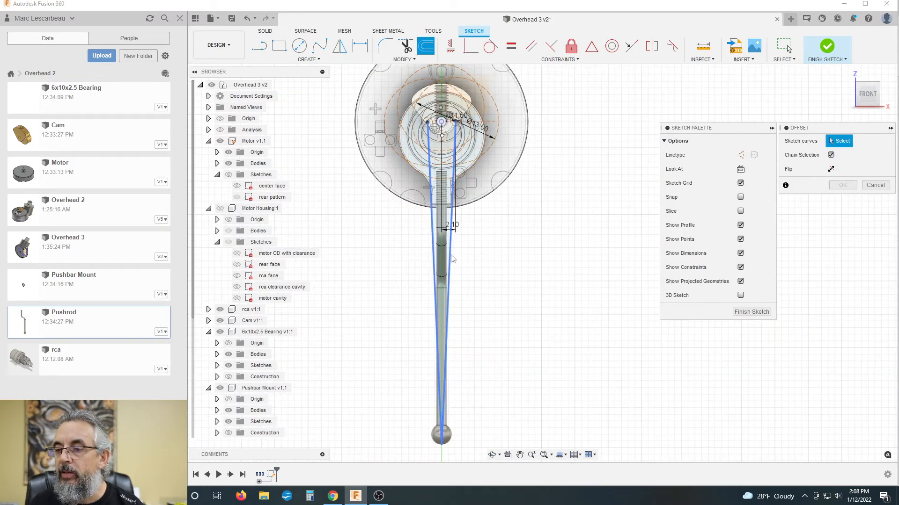
click(452, 257)
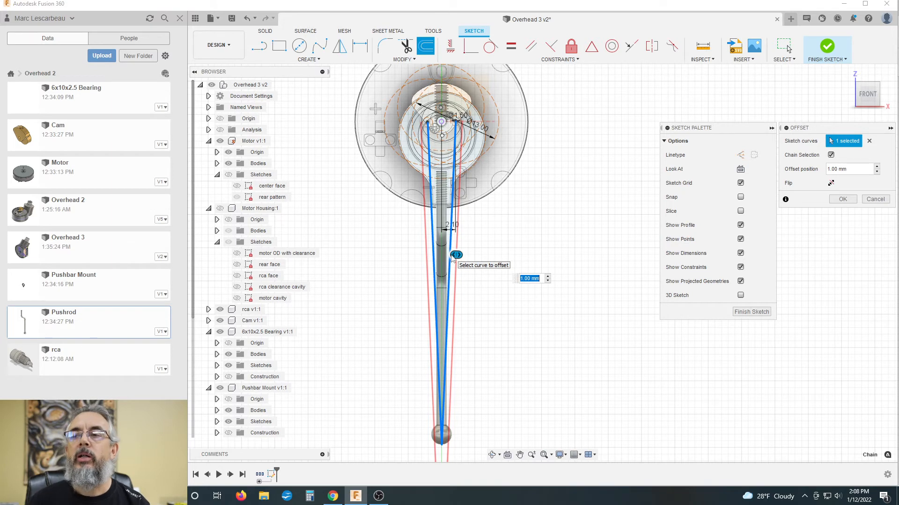
text(.75)
key(Return)
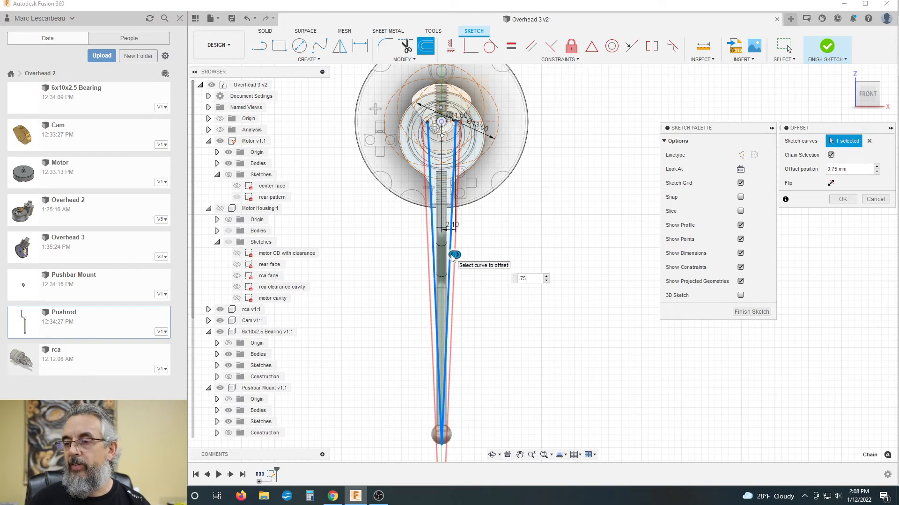
key(Return)
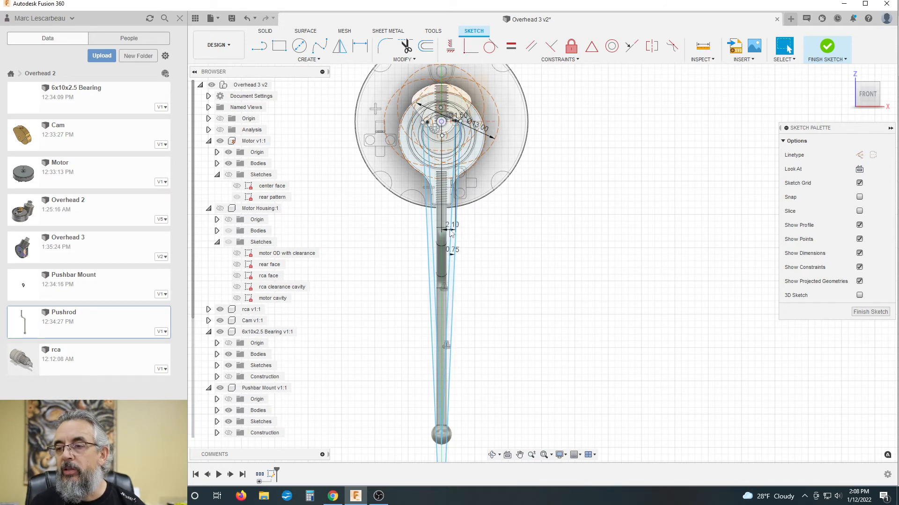
- Inspect the offset lines along the pushrod and finish the sketch
scroll(451, 233, up, 3)
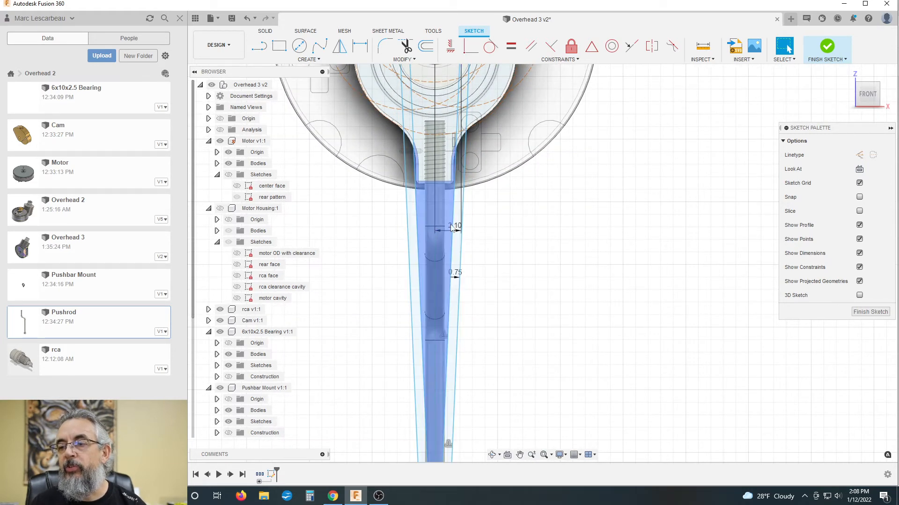
scroll(466, 248, down, 4)
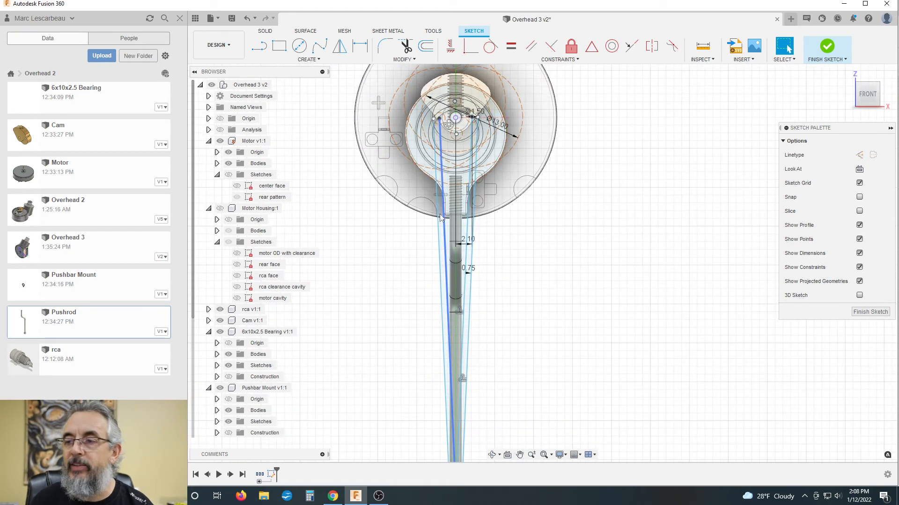
scroll(440, 217, down, 3)
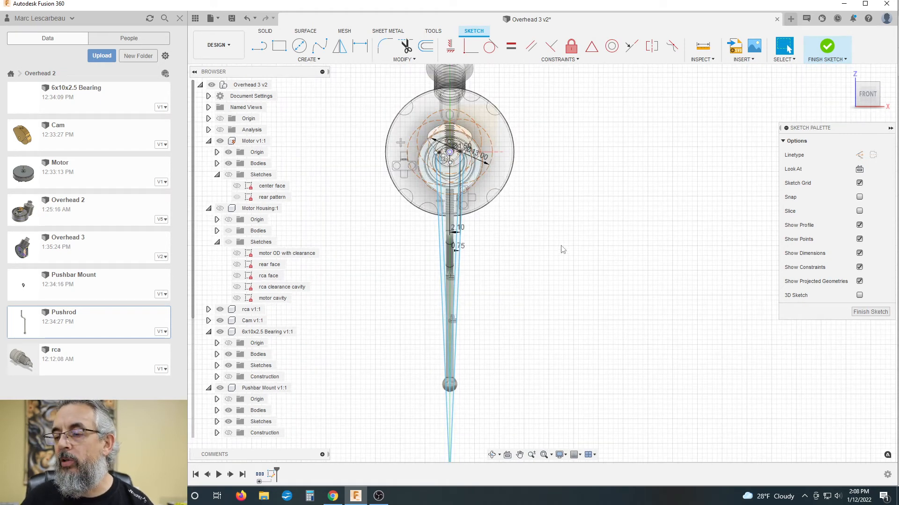
scroll(523, 250, down, 2)
scroll(474, 241, up, 2)
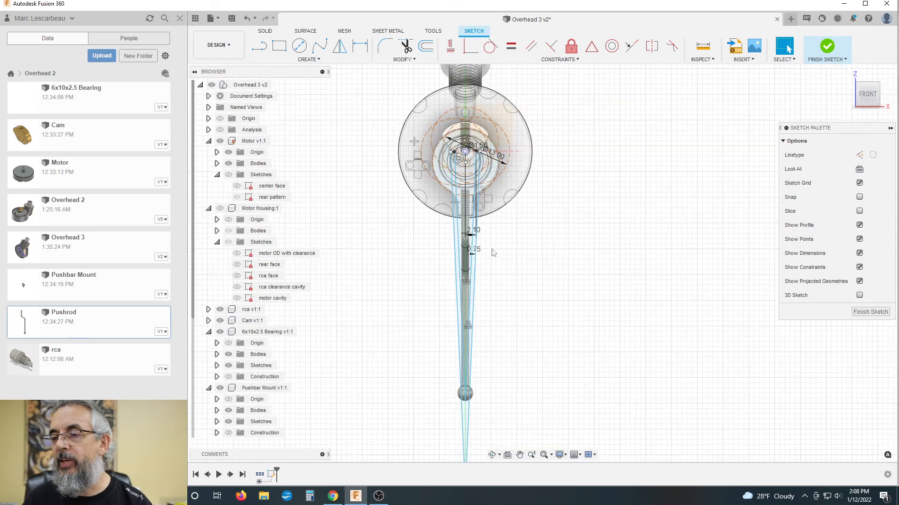
click(870, 312)
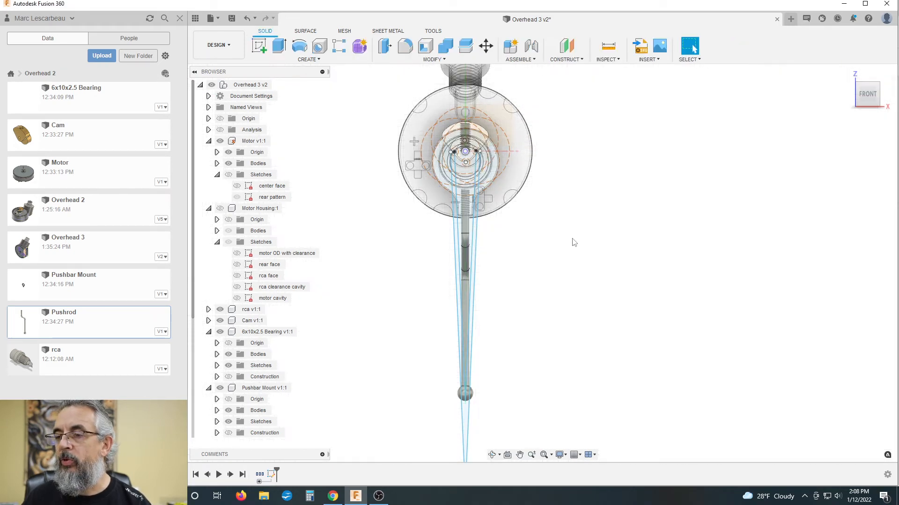
- Examine the swing outline from angled views in relation to the motor and the bent pushrod
mouse_move(572, 243)
shift+middle_down()
mouse_move(524, 243)
mouse_move(481, 229)
mouse_move(555, 257)
mouse_move(550, 224)
mouse_move(569, 235)
shift+middle_up()
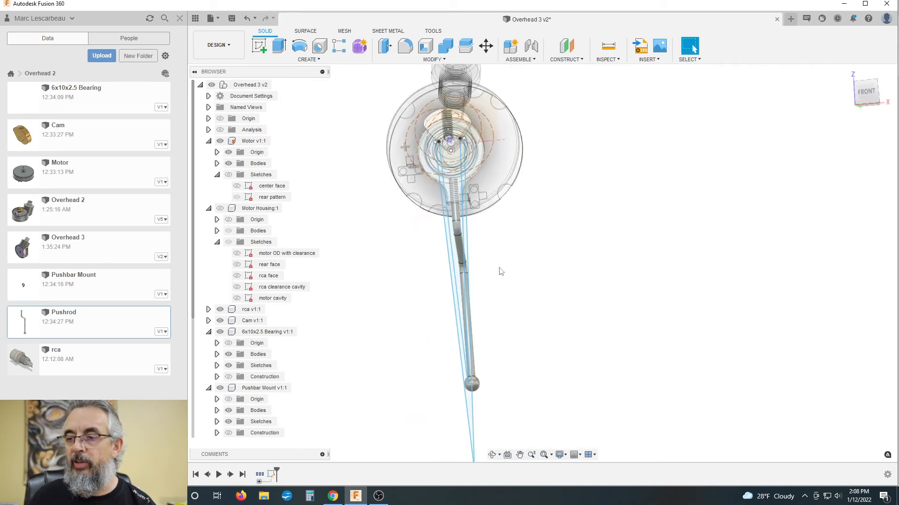
scroll(475, 286, down, 2)
scroll(494, 281, down, 1)
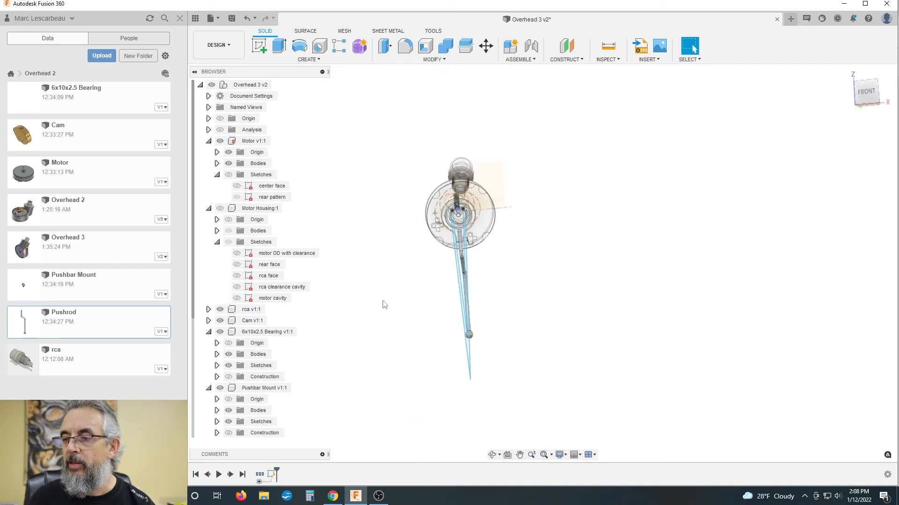
scroll(415, 168, down, 2)
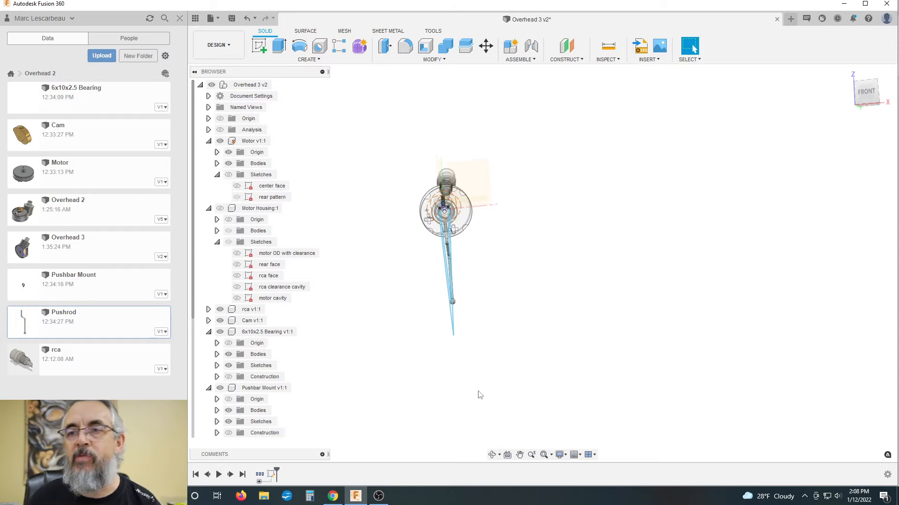
scroll(438, 203, up, 3)
scroll(489, 205, down, 1)
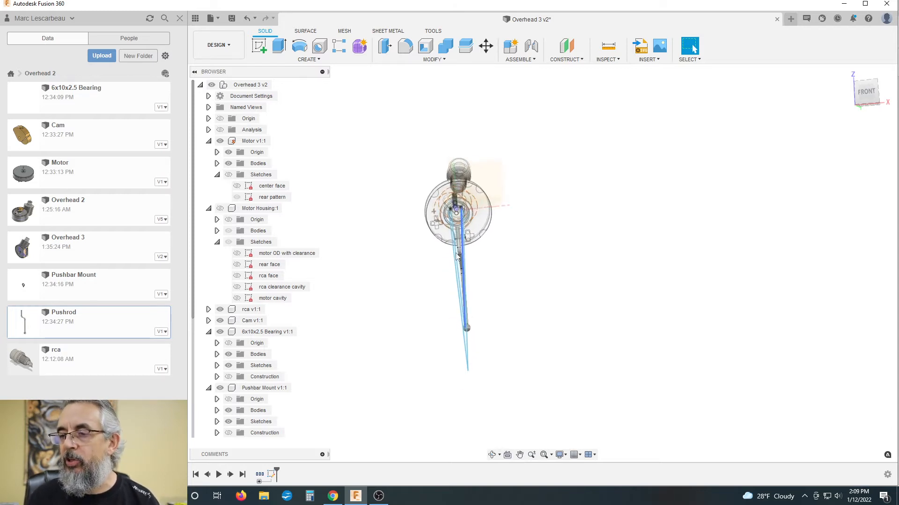
scroll(455, 243, up, 2)
scroll(451, 225, down, 1)
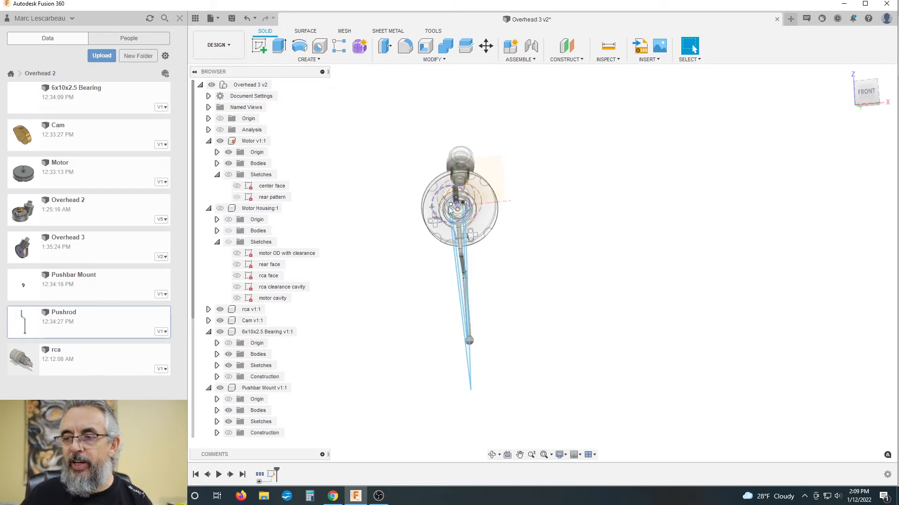
shift+middle_drag(531, 315, 512, 328)
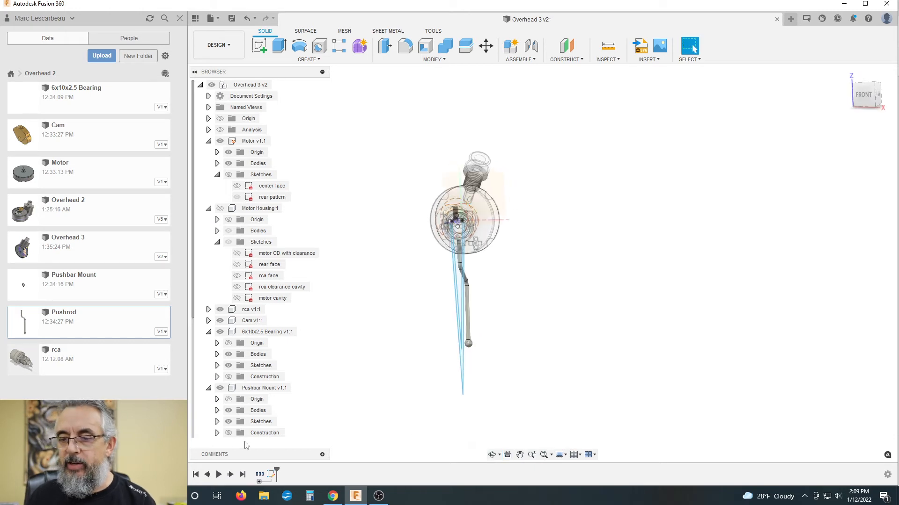
- Hide all of the Pushrod component's sketches
click(217, 422)
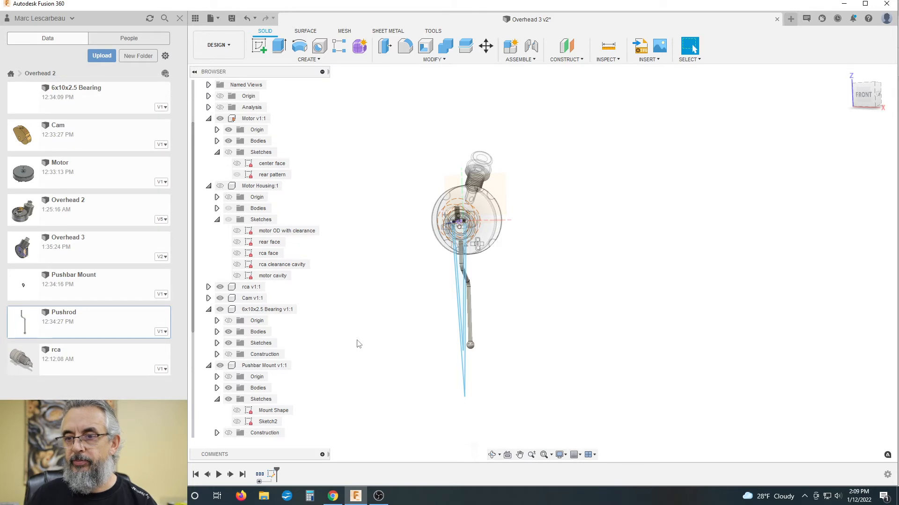
scroll(359, 343, down, 2)
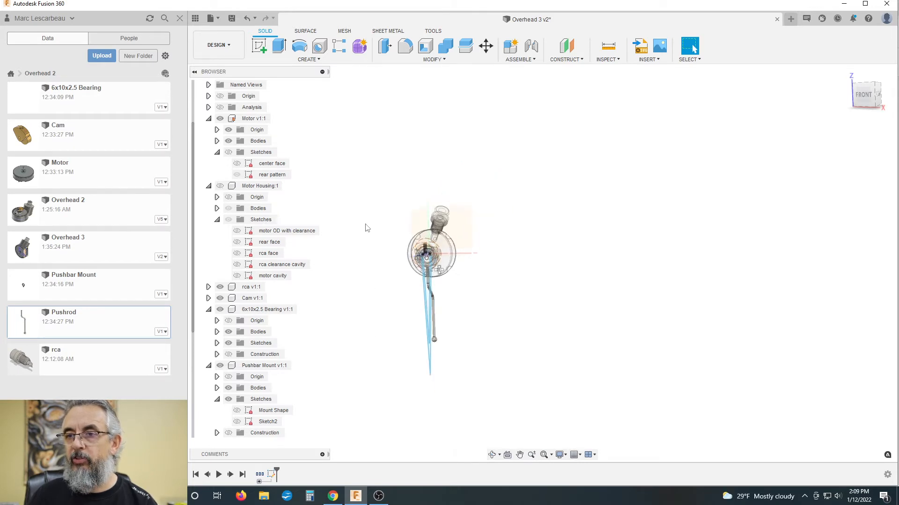
scroll(306, 122, up, 1)
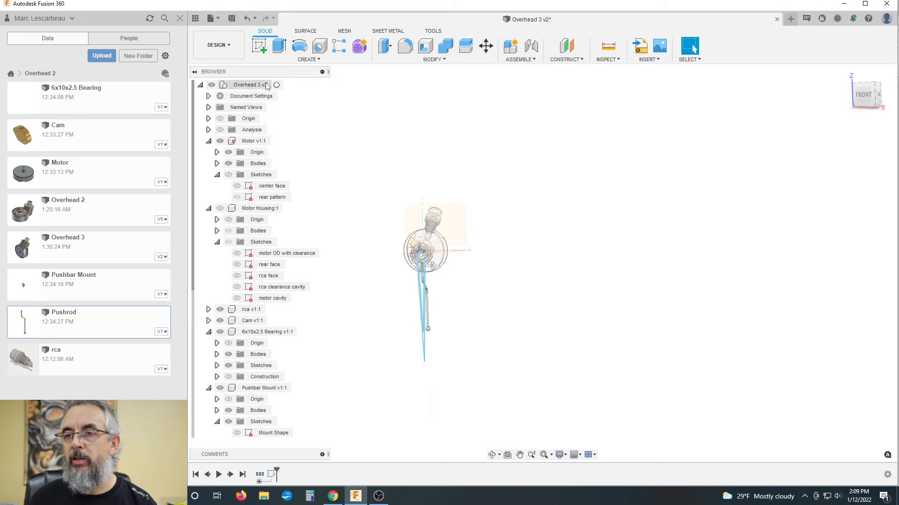
scroll(276, 416, down, 3)
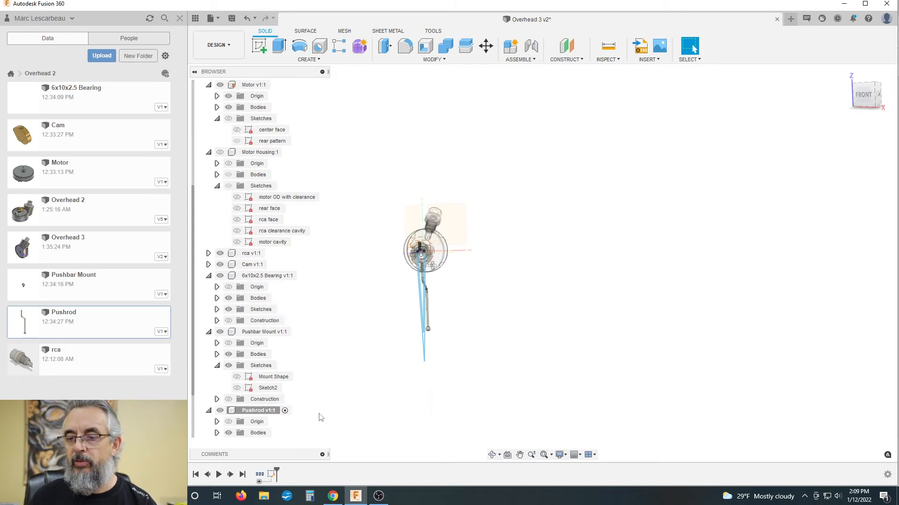
scroll(330, 379, up, 2)
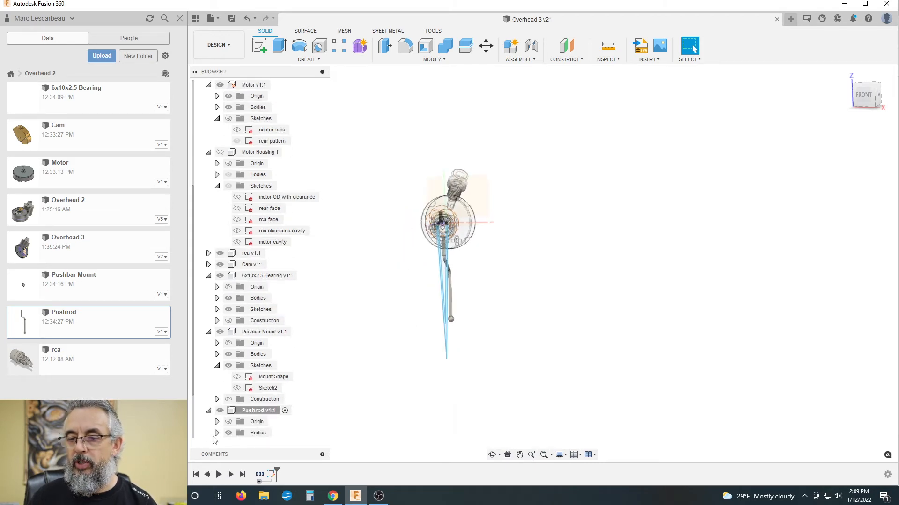
scroll(235, 414, down, 1)
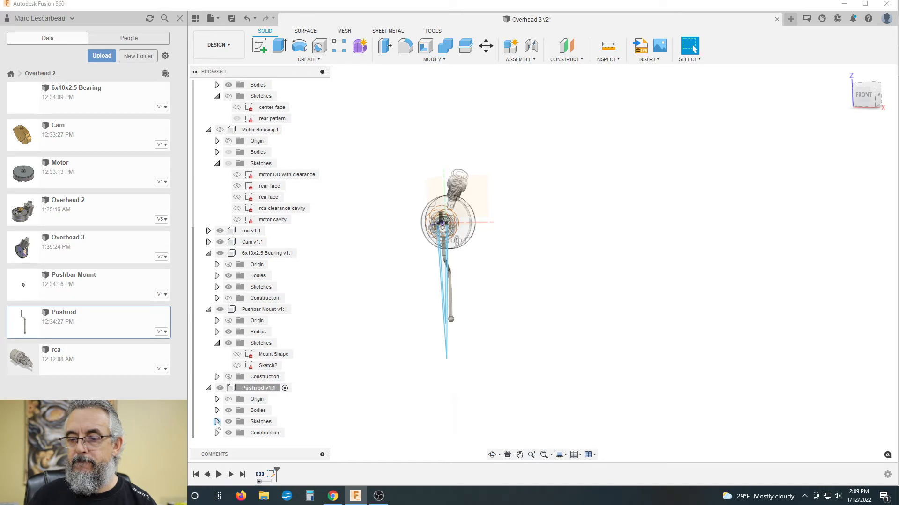
click(217, 422)
click(228, 400)
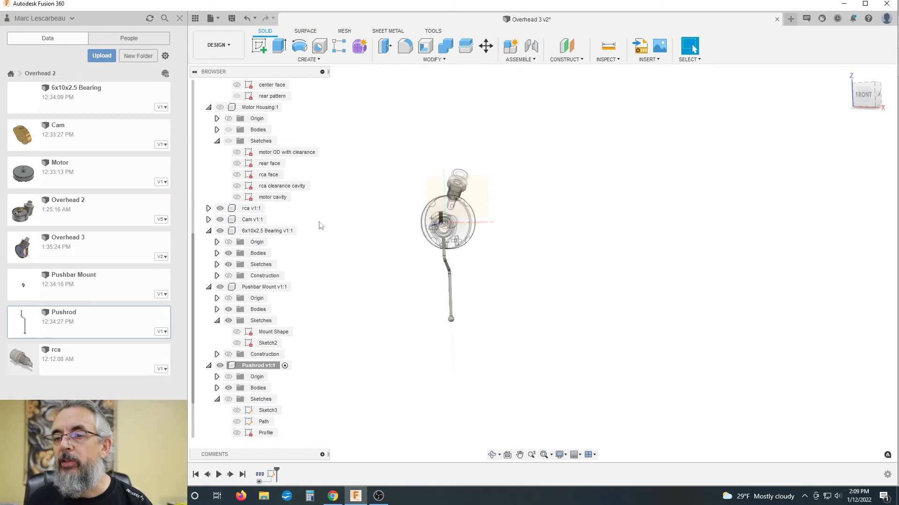
- Show the Motor Housing component again and view it around the motor and pushrod
scroll(225, 170, up, 2)
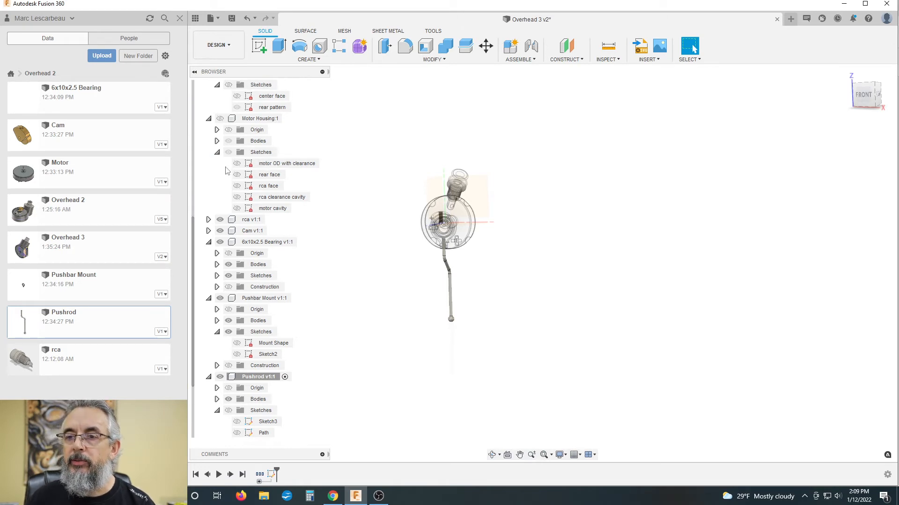
click(220, 153)
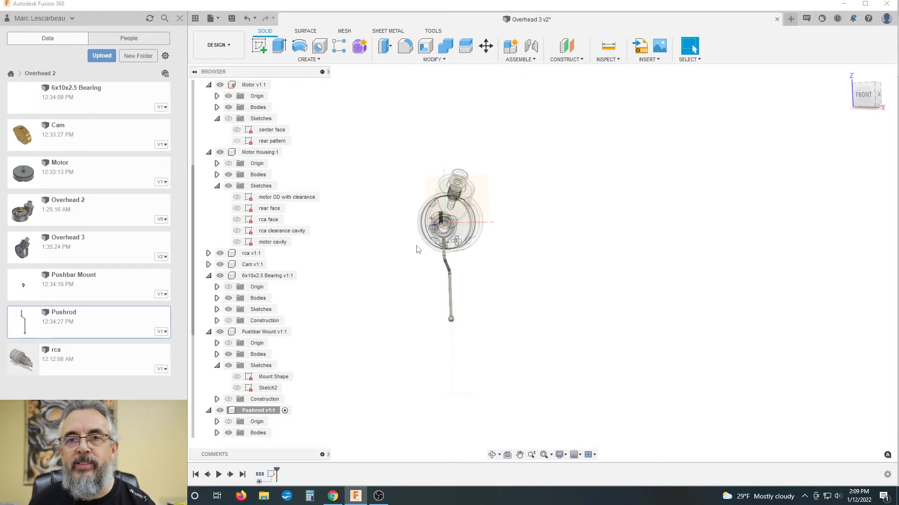
scroll(427, 208, up, 6)
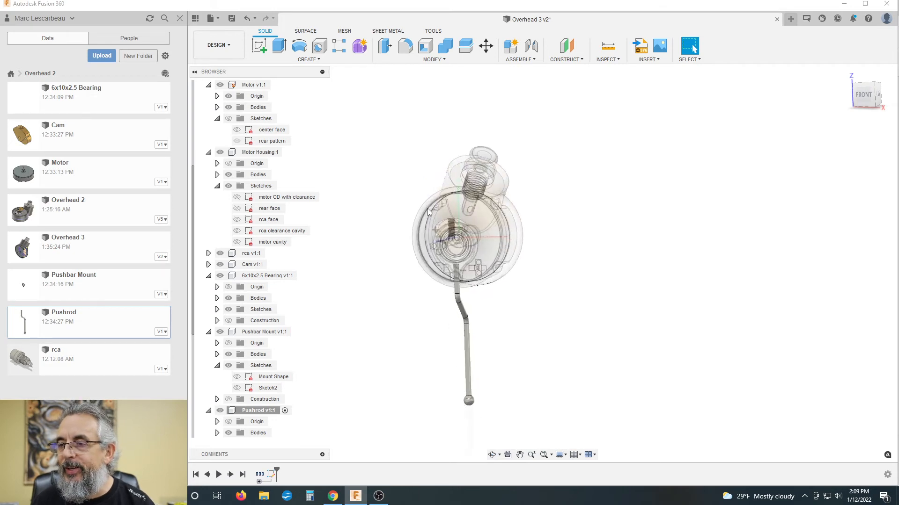
scroll(428, 222, down, 3)
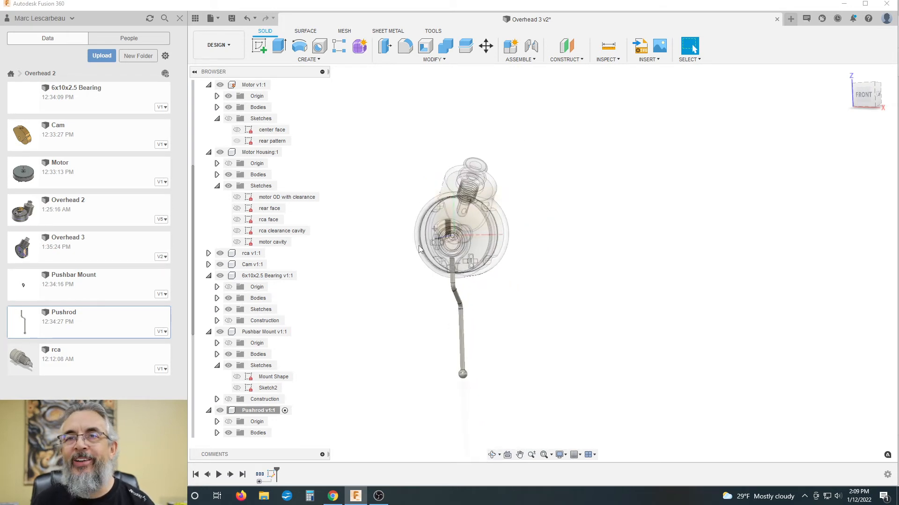
scroll(428, 220, up, 3)
scroll(419, 248, down, 2)
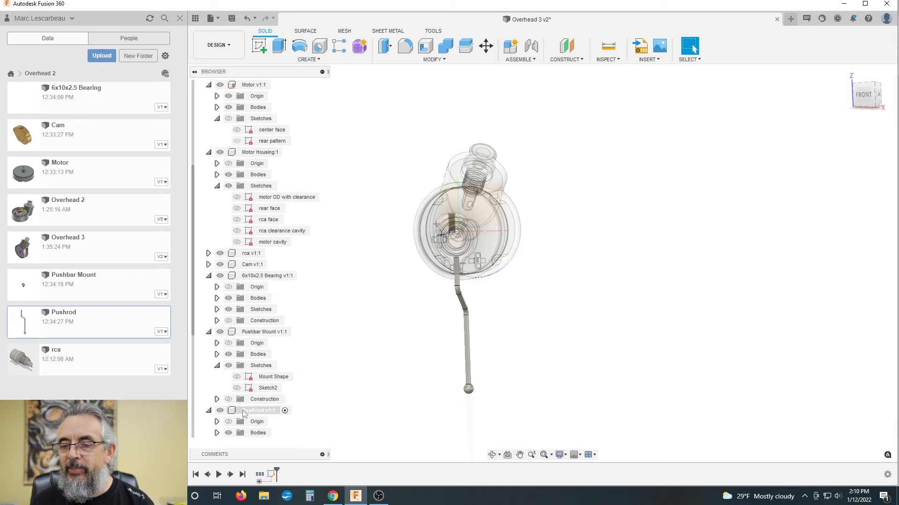
click(219, 411)
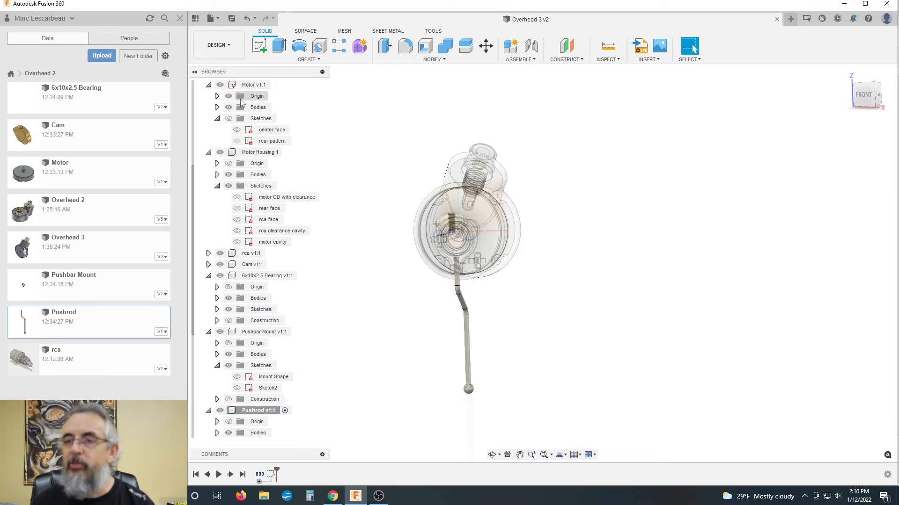
- Activate the top-level assembly so the whole overhead design is the active component
scroll(254, 89, up, 3)
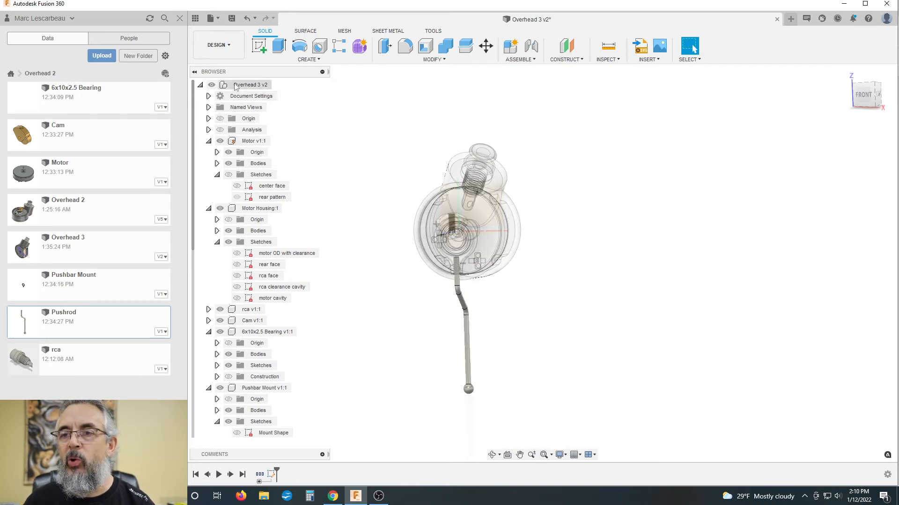
click(276, 85)
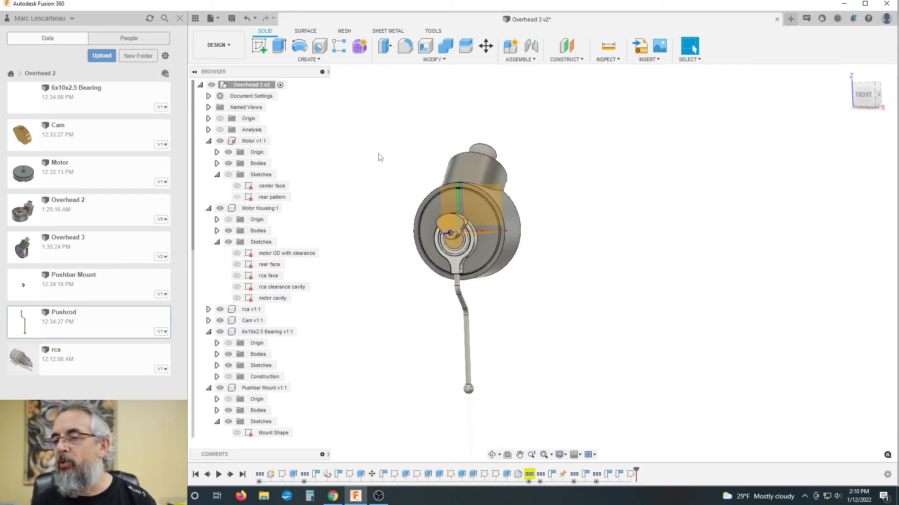
mouse_move(576, 196)
shift+middle_down()
mouse_move(560, 226)
mouse_move(560, 212)
mouse_move(578, 207)
shift+middle_up()
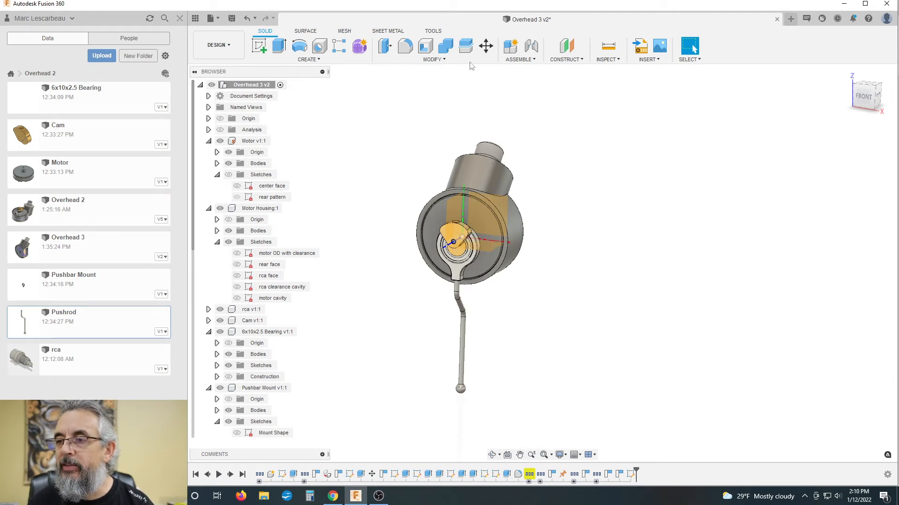
- Measure the distance between the motor housing's front rim face and the cam's front face
click(608, 45)
scroll(569, 171, up, 3)
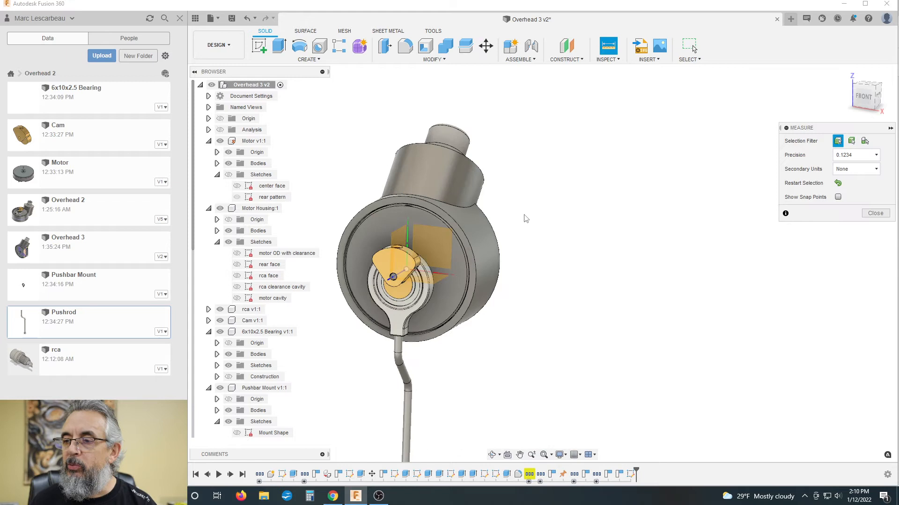
click(469, 246)
scroll(564, 227, up, 4)
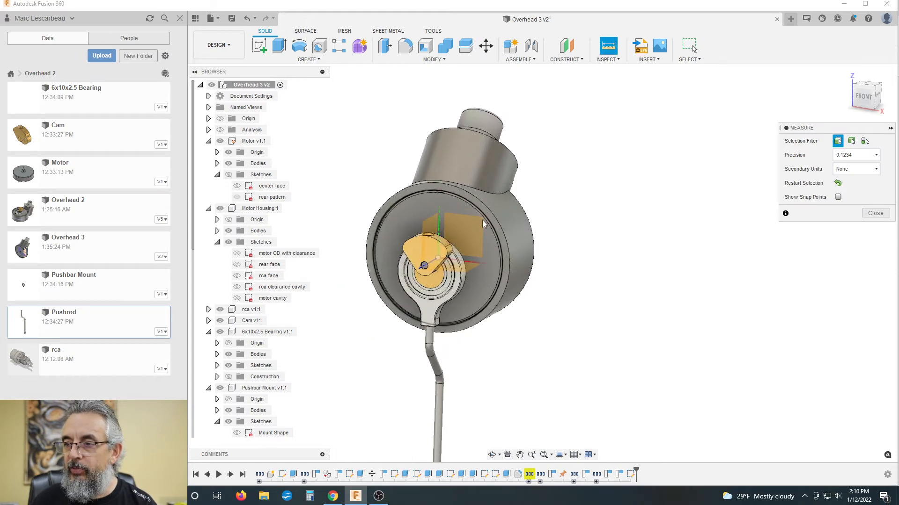
scroll(624, 159, down, 3)
scroll(467, 258, up, 2)
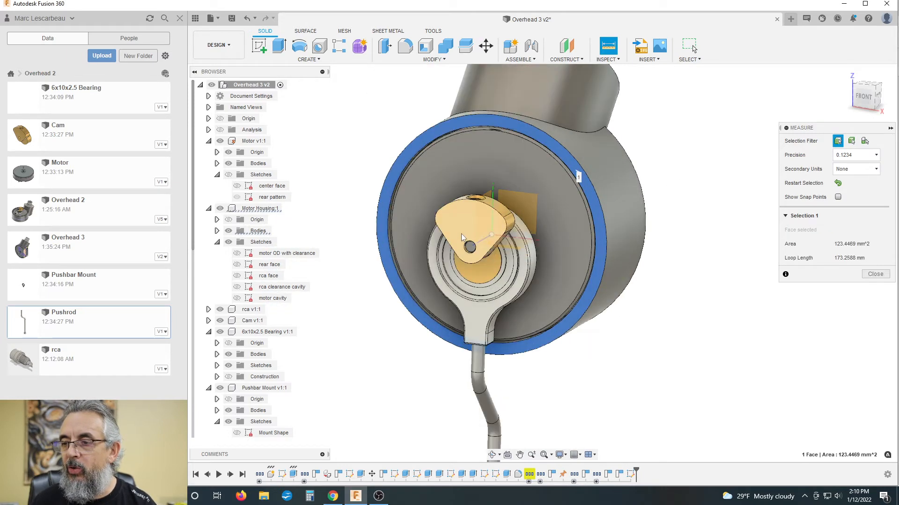
click(462, 232)
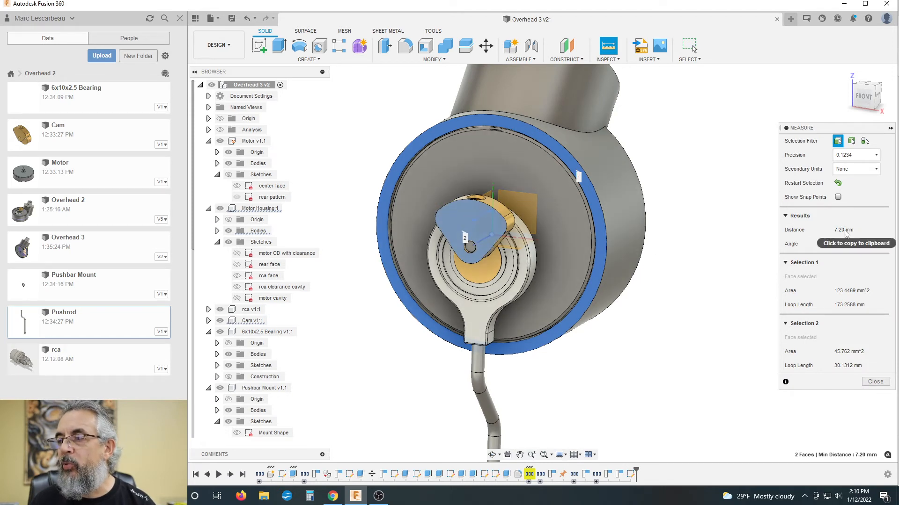
click(669, 281)
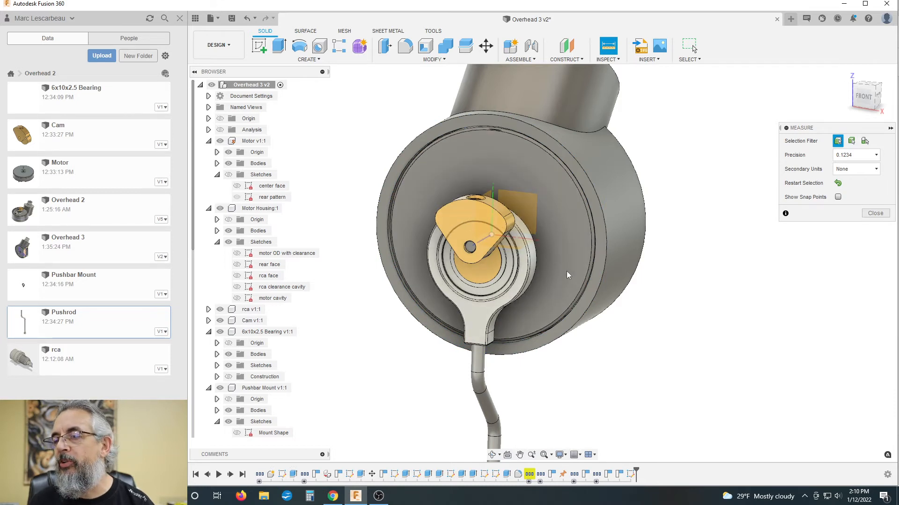
scroll(567, 275, down, 3)
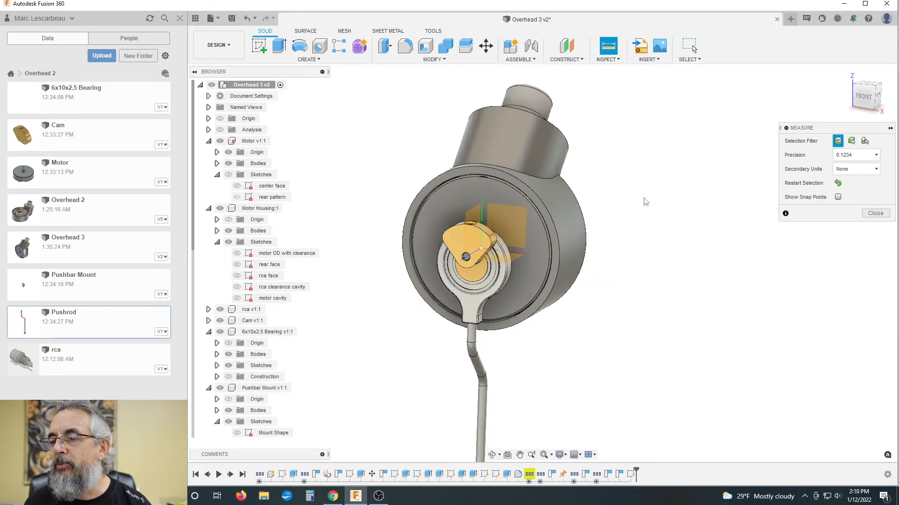
shift+middle_drag(645, 202, 625, 188)
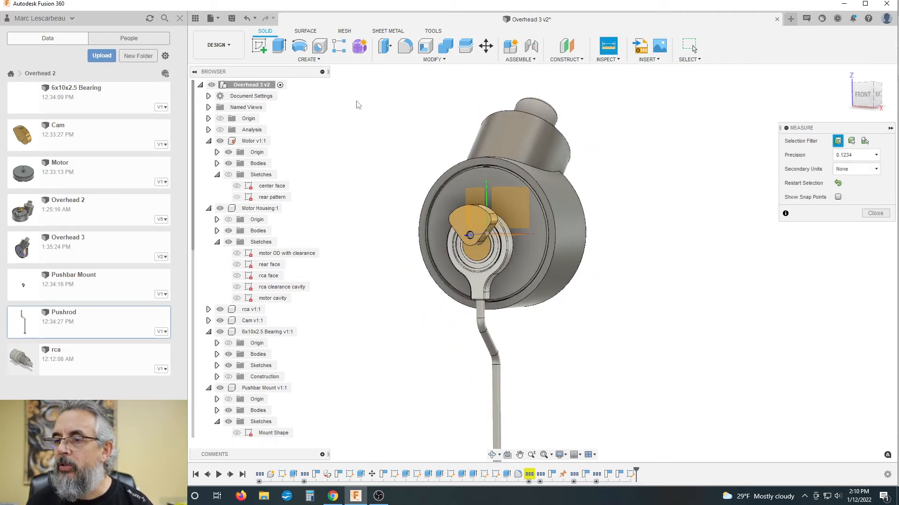
click(279, 46)
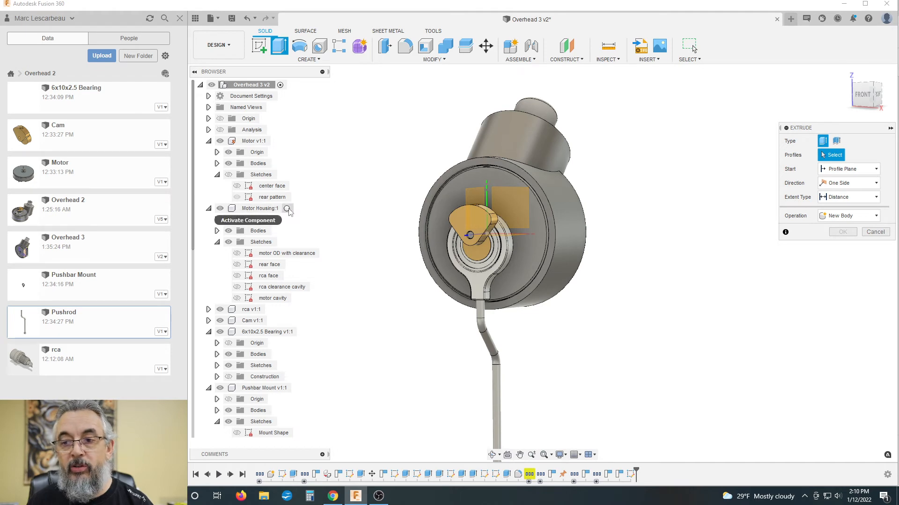
click(253, 84)
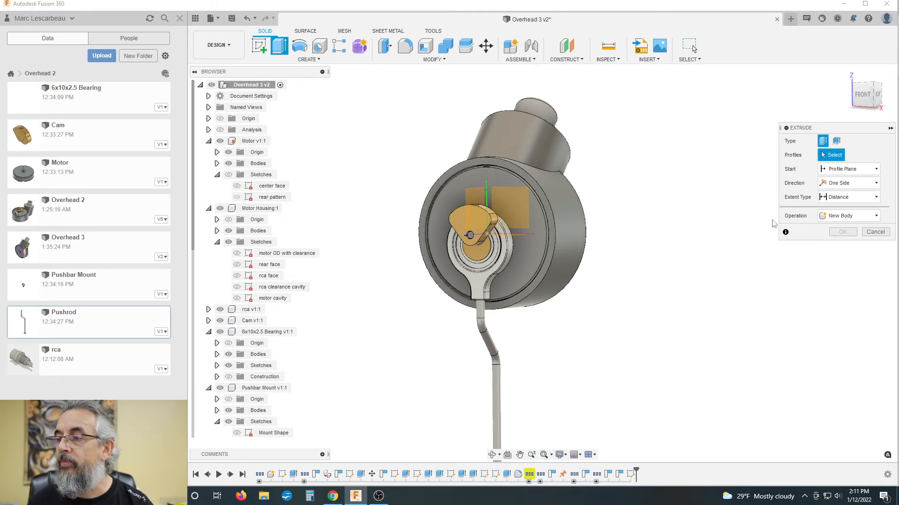
click(874, 233)
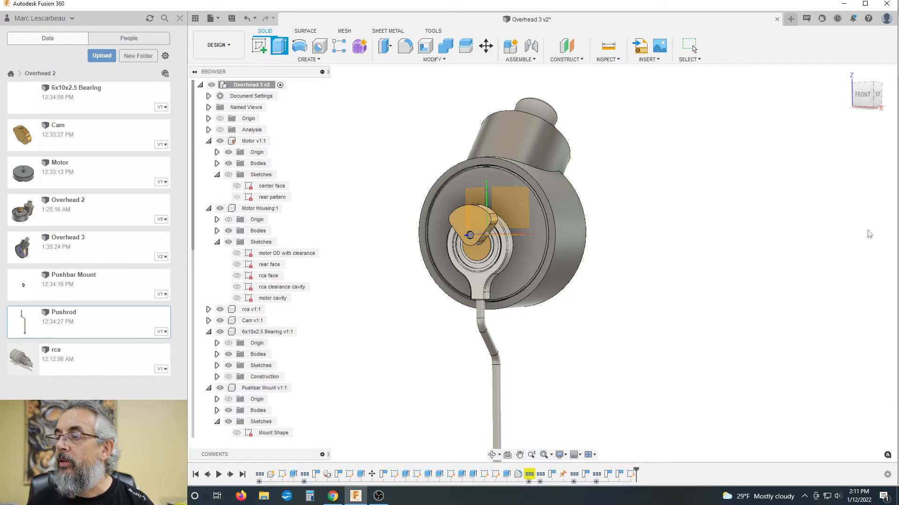
- Create a new internal component named "Motor cover" under the top-level assembly and make it active
right_click(258, 89)
click(281, 92)
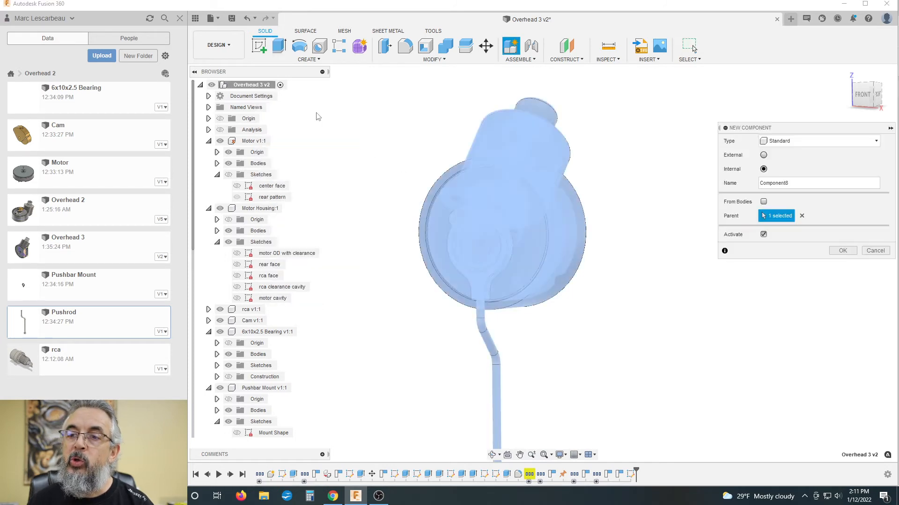
double_click(777, 183)
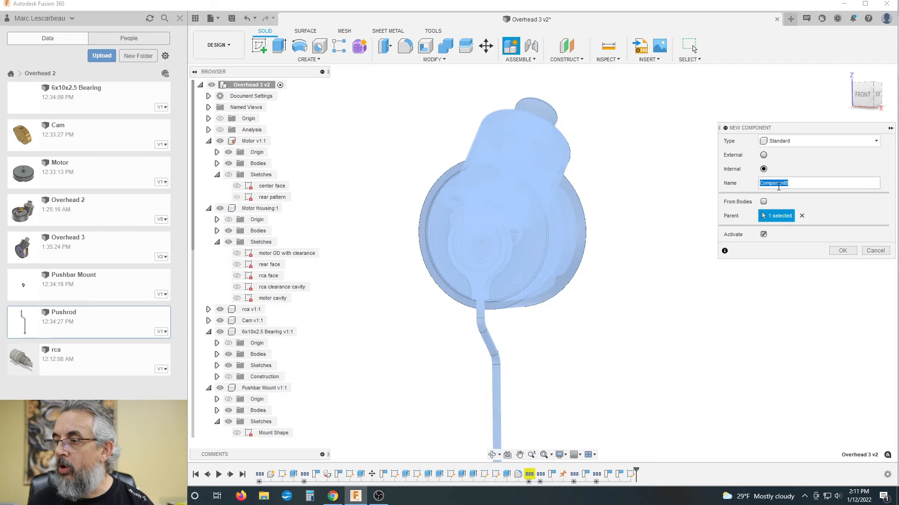
text(Motor)
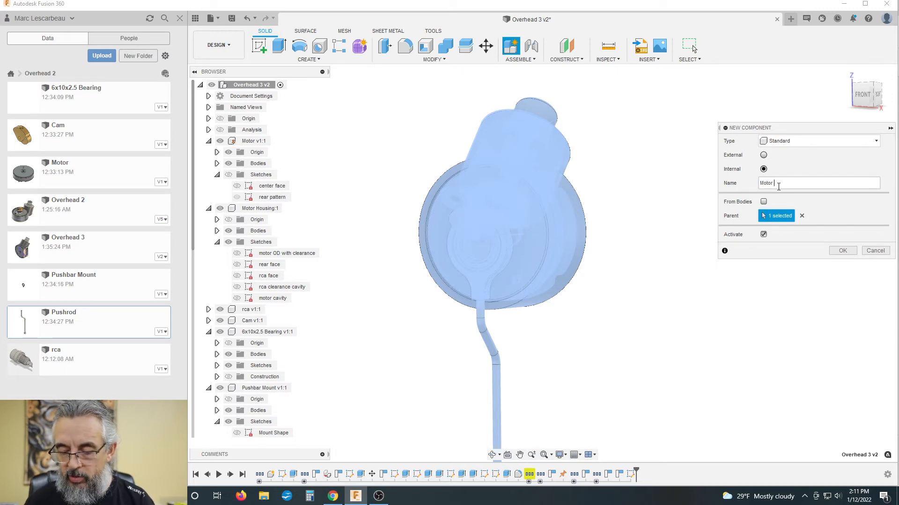
text( cover)
key(Return)
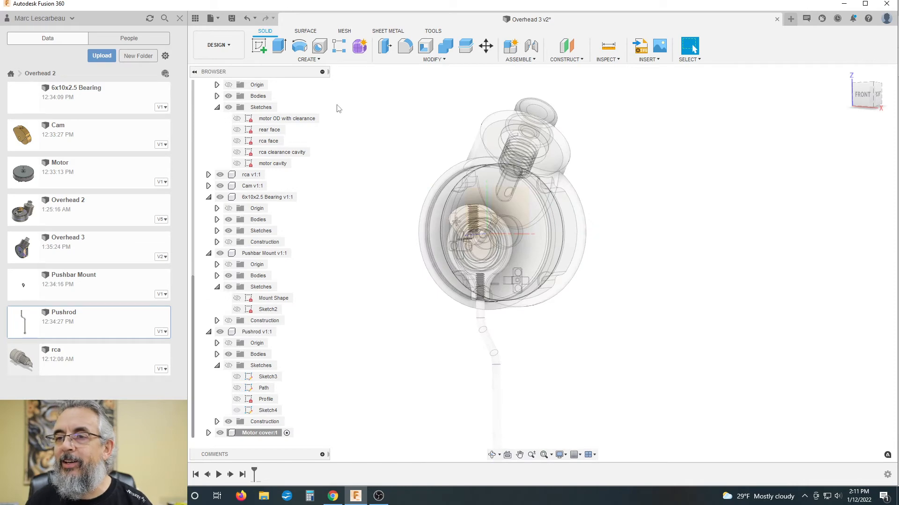
- Start a sketch in the Motor cover component on the motor housing's front rim face
click(259, 46)
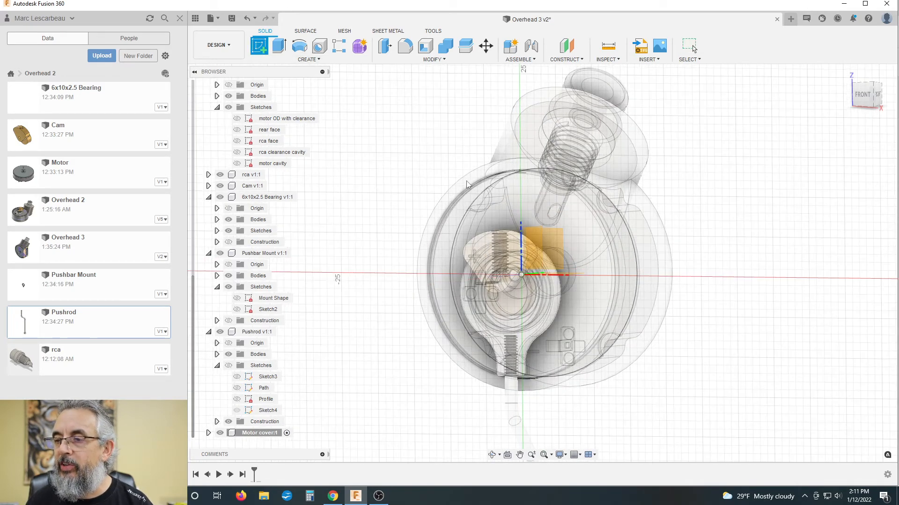
click(473, 180)
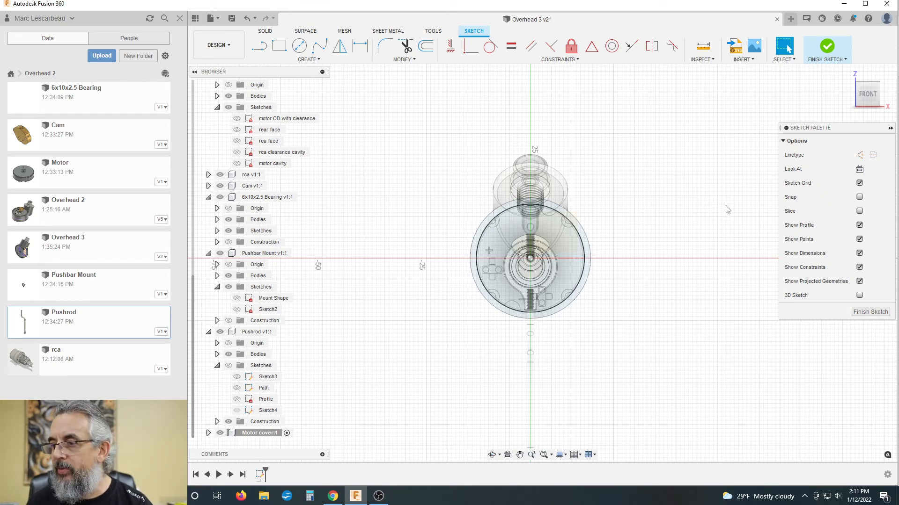
scroll(579, 233, up, 2)
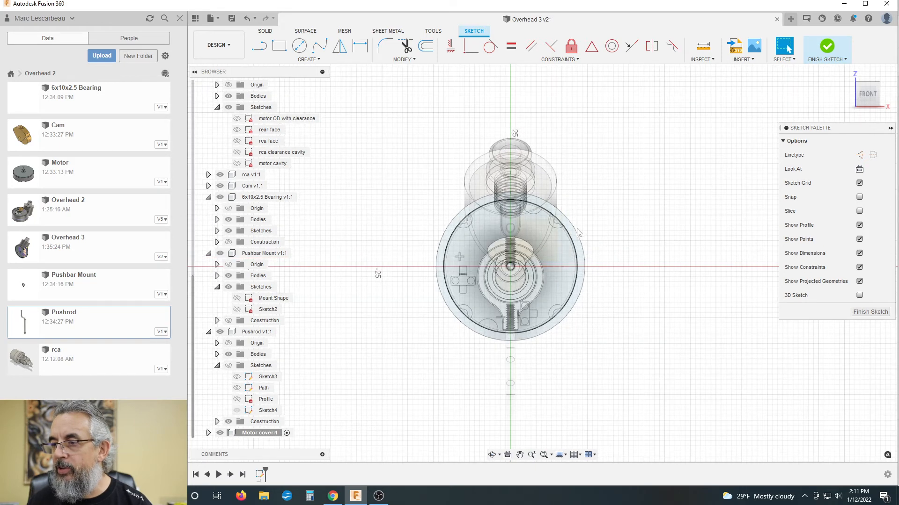
scroll(445, 226, up, 3)
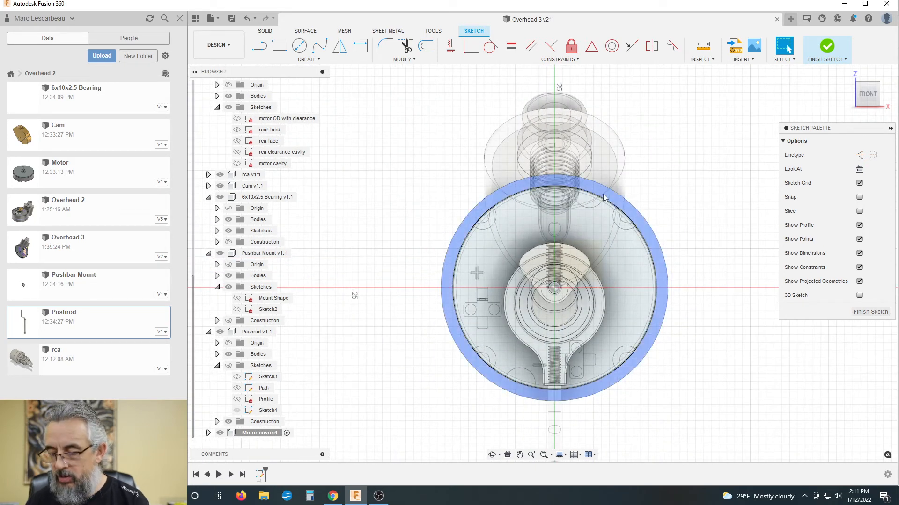
- Try to project the housing rim's outer and inner circular edges individually and clear that selection
key(p)
scroll(603, 198, up, 2)
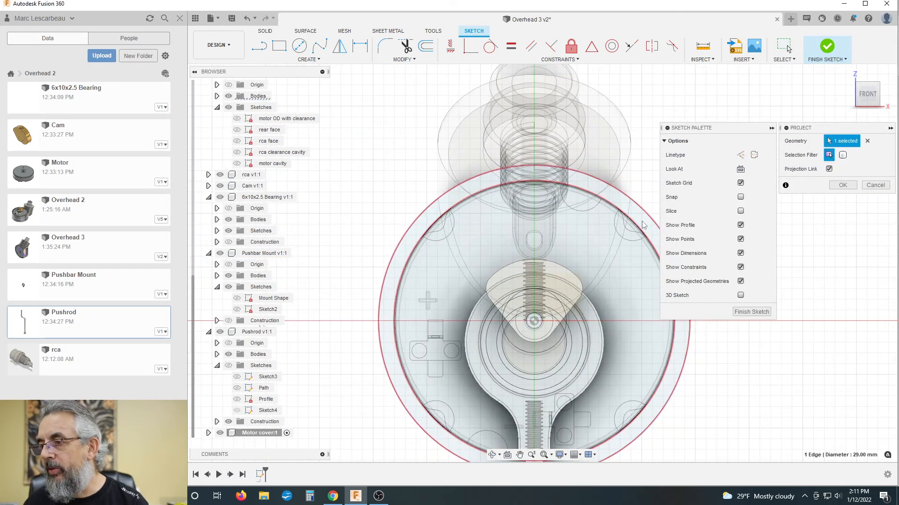
click(645, 214)
scroll(414, 251, up, 3)
scroll(414, 252, up, 4)
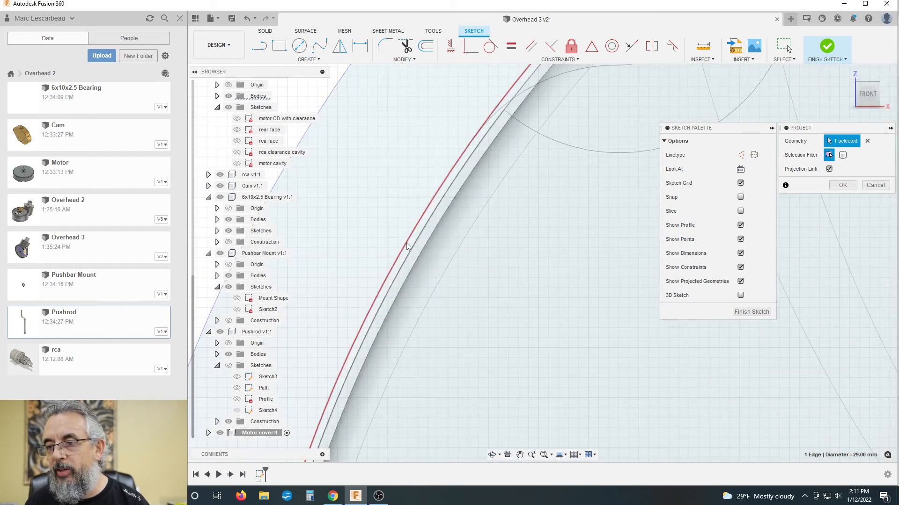
click(407, 242)
scroll(384, 221, down, 3)
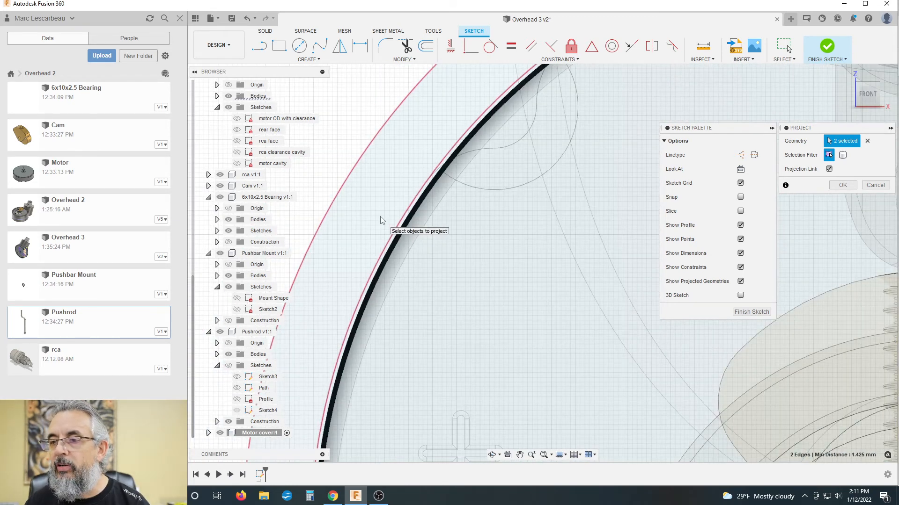
scroll(380, 217, down, 5)
click(866, 142)
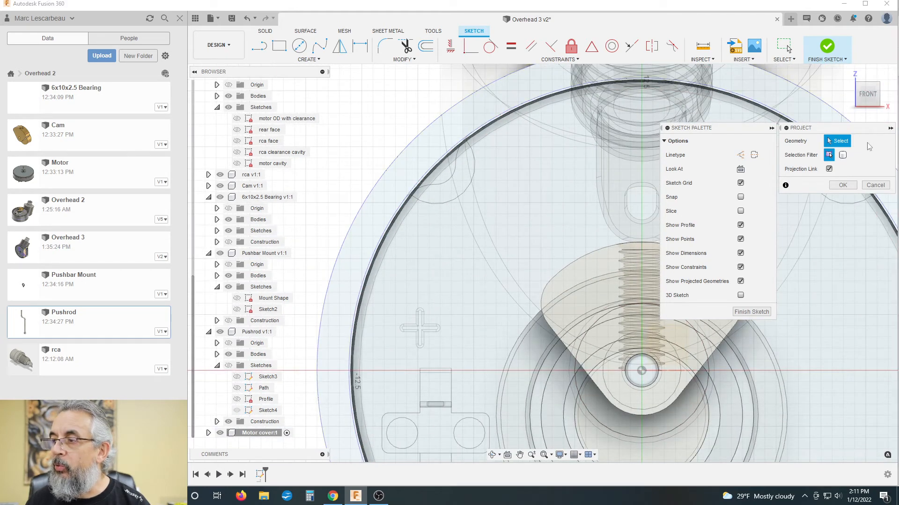
- Project the motor housing's whole front rim face into the sketch and finish the sketch
click(409, 159)
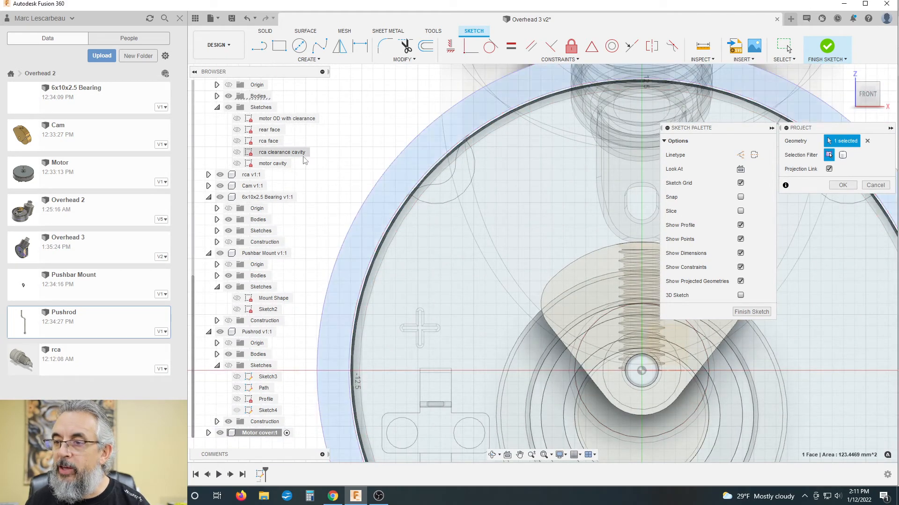
scroll(393, 176, down, 3)
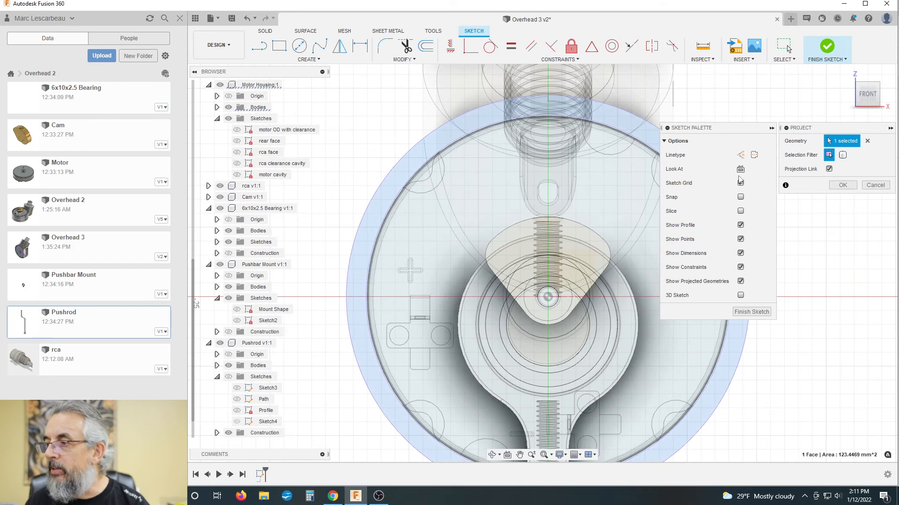
click(842, 186)
click(862, 312)
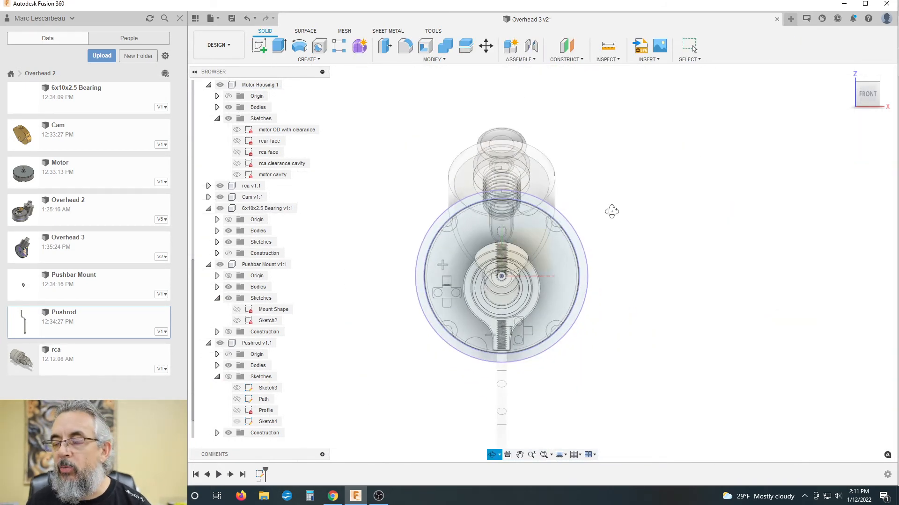
- Extrude the projected rim ring profile 7.7 mm outward from the housing as a new body
shift+middle_drag(611, 209, 605, 234)
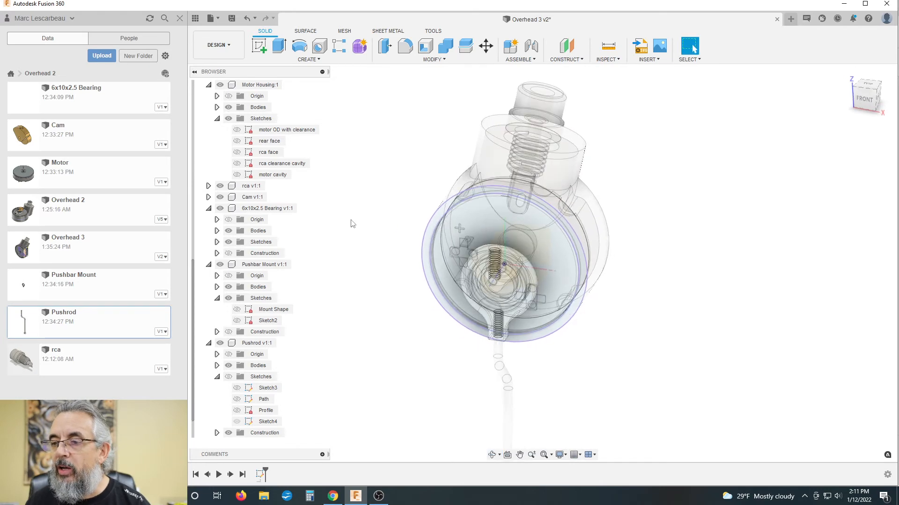
scroll(352, 222, down, 2)
middle_drag(602, 197, 593, 191)
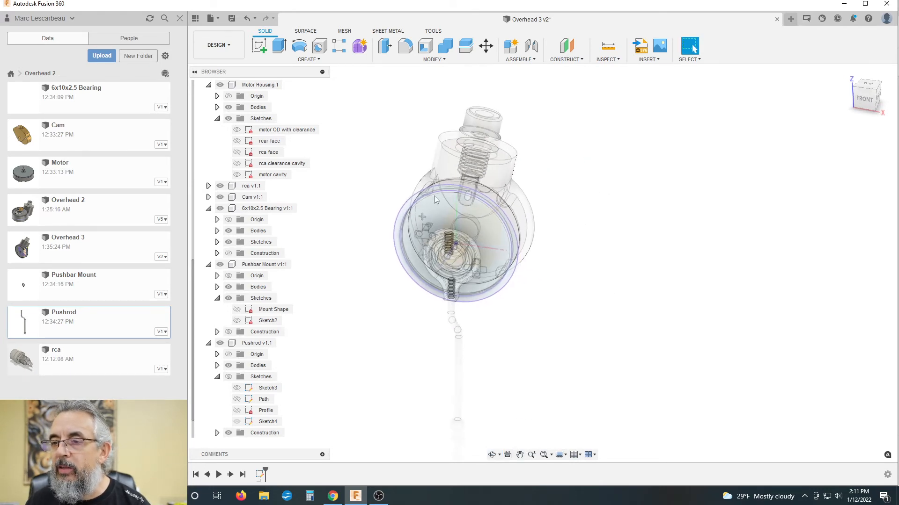
scroll(387, 190, up, 2)
scroll(408, 208, up, 2)
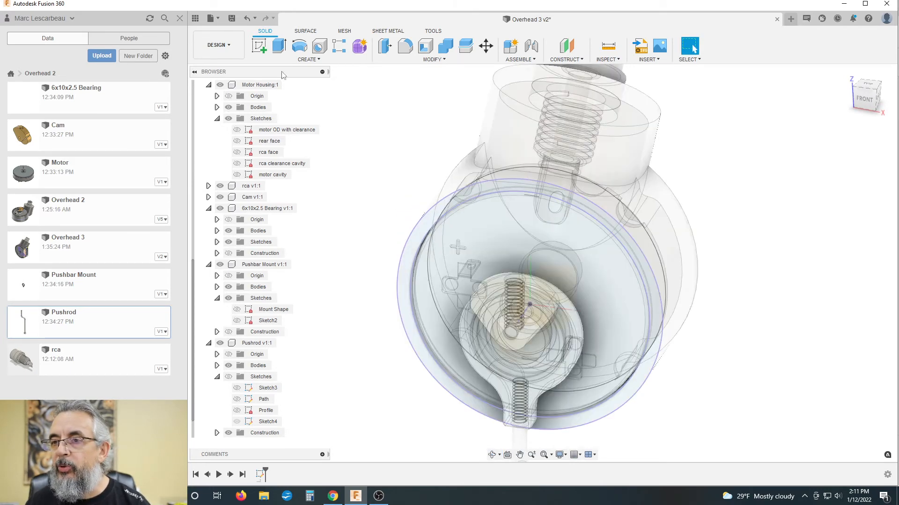
click(279, 47)
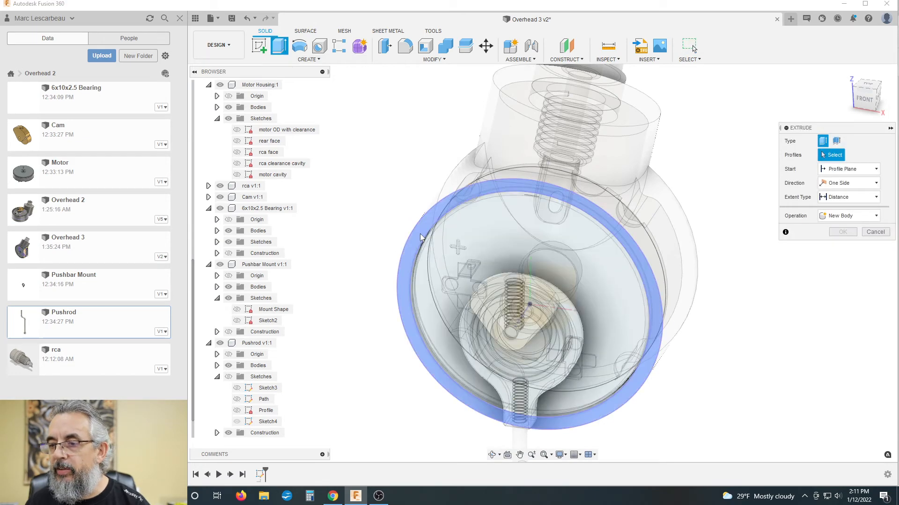
click(420, 235)
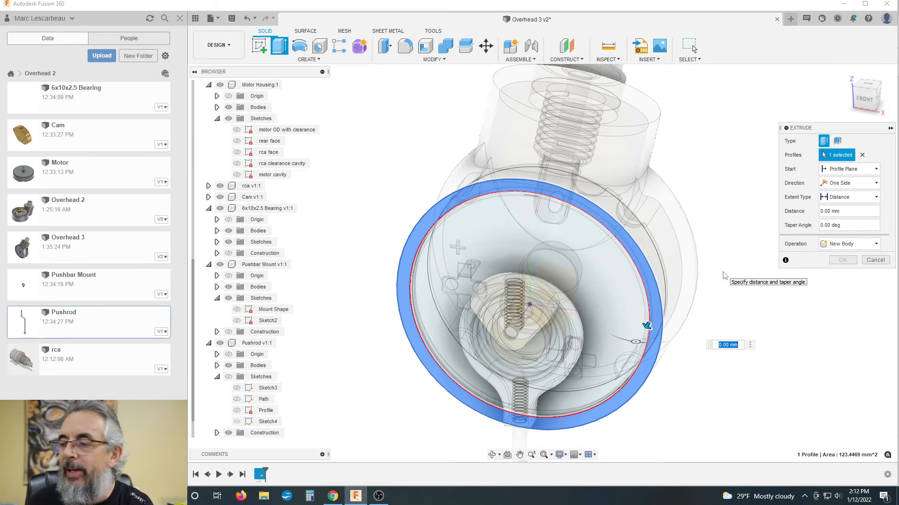
text(7.8)
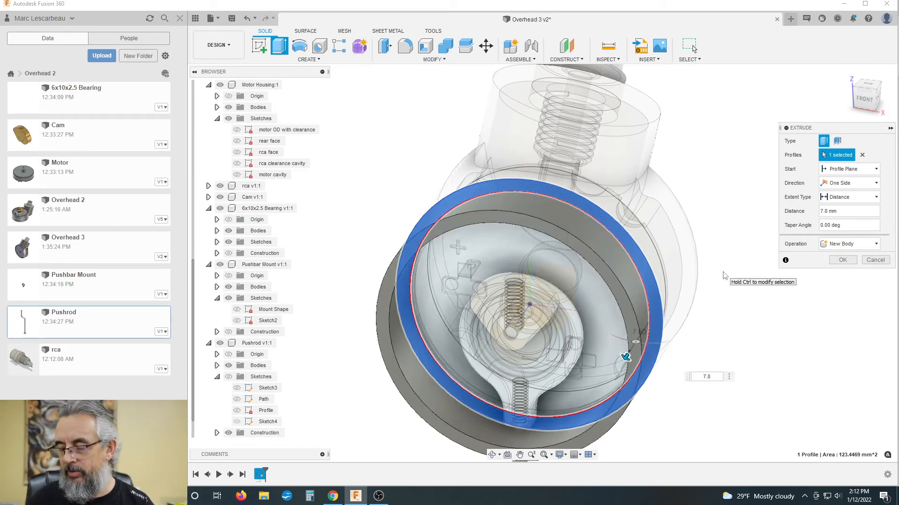
key(BackSpace)
text(7)
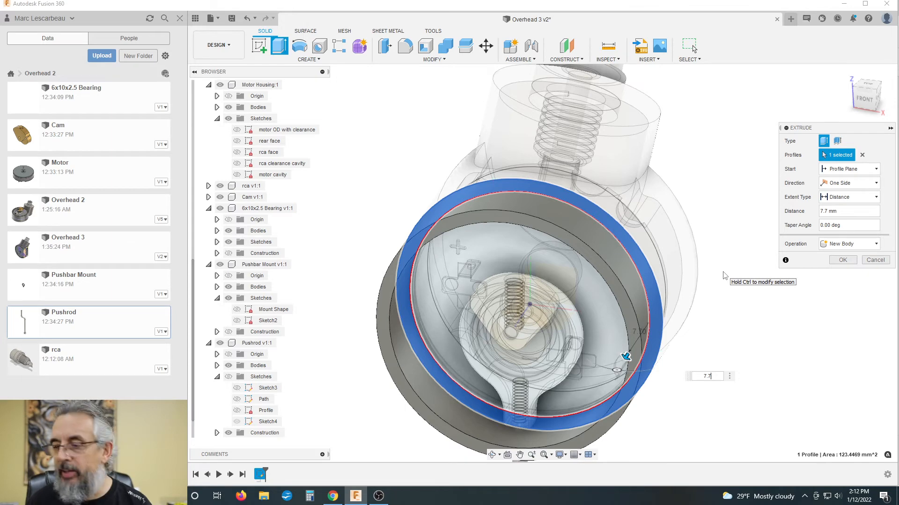
key(Return)
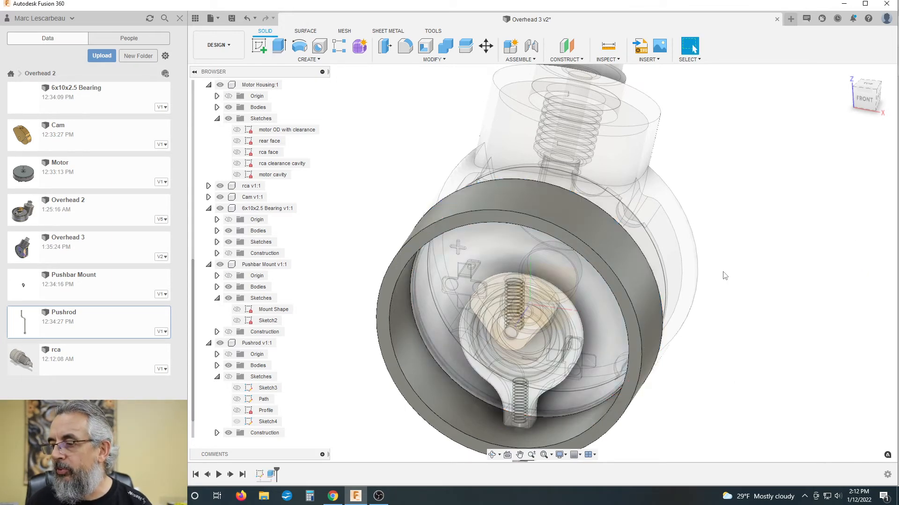
scroll(688, 175, down, 2)
shift+middle_drag(379, 214, 361, 201)
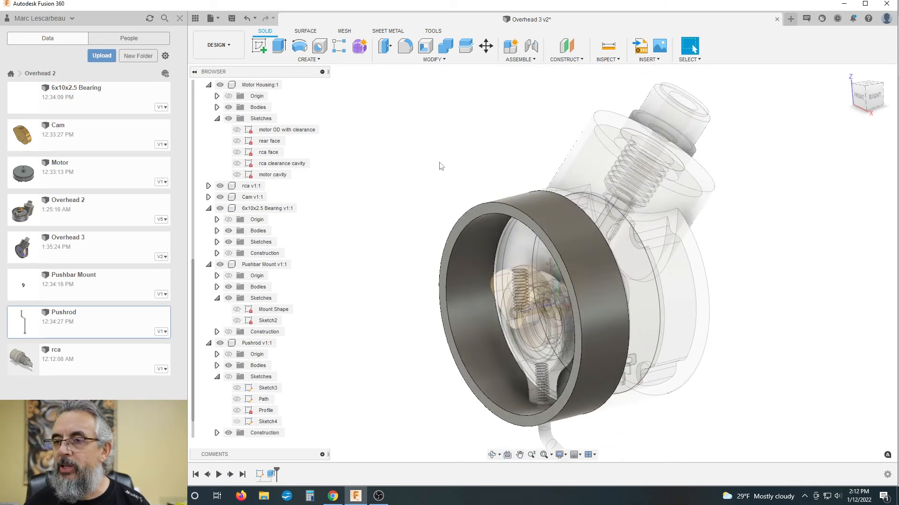
click(279, 45)
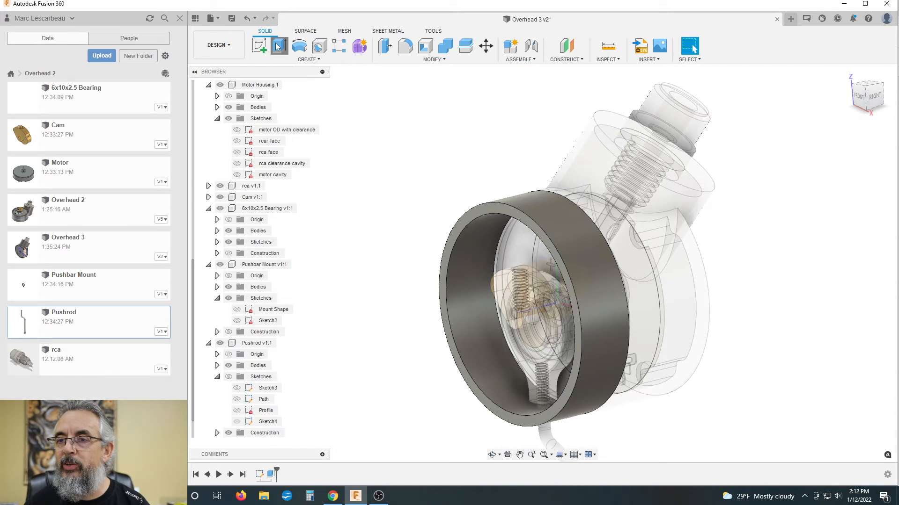
click(467, 217)
click(864, 260)
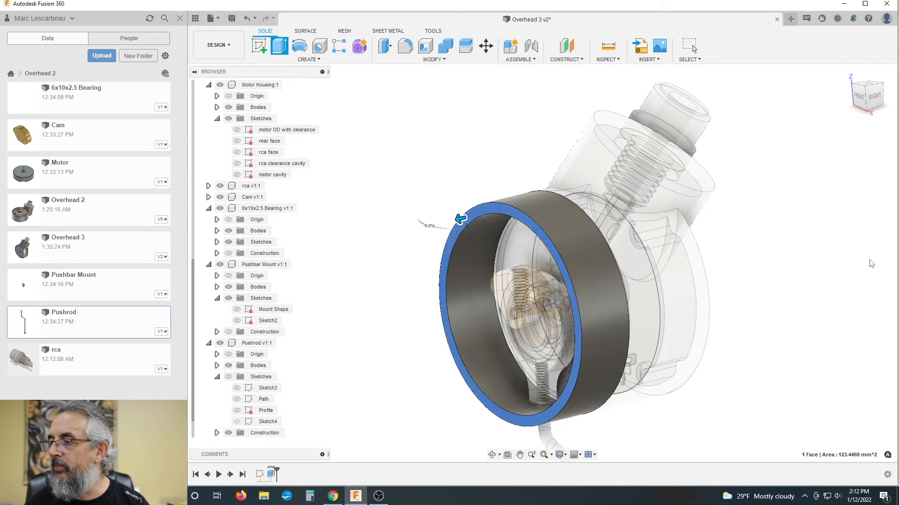
- Sketch on the cover ring's front face, project that whole face into the sketch, and finish the sketch
click(258, 47)
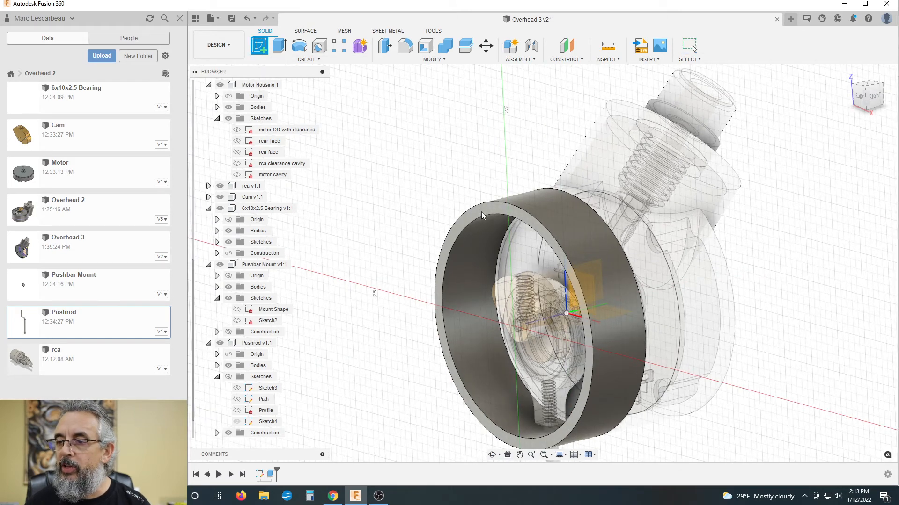
click(481, 212)
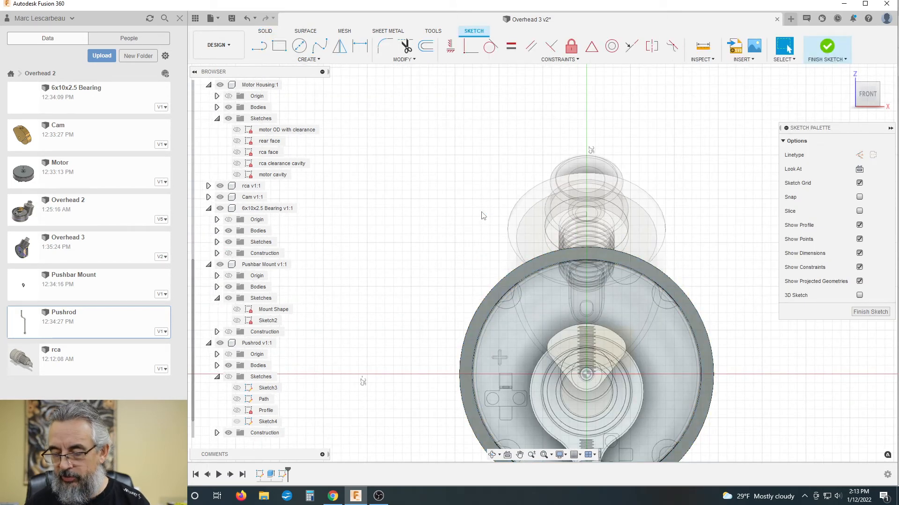
key(p)
click(506, 287)
scroll(419, 236, down, 1)
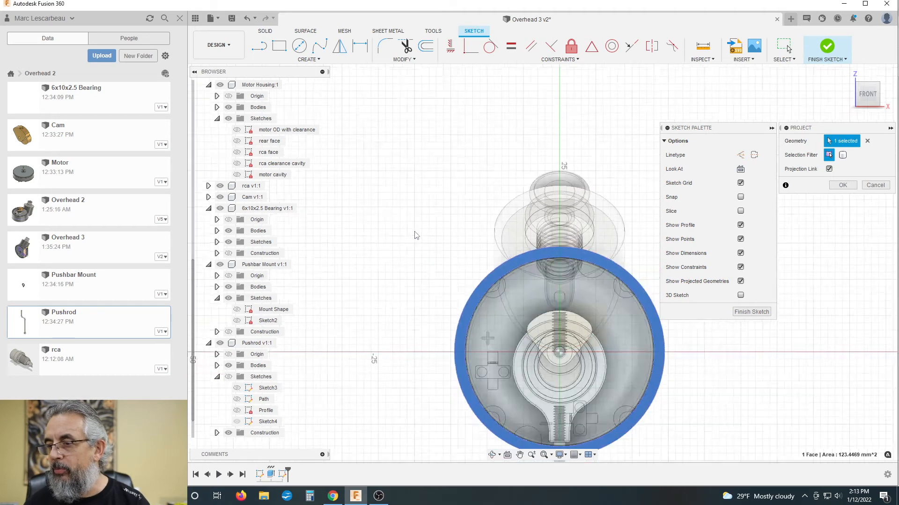
scroll(416, 236, down, 1)
click(842, 185)
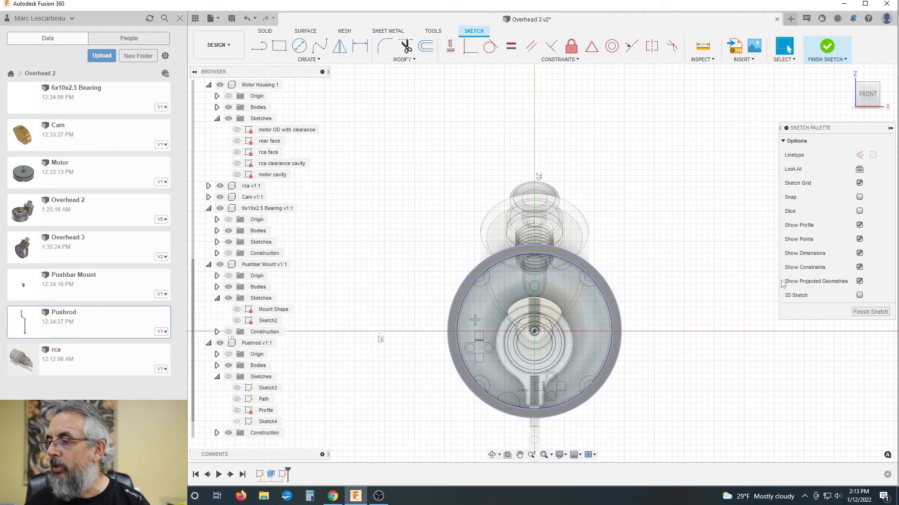
click(866, 319)
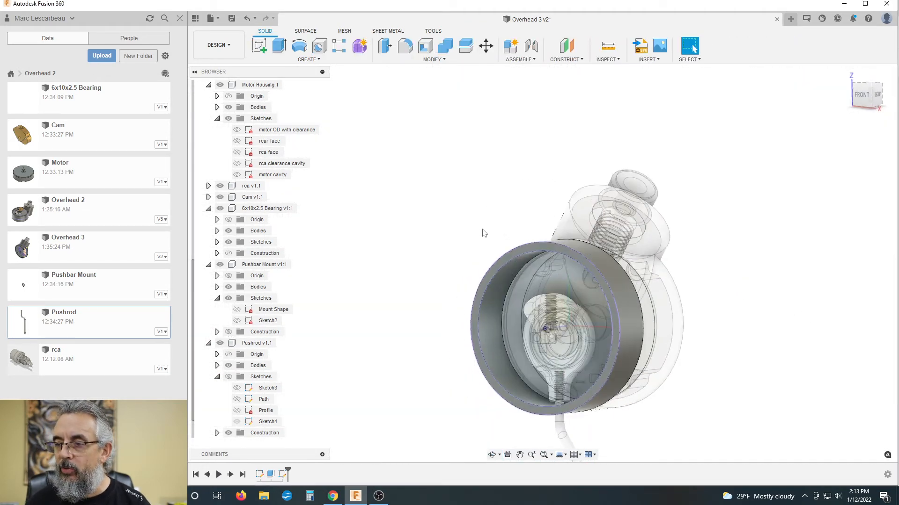
- Extrude both the ring and inner circle profiles 1 mm to close off the front of the motor cover
key(e)
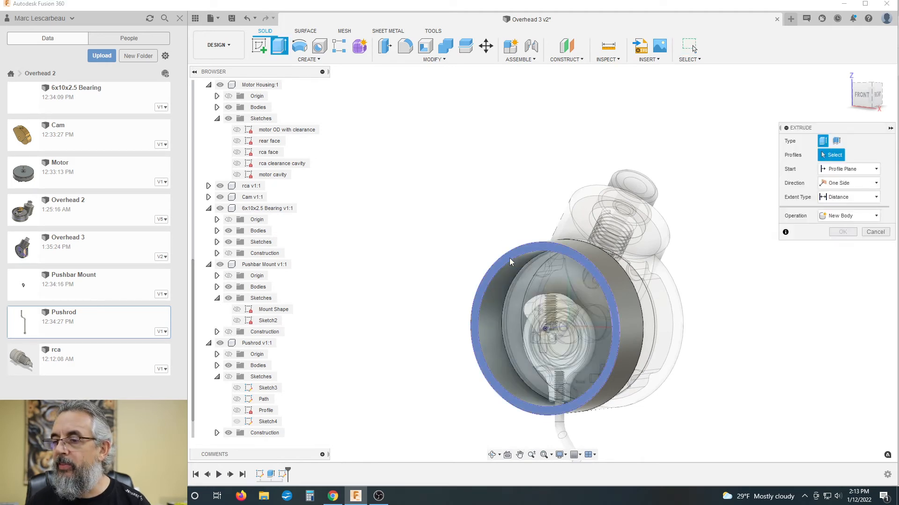
click(509, 257)
click(511, 265)
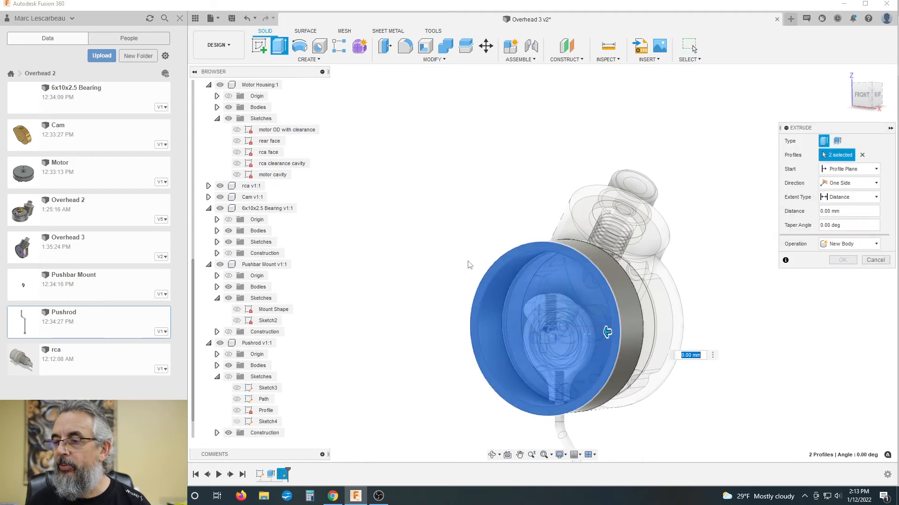
text(1)
key(Return)
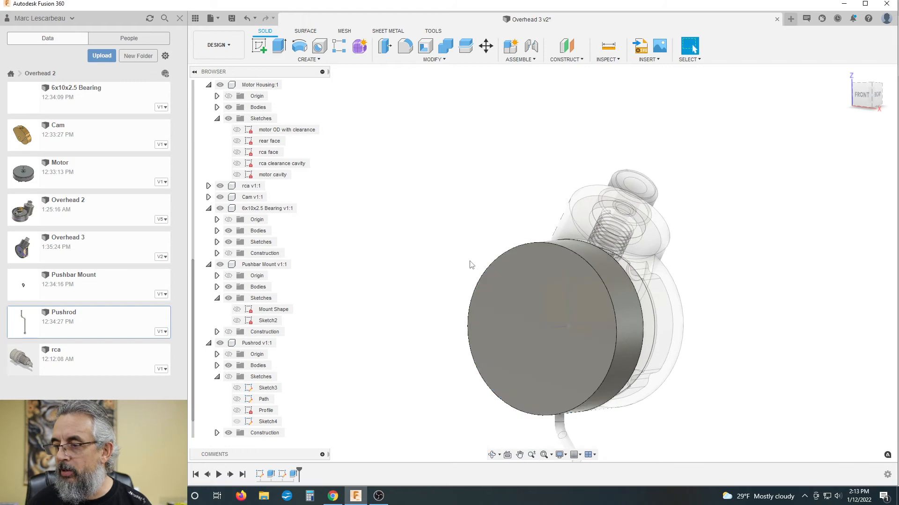
- Make the Motor Housing component active
scroll(403, 250, down, 2)
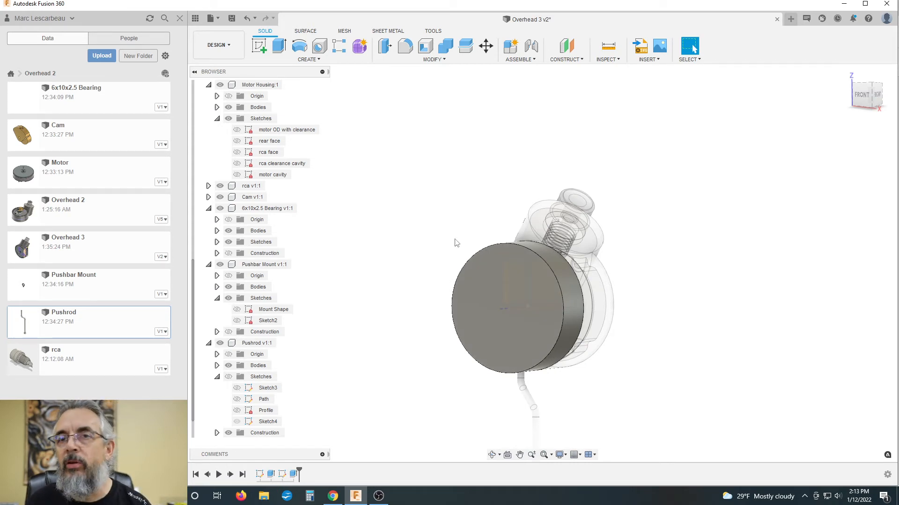
shift+middle_drag(457, 242, 403, 249)
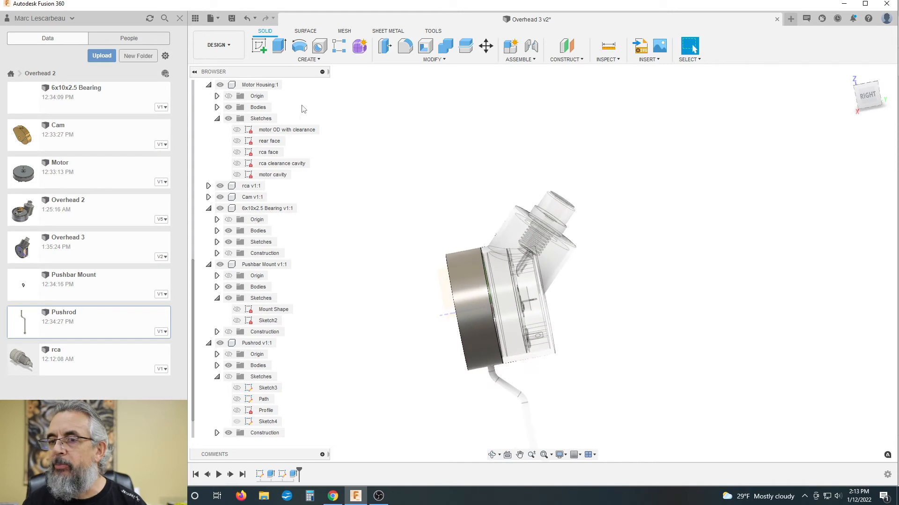
click(294, 85)
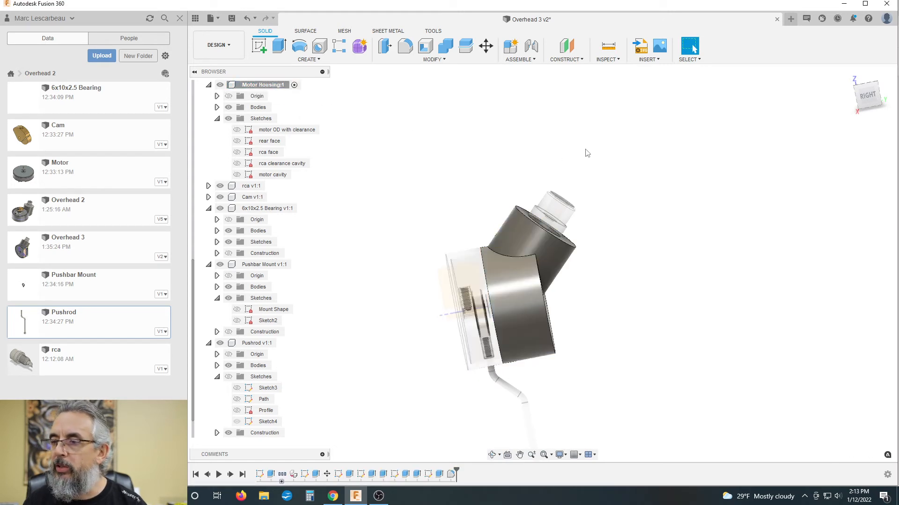
shift+middle_drag(587, 153, 583, 149)
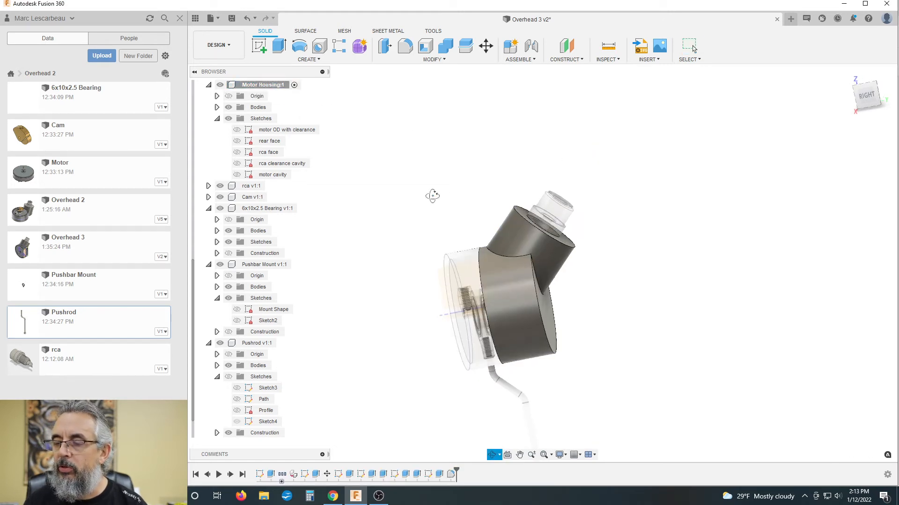
shift+middle_drag(431, 195, 451, 194)
- Measure the overall depth between the motor housing's rear face and the motor cover's outer front face
click(610, 57)
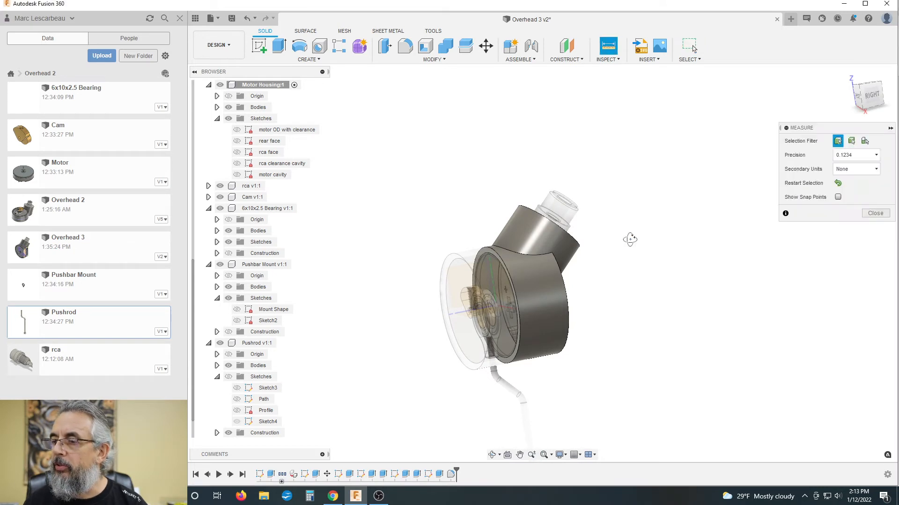
shift+middle_drag(627, 238, 596, 245)
click(551, 341)
shift+middle_drag(607, 323, 652, 313)
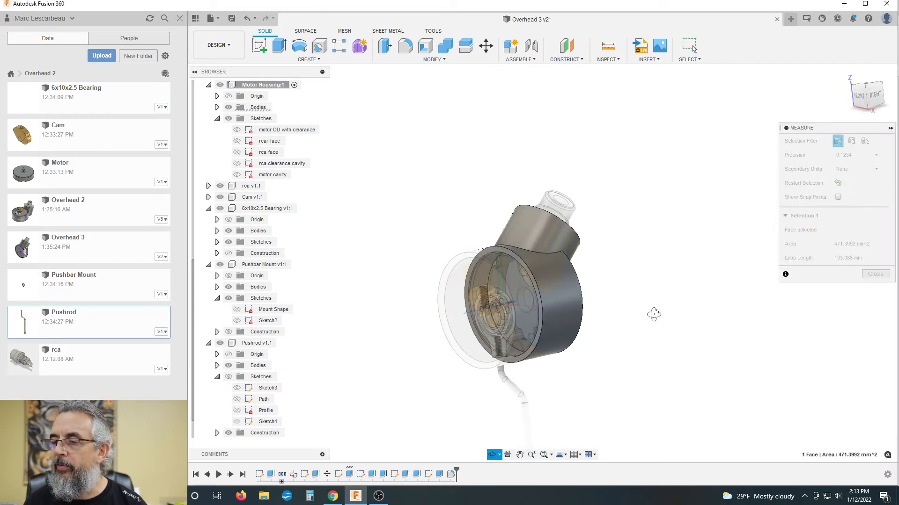
click(454, 299)
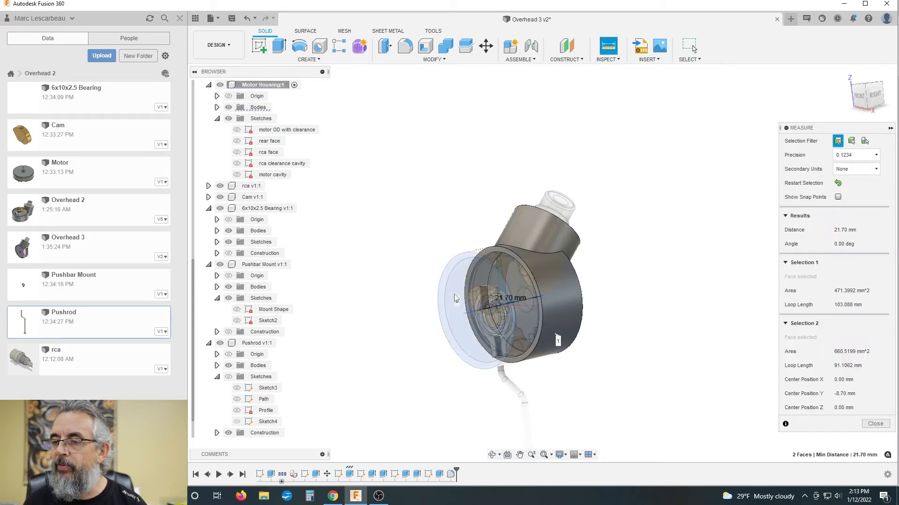
mouse_move(415, 227)
shift+middle_down()
mouse_move(375, 229)
mouse_move(411, 230)
shift+middle_up()
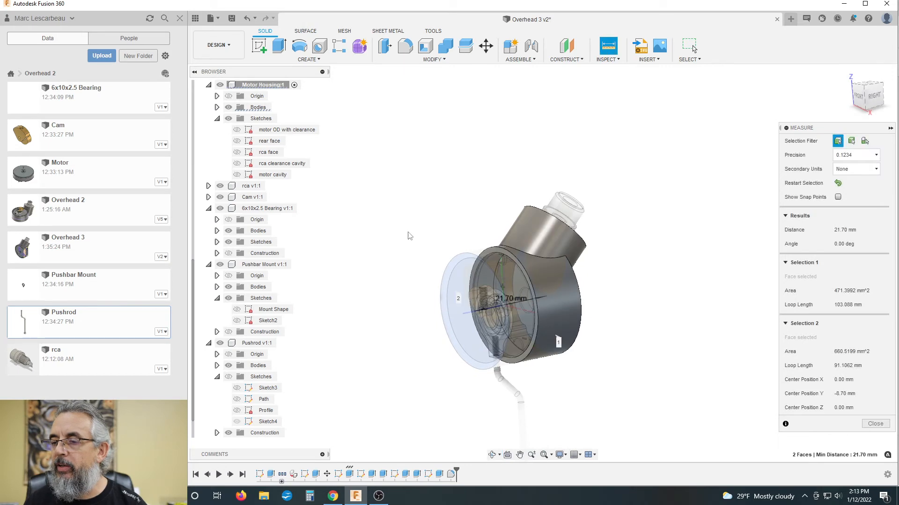
scroll(411, 231, down, 2)
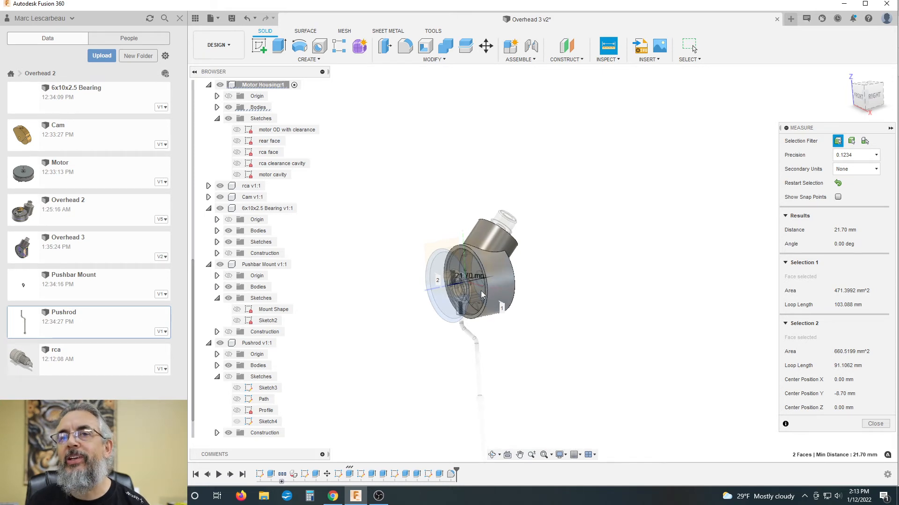
scroll(383, 326, down, 1)
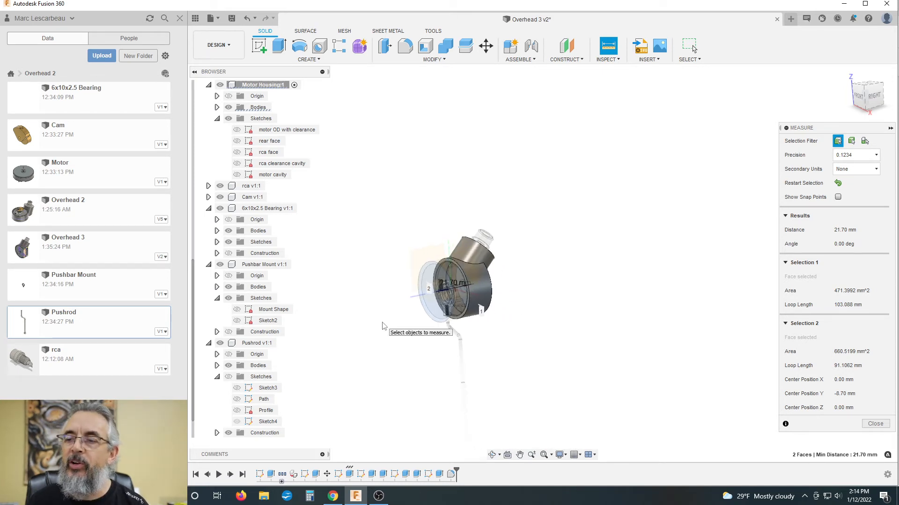
scroll(407, 300, up, 5)
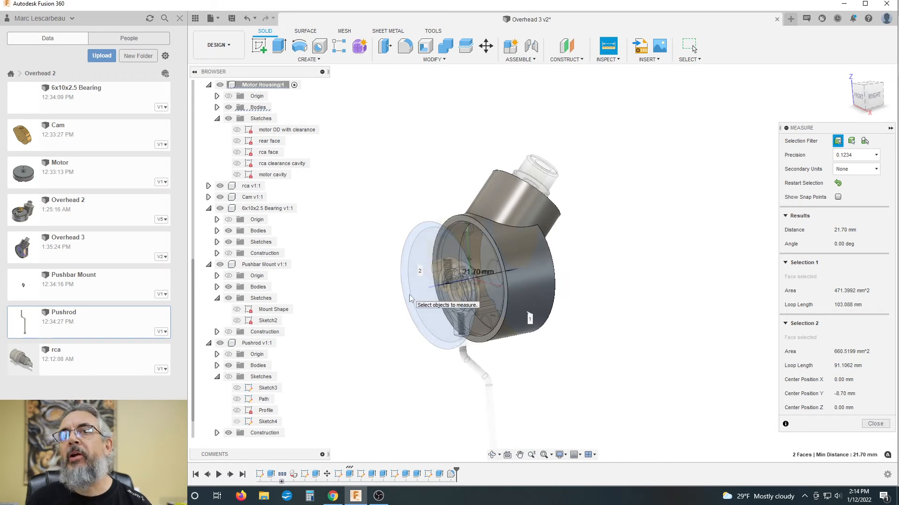
click(380, 285)
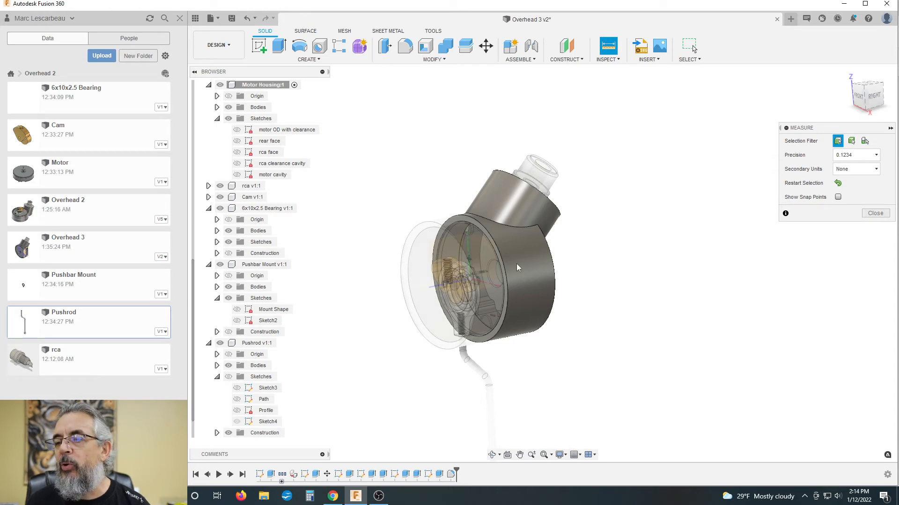
click(873, 213)
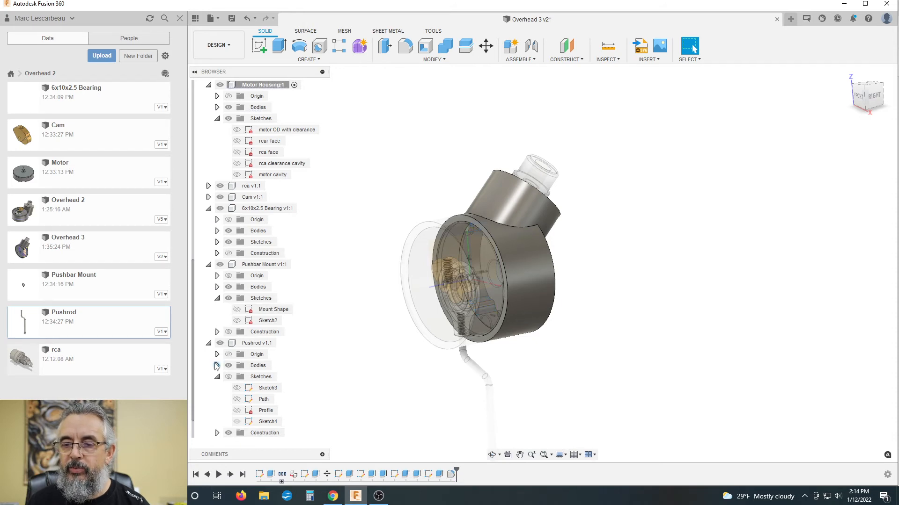
- Collapse the Pushrod, 6x10x2.5 Bearing and Motor components in the component tree
click(208, 344)
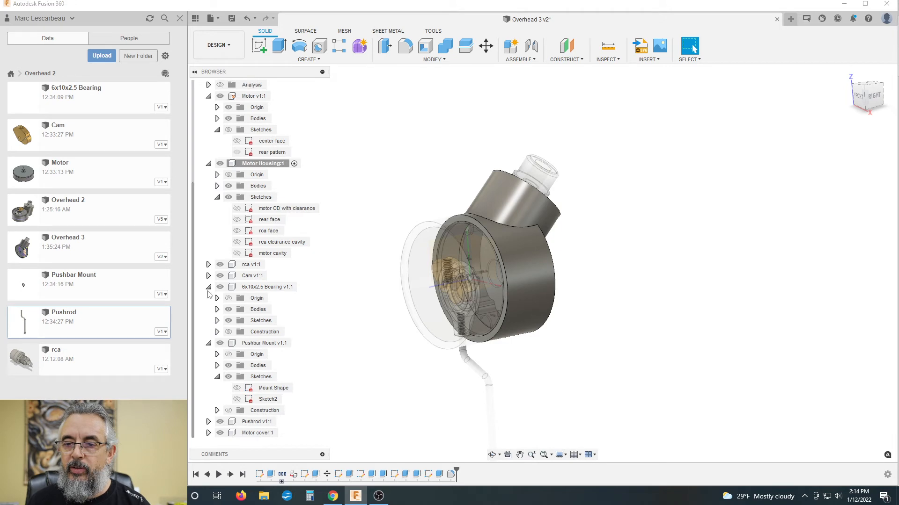
click(208, 287)
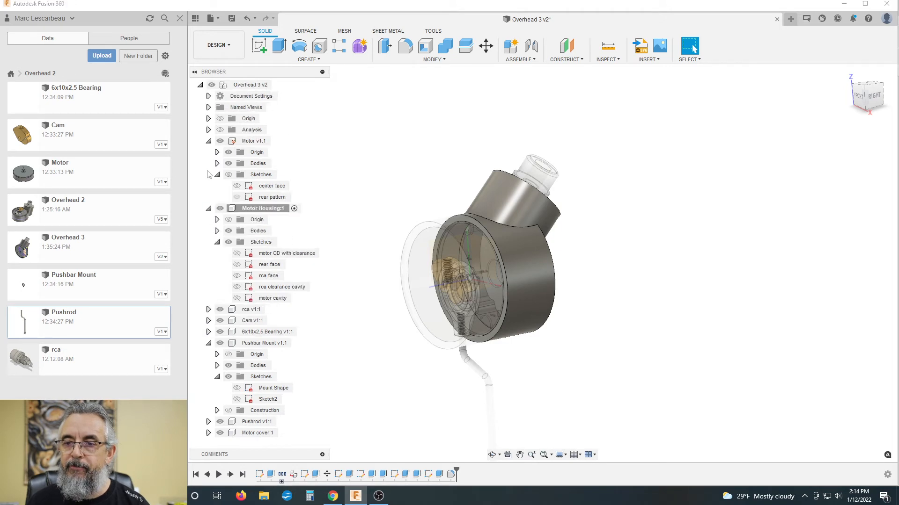
click(208, 141)
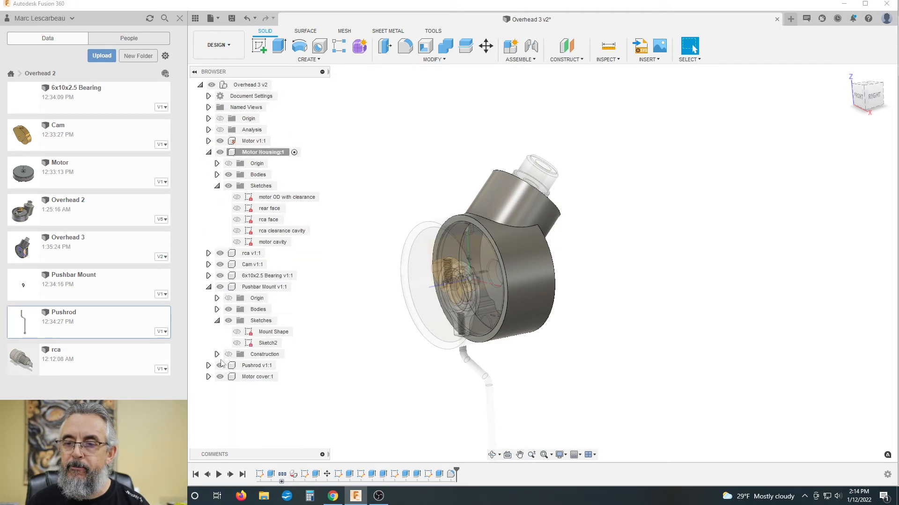
- Activate the Motor cover component and check the settings of its last extrusion without changing them
click(286, 377)
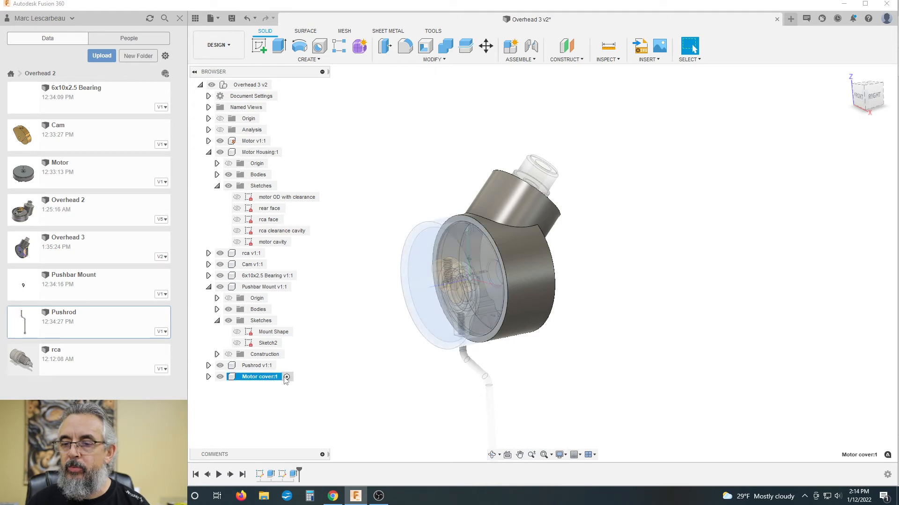
click(356, 378)
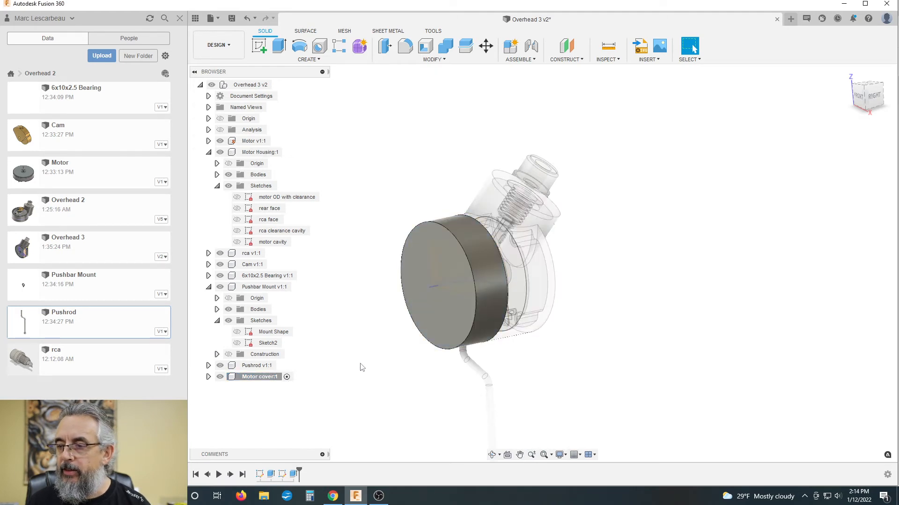
double_click(294, 475)
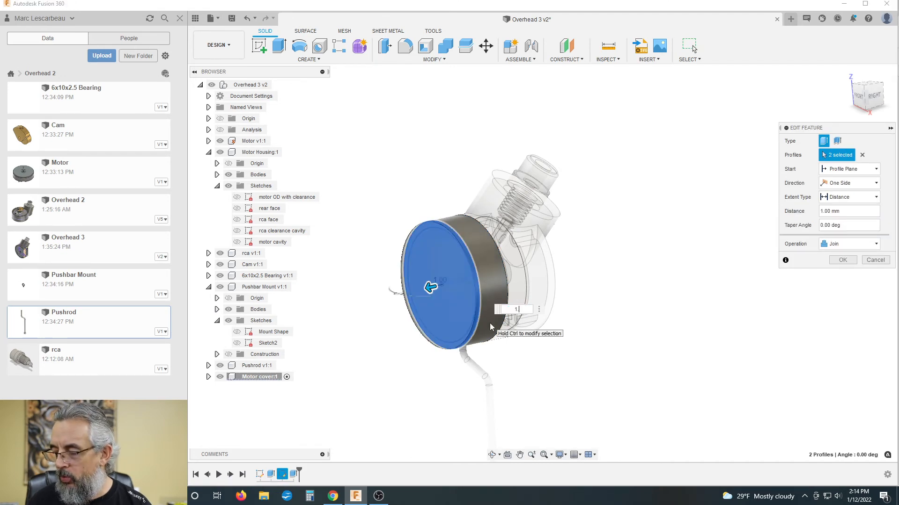
key(Escape)
- Measure the distance between the motor cover's outer front face and the motor housing's rear face
shift+middle_drag(587, 277, 609, 167)
click(608, 47)
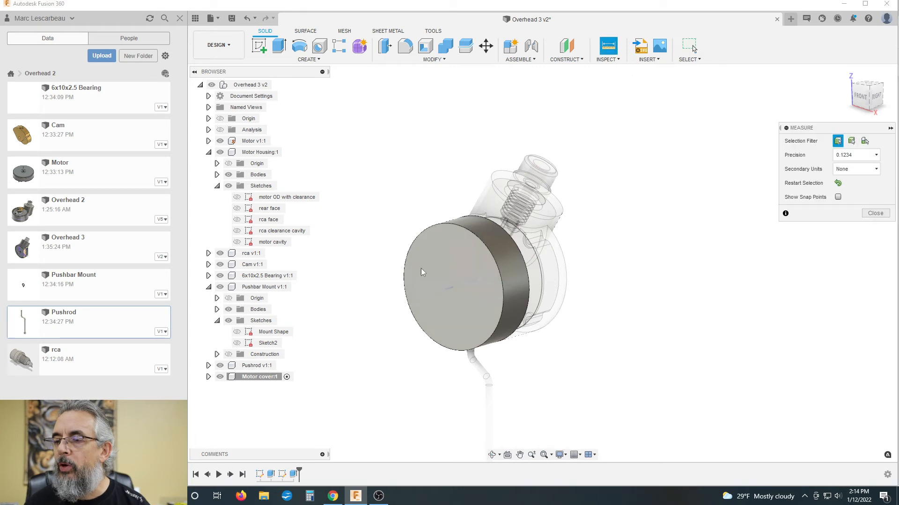
click(463, 285)
shift+middle_drag(463, 286, 679, 284)
click(521, 302)
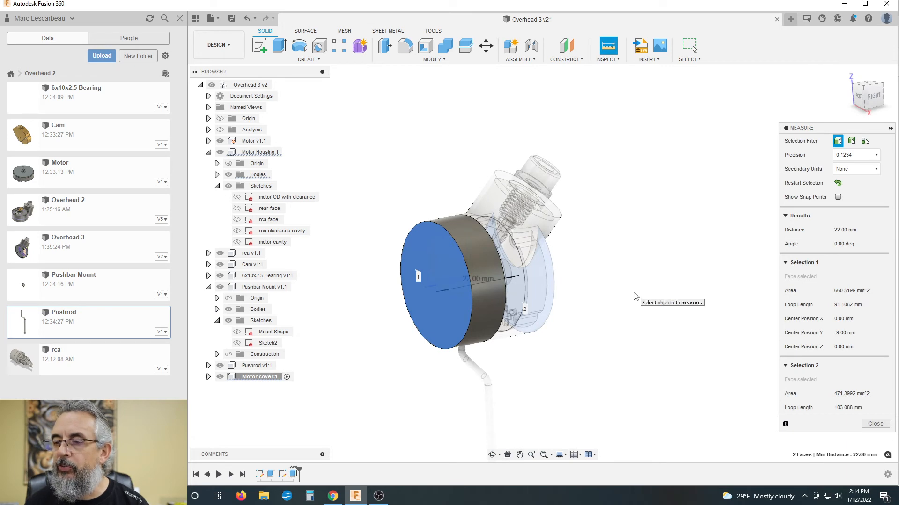
scroll(590, 311, up, 2)
scroll(590, 311, down, 2)
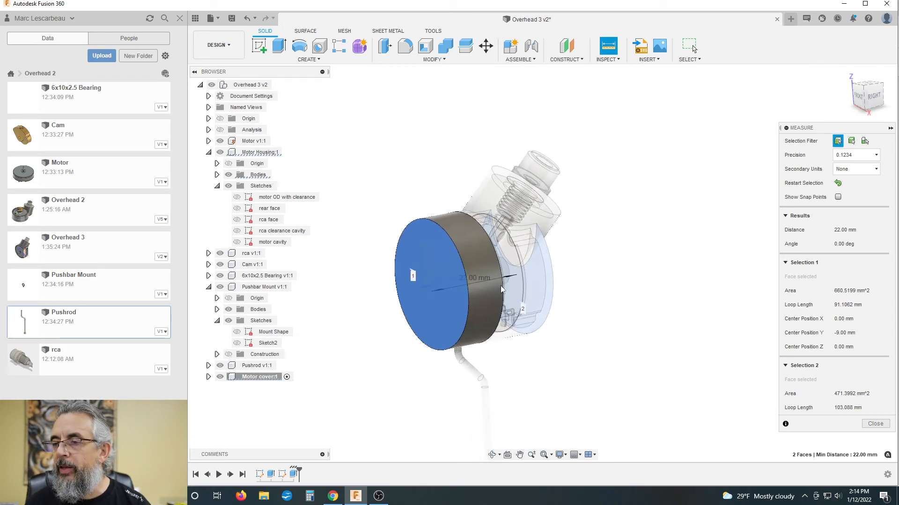
scroll(460, 281, up, 2)
scroll(531, 321, down, 2)
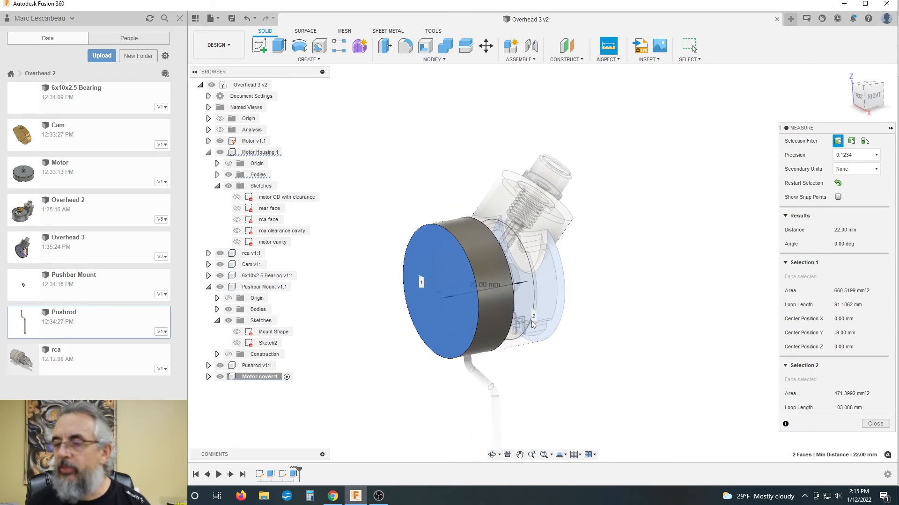
click(602, 298)
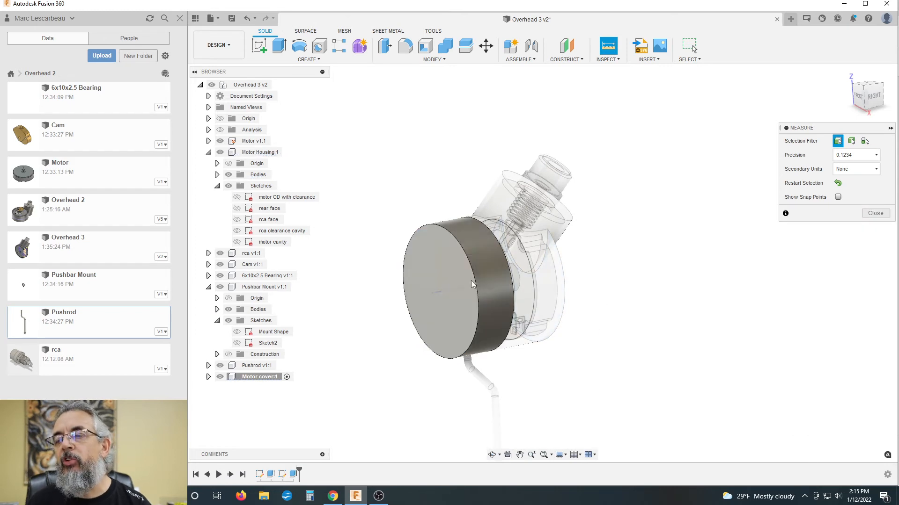
shift+middle_drag(613, 293, 615, 290)
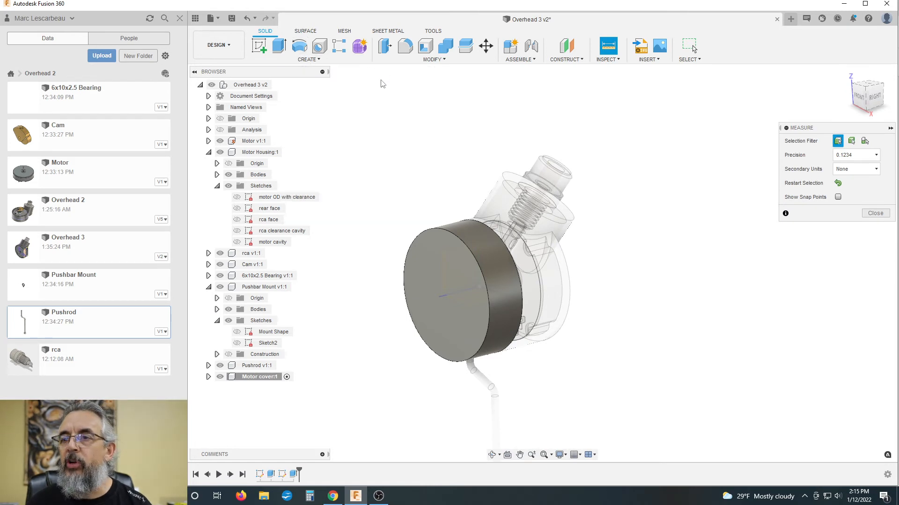
- Fillet the motor cover's outer front edge with a 3 mm radius
click(403, 47)
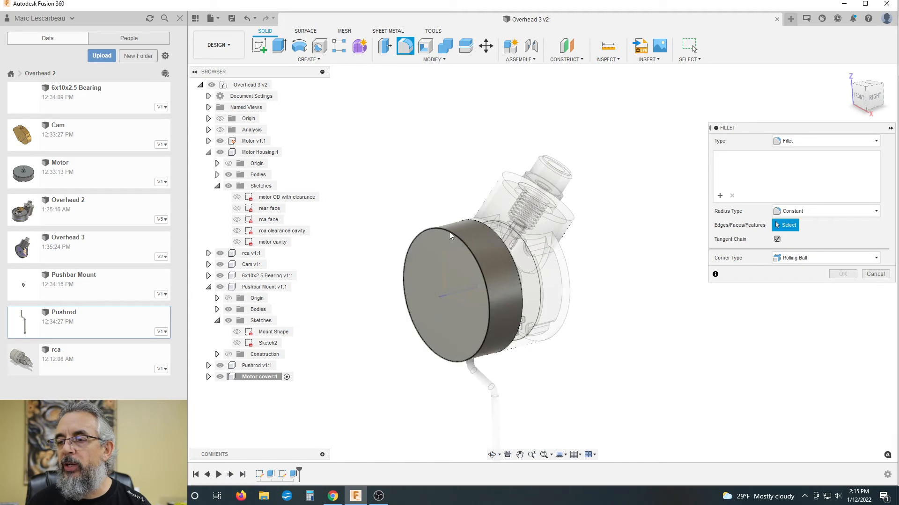
click(448, 232)
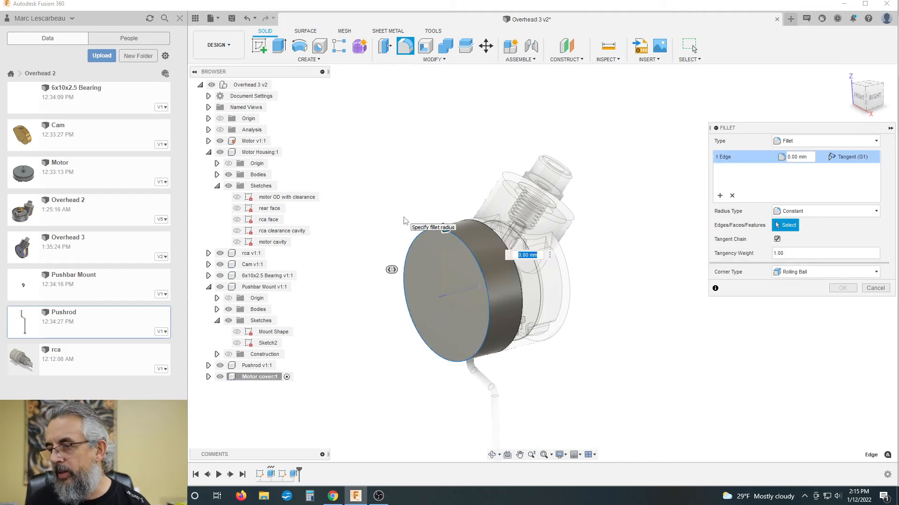
text(3)
key(Return)
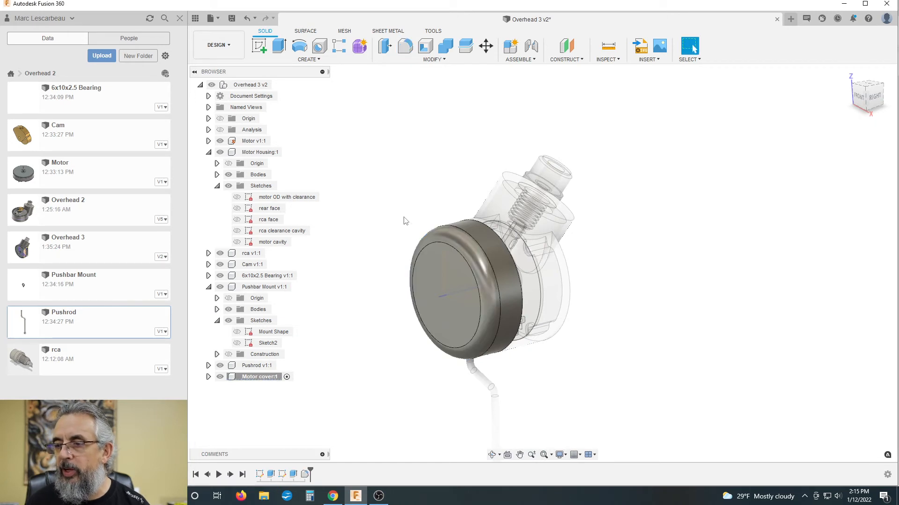
- Show the section analysis and examine the filleted cover's wall in the right-side view
shift+middle_drag(393, 175, 355, 181)
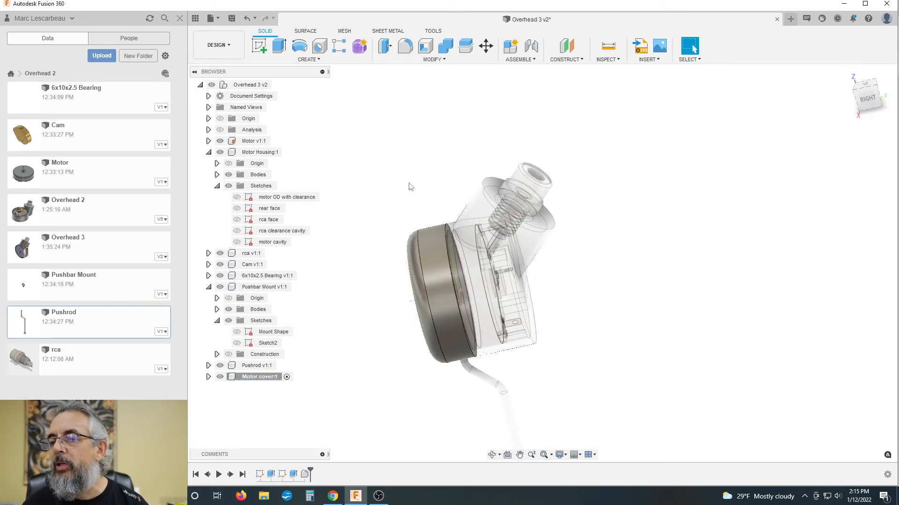
shift+middle_drag(405, 196, 402, 170)
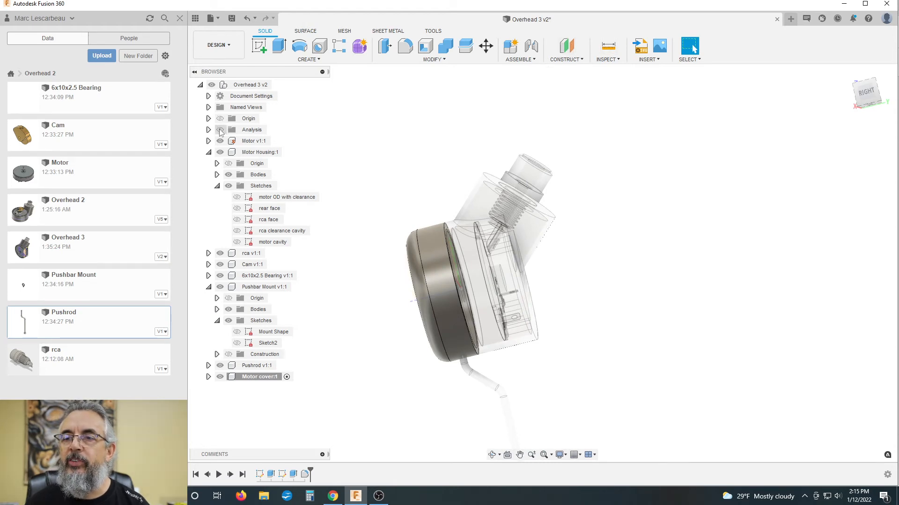
click(219, 129)
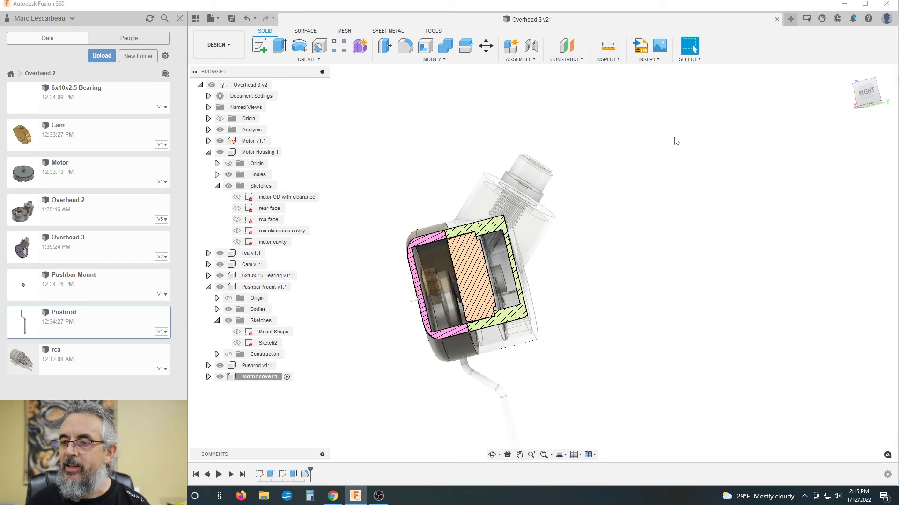
click(866, 92)
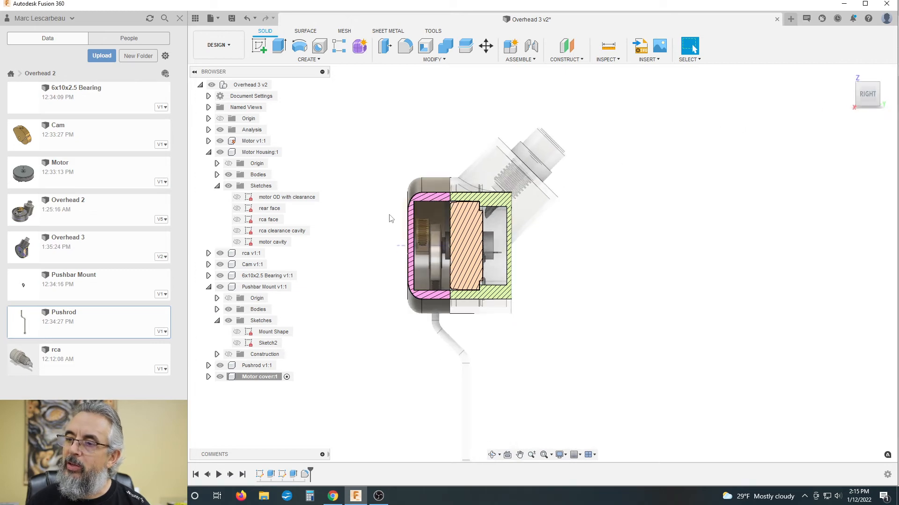
scroll(388, 199, up, 5)
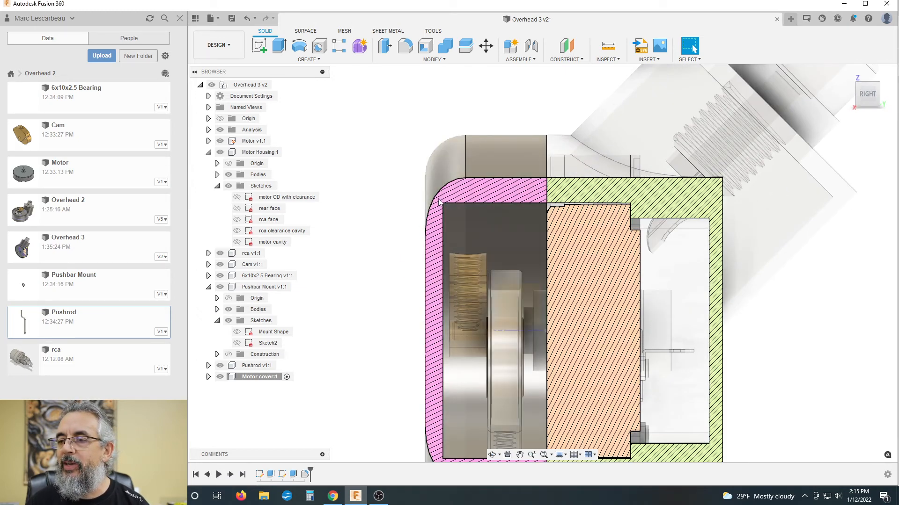
scroll(380, 181, down, 1)
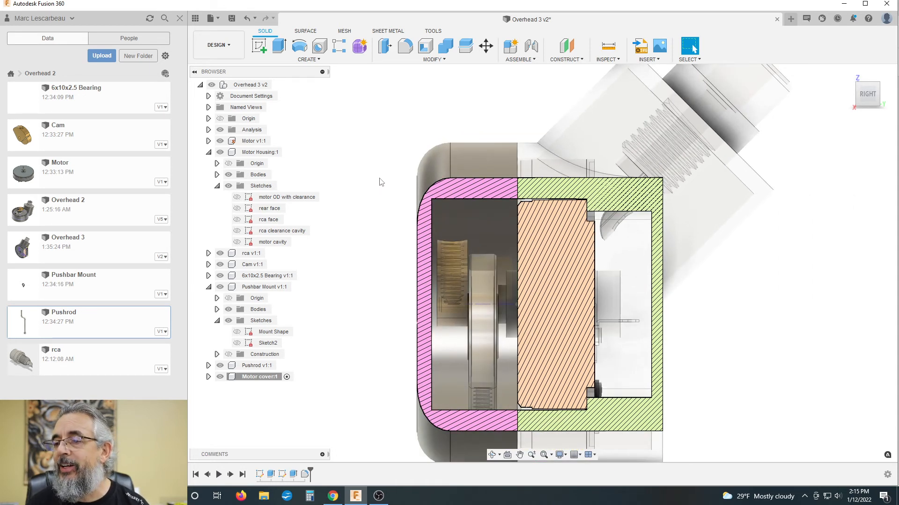
- Measure the minimum distance between the motor cover's inner circular edge and its outer fillet face
click(607, 46)
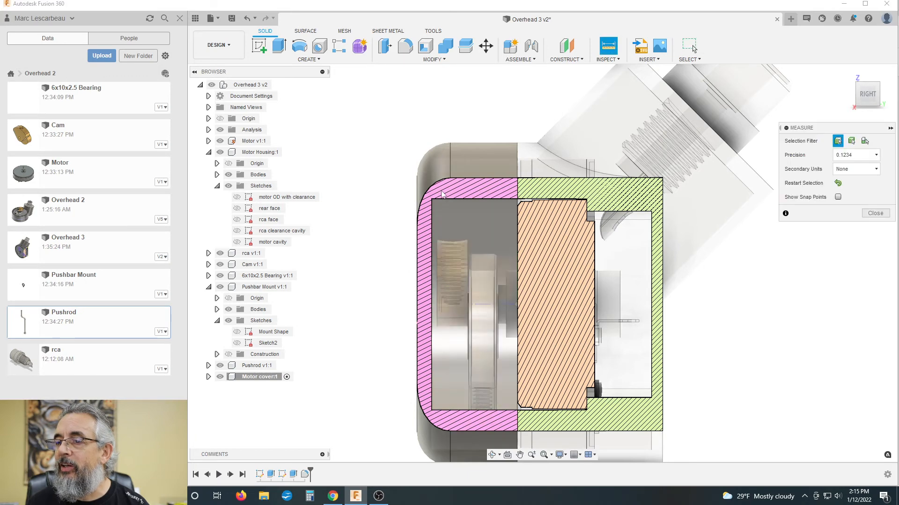
scroll(427, 216, up, 4)
shift+middle_drag(427, 217, 520, 224)
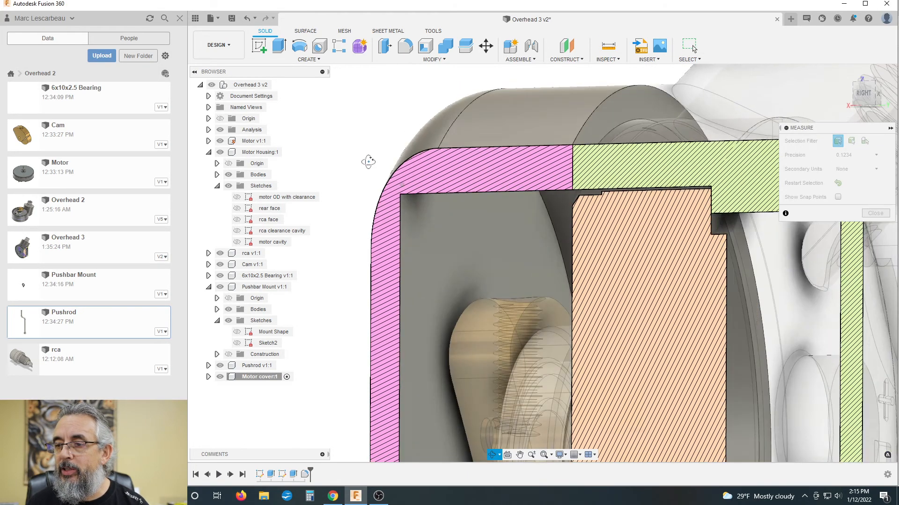
click(546, 210)
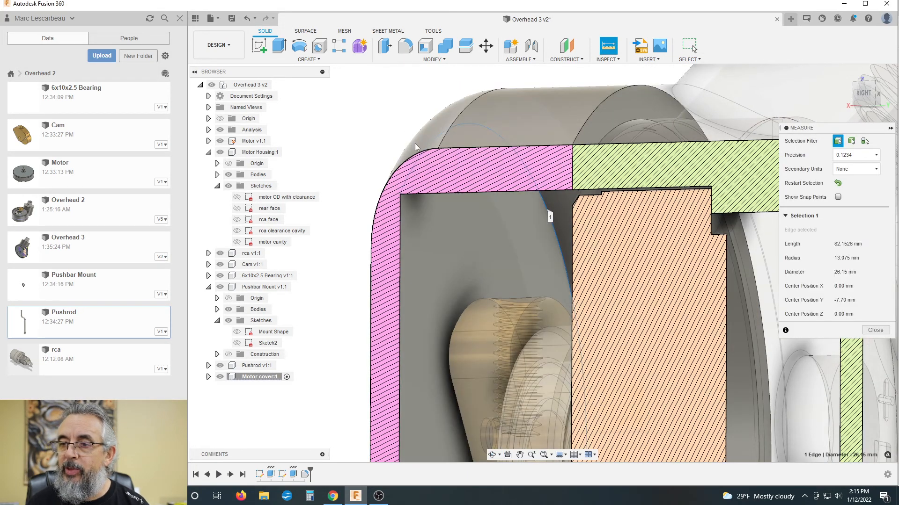
click(414, 141)
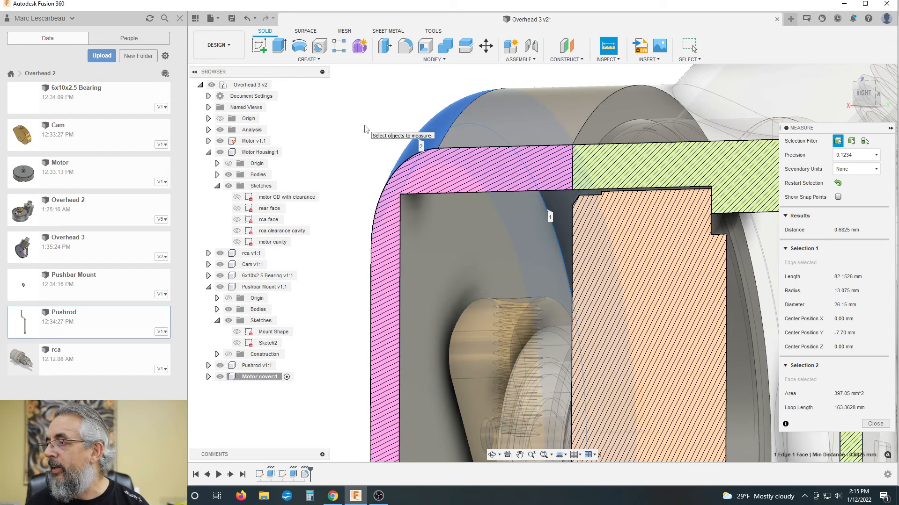
scroll(365, 129, down, 3)
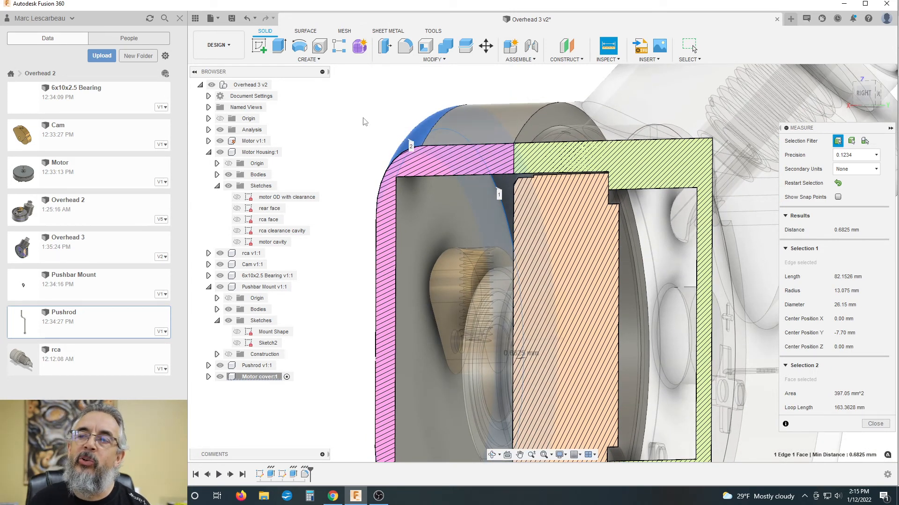
scroll(369, 124, up, 2)
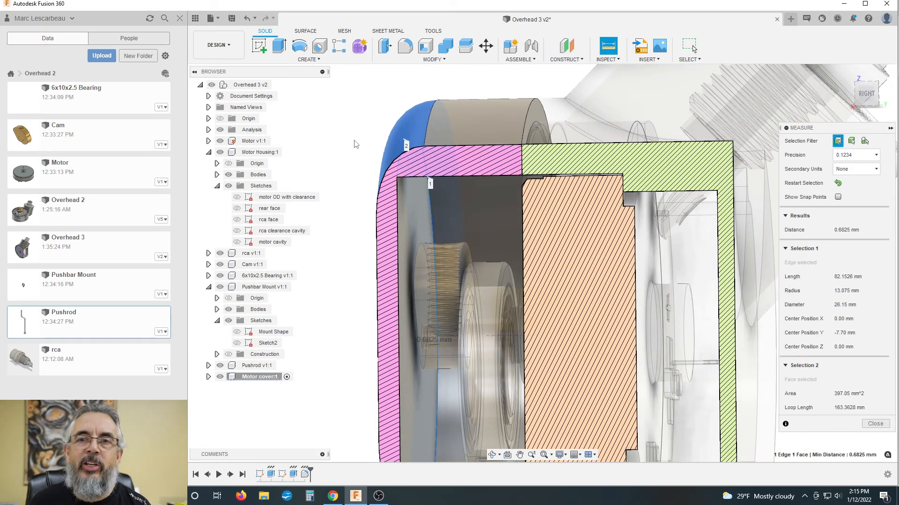
scroll(356, 144, down, 2)
scroll(358, 143, down, 2)
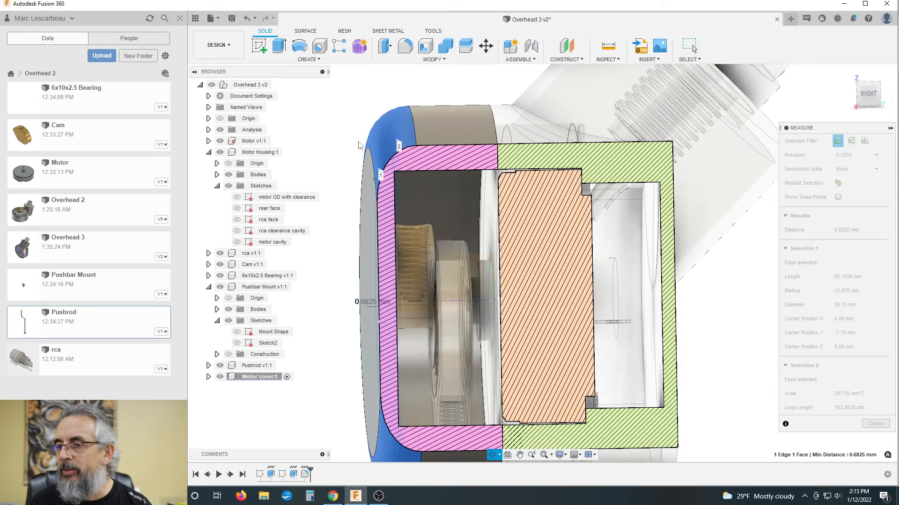
scroll(382, 168, down, 2)
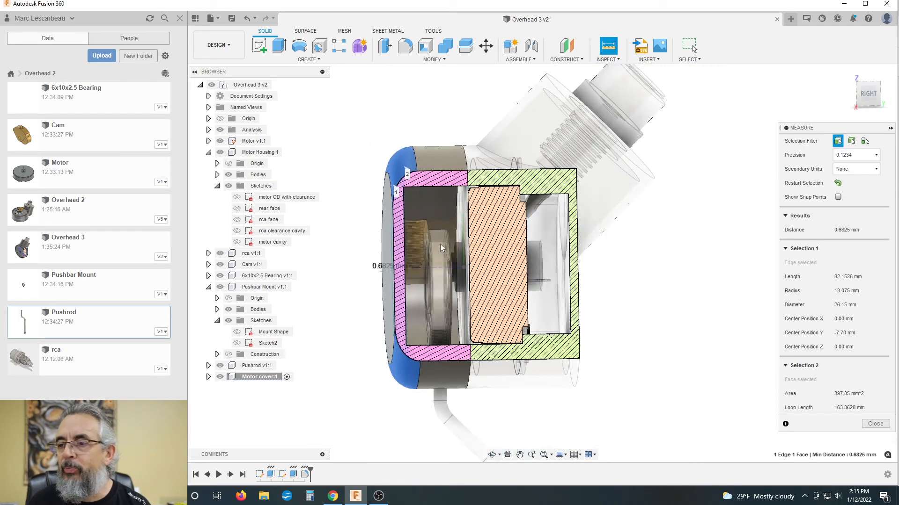
click(875, 424)
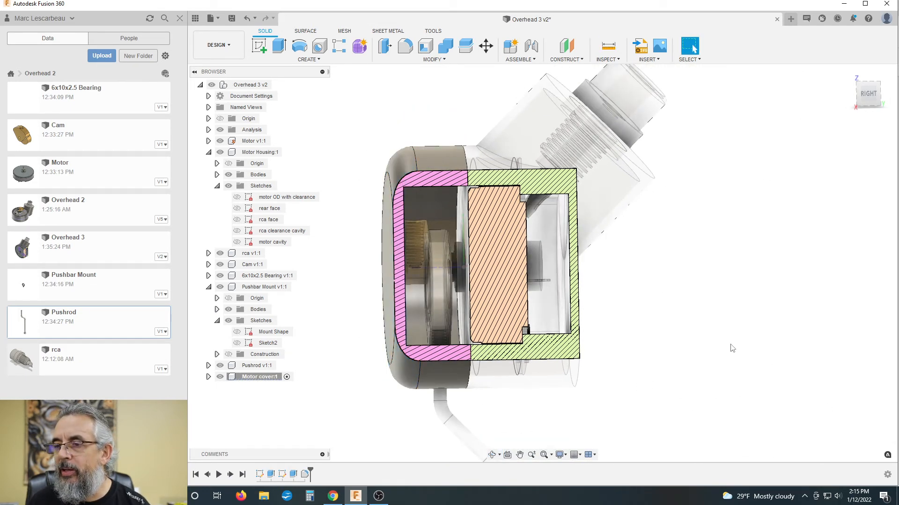
- Set the sectioned model to the right-side view and make the top-level Overhead 3 assembly active
scroll(713, 346, down, 2)
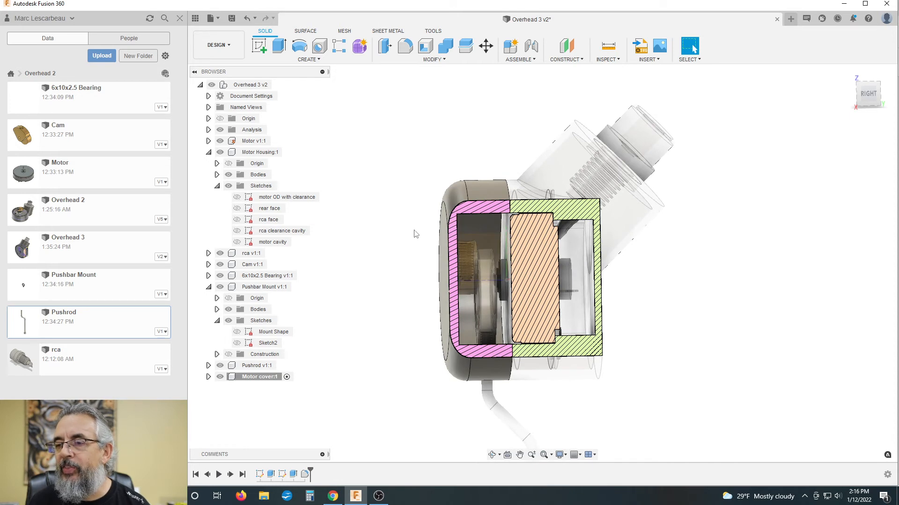
scroll(413, 234, down, 1)
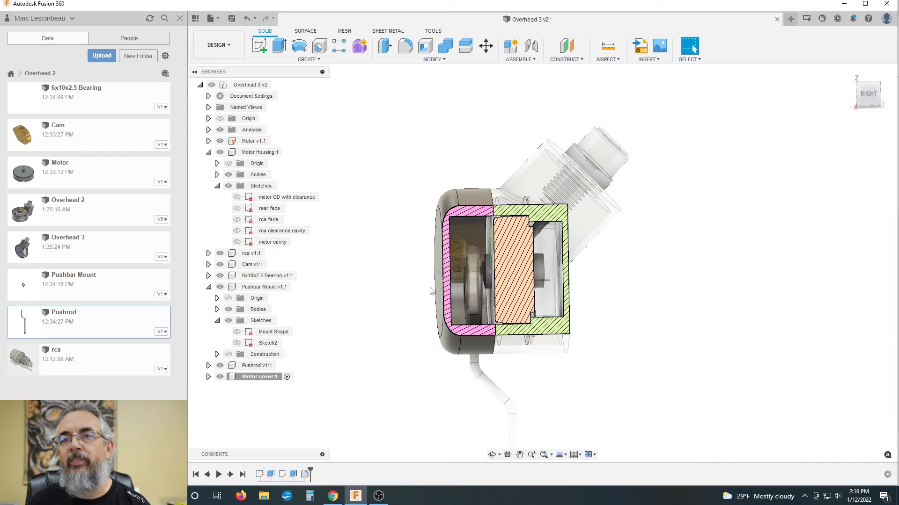
scroll(374, 278, down, 1)
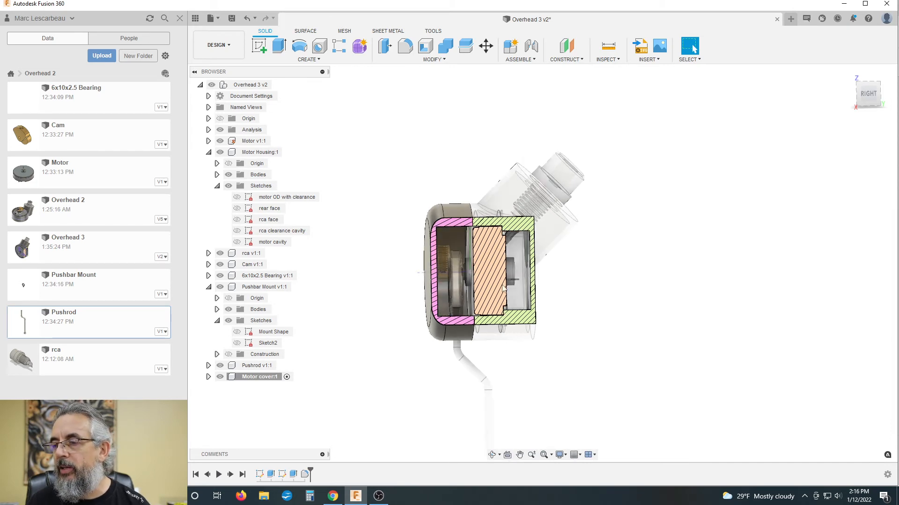
shift+middle_drag(589, 279, 606, 293)
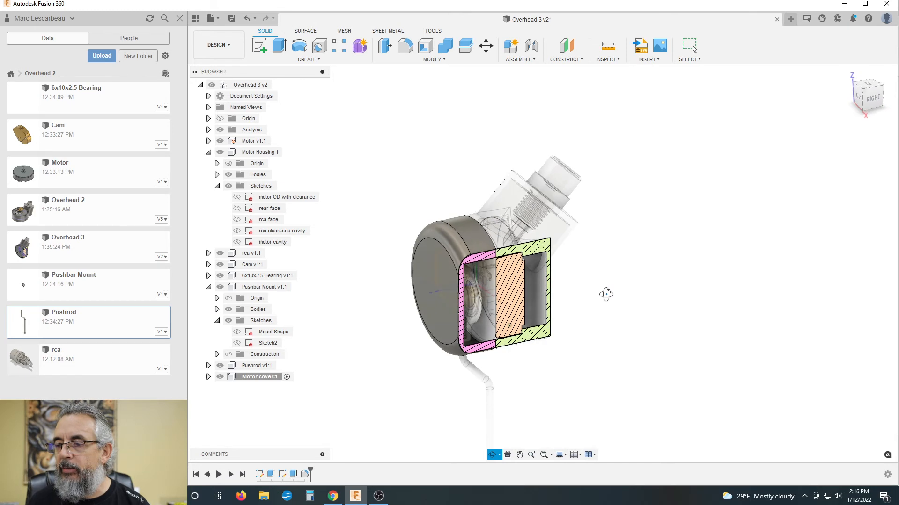
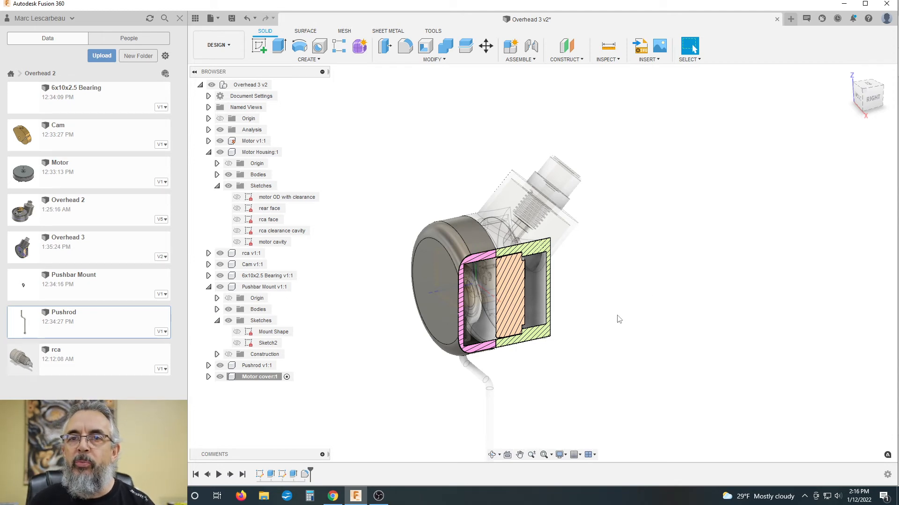
shift+middle_drag(614, 324, 467, 365)
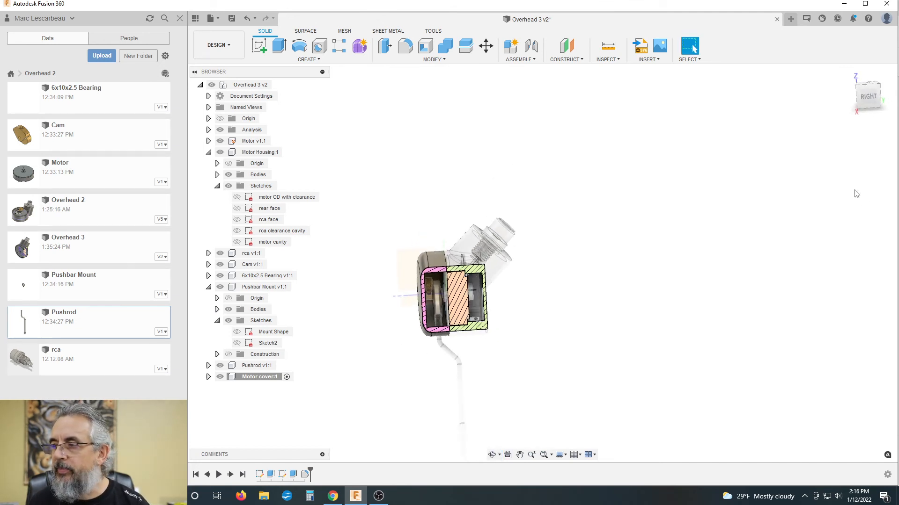
click(868, 96)
scroll(433, 351, up, 3)
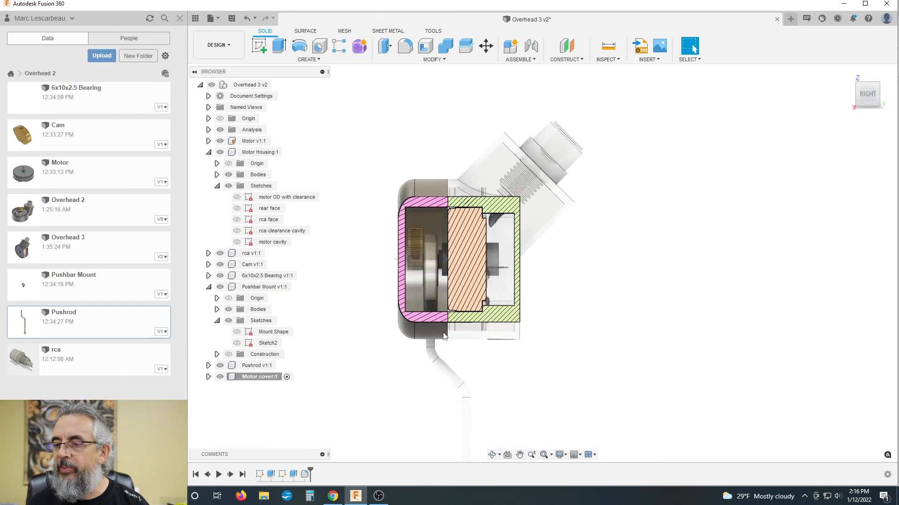
click(276, 86)
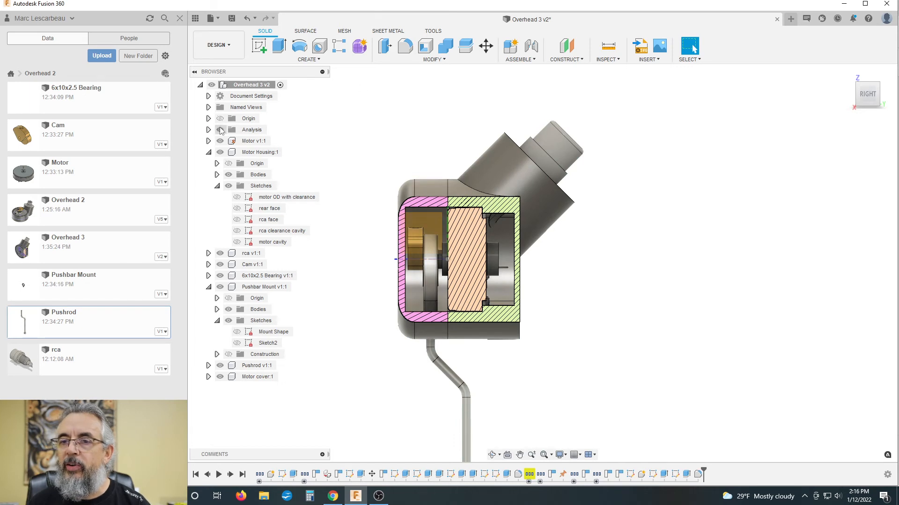
- Hide the section analysis and examine the complete overhead assembly from its right, left and rear sides
click(221, 131)
scroll(580, 251, down, 2)
shift+middle_drag(588, 276, 592, 311)
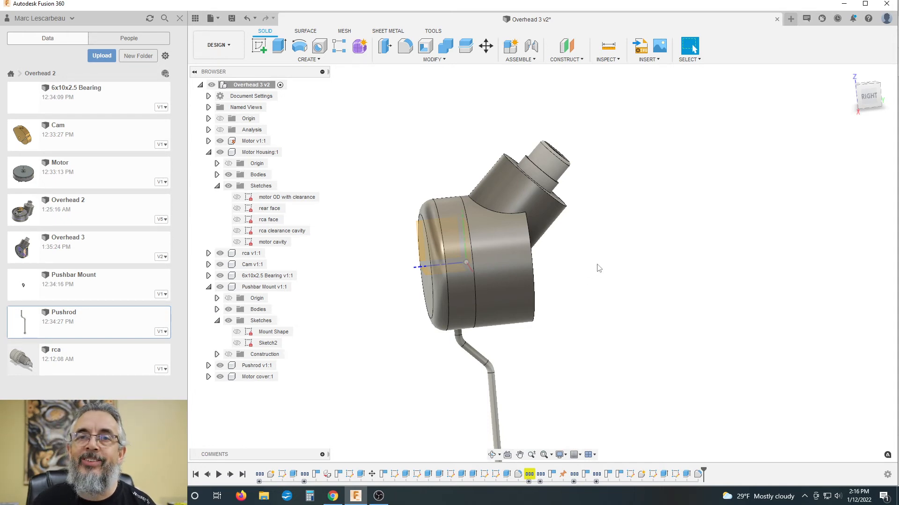
scroll(598, 268, down, 1)
shift+middle_drag(598, 267, 467, 241)
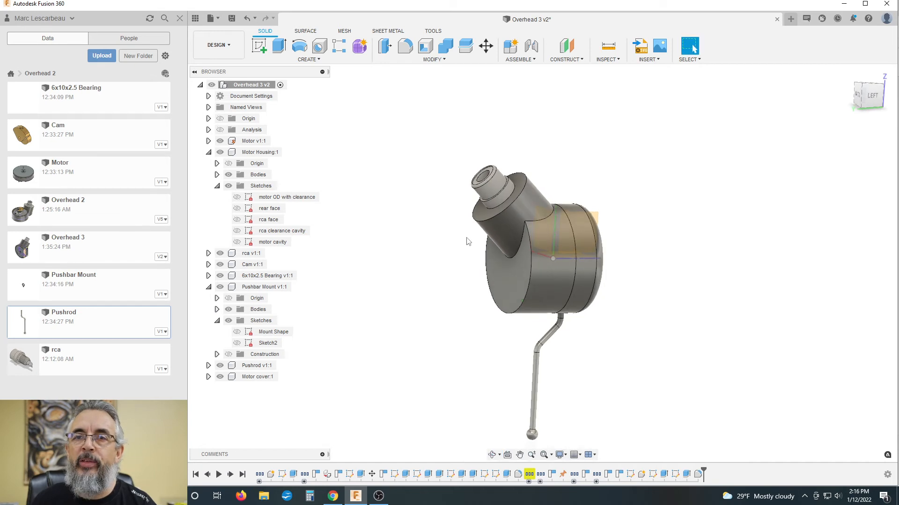
scroll(414, 259, down, 3)
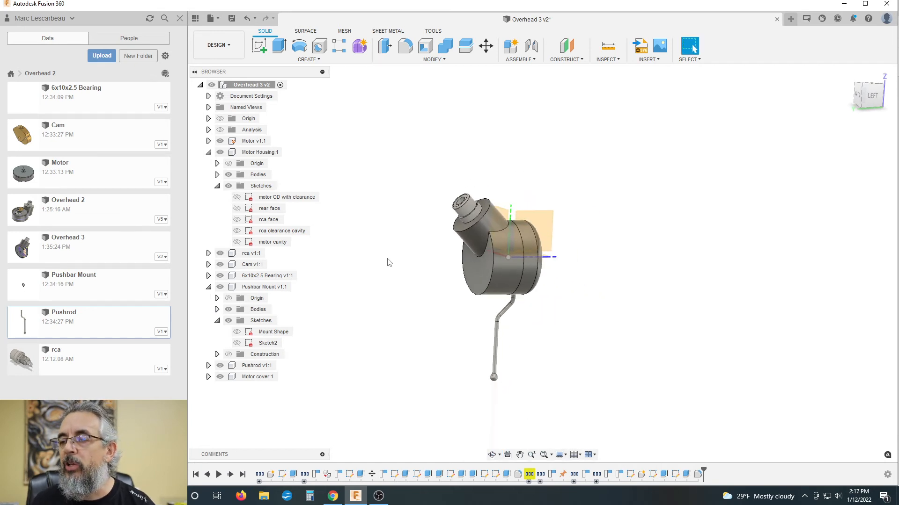
scroll(398, 257, up, 3)
shift+middle_drag(426, 262, 394, 268)
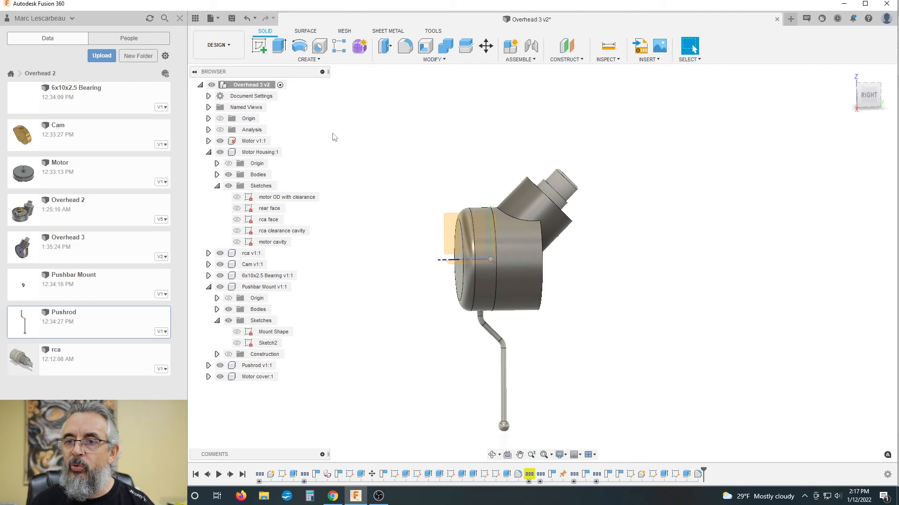
- Hide the origin planes of the Motor v1:1 component
click(454, 236)
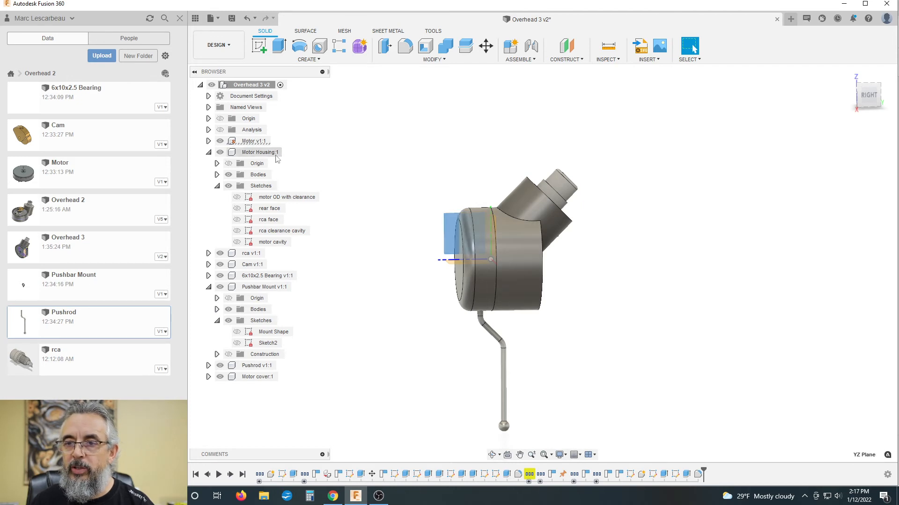
click(209, 141)
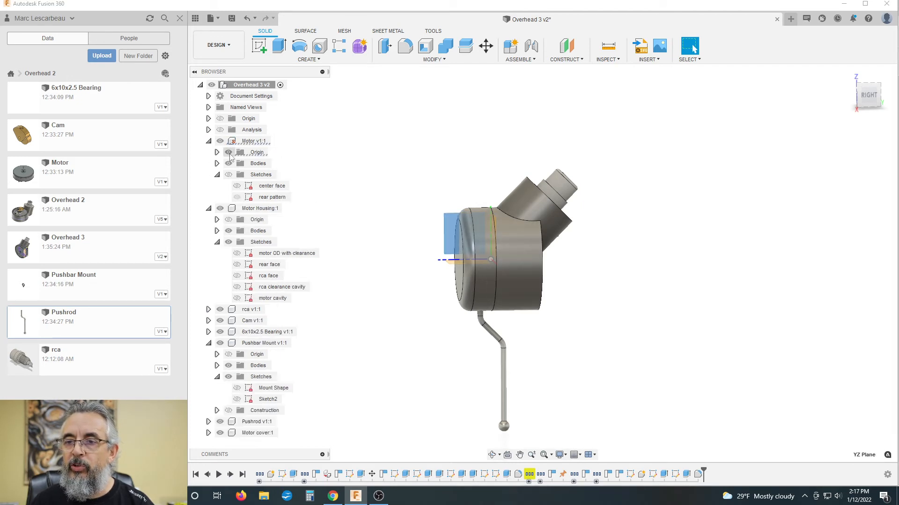
key(Escape)
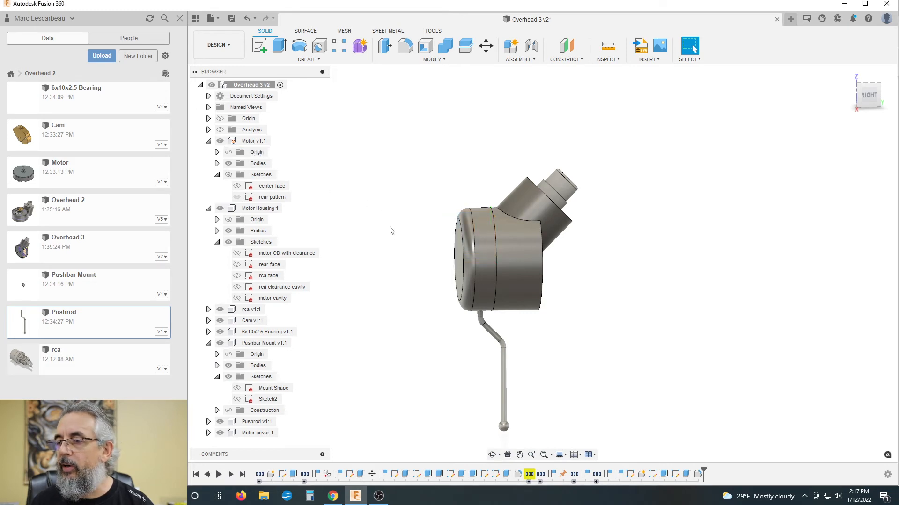
- Roll the Motor cover's history back to before its edge fillet and make the top-level Overhead 3 assembly active again
scroll(395, 237, down, 4)
shift+middle_drag(516, 275, 509, 267)
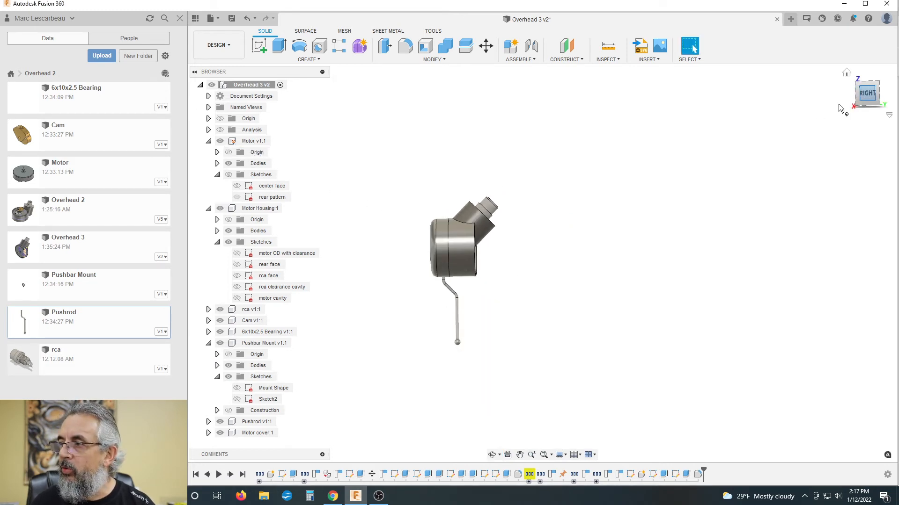
scroll(459, 264, up, 5)
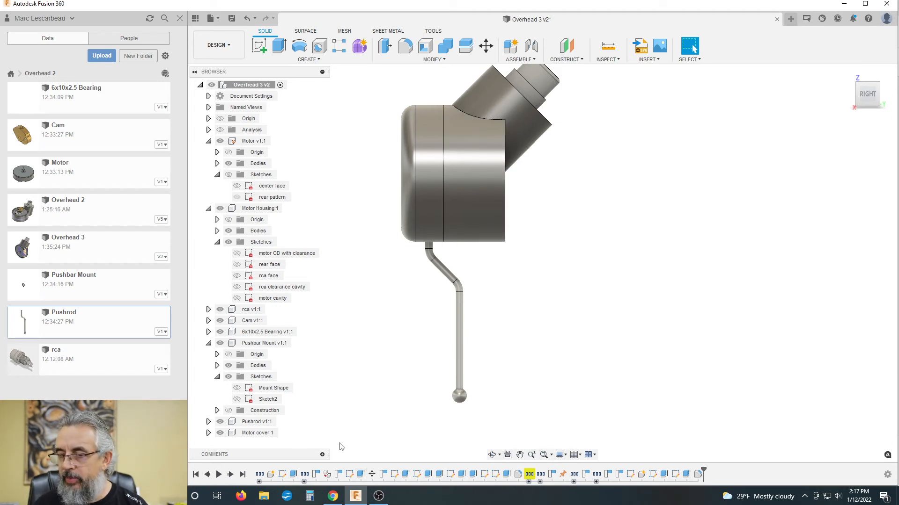
click(260, 433)
click(287, 433)
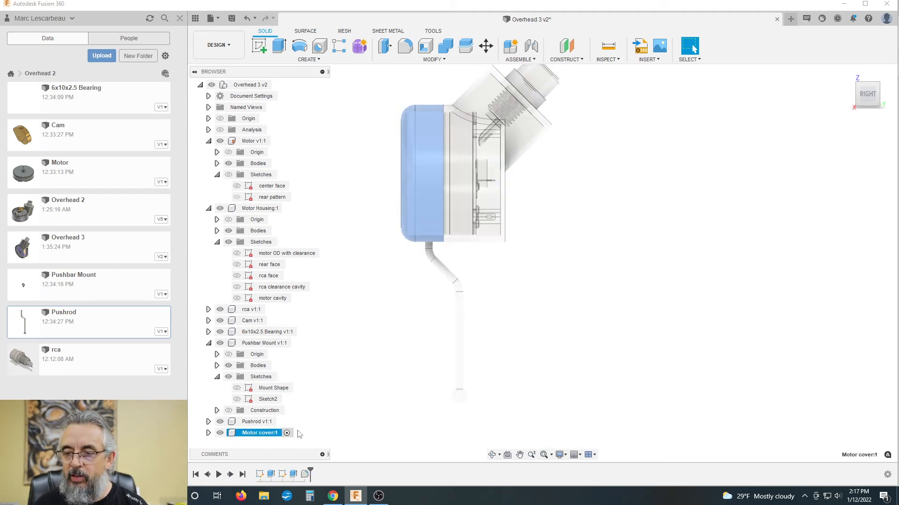
click(301, 436)
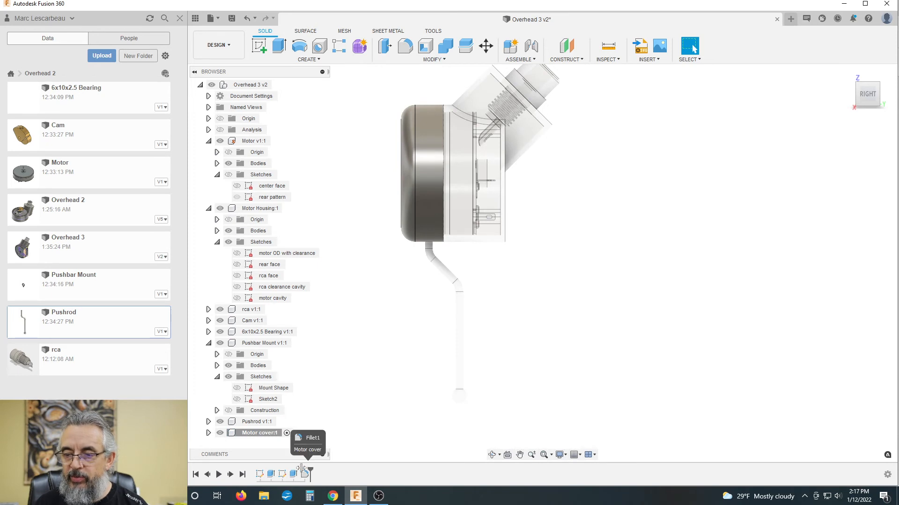
drag(309, 470, 299, 469)
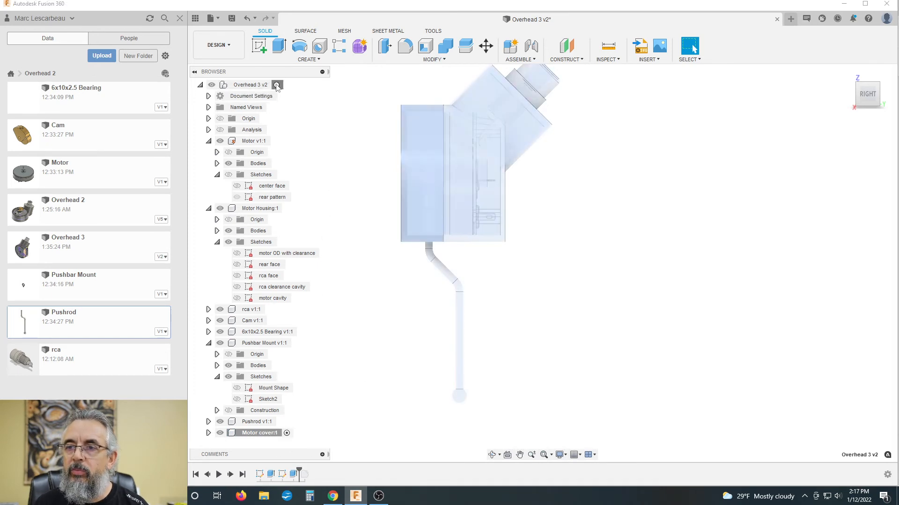
click(277, 85)
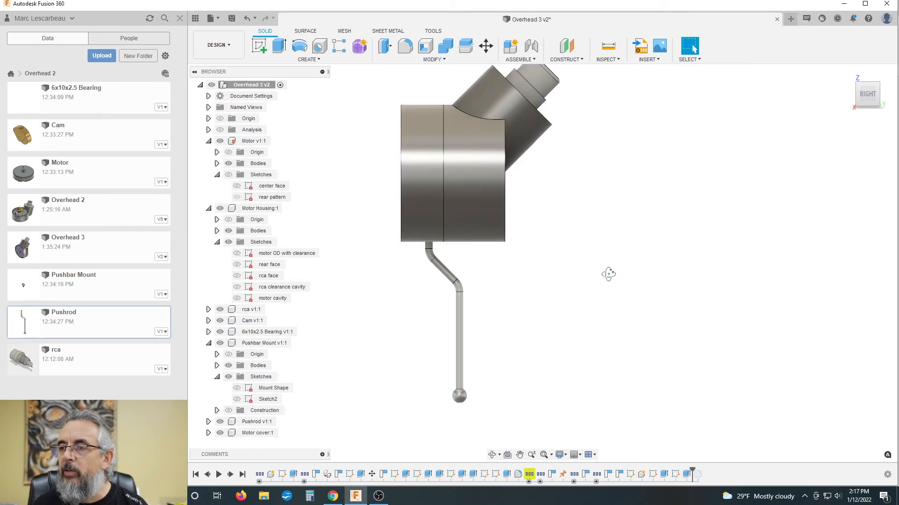
- Measure the distance between the motor housing's flat rear face and the pushrod's straight lower section
shift+middle_drag(608, 274, 537, 238)
scroll(568, 256, down, 2)
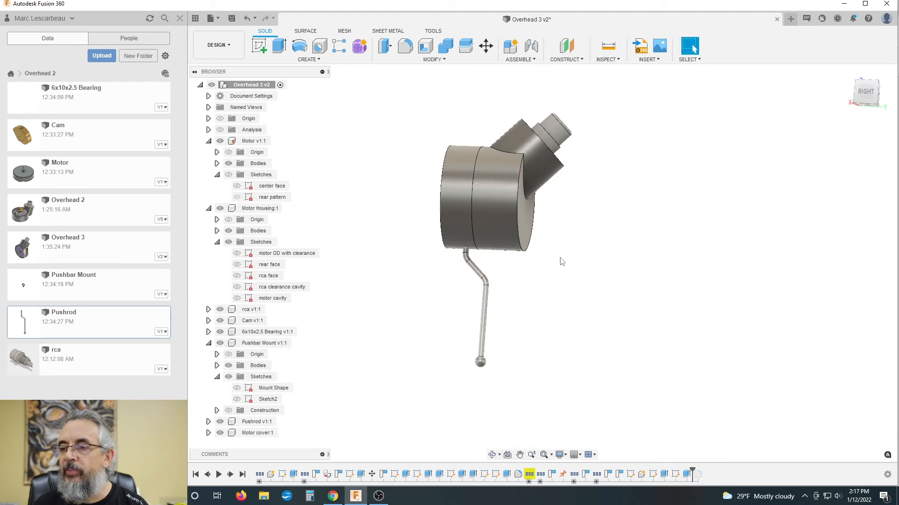
click(608, 47)
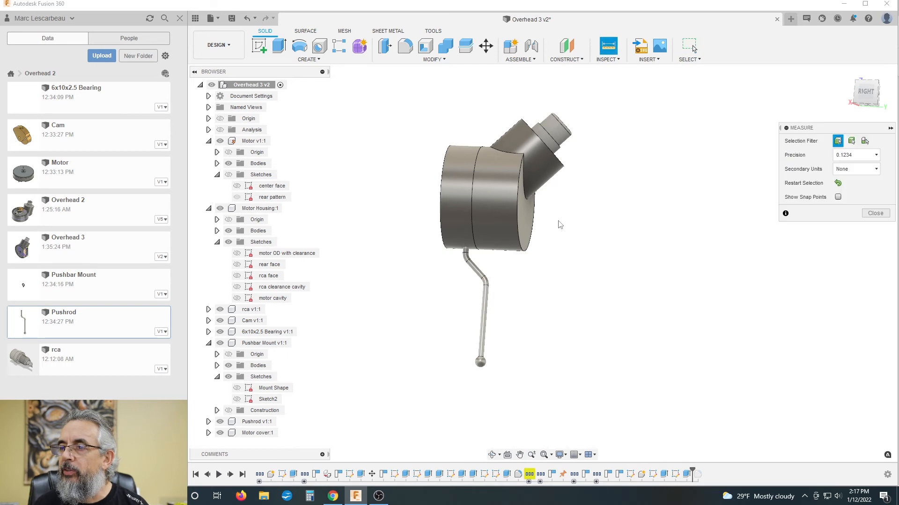
click(524, 228)
click(525, 229)
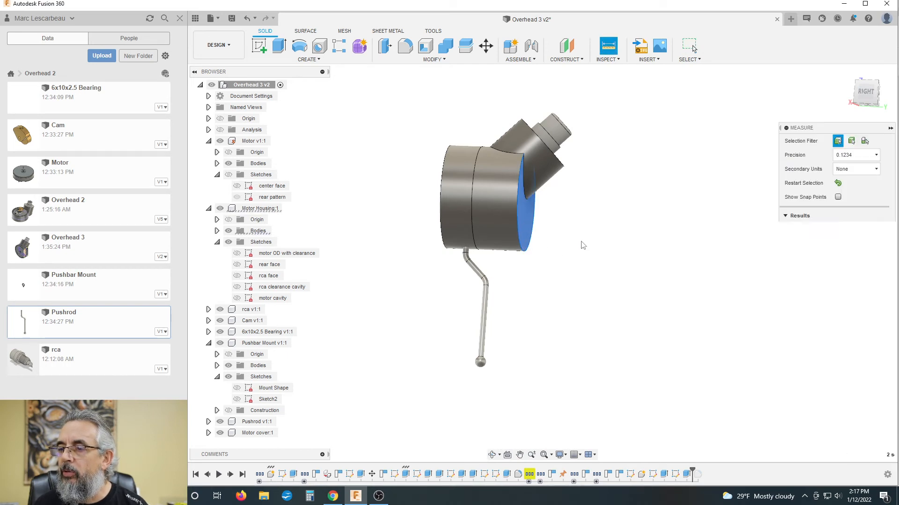
click(485, 351)
scroll(589, 276, down, 3)
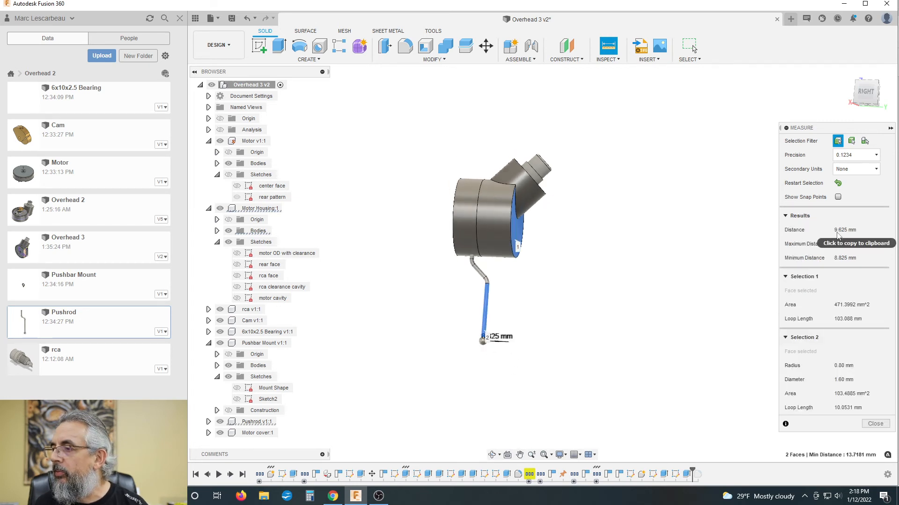
shift+middle_drag(632, 273, 609, 275)
scroll(424, 297, down, 2)
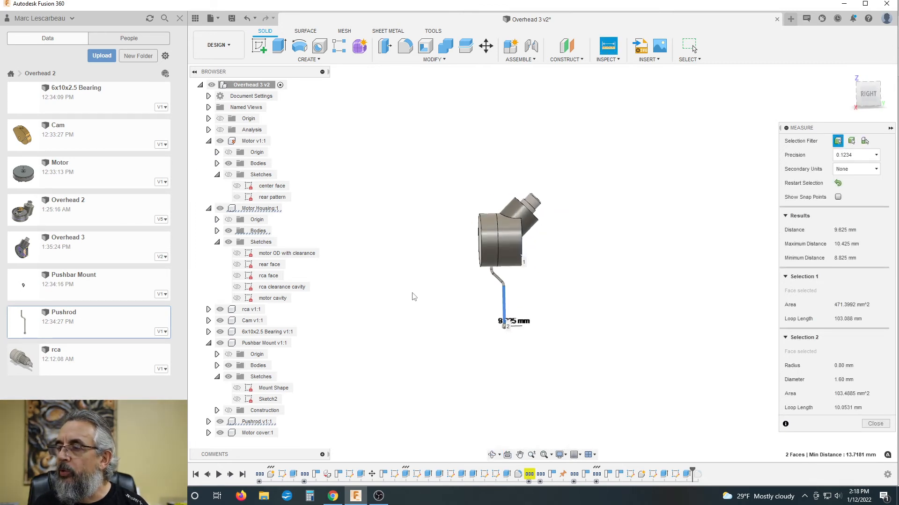
- Measure the distance between the motor cover's flat front face and the pushrod's straight lower section
click(412, 297)
shift+middle_drag(425, 291, 456, 279)
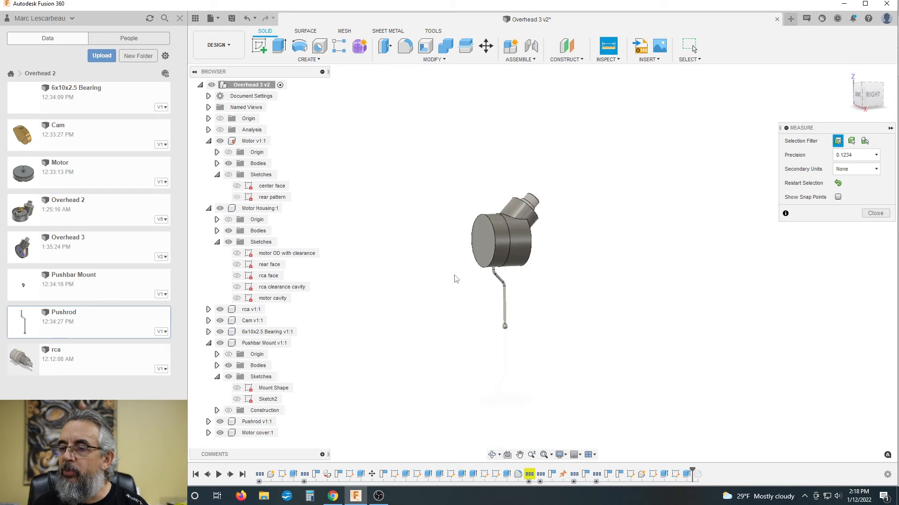
click(485, 241)
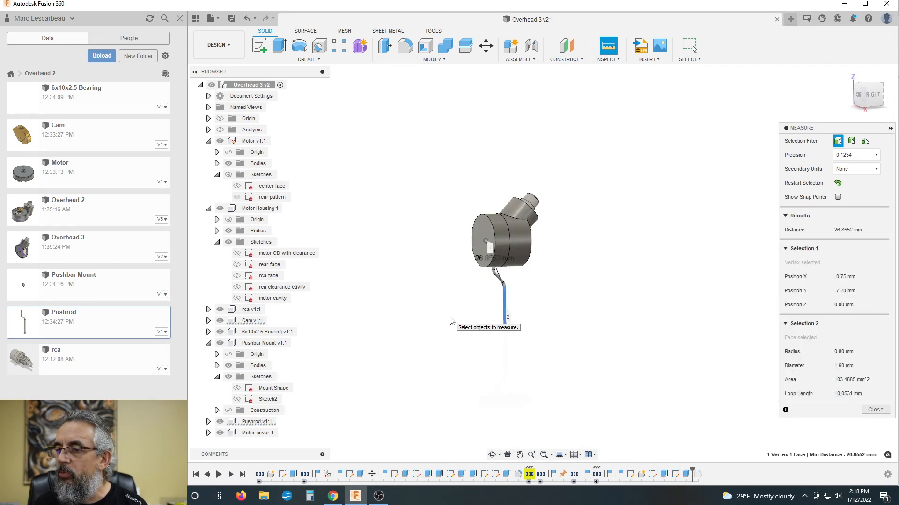
click(455, 322)
click(479, 264)
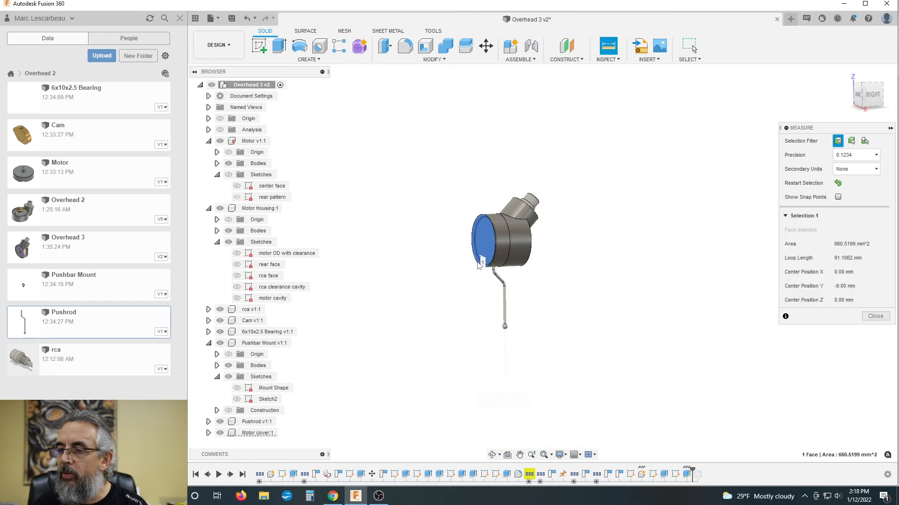
click(505, 318)
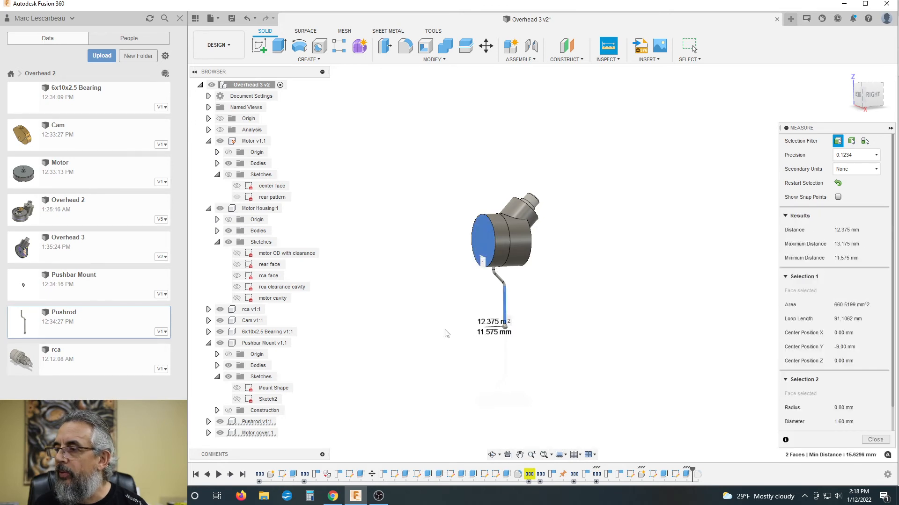
scroll(445, 333, down, 1)
scroll(563, 310, down, 1)
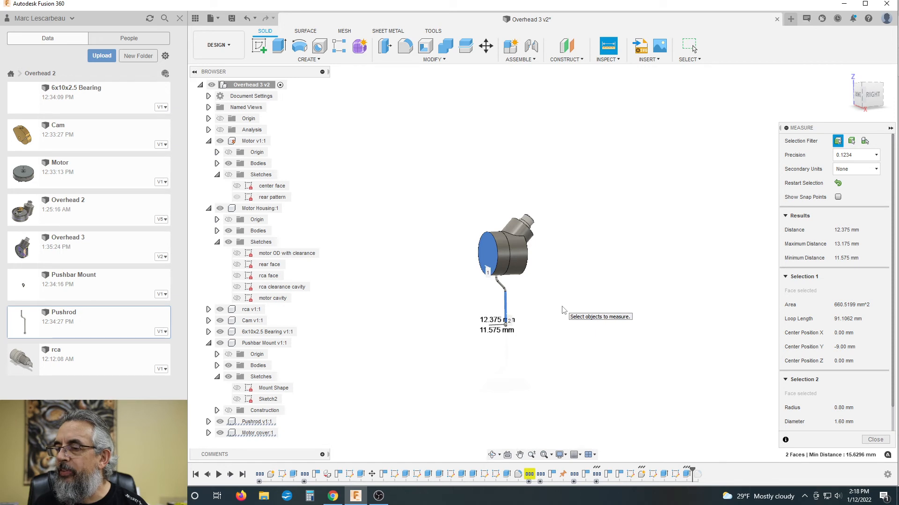
- Repeat the measurement from the housing's rear face to the pushrod's lower section and finish measuring
click(562, 320)
shift+middle_drag(562, 320, 527, 316)
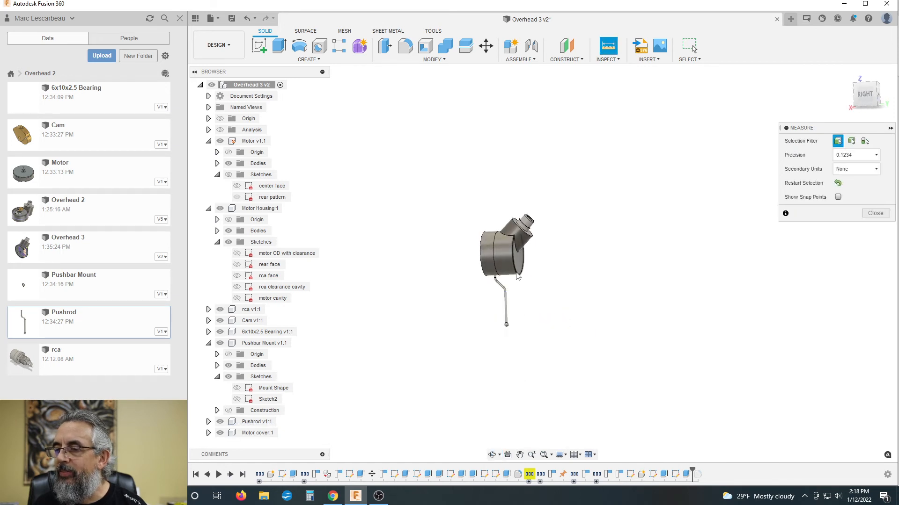
click(518, 273)
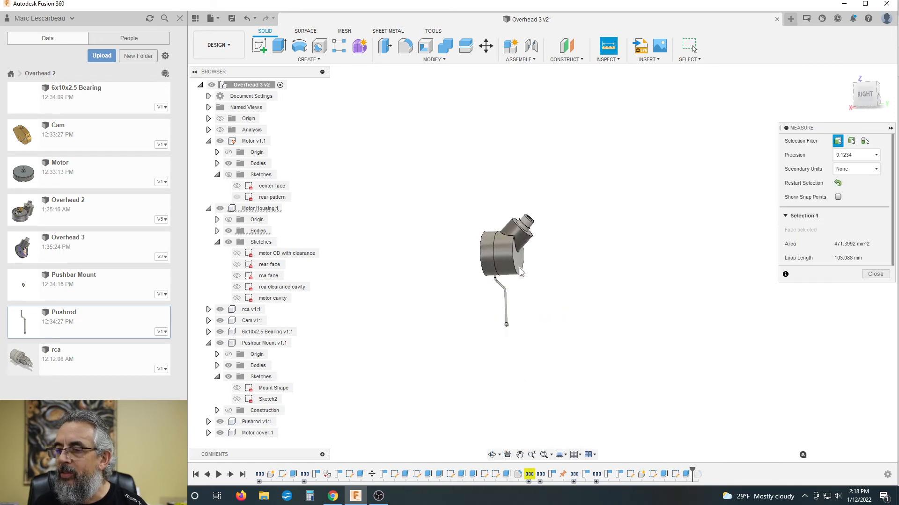
click(507, 320)
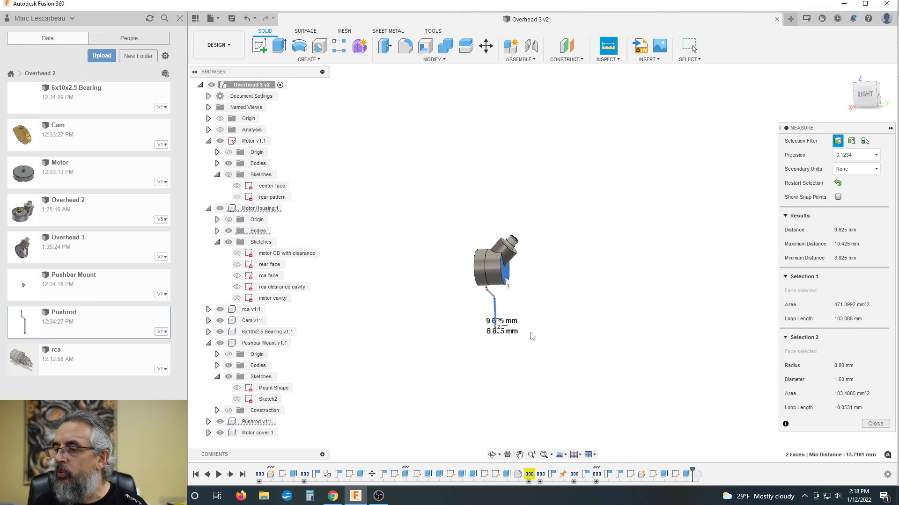
shift+middle_drag(537, 337, 552, 331)
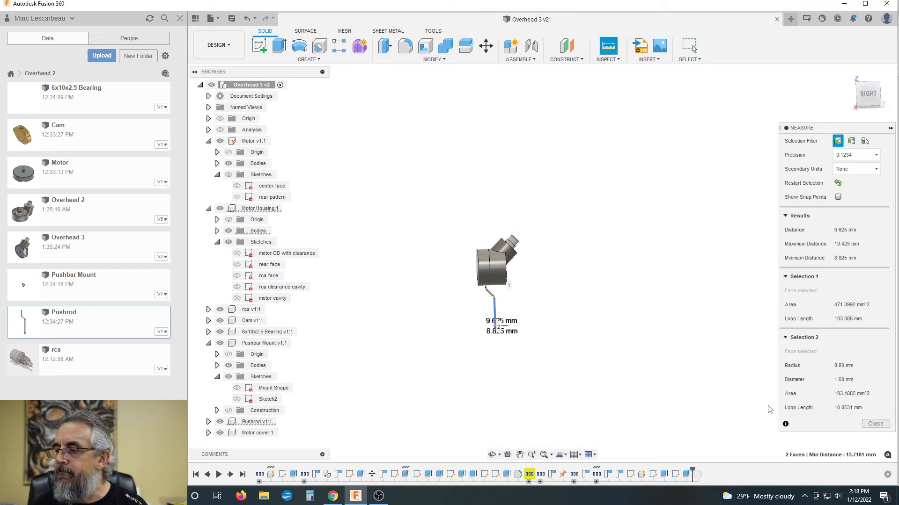
click(876, 424)
scroll(419, 266, down, 2)
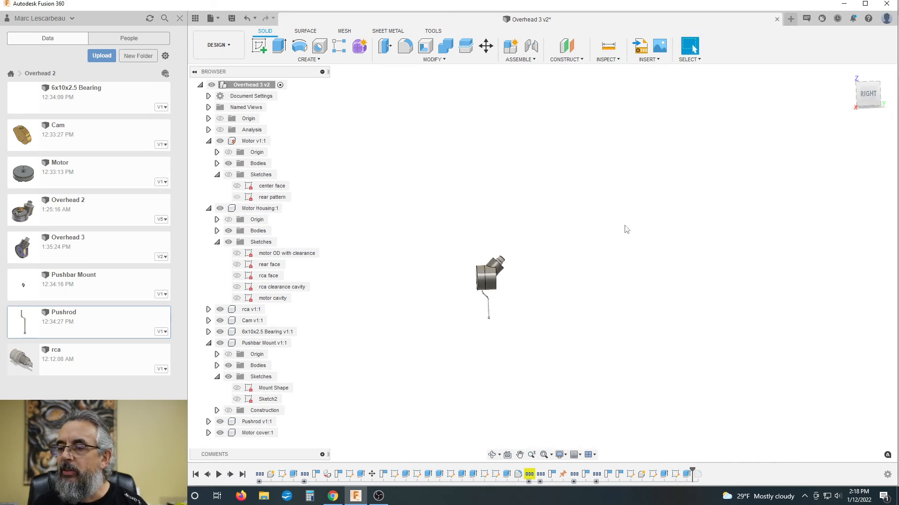
- Measure the distance between the motor housing's rear face and the ball at the pushrod's lower end
scroll(499, 298, up, 6)
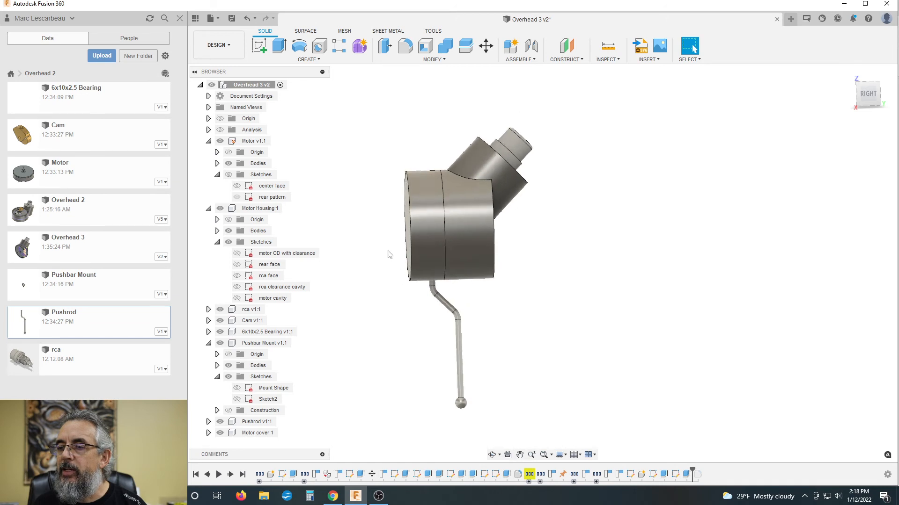
scroll(412, 295, down, 2)
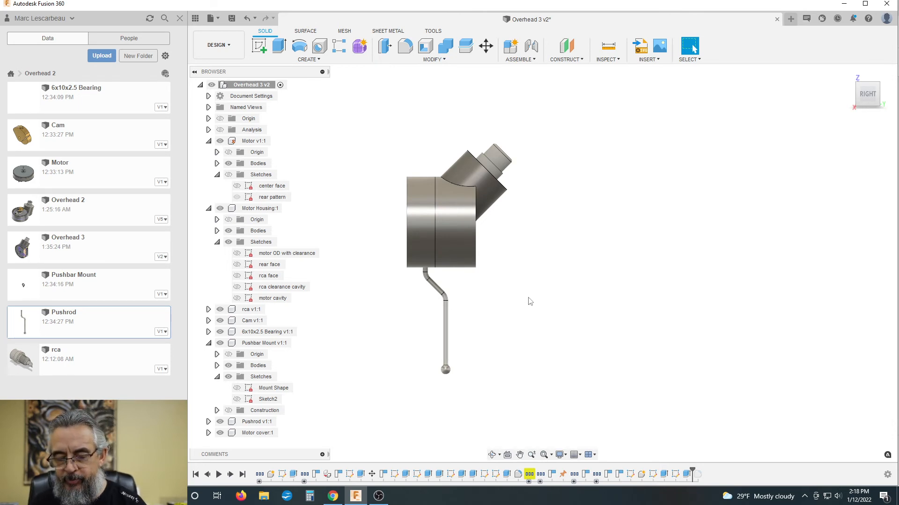
shift+middle_drag(530, 301, 496, 257)
click(487, 255)
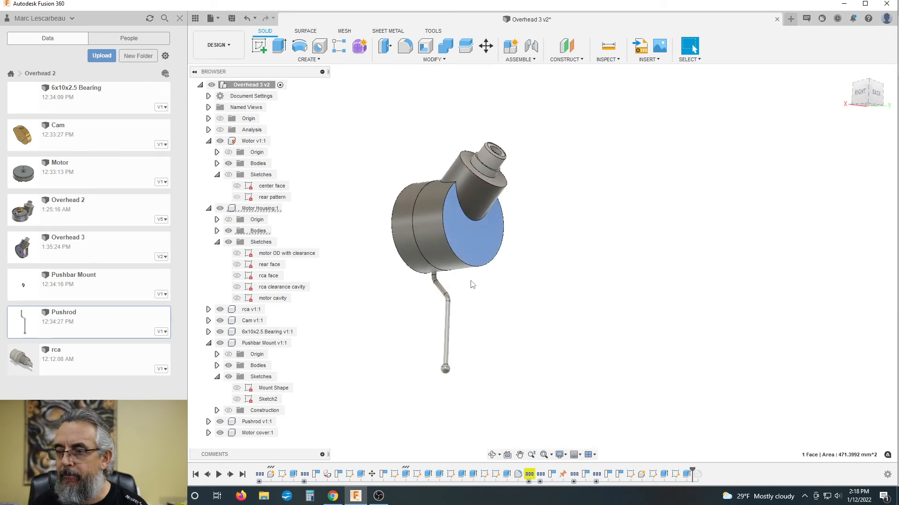
click(445, 373)
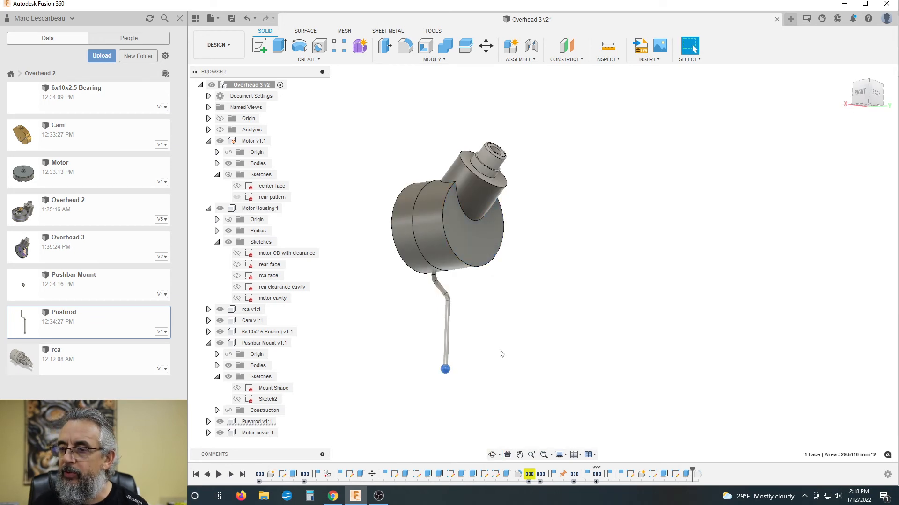
click(608, 46)
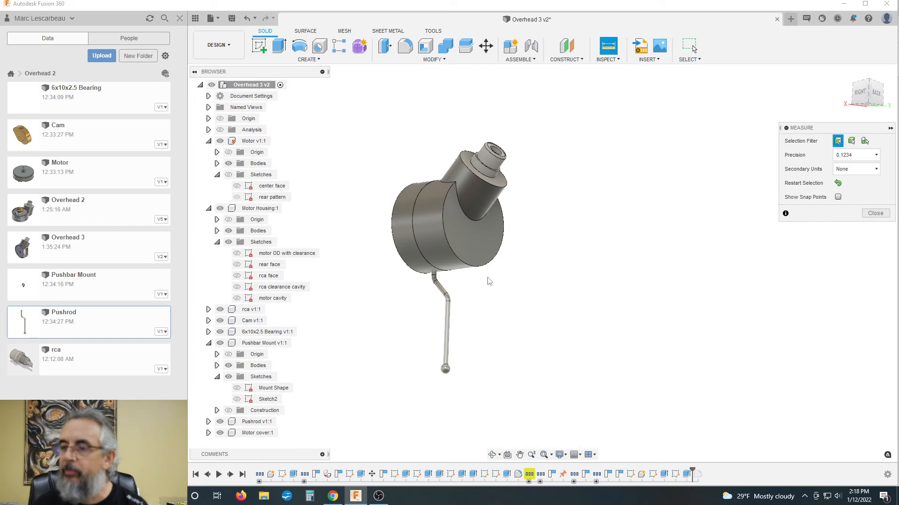
click(482, 260)
click(445, 369)
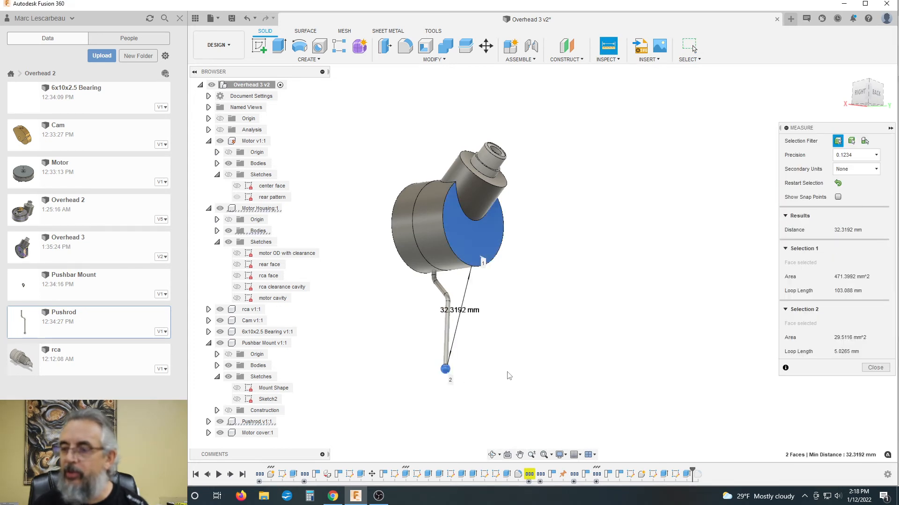
shift+middle_drag(514, 349, 541, 355)
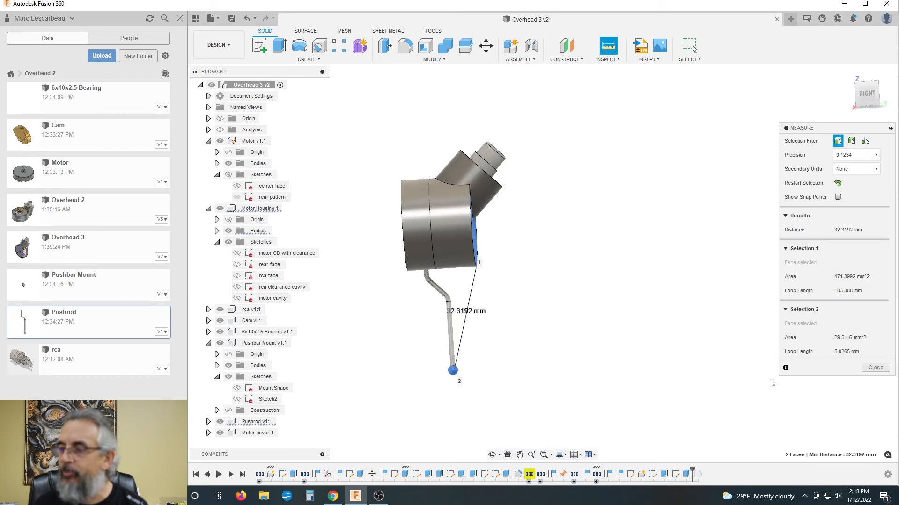
click(875, 367)
shift+middle_drag(473, 395, 471, 384)
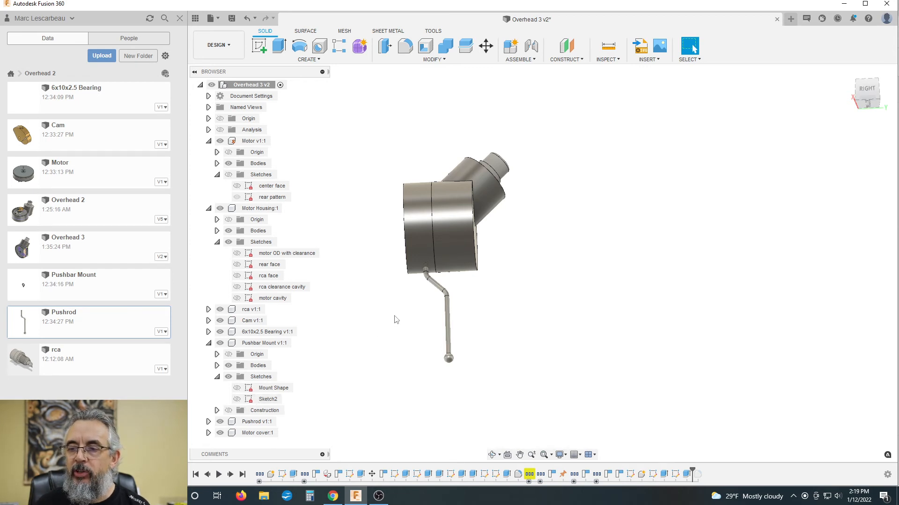
click(224, 343)
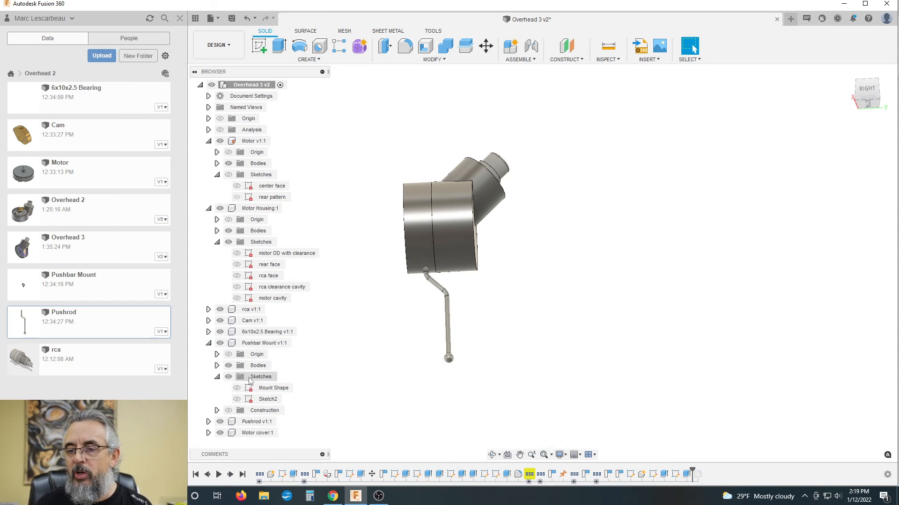
double_click(272, 345)
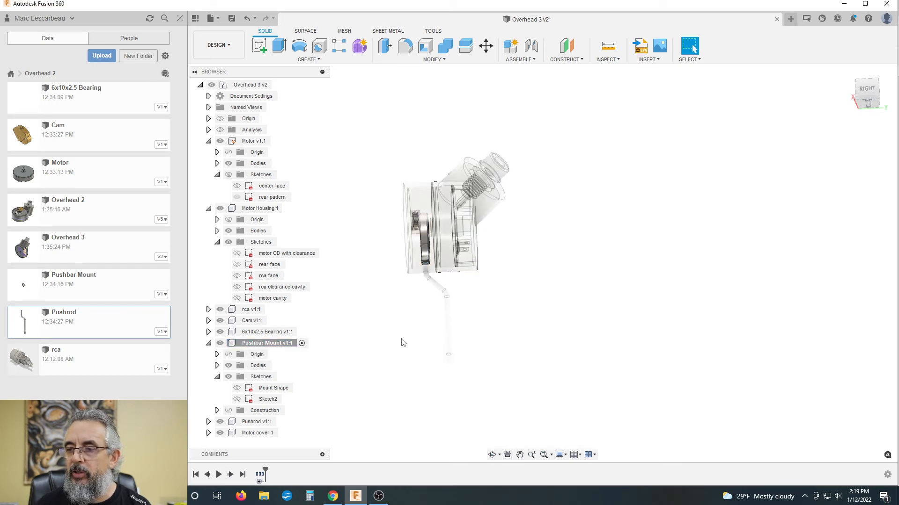
scroll(435, 371, up, 5)
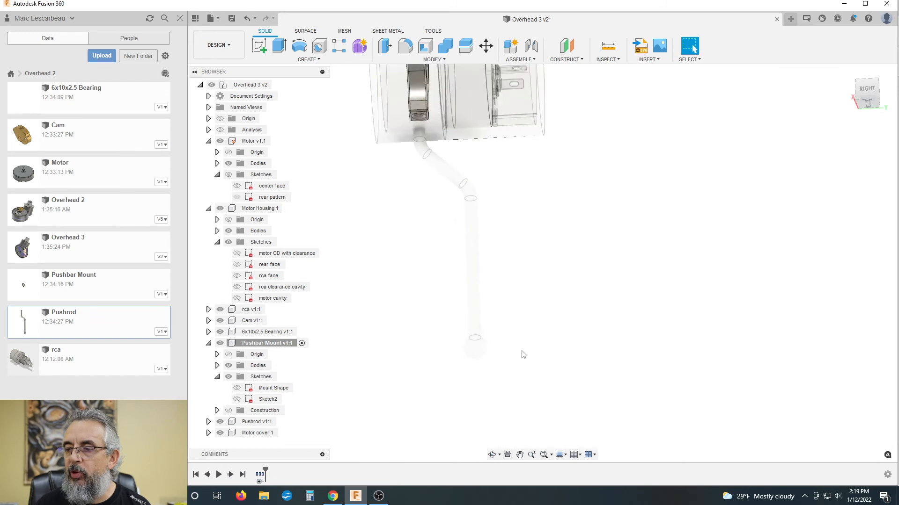
scroll(523, 355, up, 2)
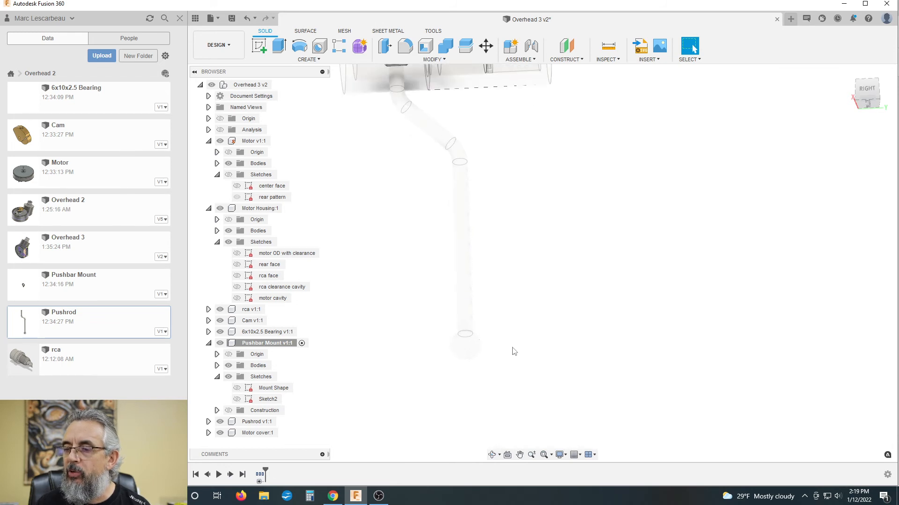
click(581, 60)
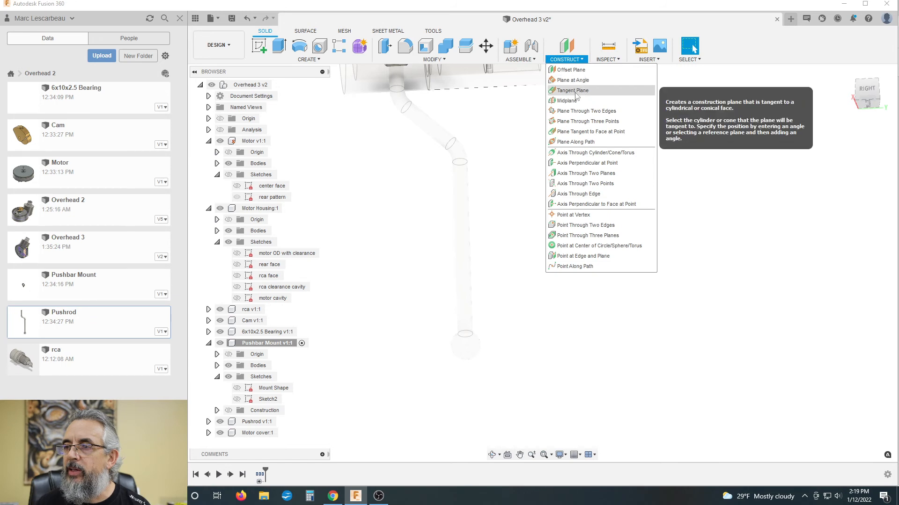
click(576, 92)
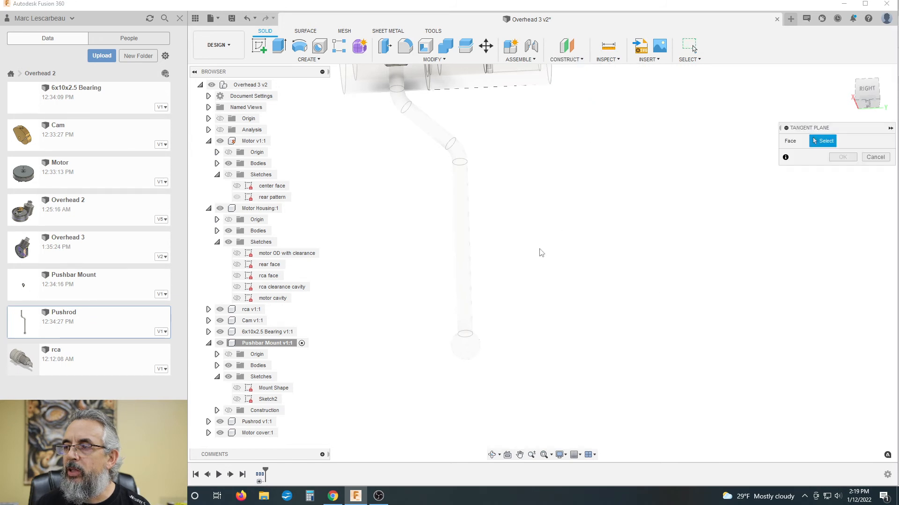
scroll(477, 351, up, 2)
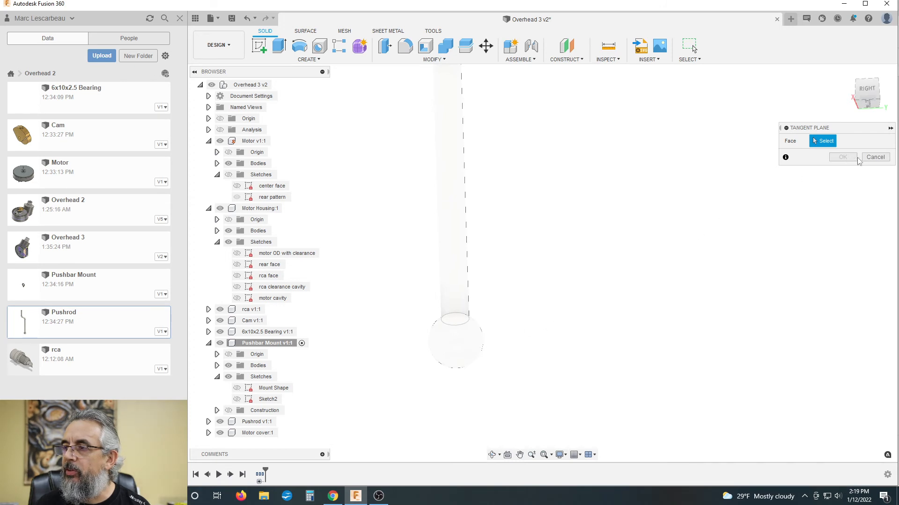
click(875, 157)
scroll(518, 245, down, 1)
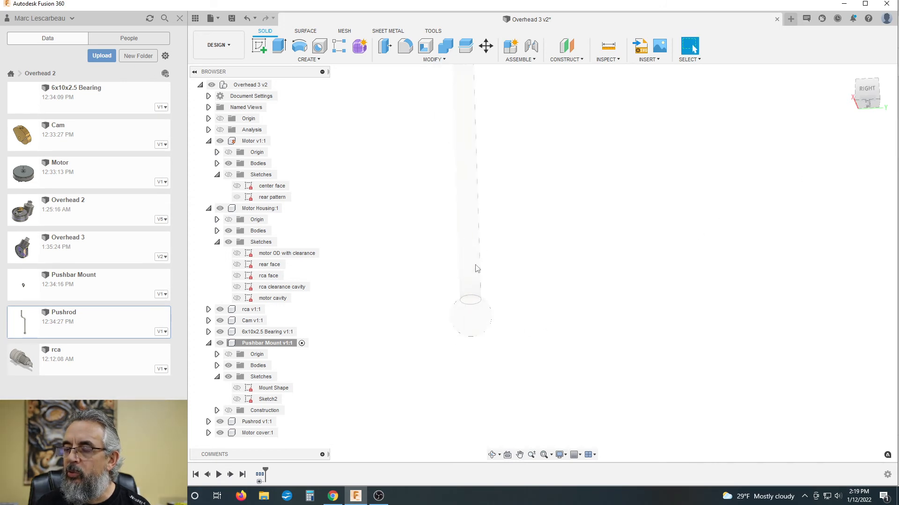
- Expand the Pushrod component that owns the lower ball and activate it for editing
click(460, 332)
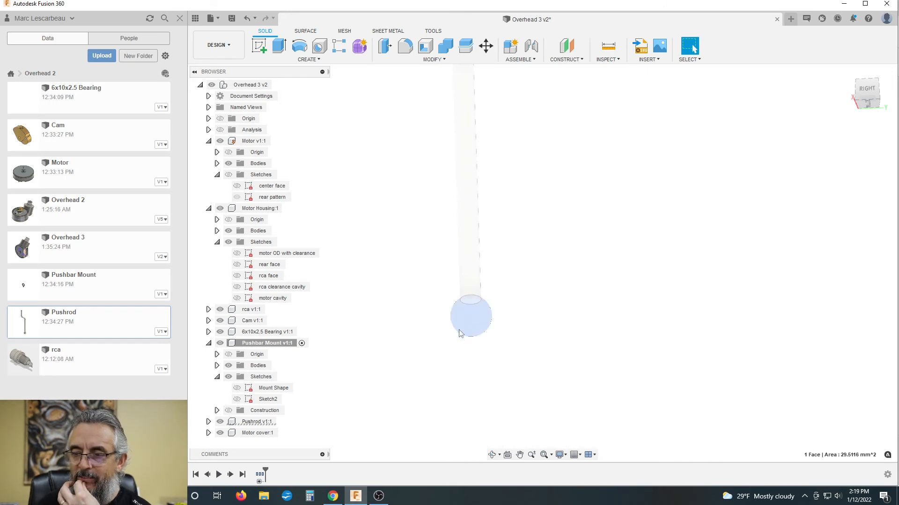
click(208, 422)
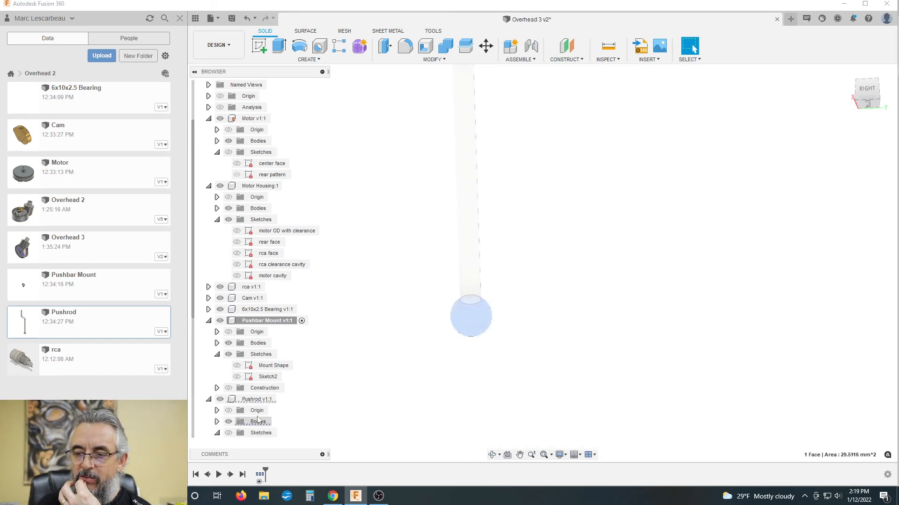
scroll(317, 406, down, 2)
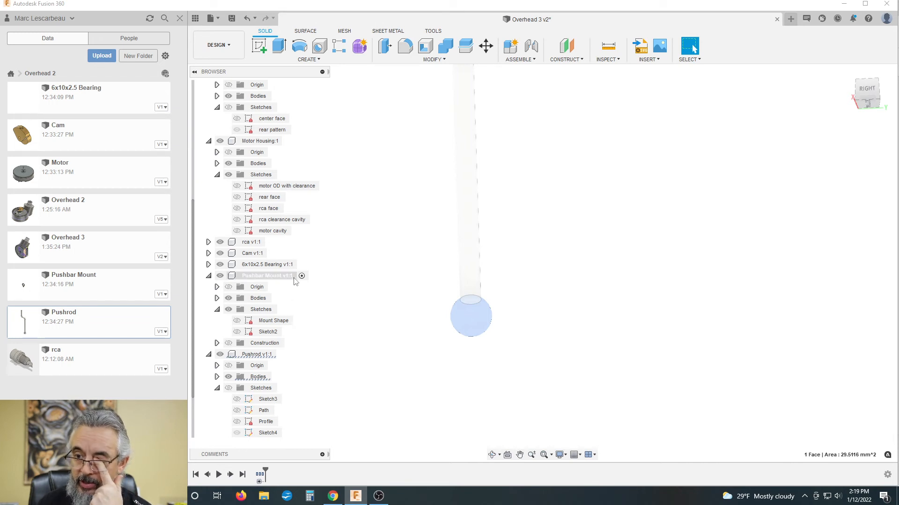
click(280, 356)
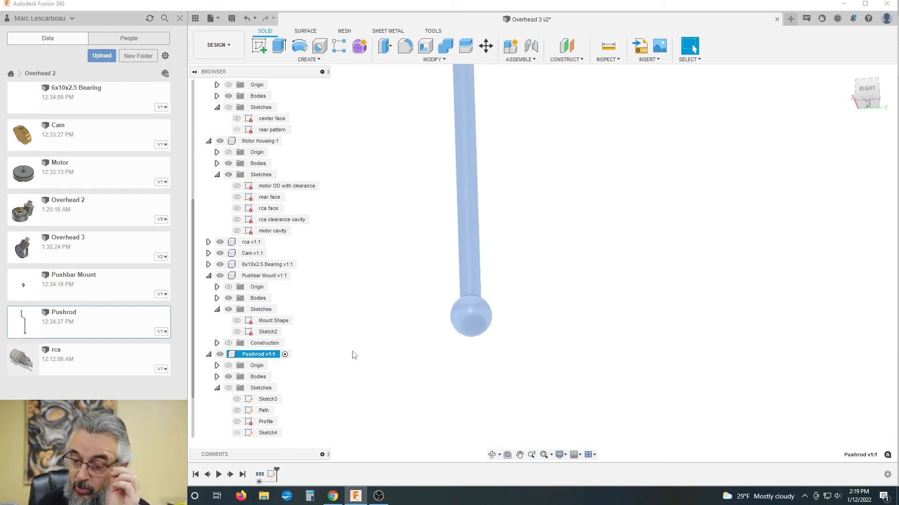
click(336, 392)
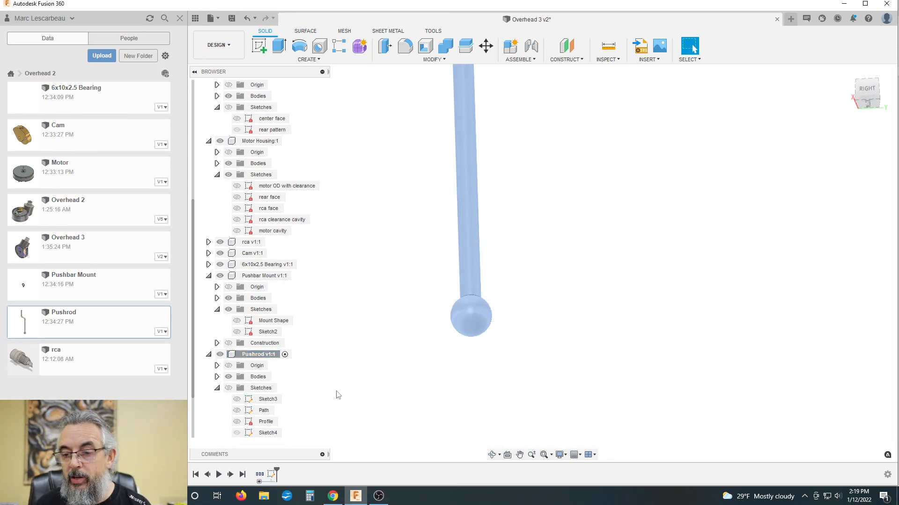
click(479, 325)
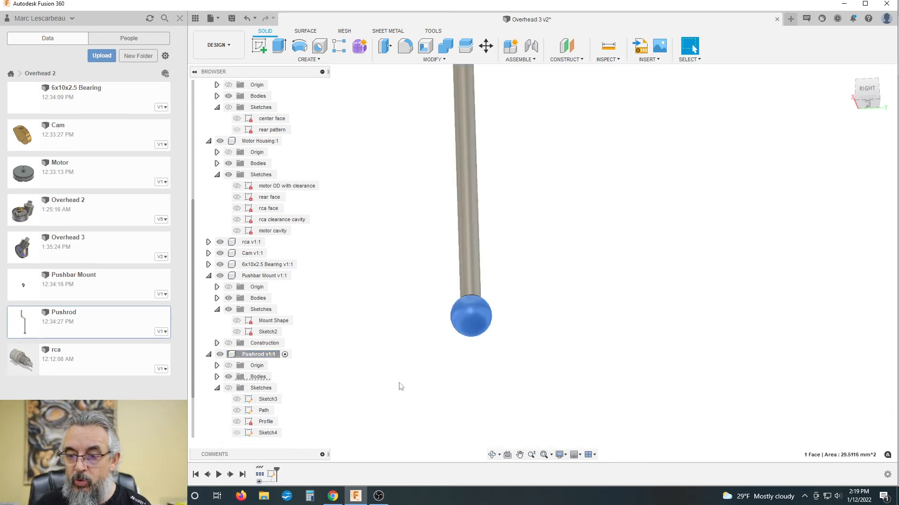
- Examine the pushrod's sketches and its body to find geometry that locates the ball's centre
click(266, 399)
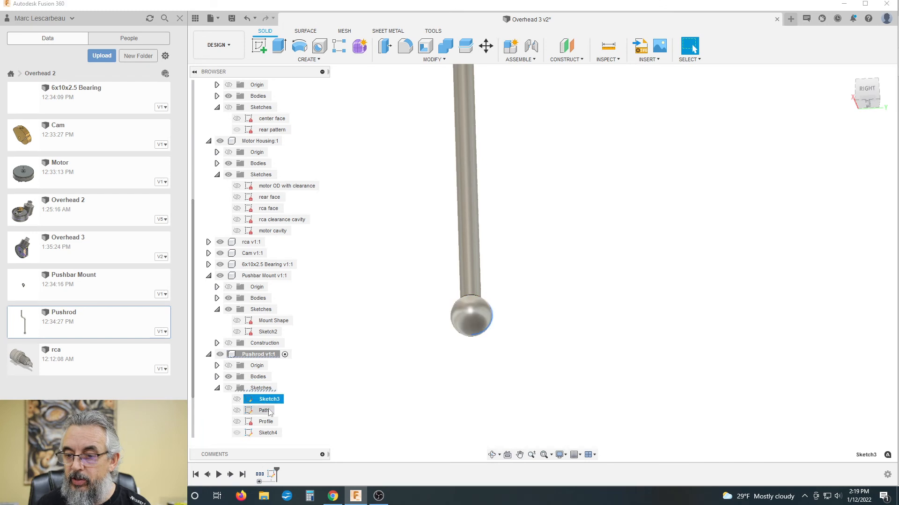
click(263, 411)
click(266, 422)
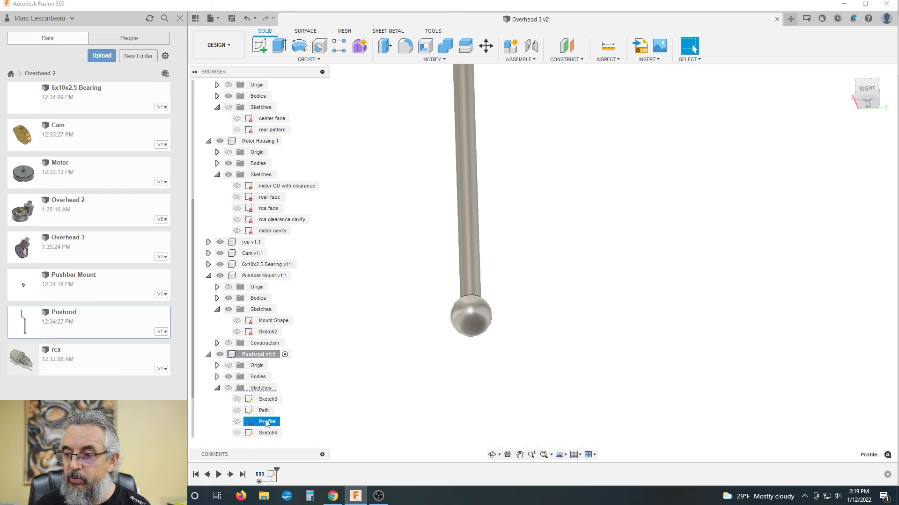
click(267, 433)
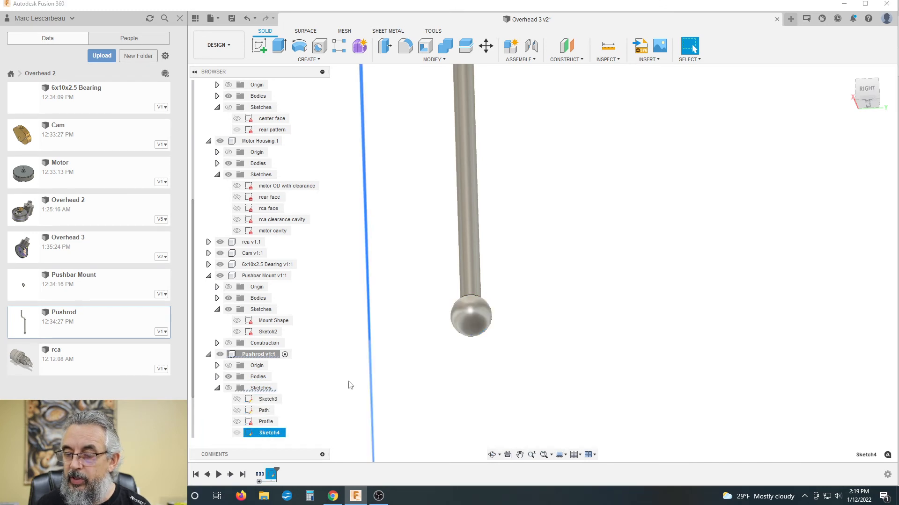
click(340, 379)
scroll(348, 375, down, 2)
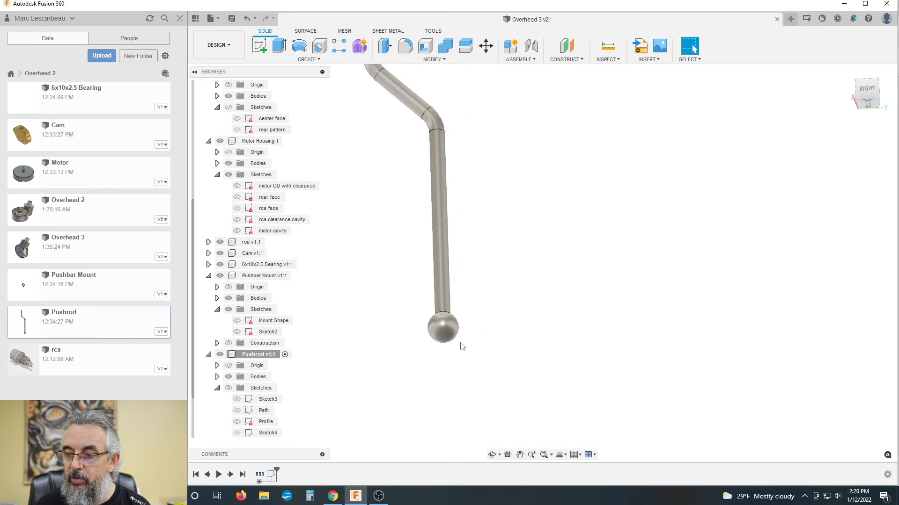
click(448, 331)
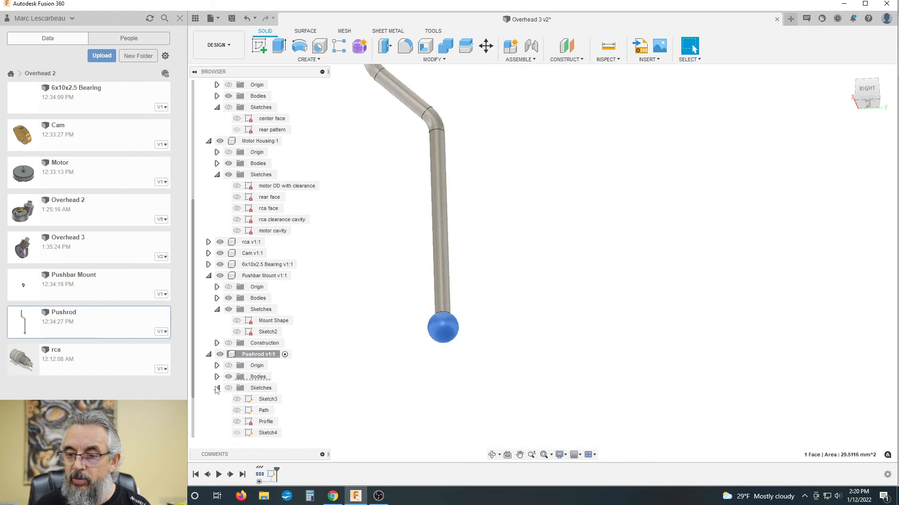
click(216, 377)
click(267, 388)
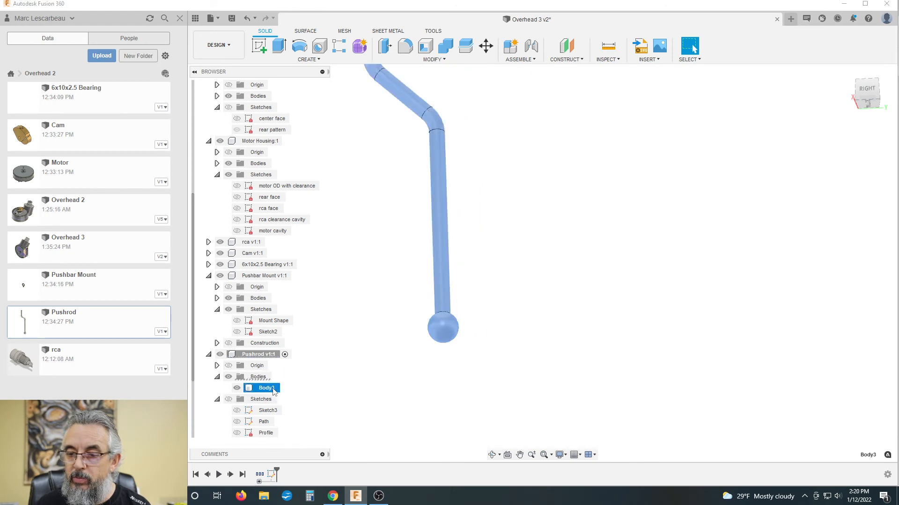
scroll(386, 328, down, 5)
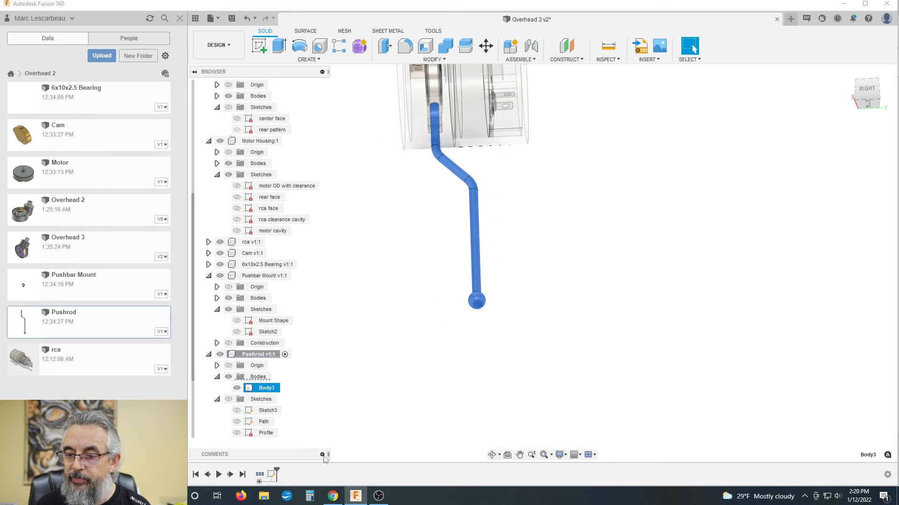
click(451, 311)
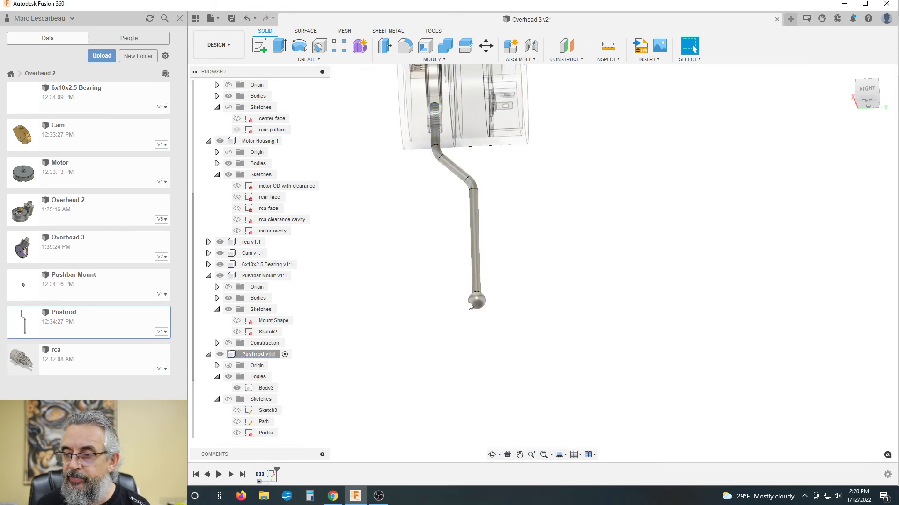
click(474, 305)
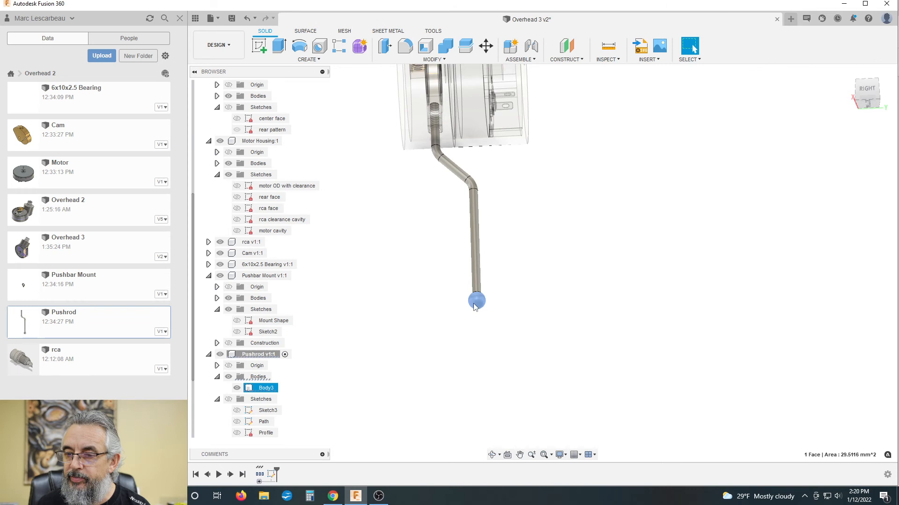
click(454, 348)
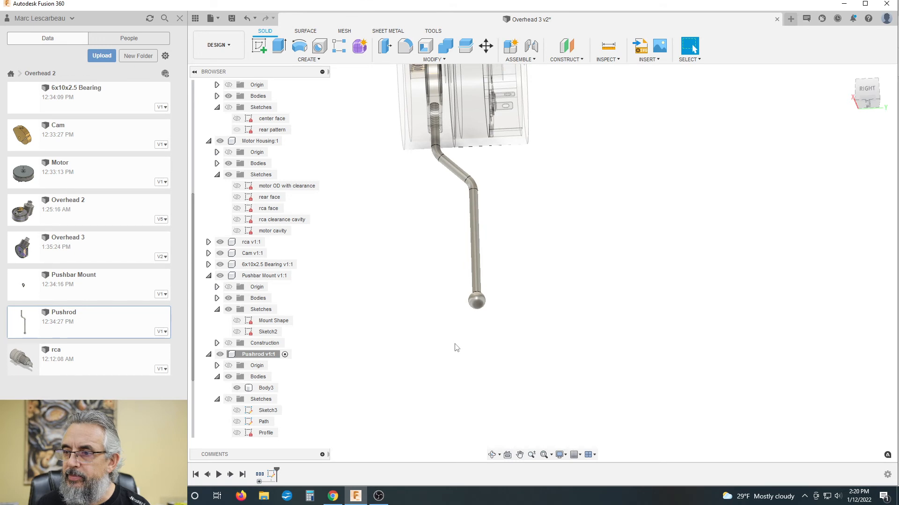
- Show the Pushrod component's Path sketch together with its sketches folder
click(236, 422)
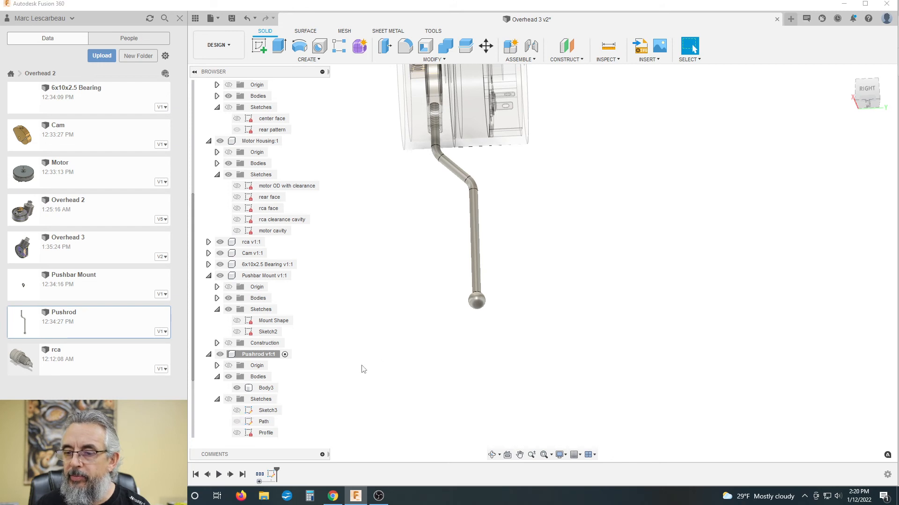
click(237, 422)
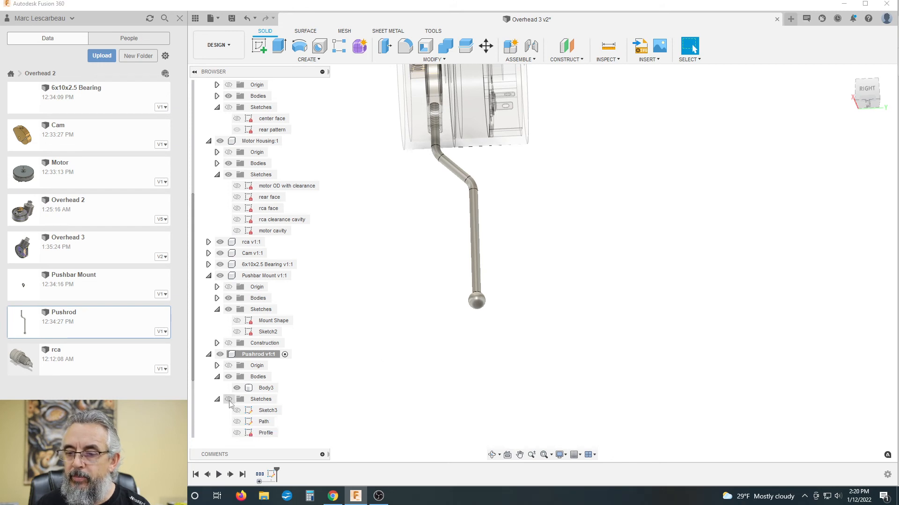
click(229, 400)
click(237, 422)
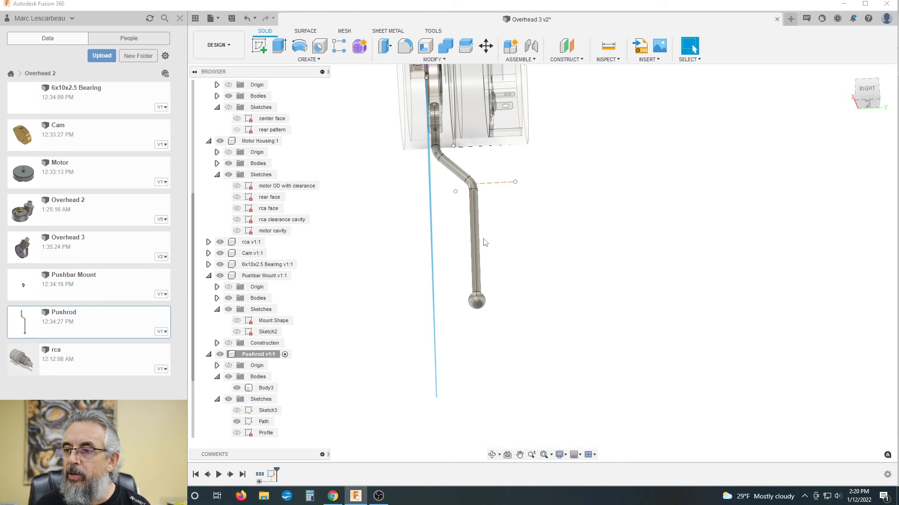
- Measure the distance from the motor housing's rear face to the Path sketch point at the ball's centre
scroll(473, 253, up, 3)
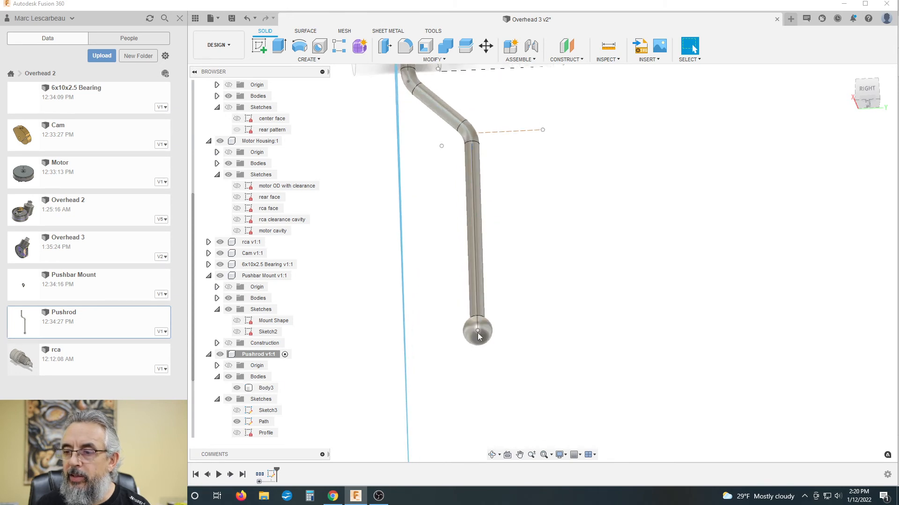
scroll(530, 245, down, 2)
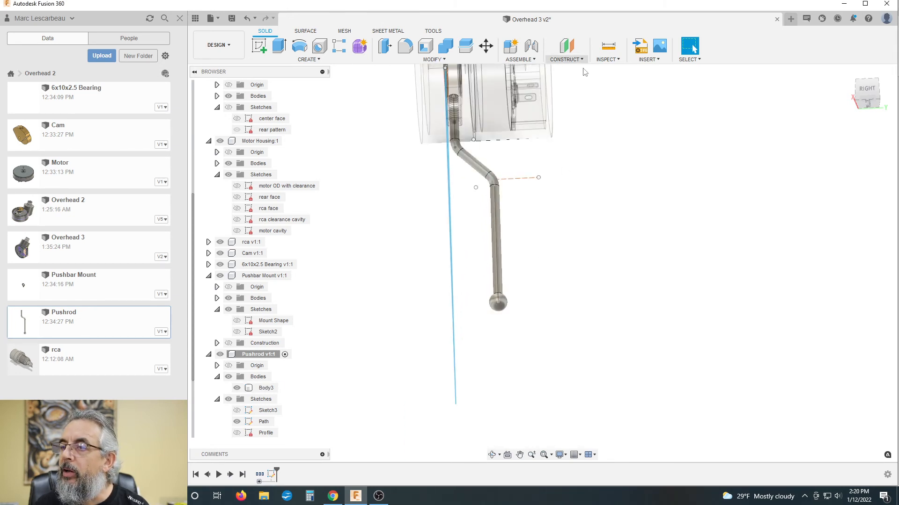
click(608, 45)
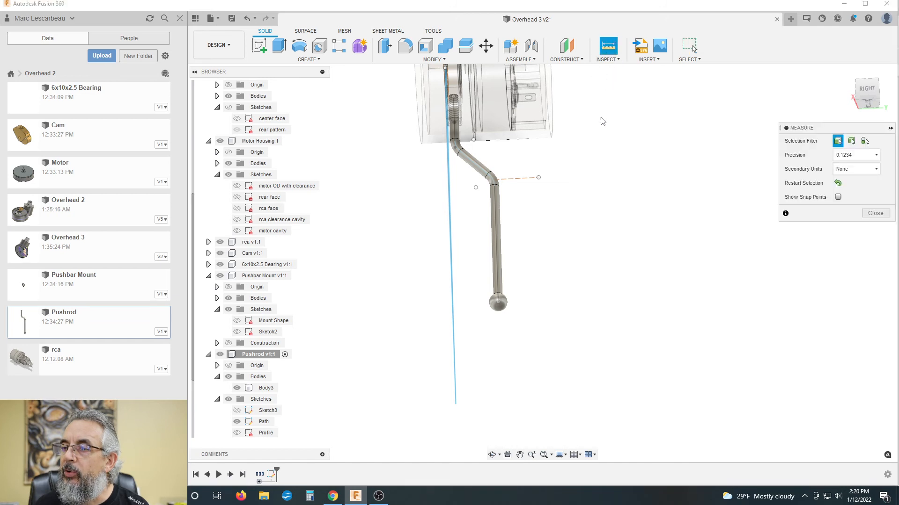
shift+middle_drag(629, 180, 606, 184)
click(584, 96)
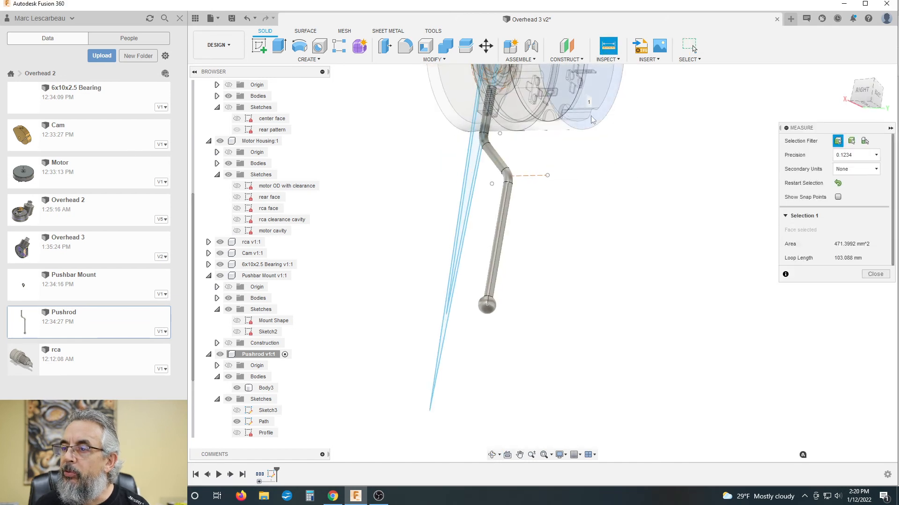
click(488, 305)
- Measure the distance from the motor cover's front face to the Path sketch point at the ball's centre
shift+middle_drag(591, 280, 628, 300)
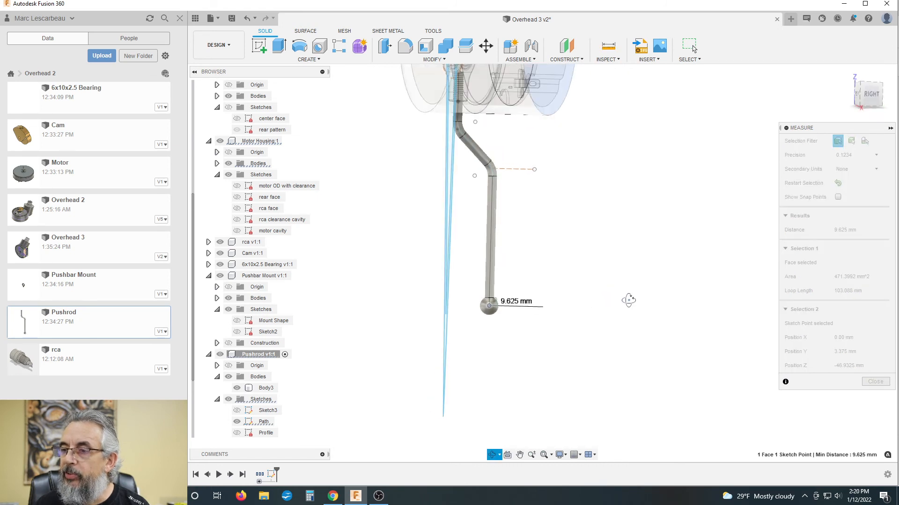
click(416, 89)
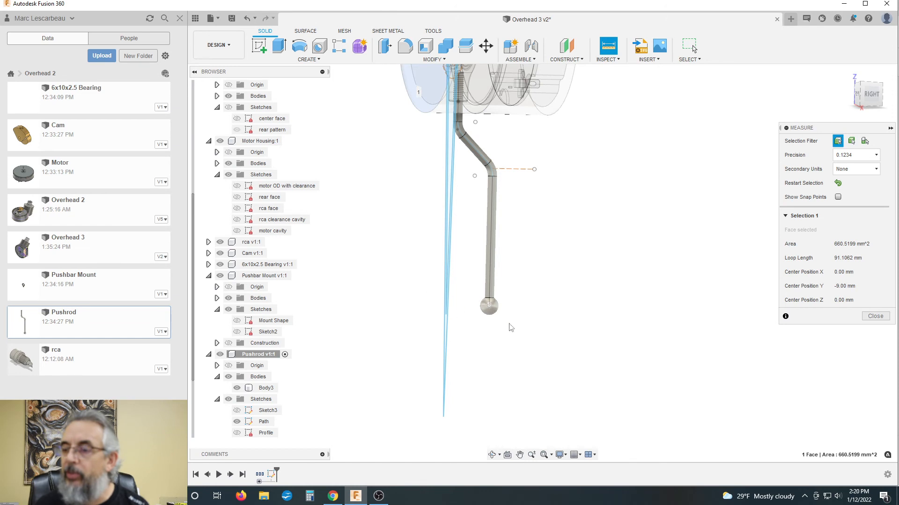
click(489, 308)
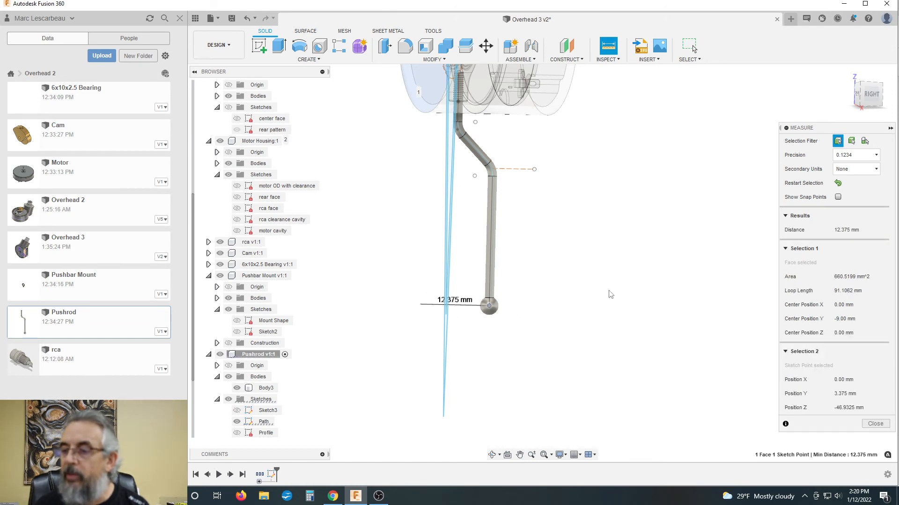
- Finish the ball distance measurement and activate the top-level Overhead 3 assembly
shift+middle_drag(607, 293, 606, 274)
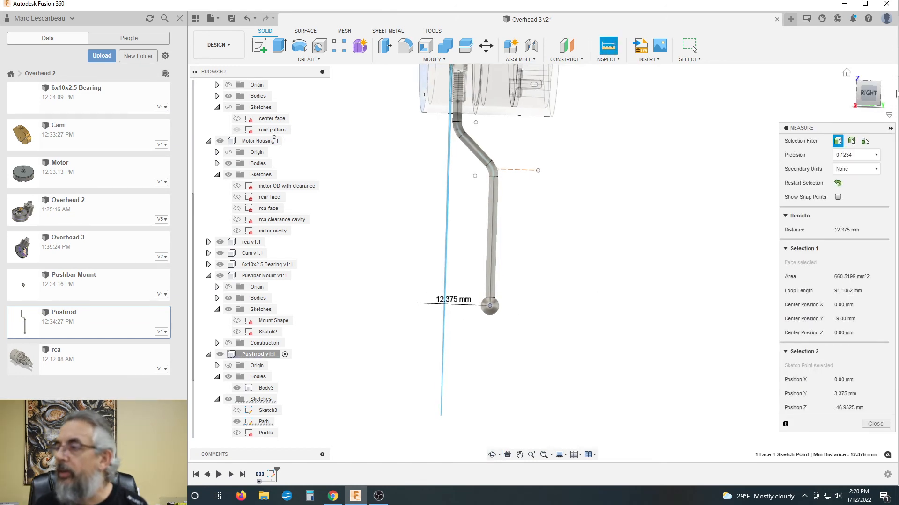
scroll(394, 282, down, 2)
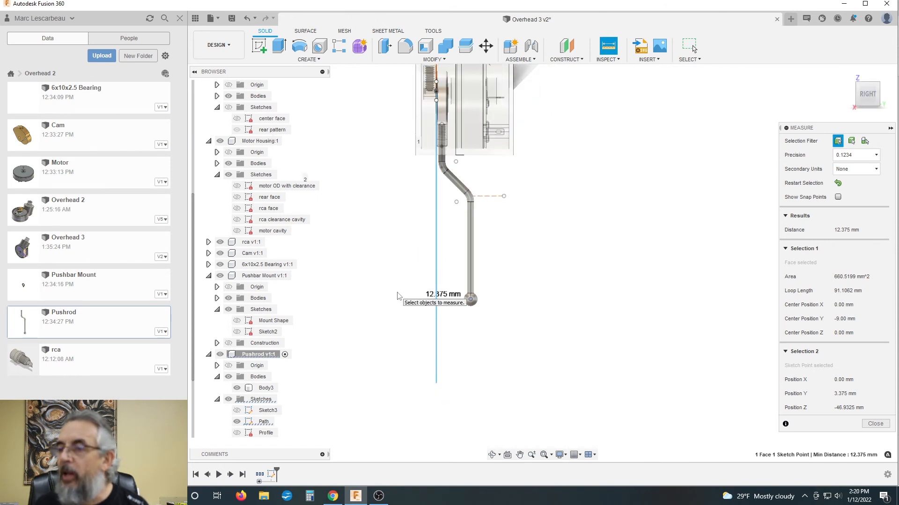
scroll(465, 211, up, 2)
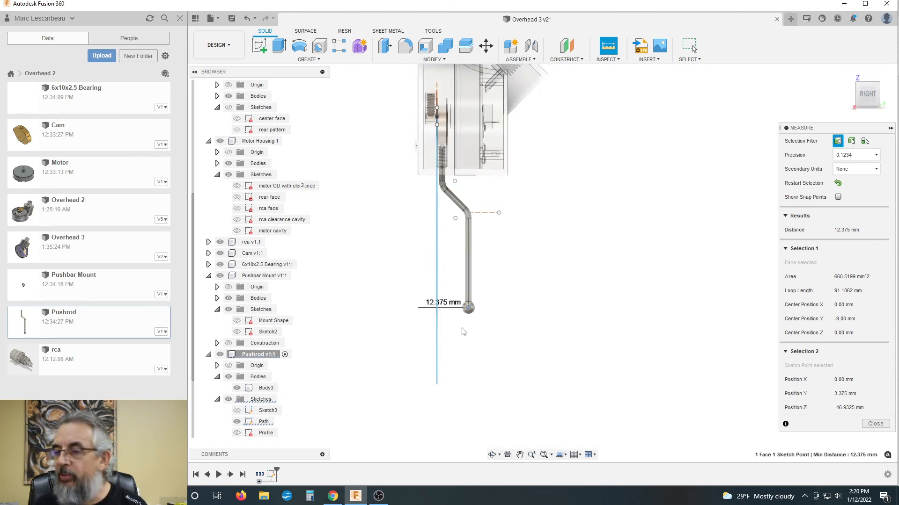
scroll(459, 249, up, 1)
scroll(426, 304, down, 1)
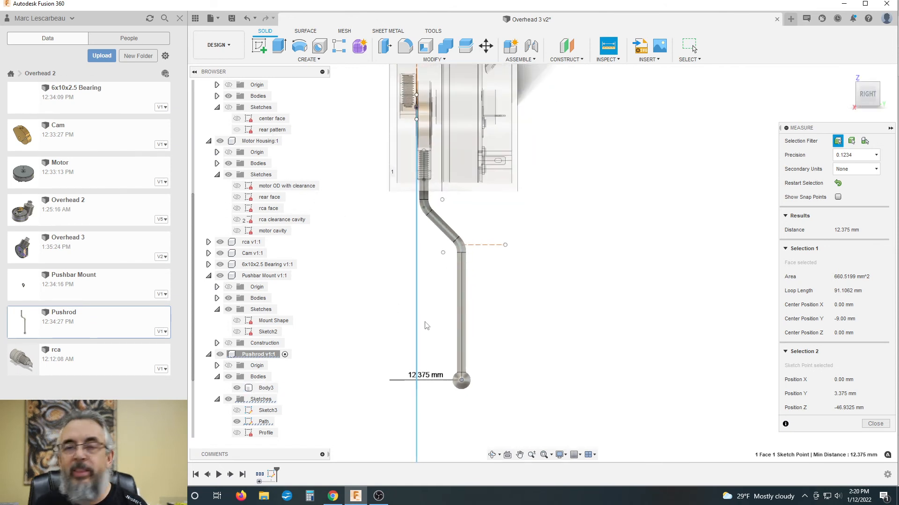
click(875, 424)
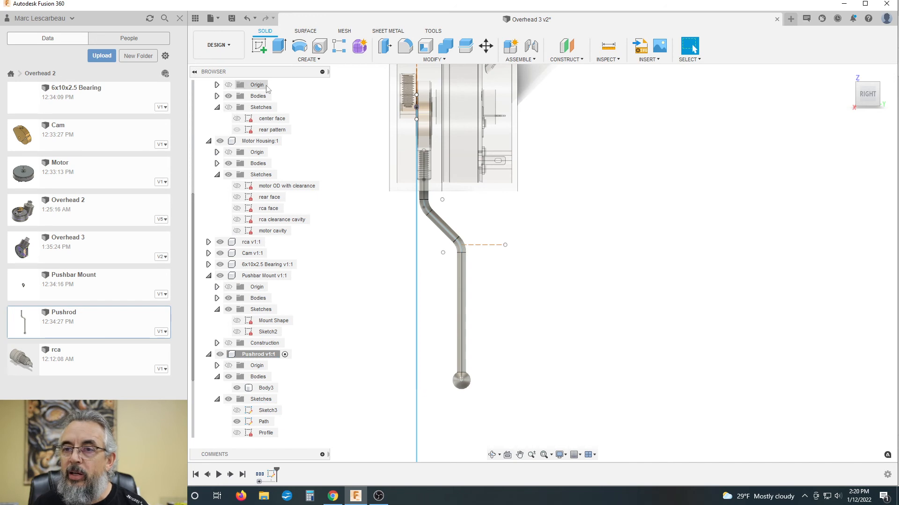
scroll(267, 89, up, 3)
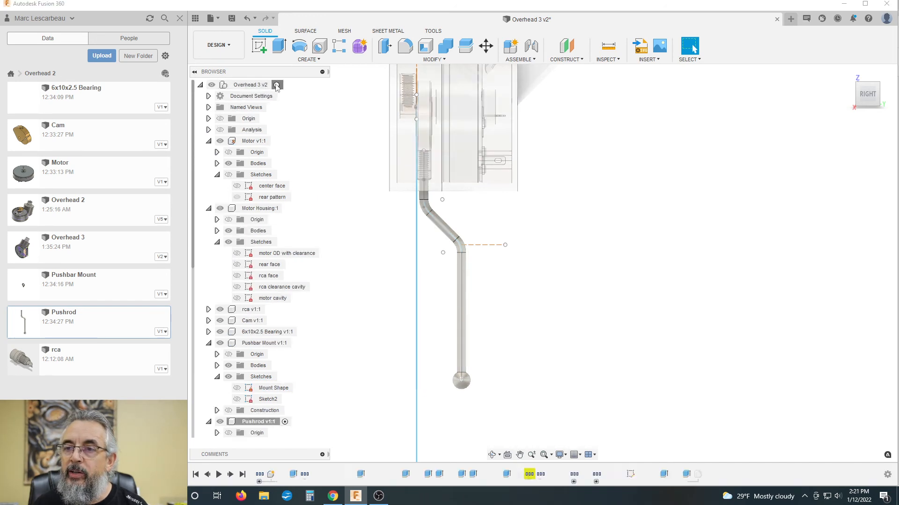
click(276, 85)
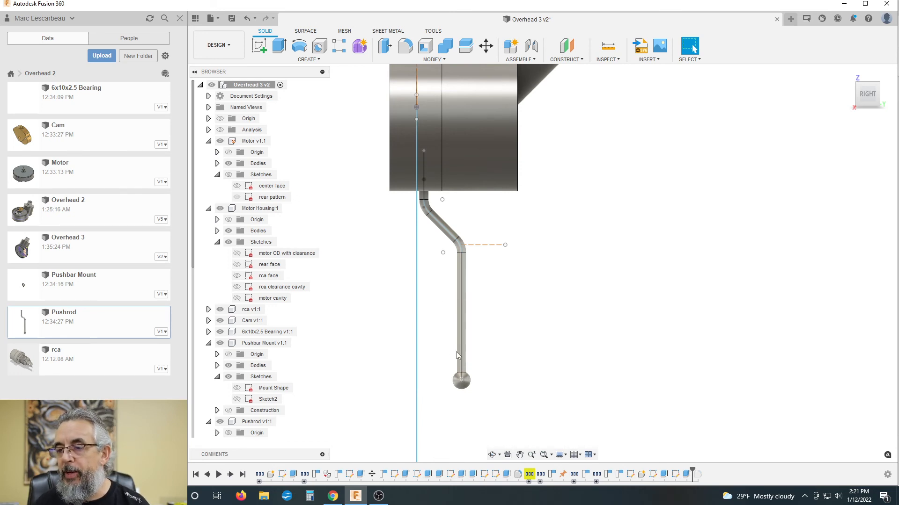
- Start a Center of Mass analysis and select the Motor, Motor Housing, rca, Cam, 6x10x2.5 Bearing and Pushbar Mount components
scroll(427, 321, down, 3)
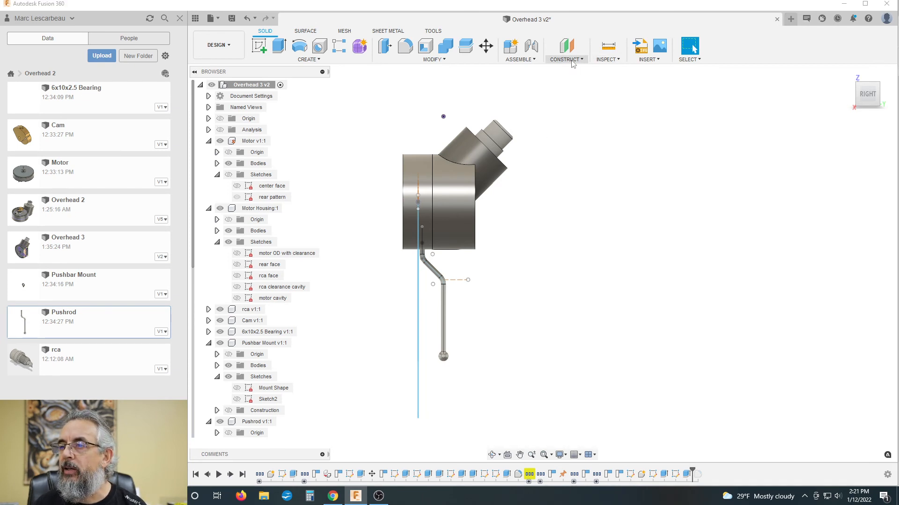
click(572, 63)
click(604, 58)
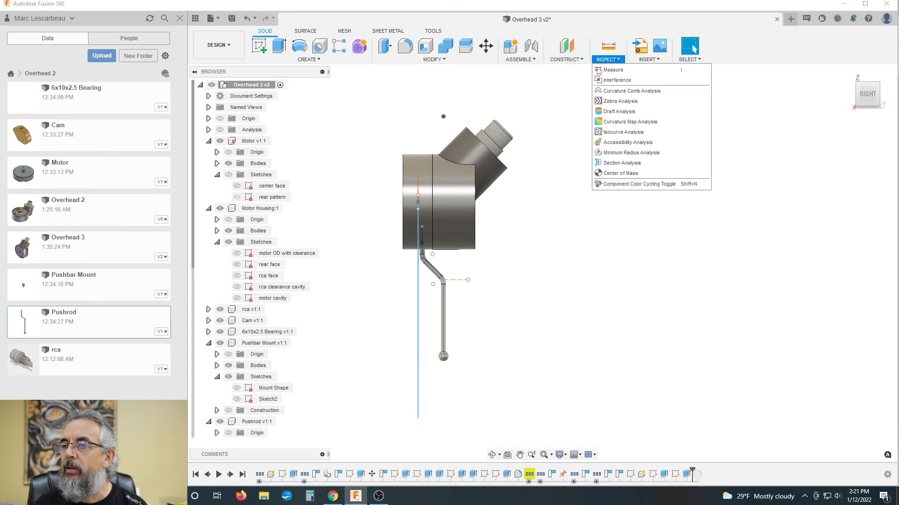
click(620, 178)
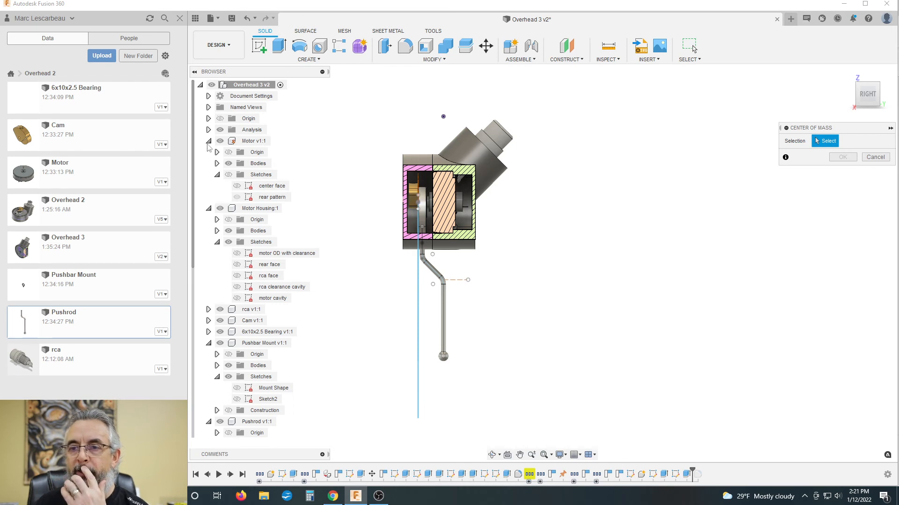
click(248, 142)
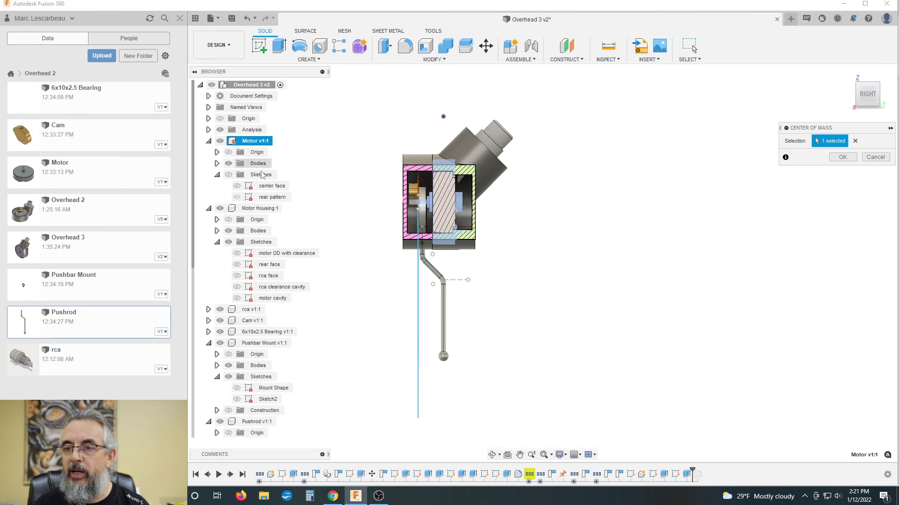
click(266, 211)
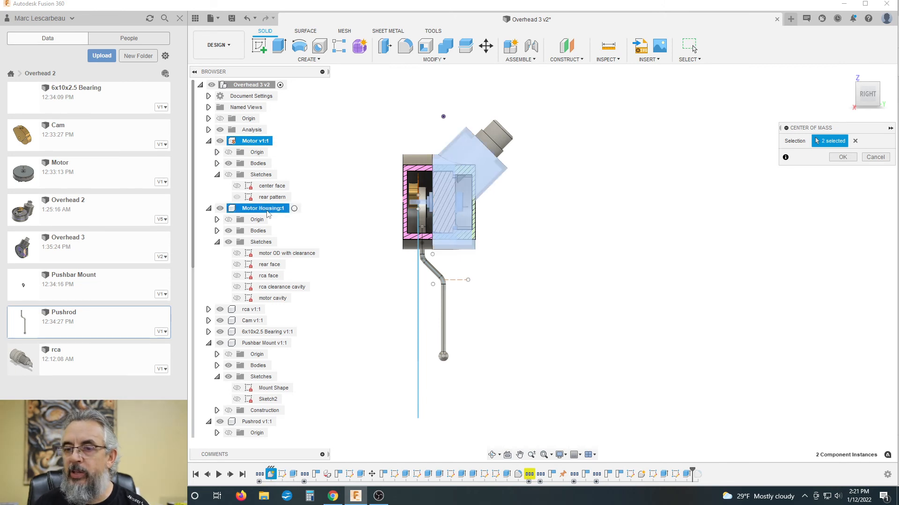
click(251, 311)
click(249, 322)
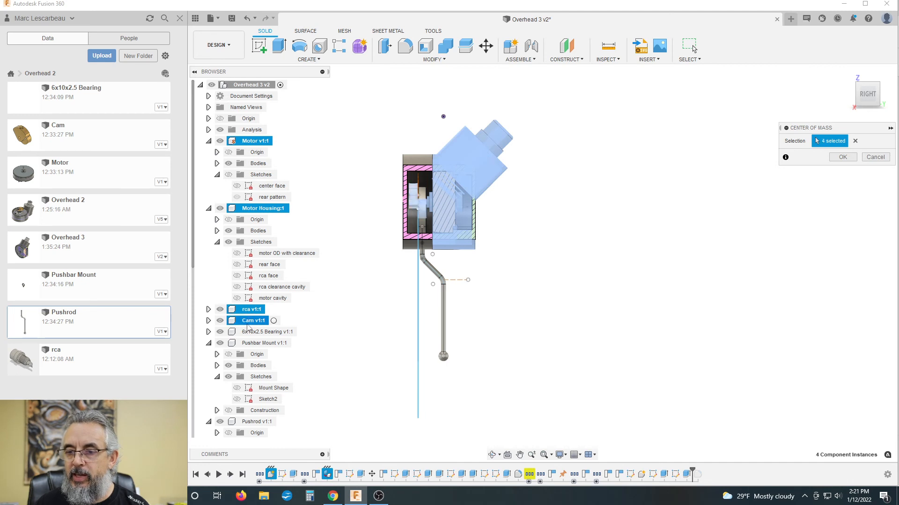
click(262, 332)
click(251, 345)
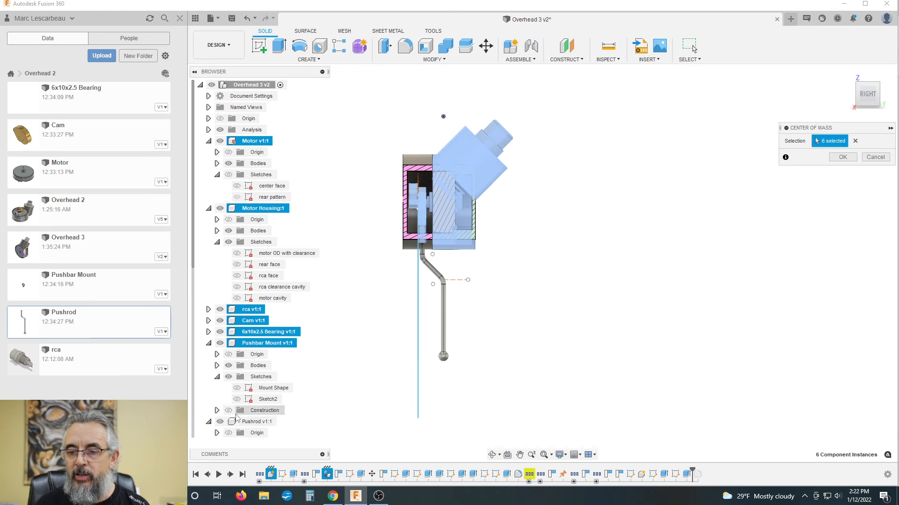
- Collapse the expanded components, add the Motor cover to the center of mass selection without the Pushrod, and create the analysis
scroll(248, 369, down, 2)
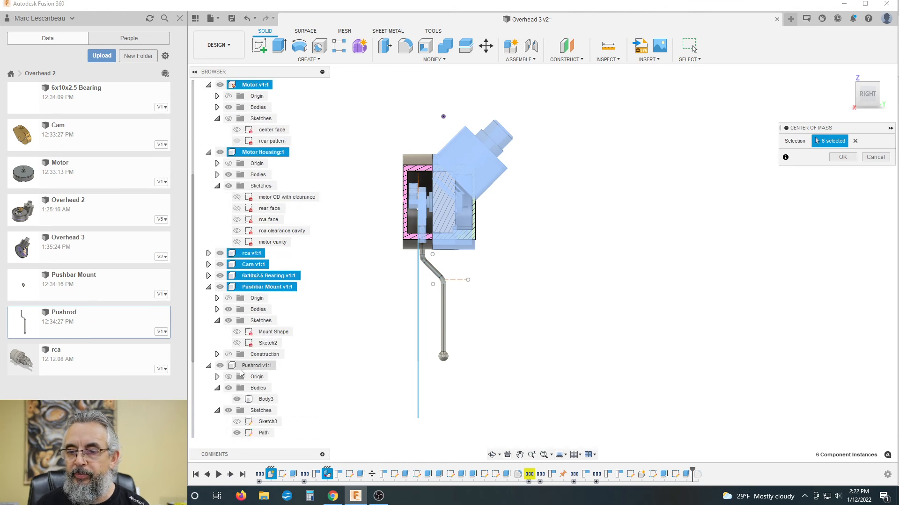
scroll(242, 374, down, 2)
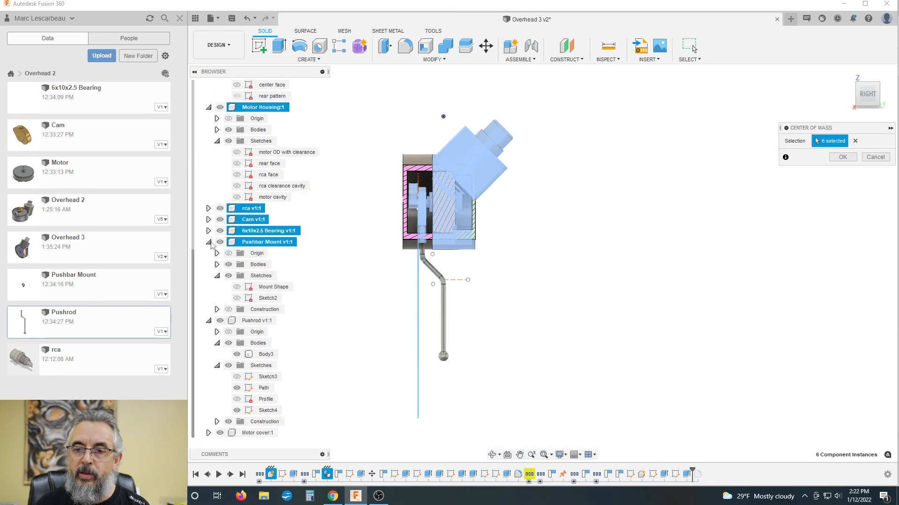
click(208, 242)
click(209, 175)
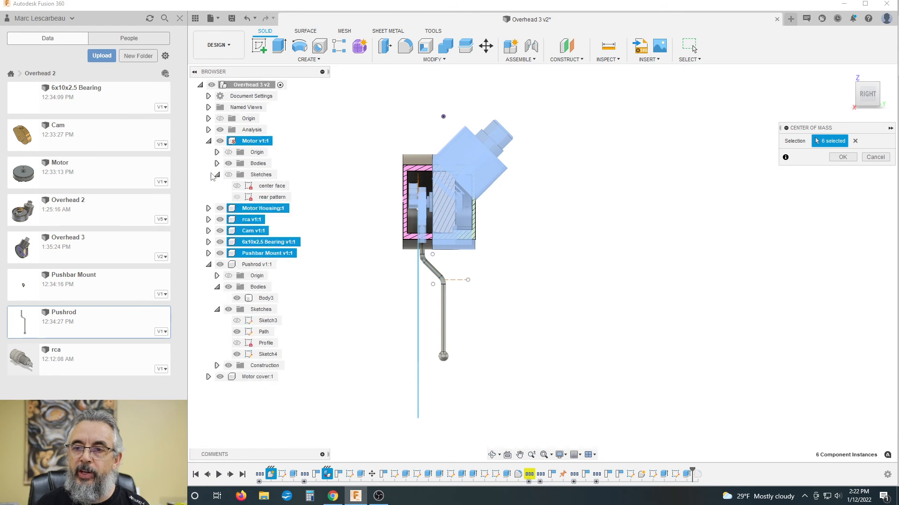
click(208, 140)
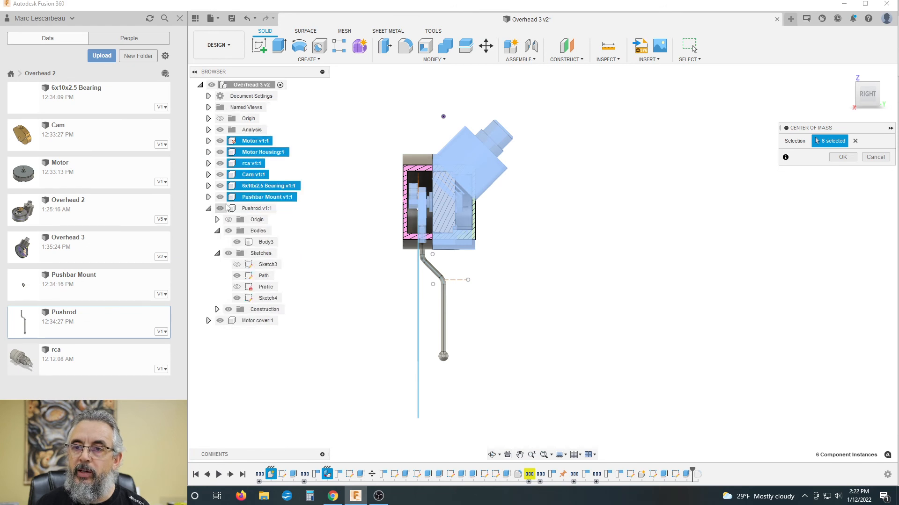
click(208, 209)
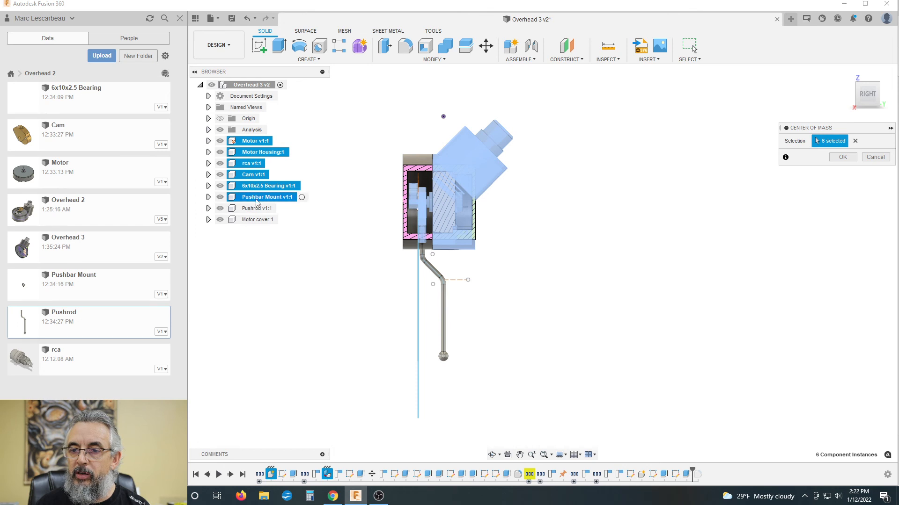
click(252, 221)
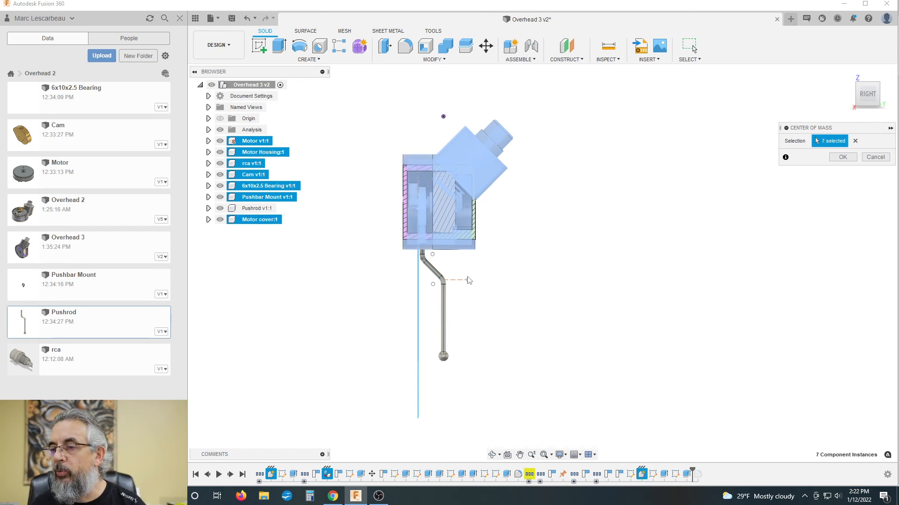
click(848, 158)
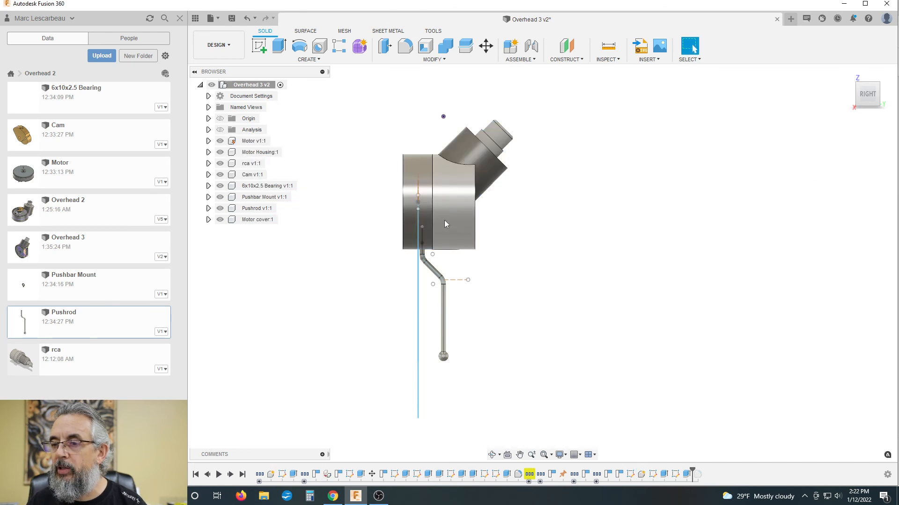
- Show the Section2 and CenterOfMass1 analyses together so the marker can be compared with the hanging pushrod
click(208, 130)
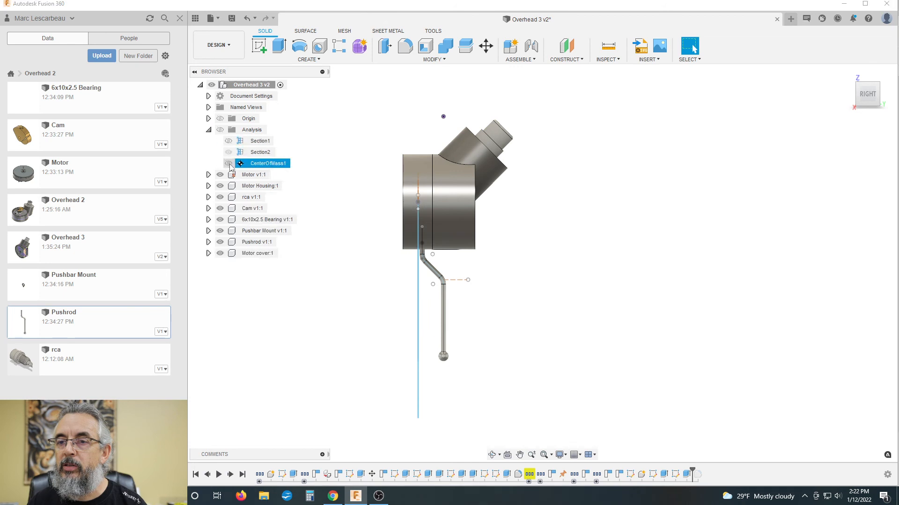
click(228, 152)
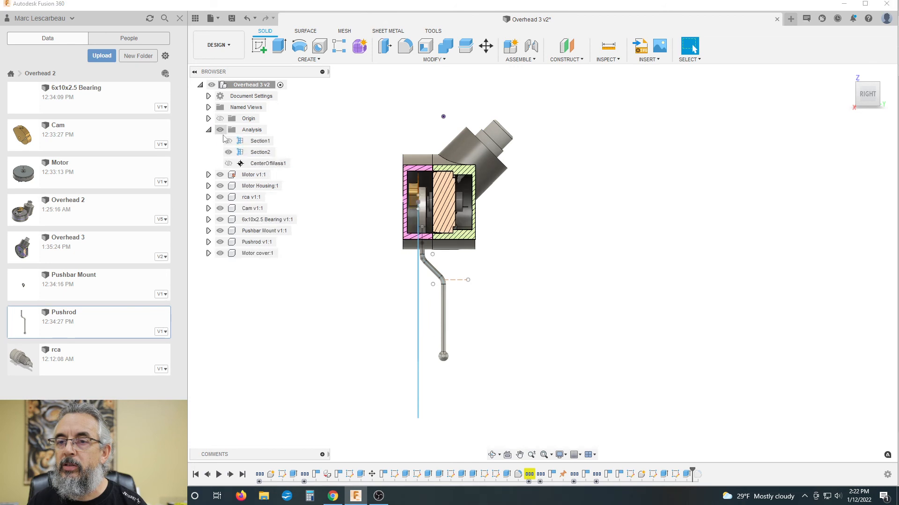
click(228, 163)
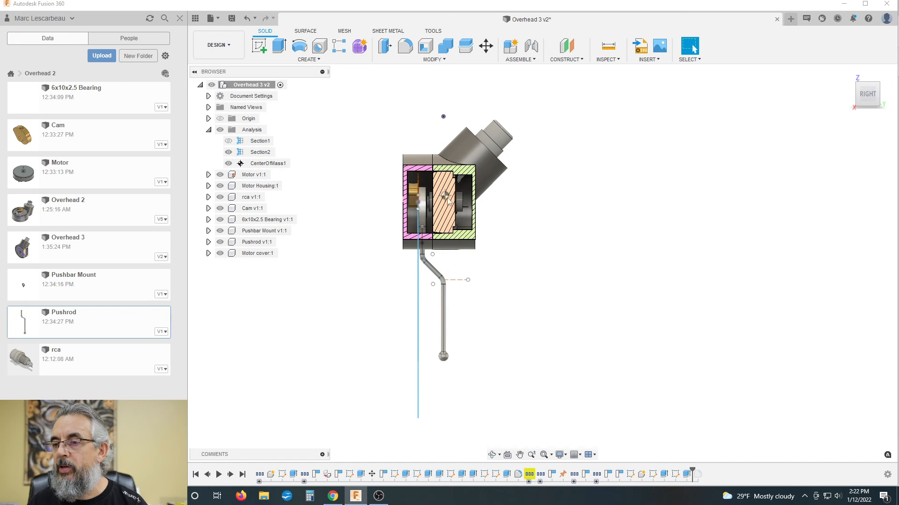
scroll(446, 200, up, 3)
scroll(448, 200, up, 1)
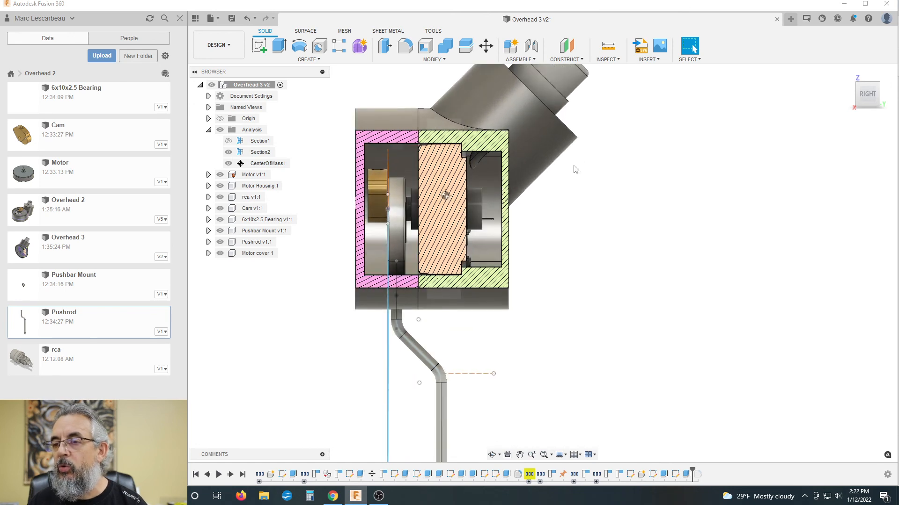
scroll(574, 168, down, 2)
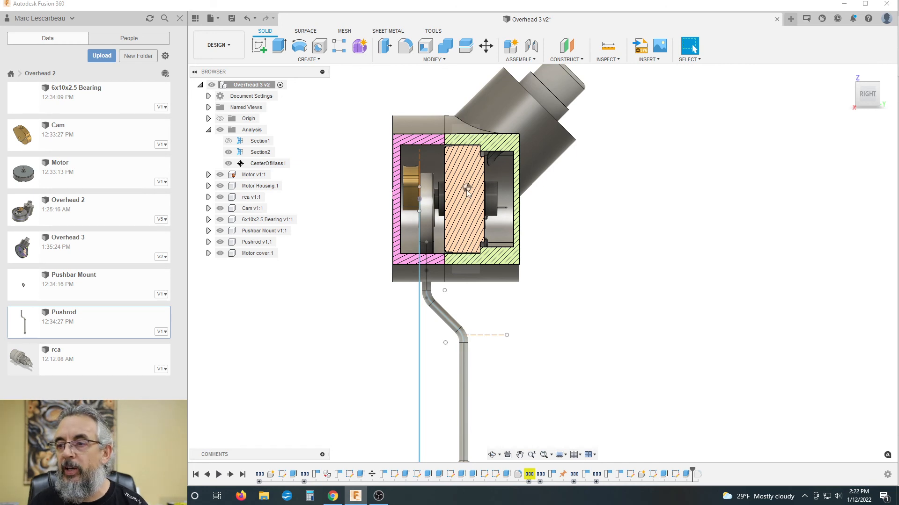
scroll(404, 187, down, 1)
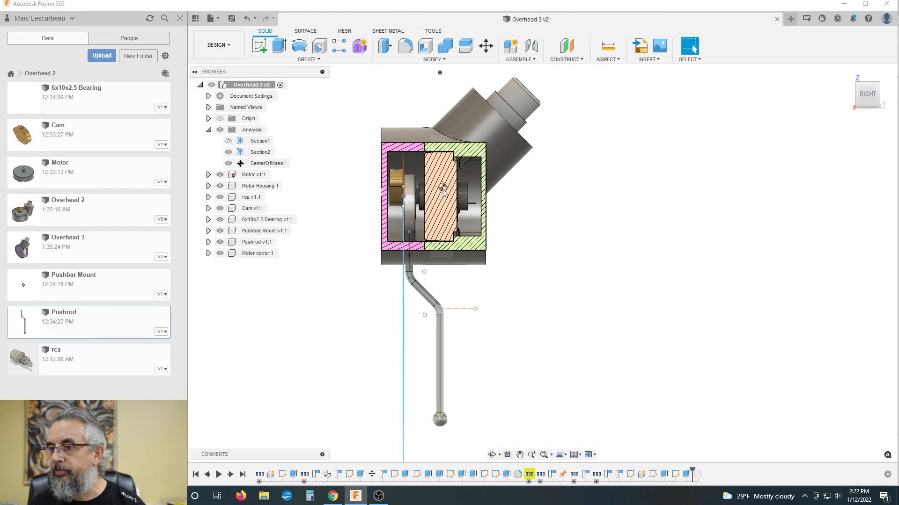
- Select the CenterOfMass1 analysis and examine its coordinates and its alignment with the pushrod from the front and at an angle
click(275, 164)
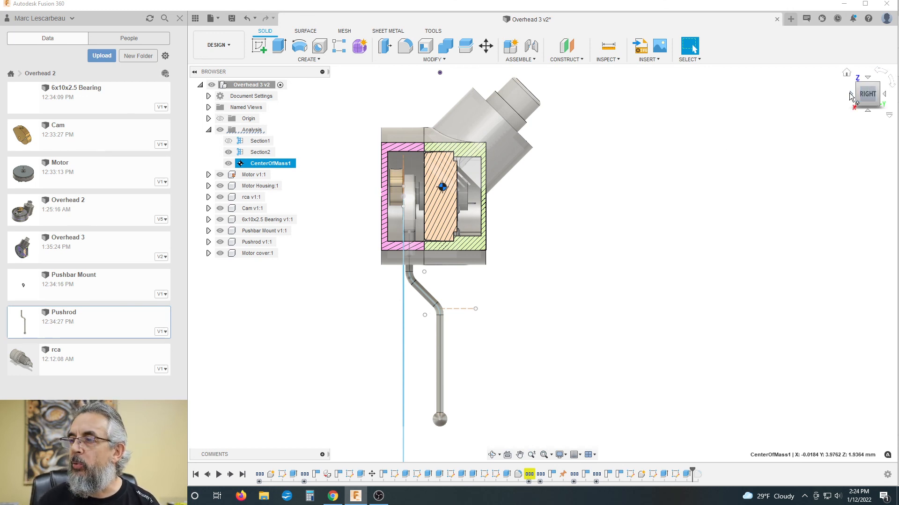
click(851, 96)
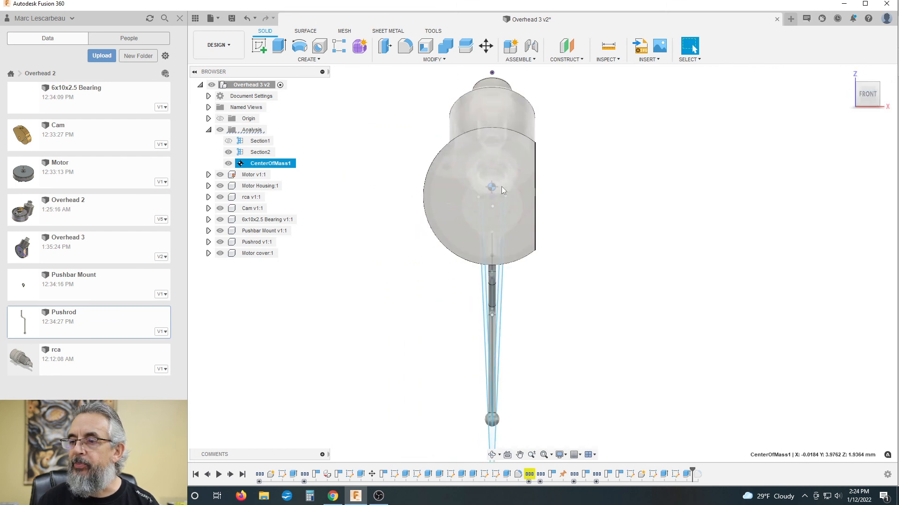
scroll(459, 182, up, 5)
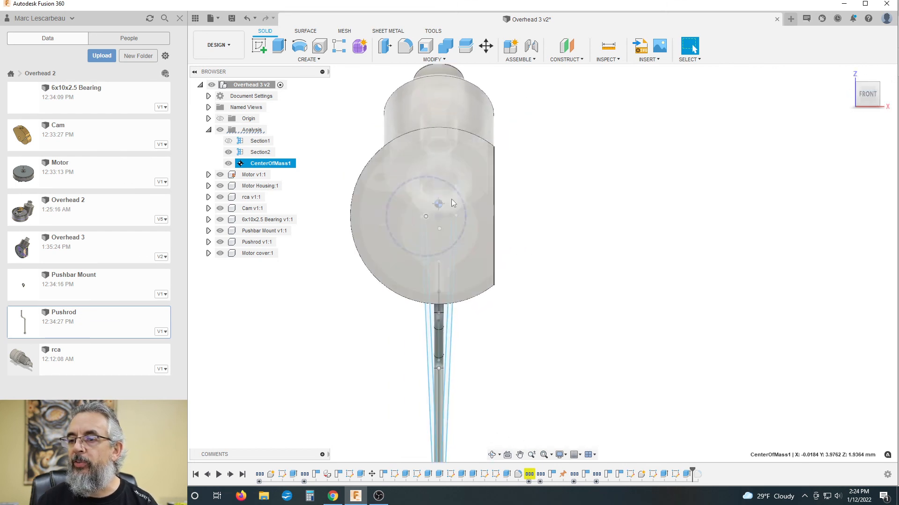
scroll(442, 214, up, 5)
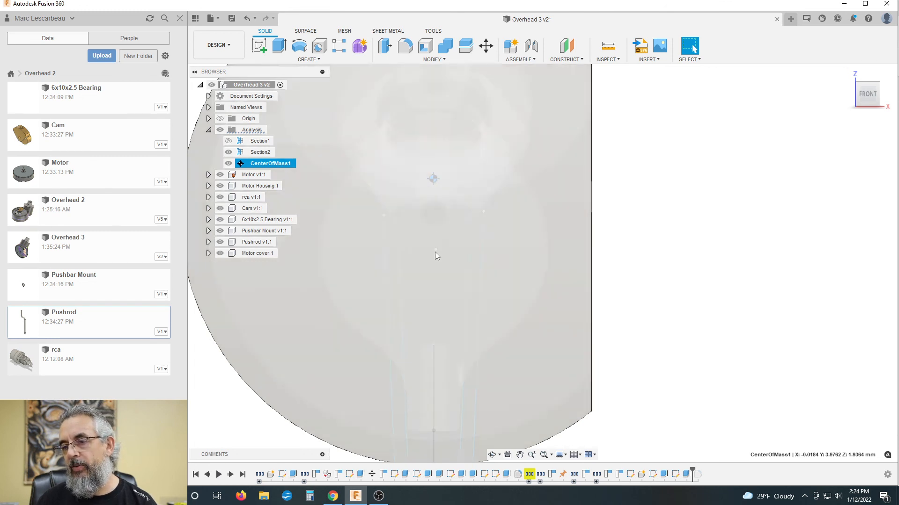
scroll(451, 330, down, 3)
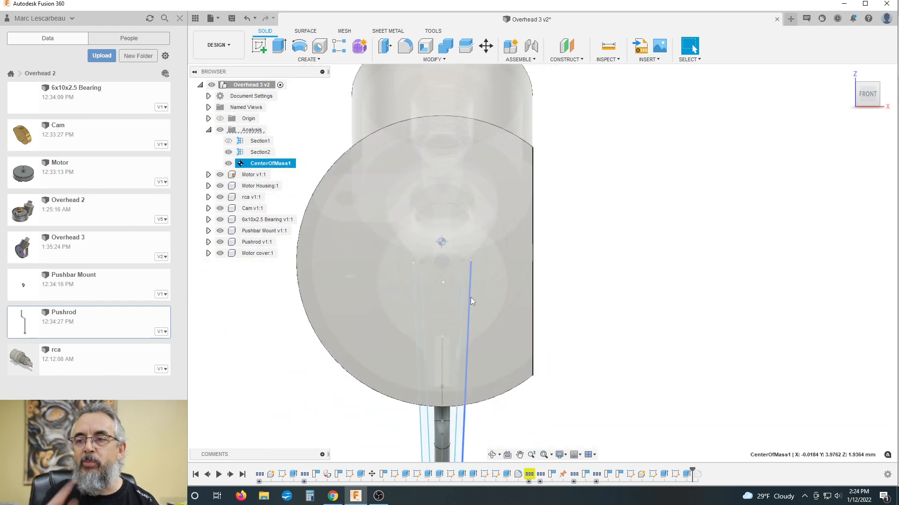
scroll(656, 187, down, 5)
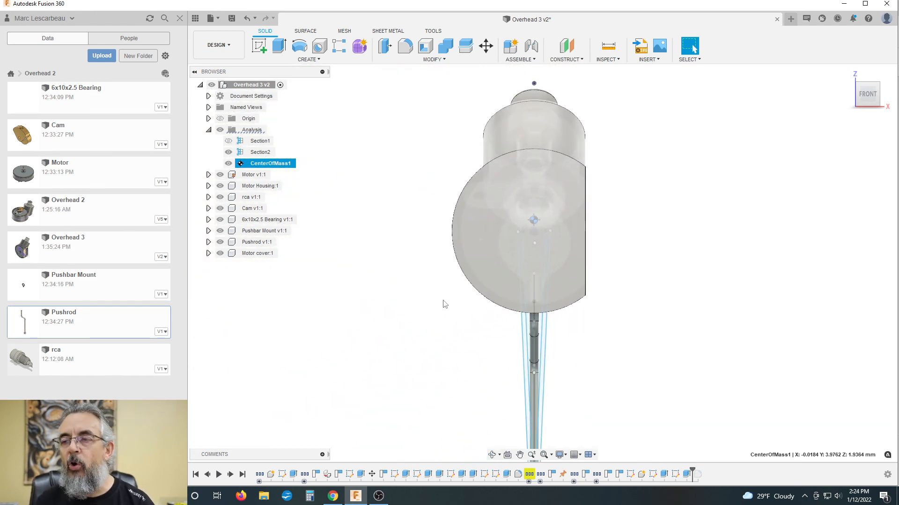
scroll(445, 305, down, 2)
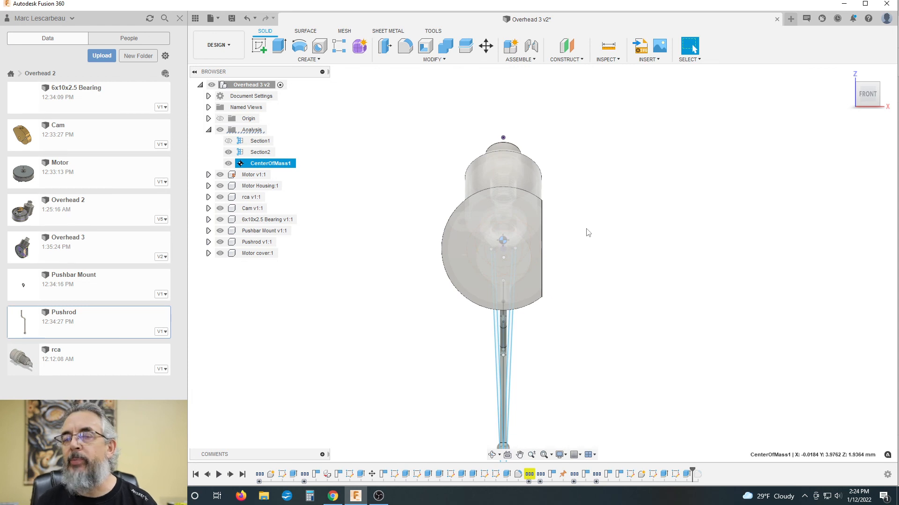
shift+middle_drag(602, 243, 580, 248)
scroll(435, 199, down, 4)
scroll(485, 267, up, 1)
scroll(491, 293, up, 2)
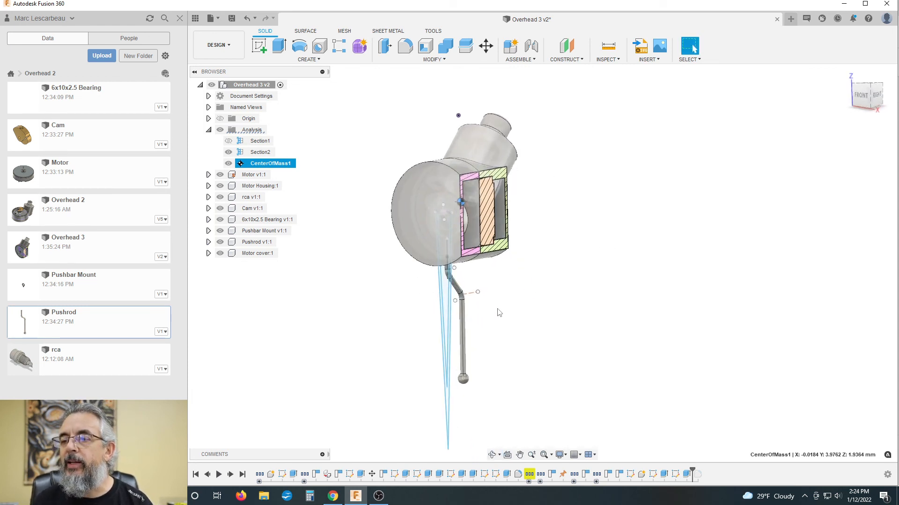
- Clear the selection and switch the cut view from Section2 to Section1, keeping the CenterOfMass1 marker shown
click(511, 287)
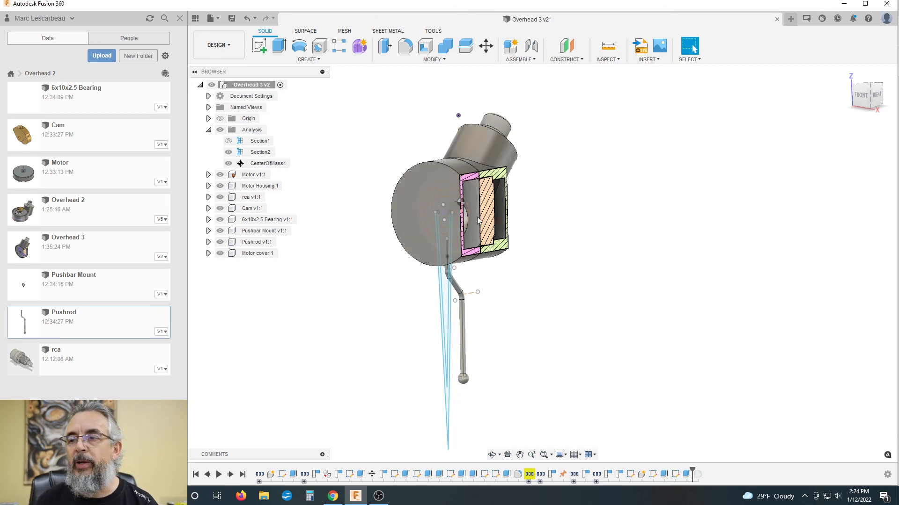
click(228, 152)
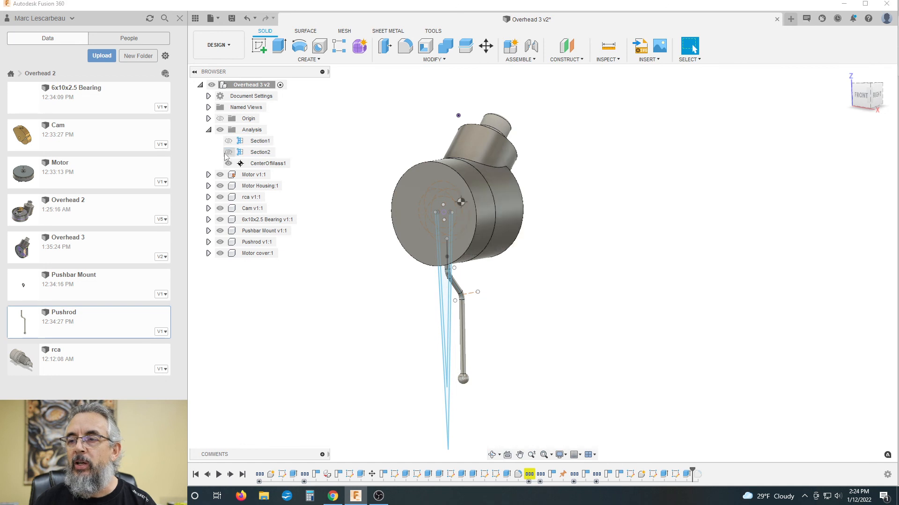
click(229, 163)
click(228, 141)
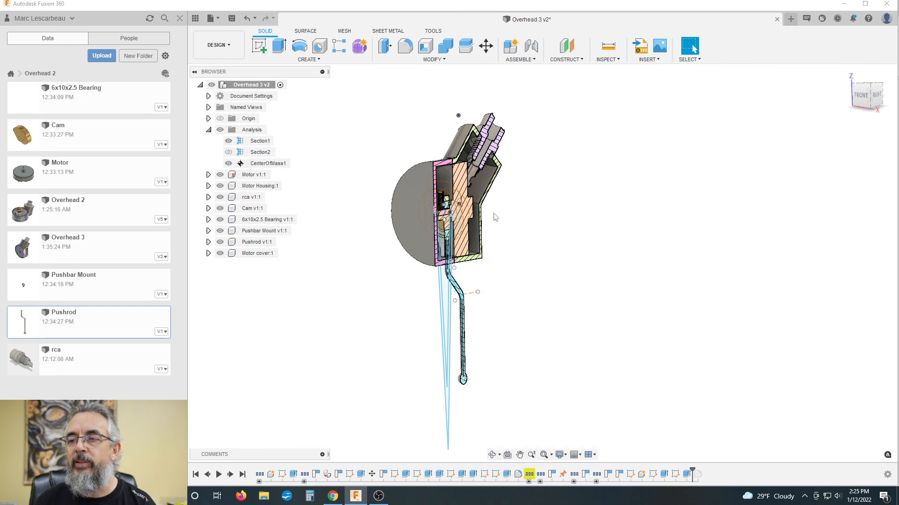
- Examine the sectioned assembly from the right side and at an angle, comparing the center of mass marker with the pushrod ball
click(877, 95)
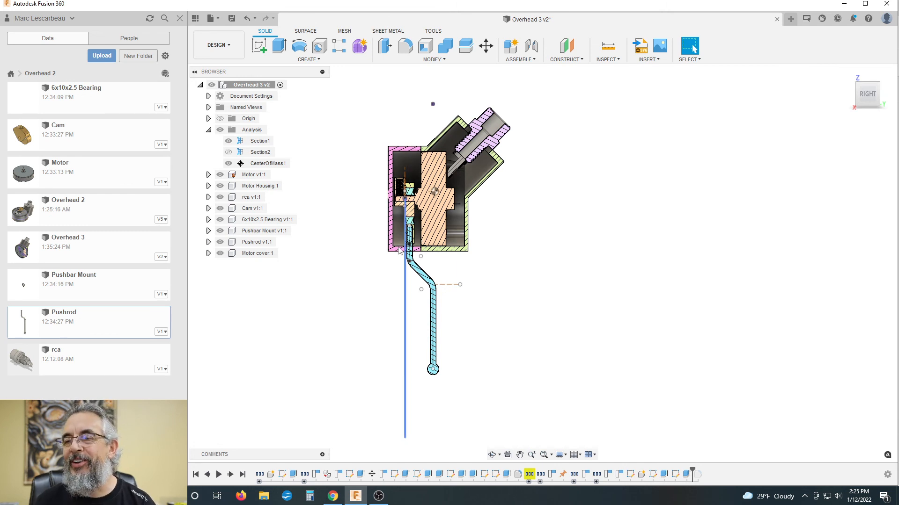
scroll(429, 160, up, 2)
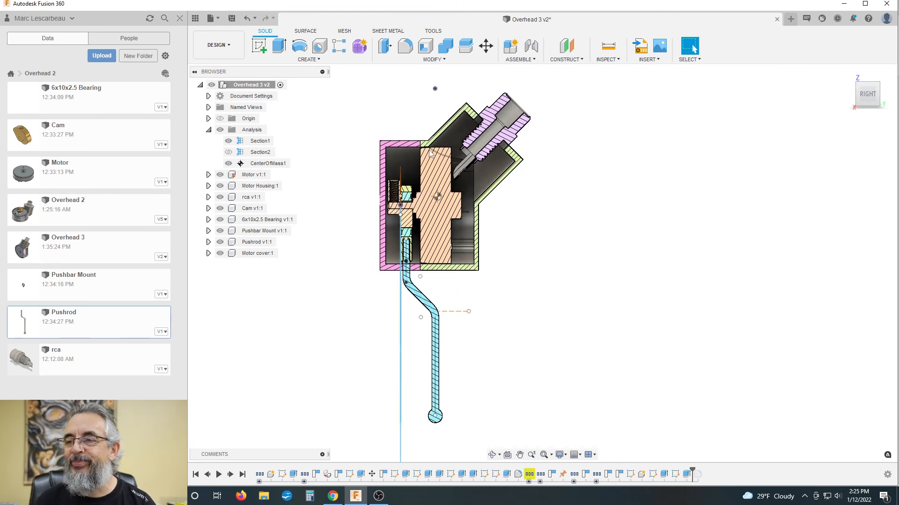
scroll(430, 153, down, 1)
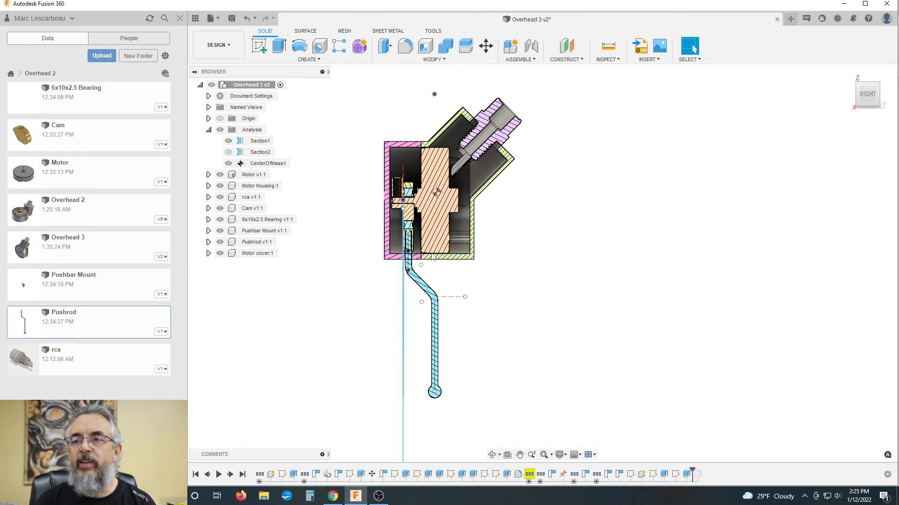
scroll(393, 248, down, 2)
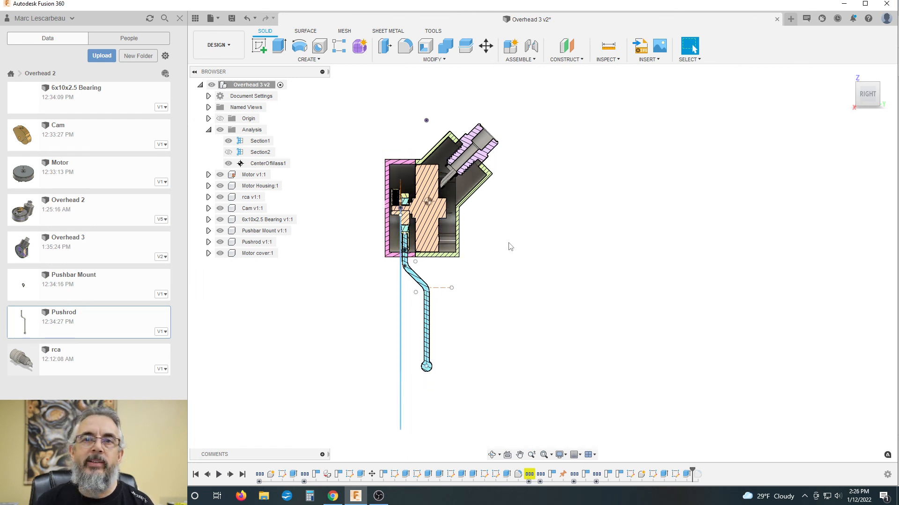
mouse_move(536, 239)
shift+middle_down()
mouse_move(573, 241)
mouse_move(529, 241)
shift+middle_up()
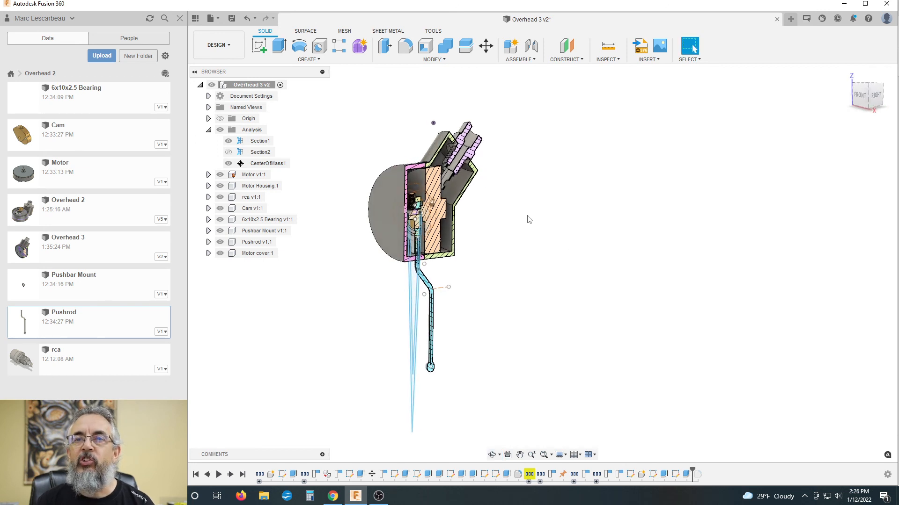